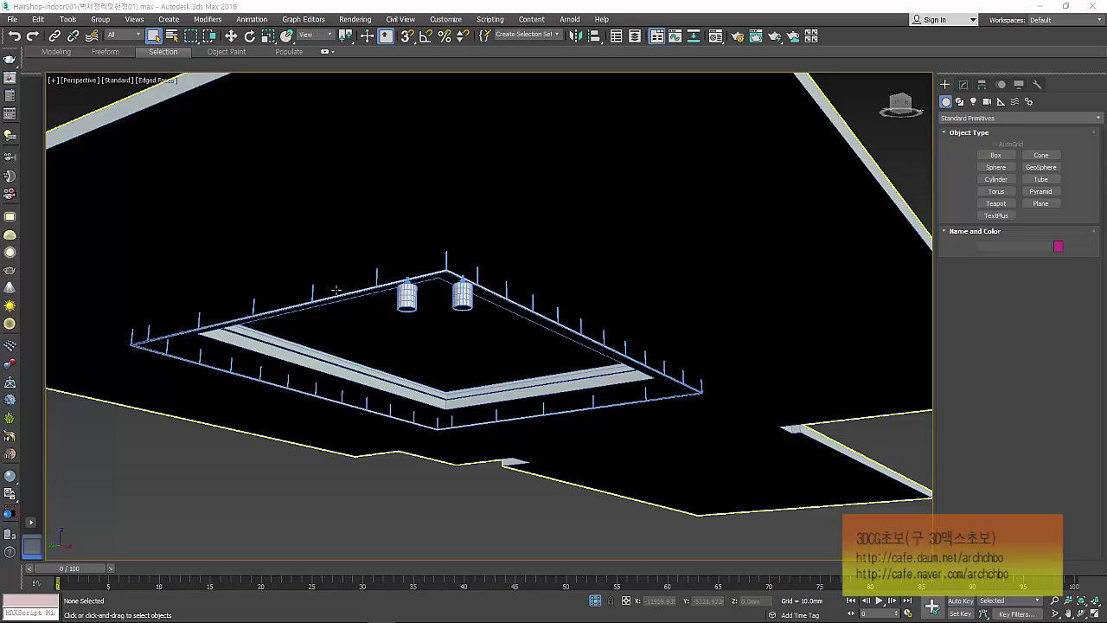
Select both pendant lamps, isolate them, and orbit up to view the ceiling lights.
click(465, 299)
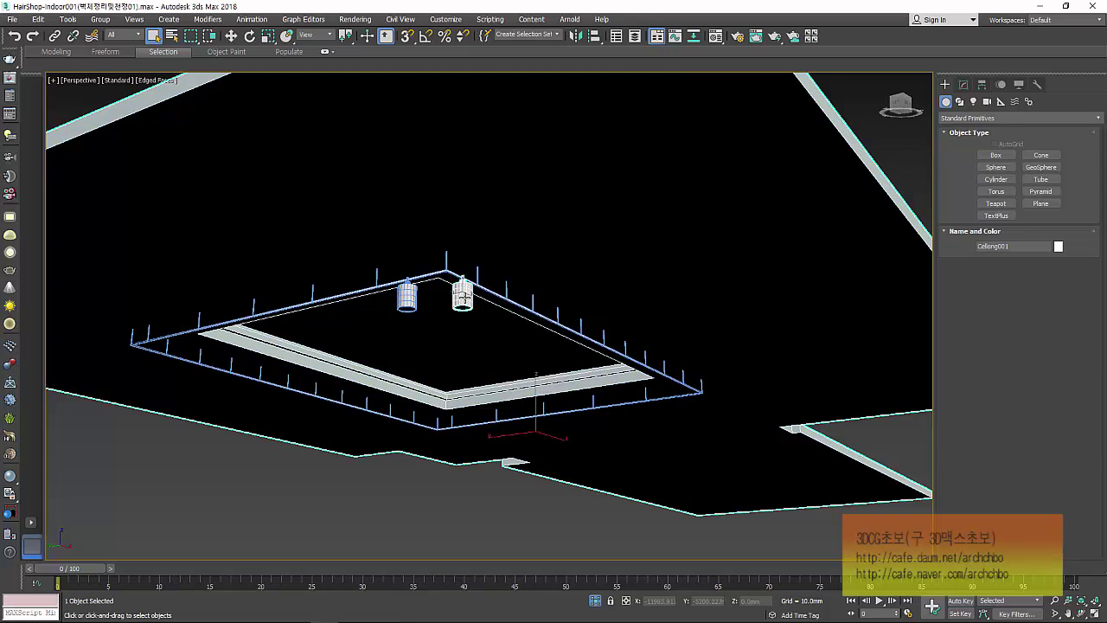
ctrl+click(420, 304)
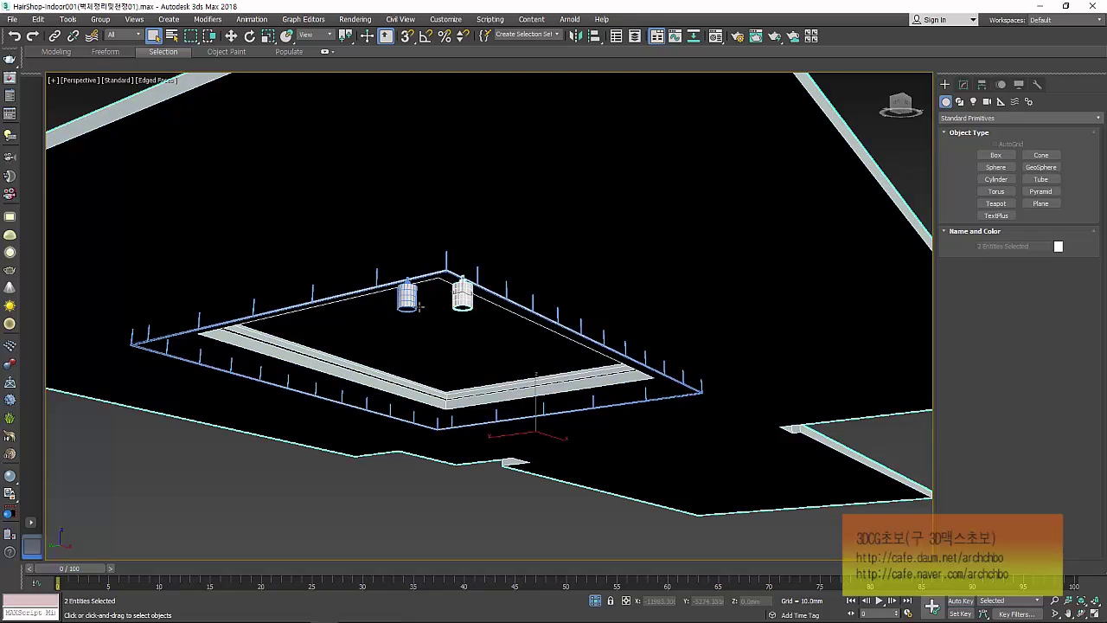
click(595, 601)
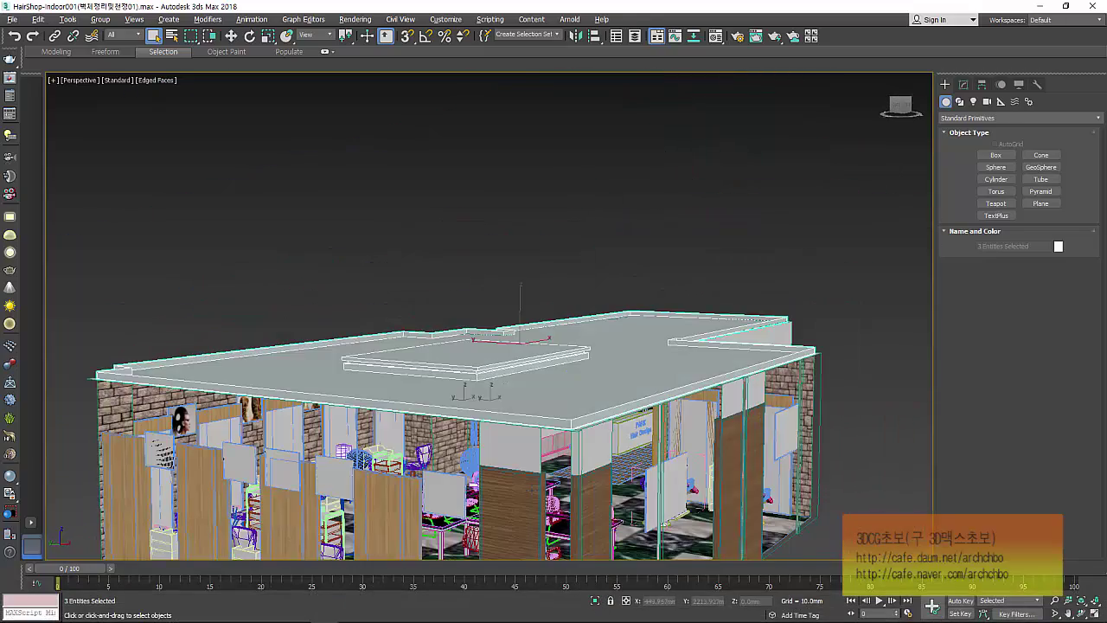
click(594, 600)
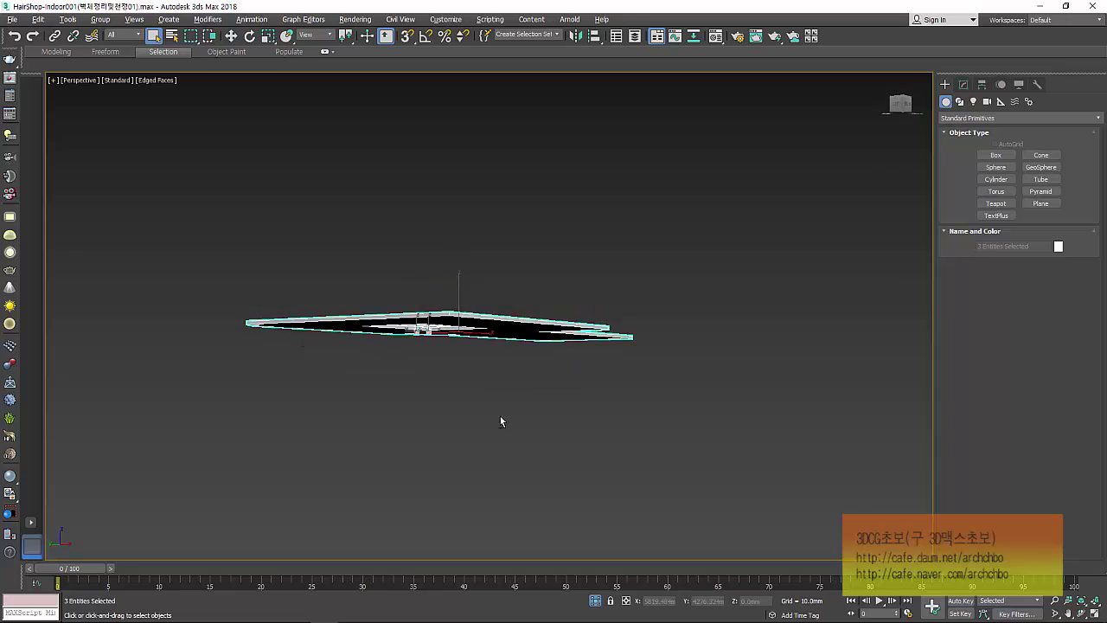
scroll(471, 385, up, 5)
click(423, 221)
alt+middle_drag(421, 217, 417, 170)
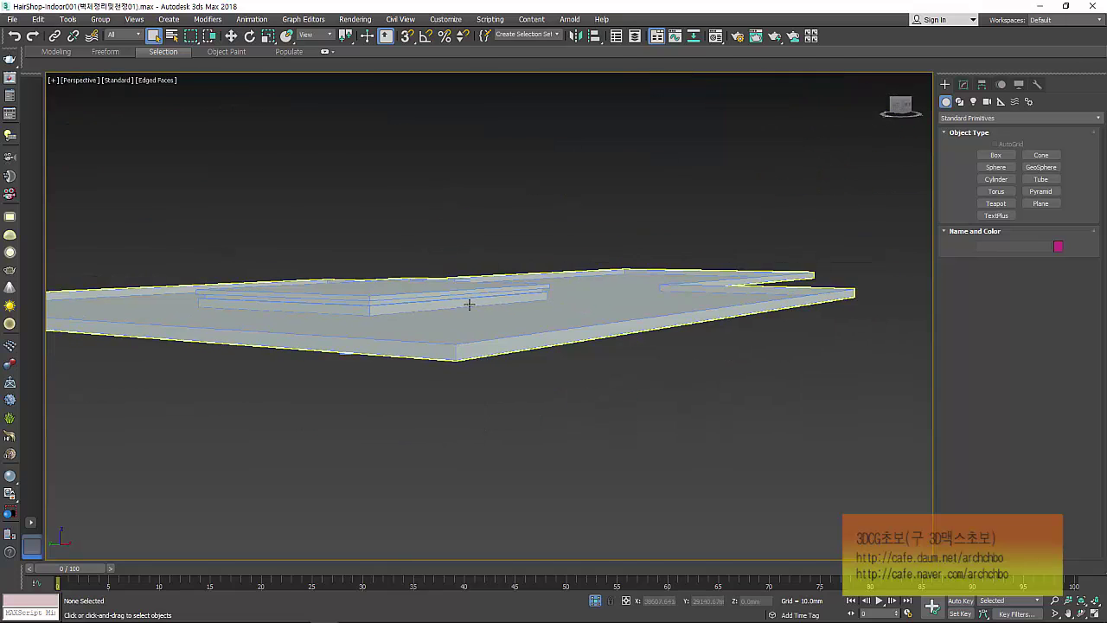
click(363, 144)
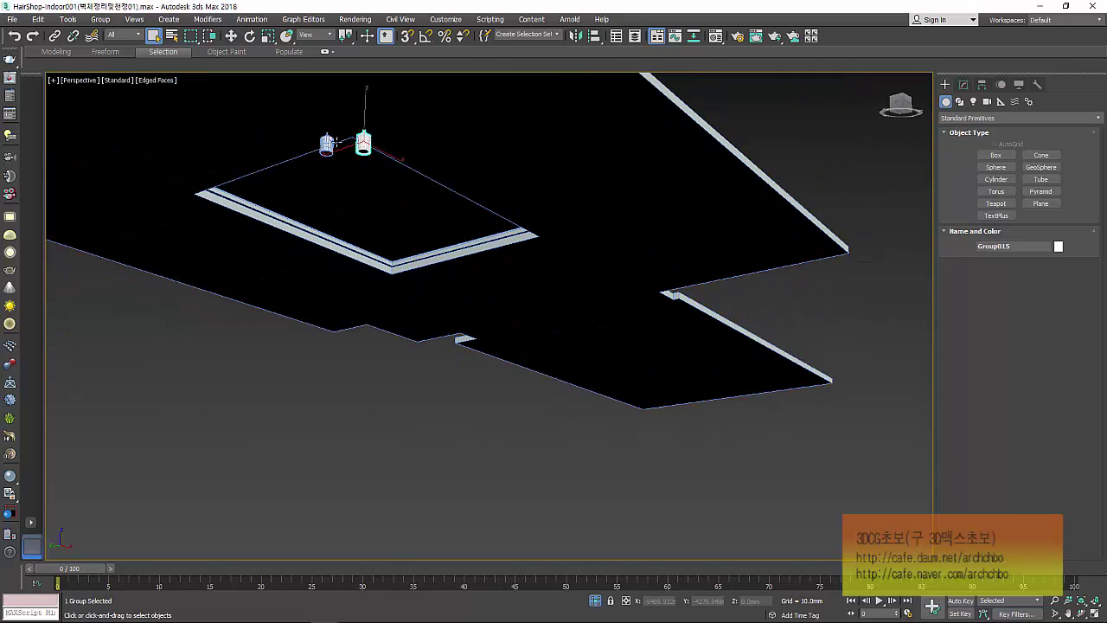
ctrl+click(326, 144)
scroll(369, 216, up, 2)
scroll(381, 251, up, 3)
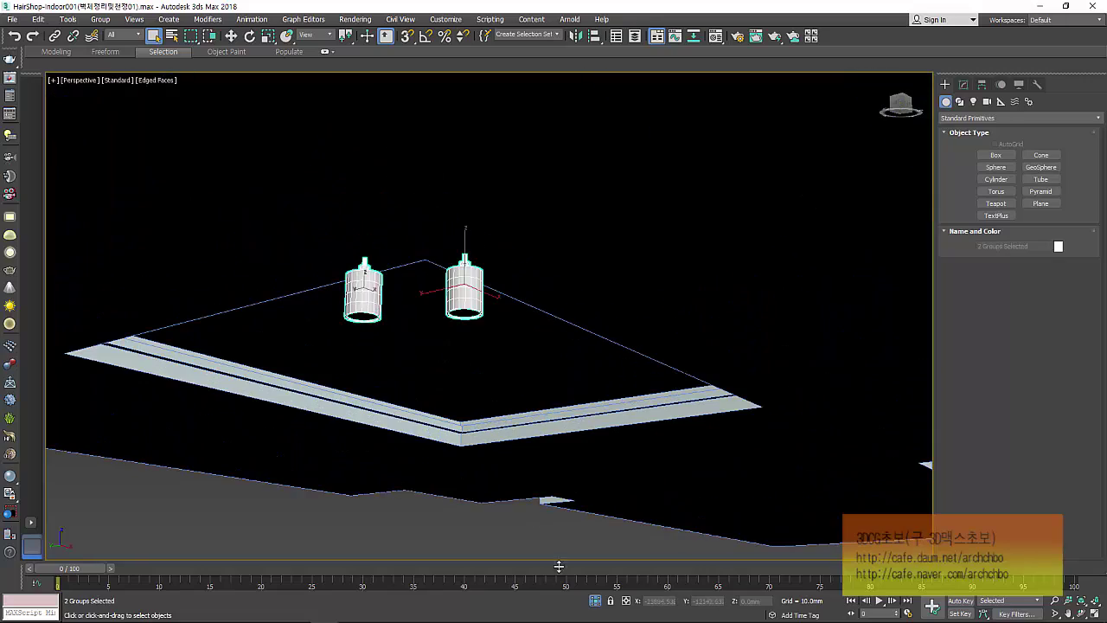
Add the light rail to the lamps, isolate all three, and select the left lamp group.
click(596, 603)
alt+middle_drag(484, 395, 519, 406)
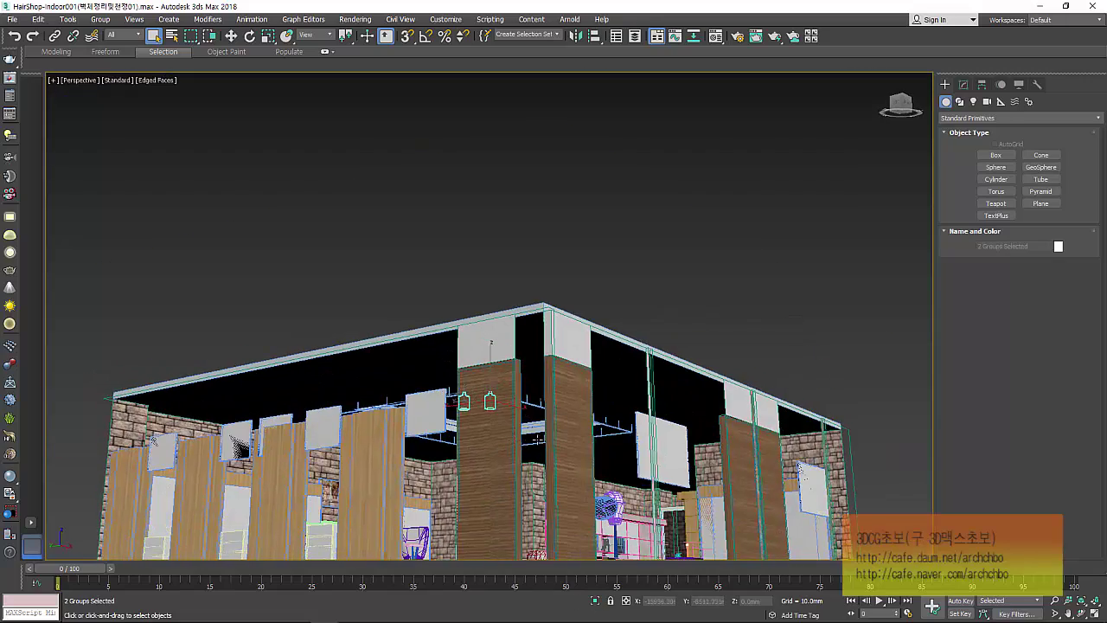
scroll(549, 432, up, 4)
scroll(548, 432, down, 3)
ctrl+click(548, 432)
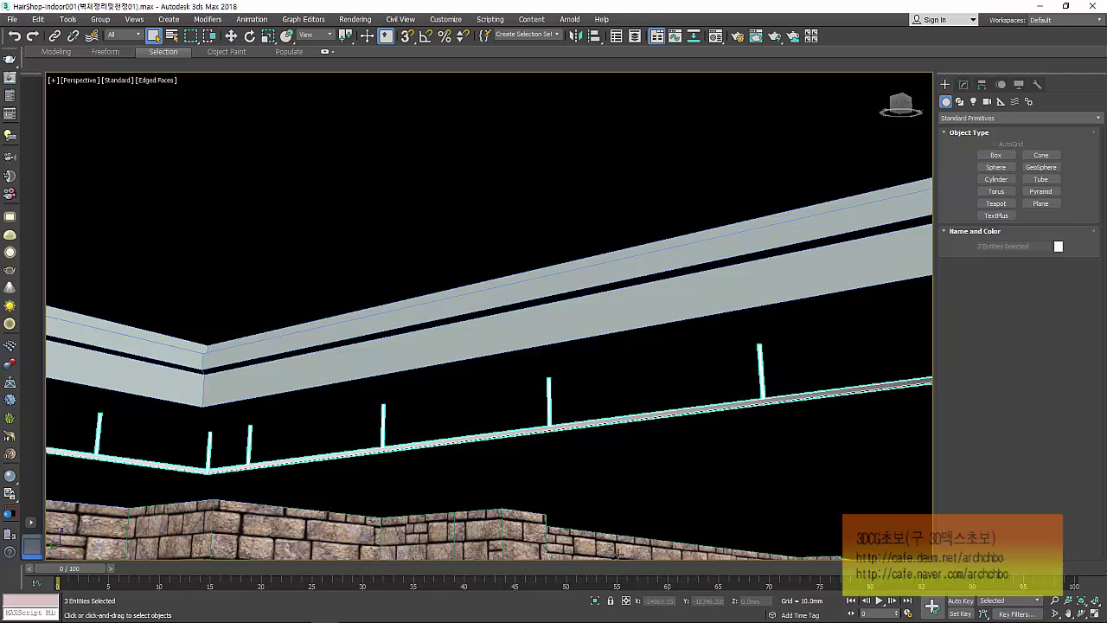
click(594, 600)
alt+middle_drag(531, 462, 430, 366)
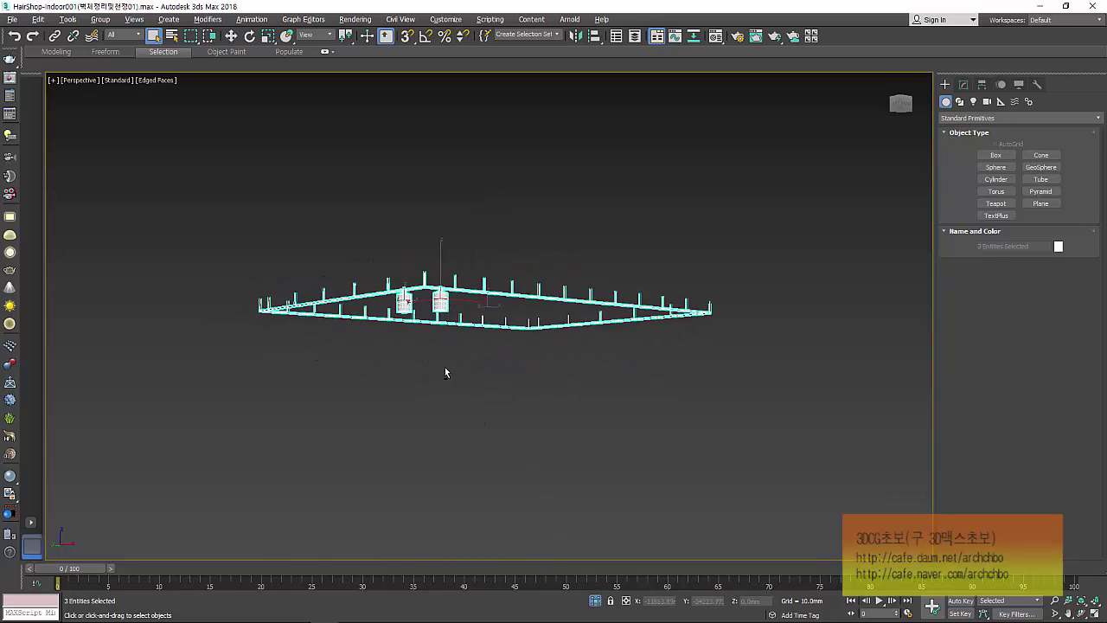
click(430, 366)
click(397, 308)
Test-rotate the left pendant lamp to see how it tilts on the rail.
scroll(402, 312, up, 2)
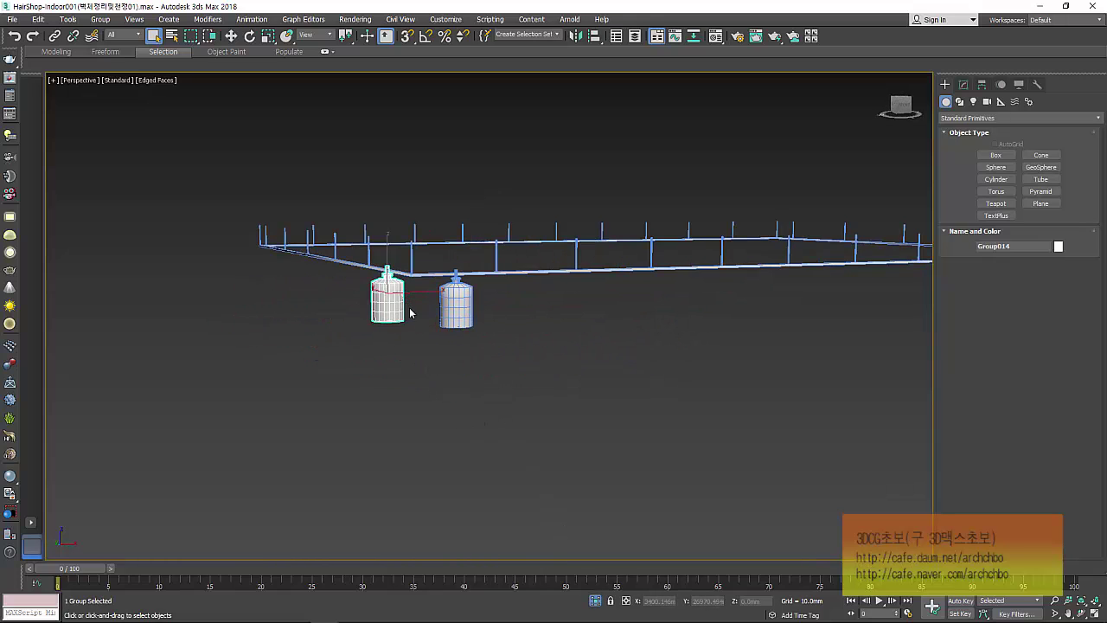
scroll(419, 329, up, 2)
alt+middle_drag(424, 336, 412, 321)
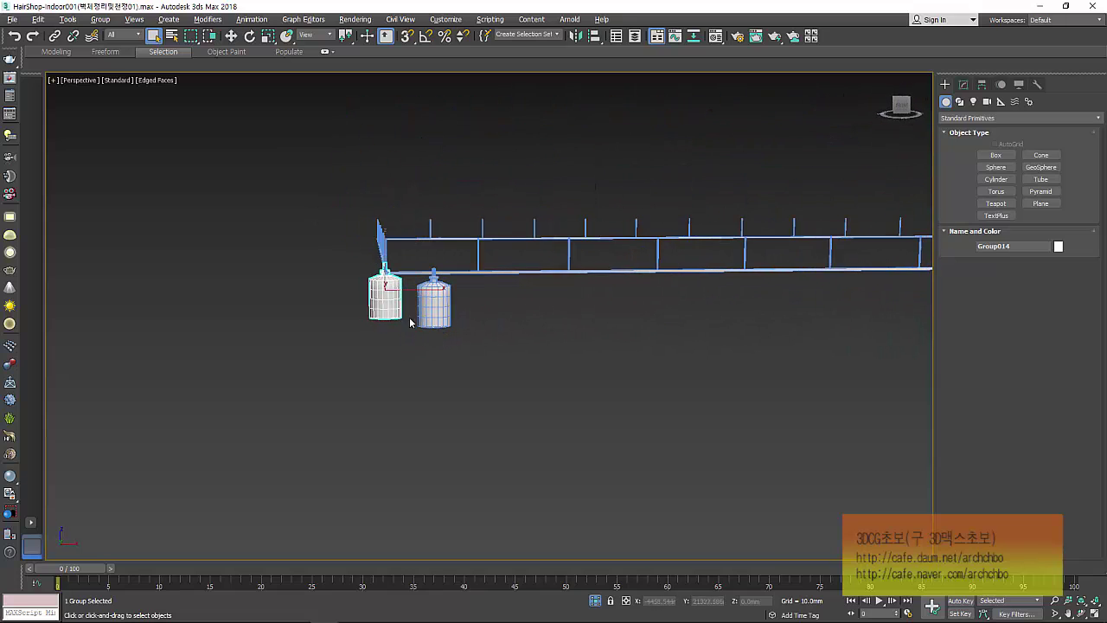
click(231, 36)
scroll(397, 262, up, 3)
mouse_move(388, 336)
alt+middle_down()
mouse_move(426, 328)
mouse_move(390, 339)
alt+middle_up()
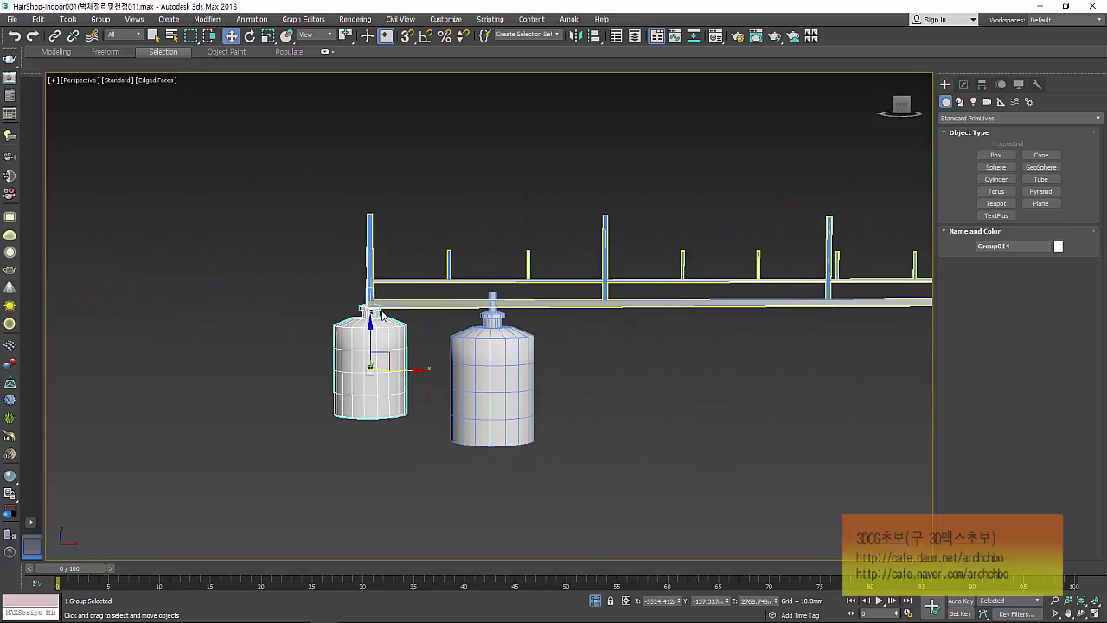
scroll(376, 313, up, 2)
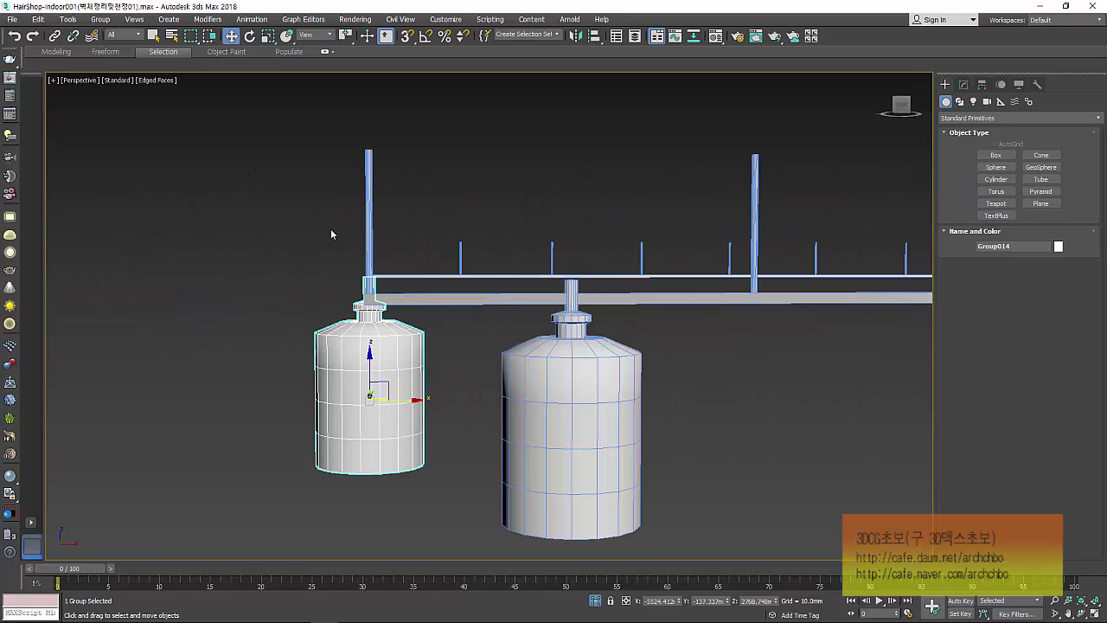
click(250, 38)
drag(413, 358, 423, 366)
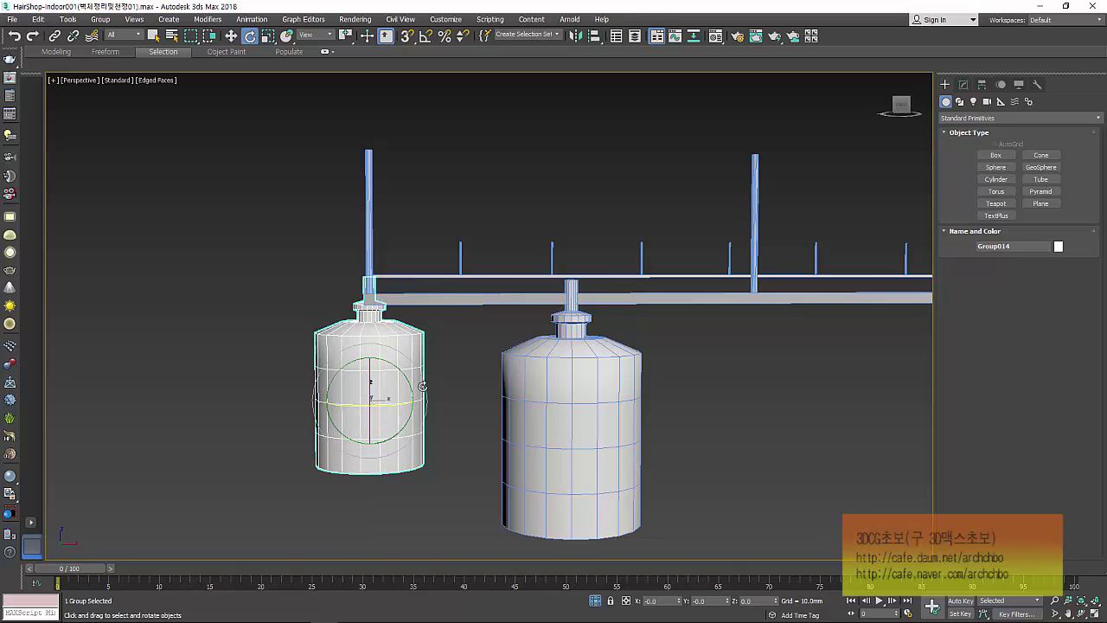
drag(422, 385, 379, 336)
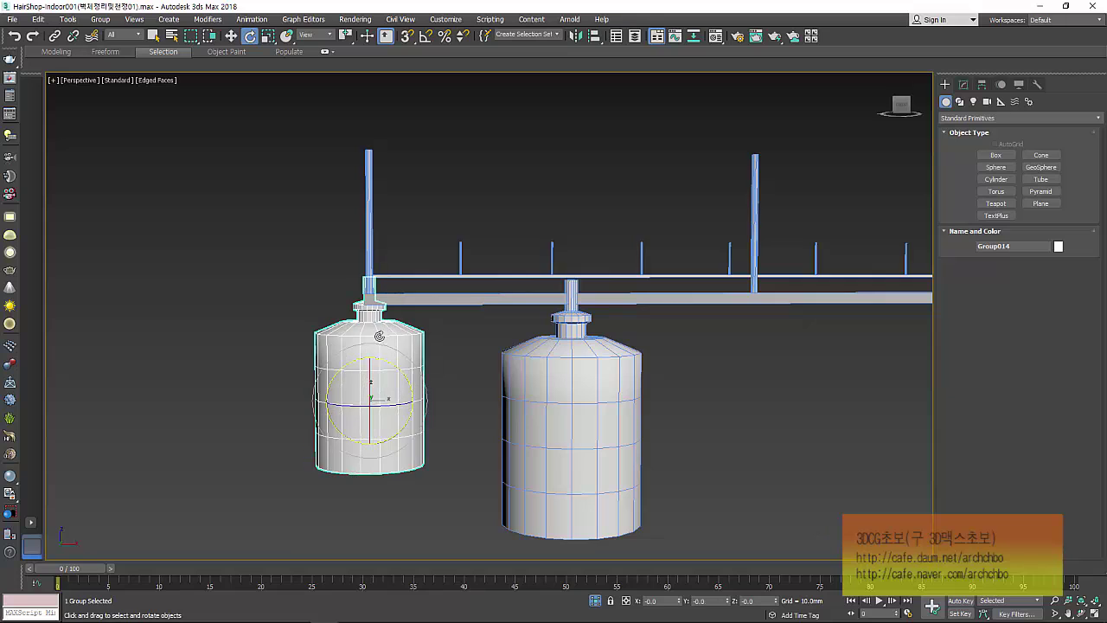
key(w)
middle_drag(420, 321, 435, 303)
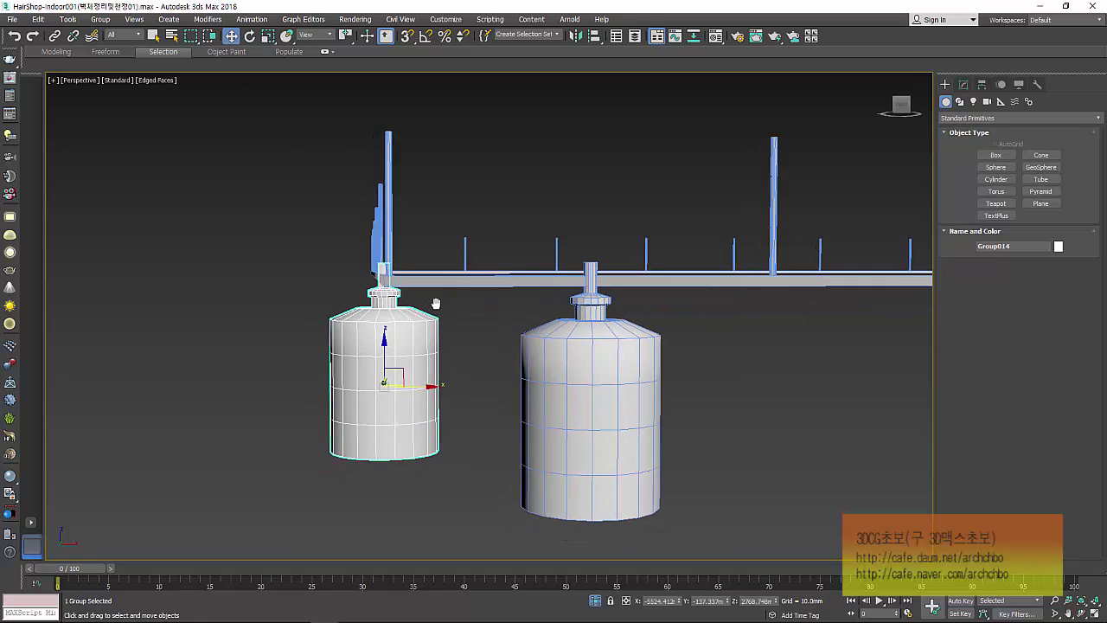
Zoom onto the lamps in Front view and bring up Group014's Hierarchy pivot settings.
key(f)
scroll(432, 303, up, 5)
scroll(397, 305, up, 1)
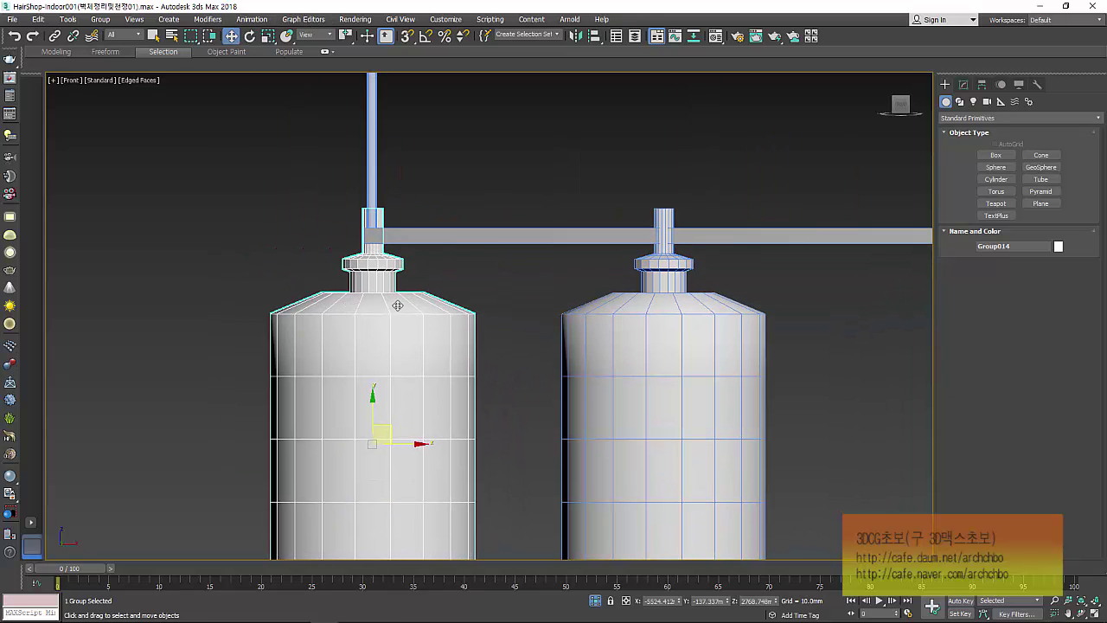
click(981, 84)
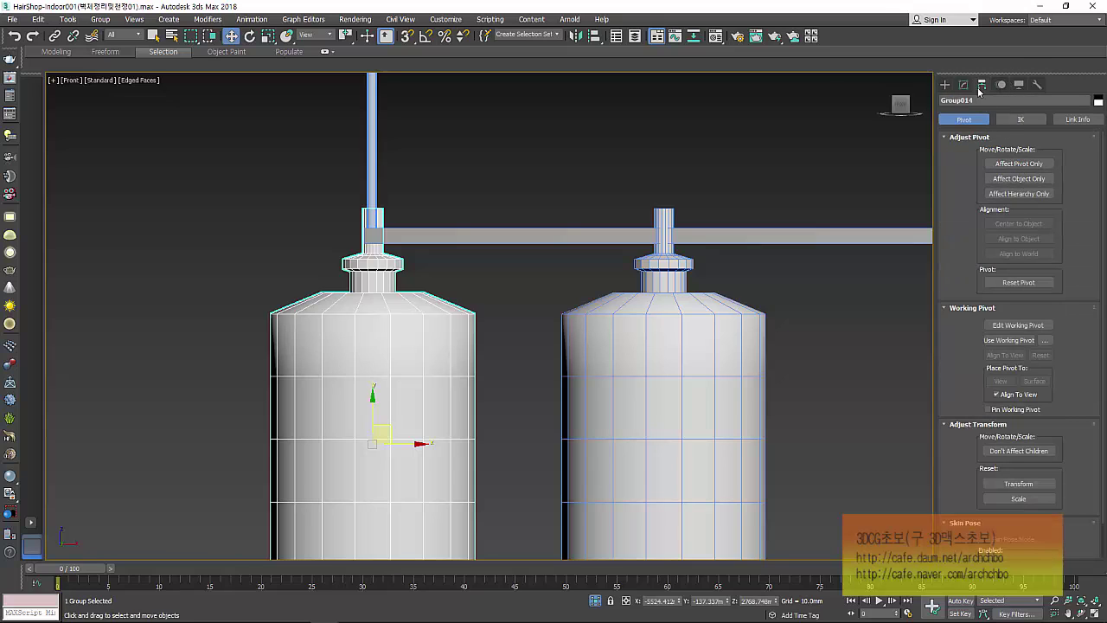
Move Group014's pivot up to the lamp neck using Affect Pivot Only.
click(1008, 166)
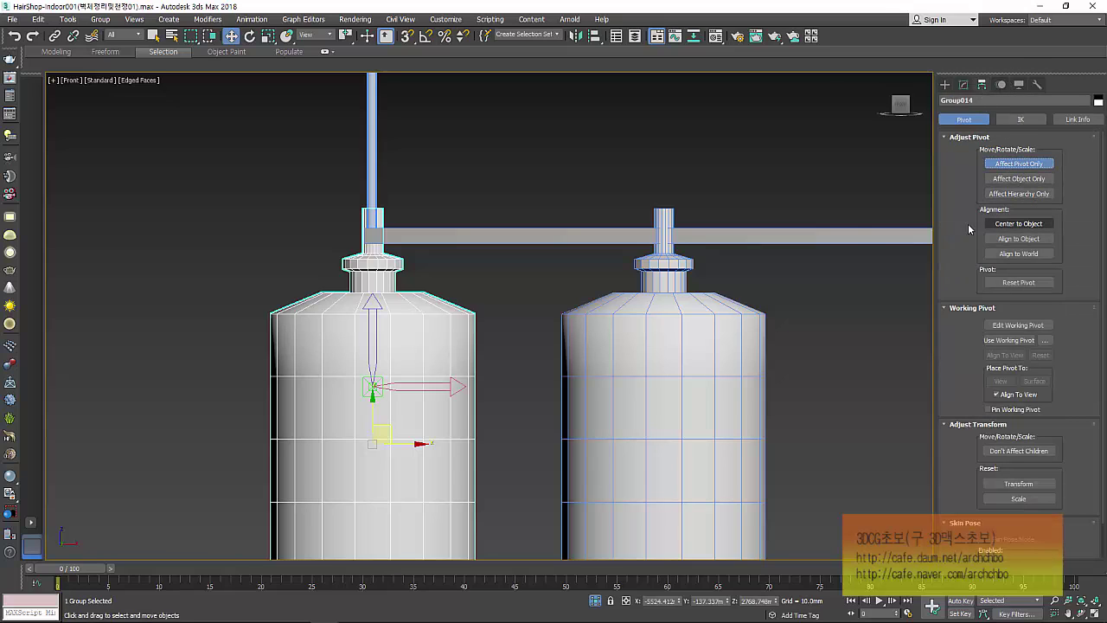
mouse_move(369, 345)
mouse_down()
mouse_move(383, 184)
mouse_move(384, 194)
mouse_up()
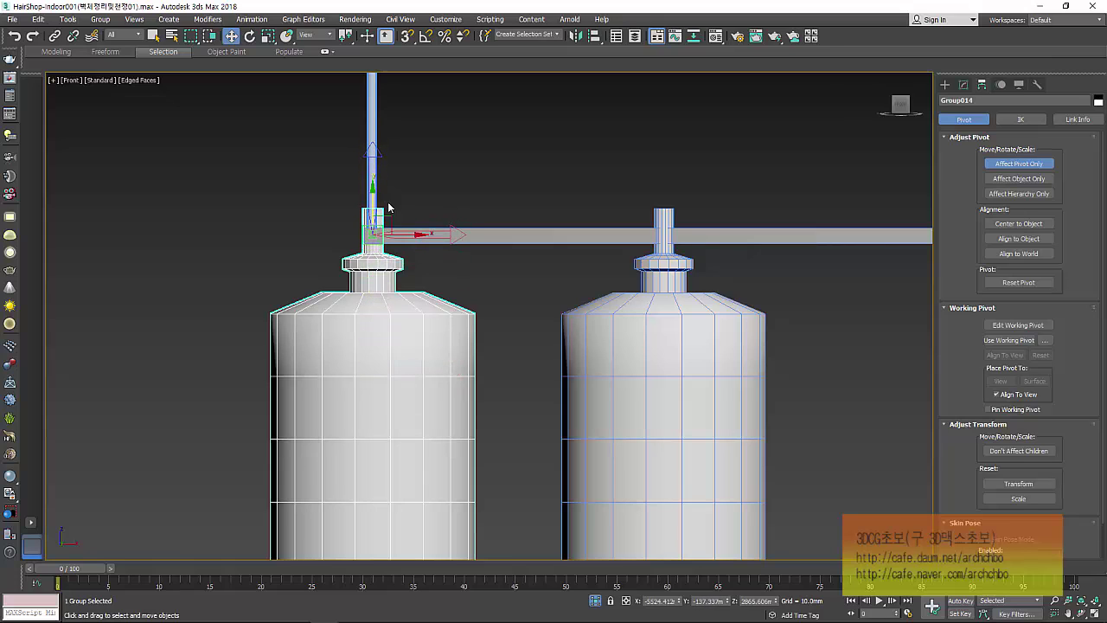
click(983, 162)
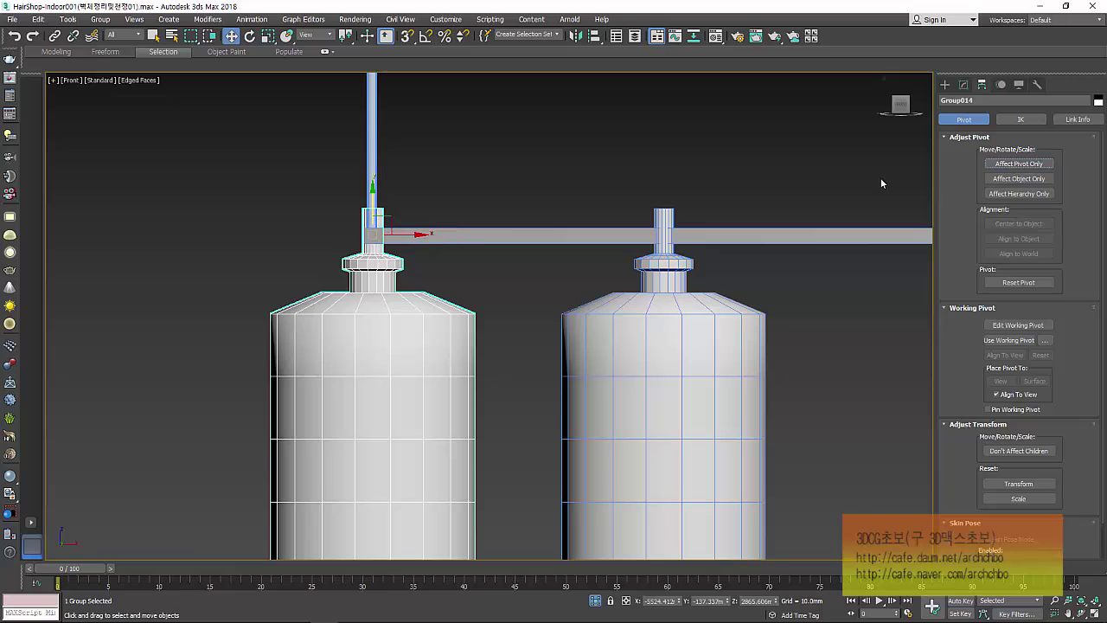
Re-enable Affect Pivot Only and tilt the pivot axes a few degrees.
click(250, 36)
middle_drag(406, 263, 399, 235)
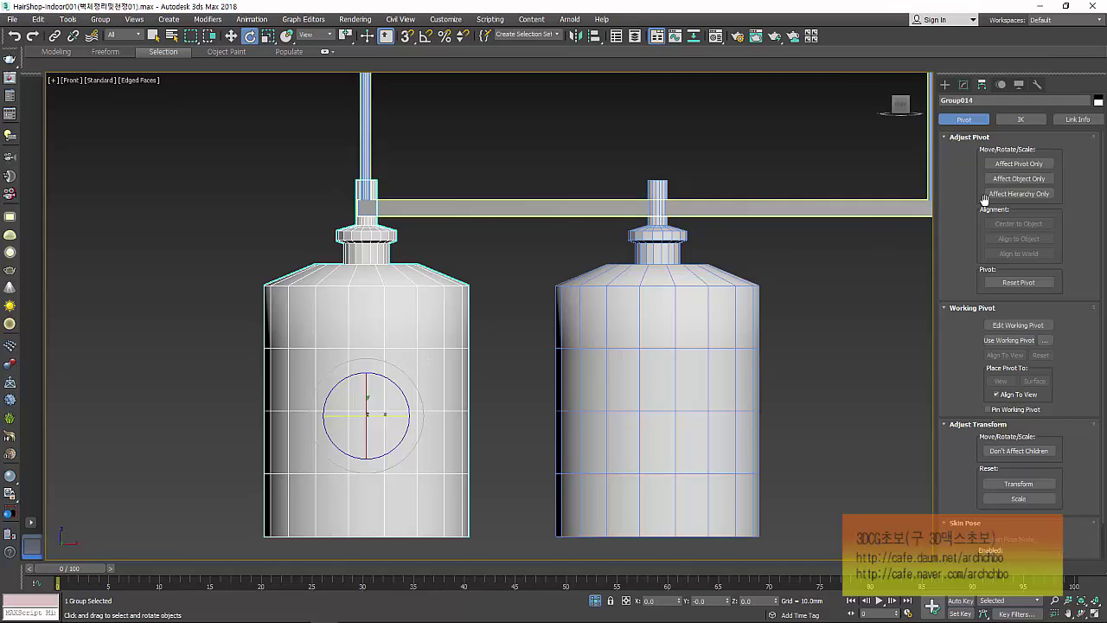
click(1018, 163)
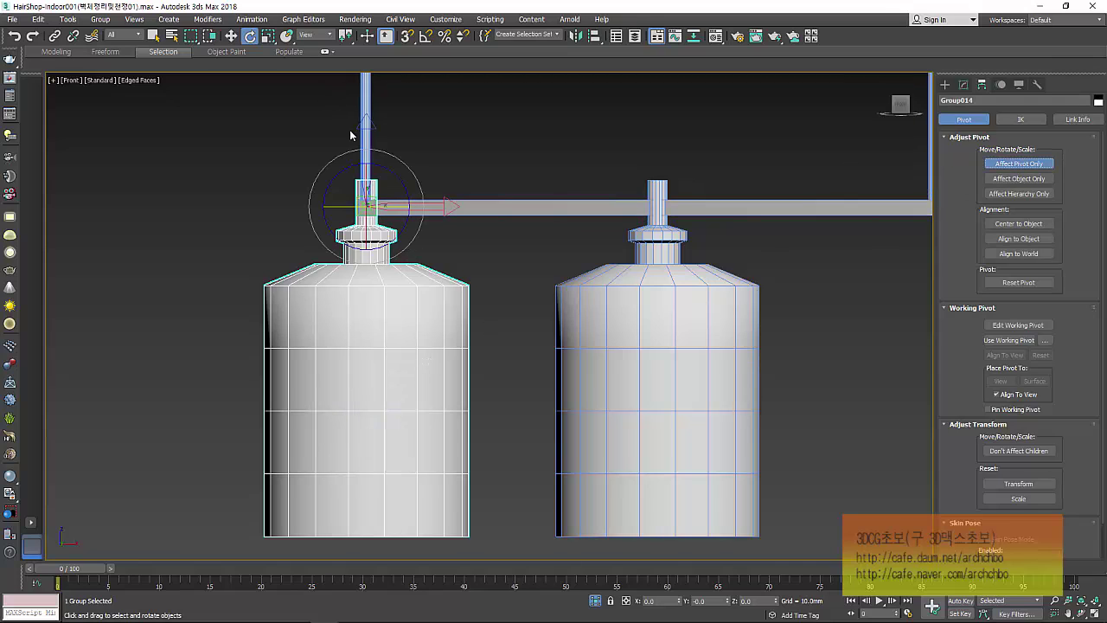
drag(424, 182, 425, 192)
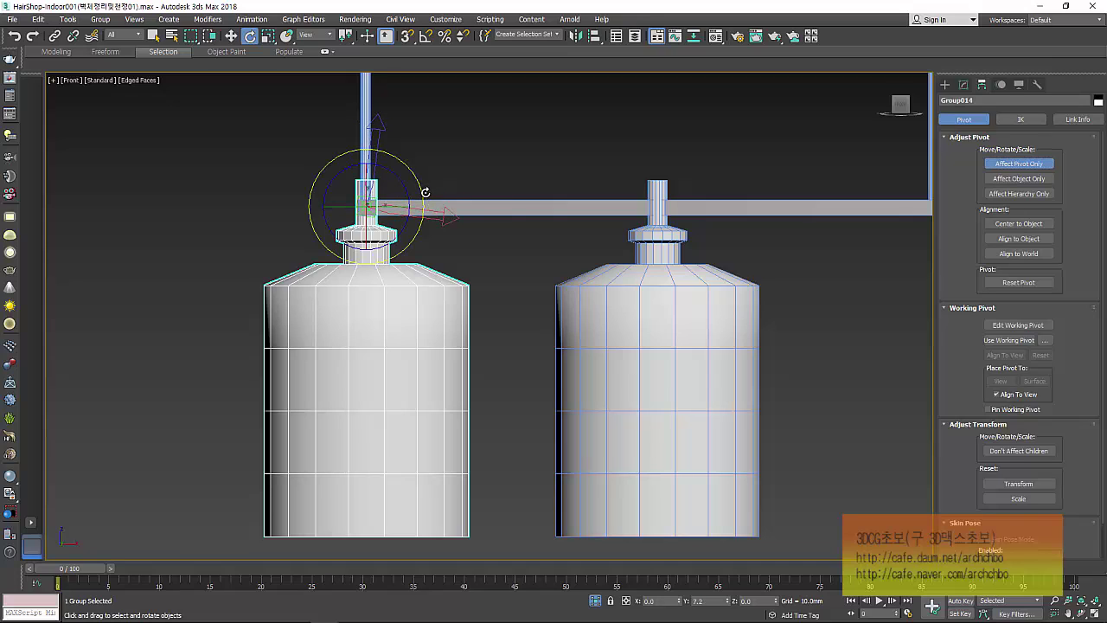
mouse_move(425, 192)
alt+middle_down()
mouse_move(467, 243)
mouse_move(504, 259)
mouse_move(437, 245)
mouse_move(449, 251)
alt+middle_up()
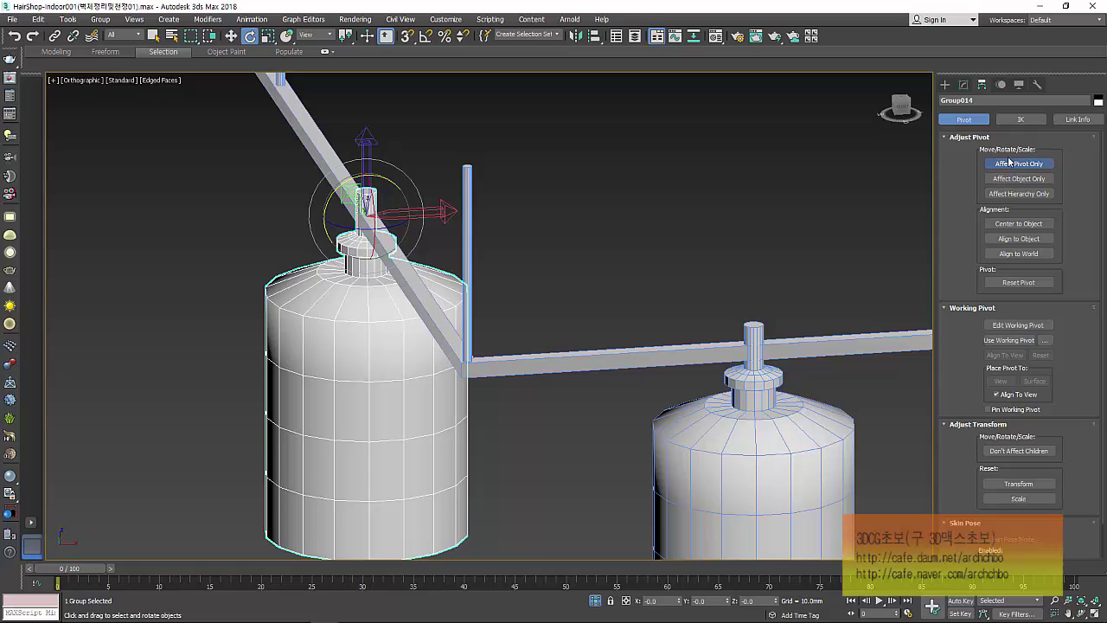
Turn off Affect Pivot Only and test a 31° tilt around the neck, cancelling it.
click(1009, 163)
click(944, 84)
alt+middle_drag(482, 208, 489, 218)
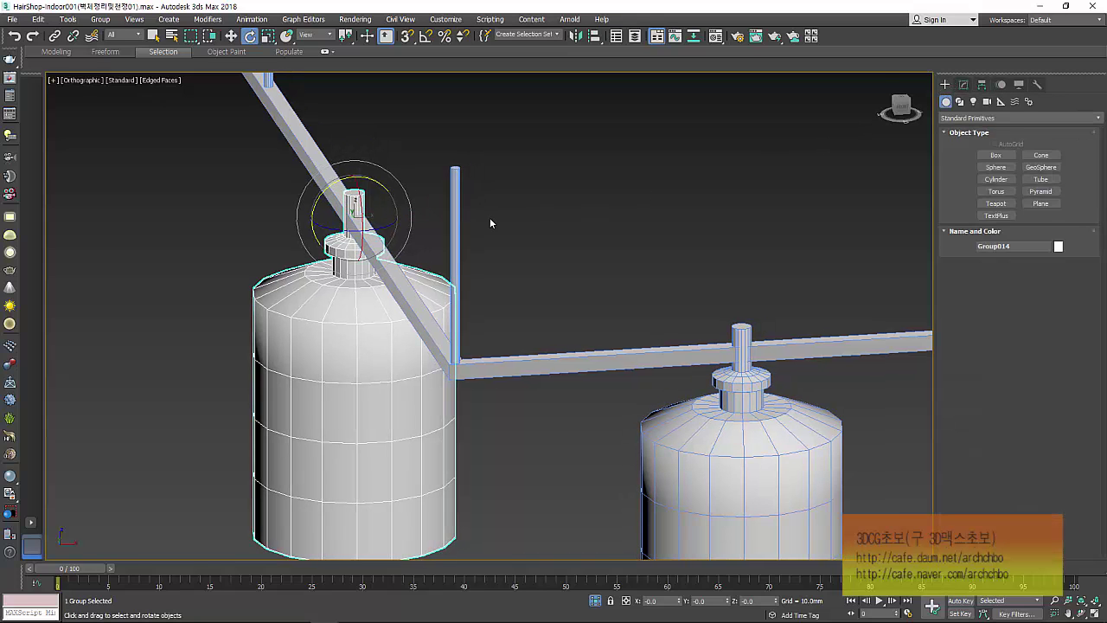
key(f)
scroll(388, 238, up, 2)
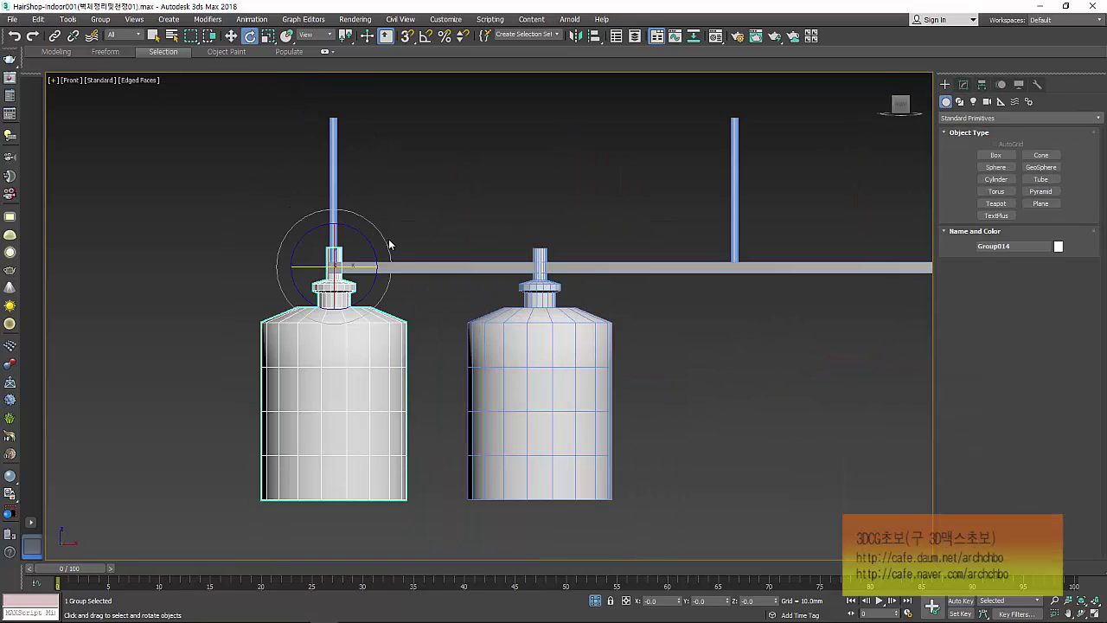
drag(383, 241, 406, 274)
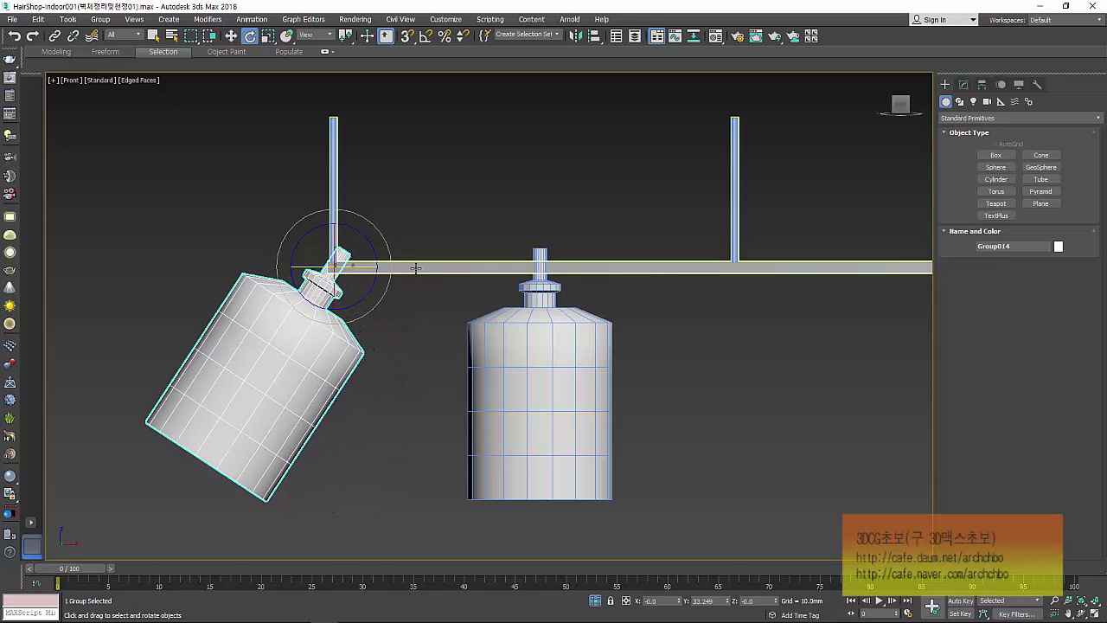
right_click(408, 276)
Switch to Top view looking down on the ceiling layout.
middle_drag(357, 334, 395, 285)
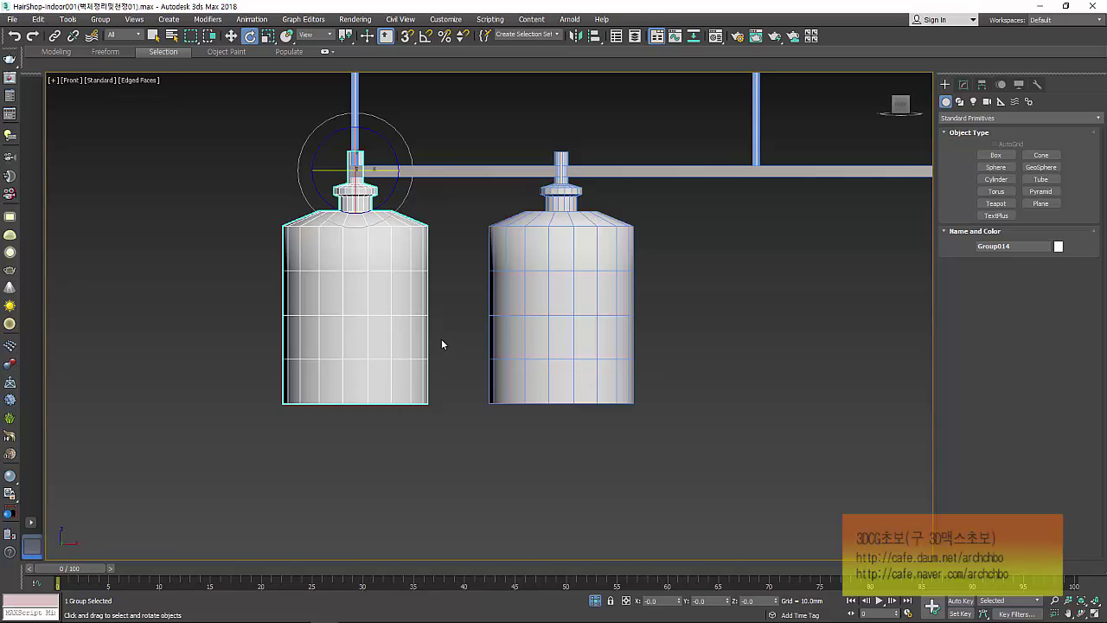
key(t)
scroll(434, 318, down, 2)
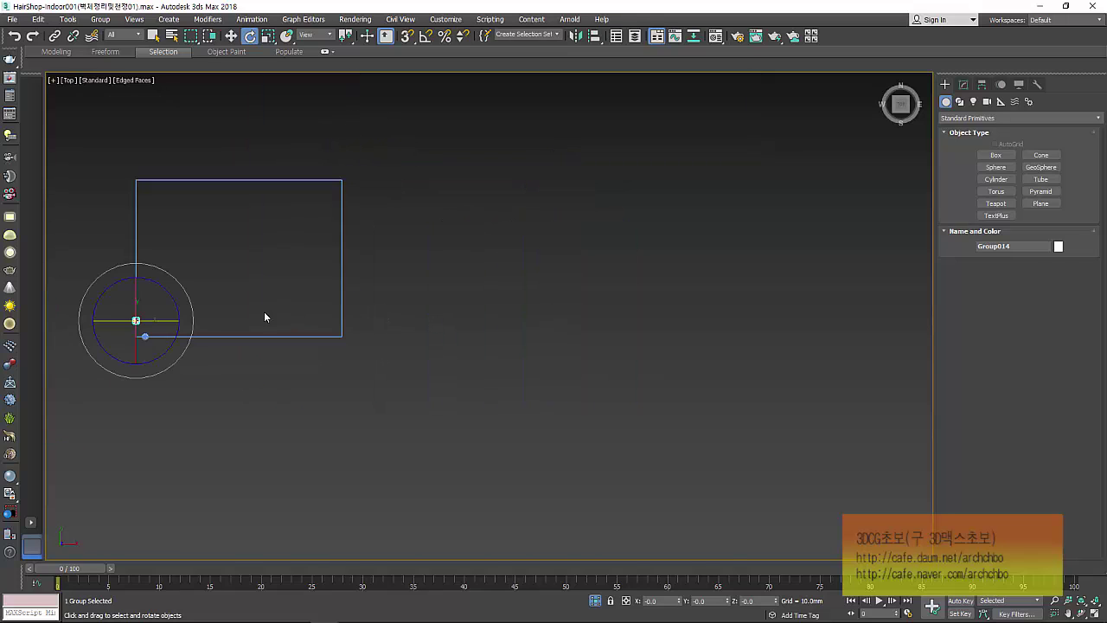
Frame the lamp group in Top view and toggle Affect Pivot Only on it.
middle_drag(265, 313, 339, 285)
scroll(339, 286, up, 3)
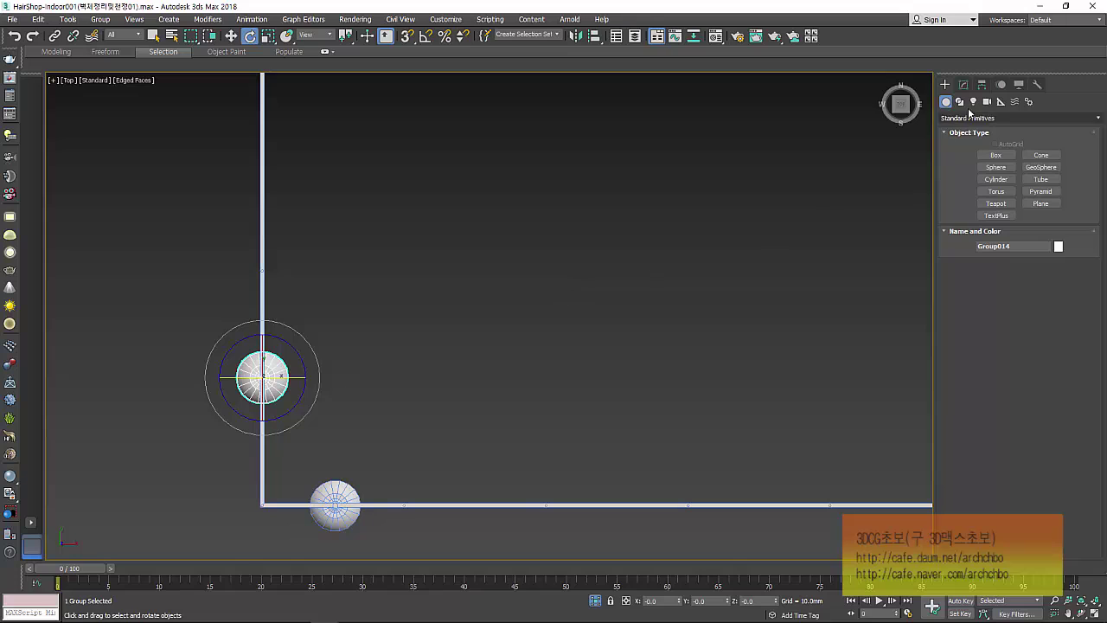
click(982, 84)
click(1018, 164)
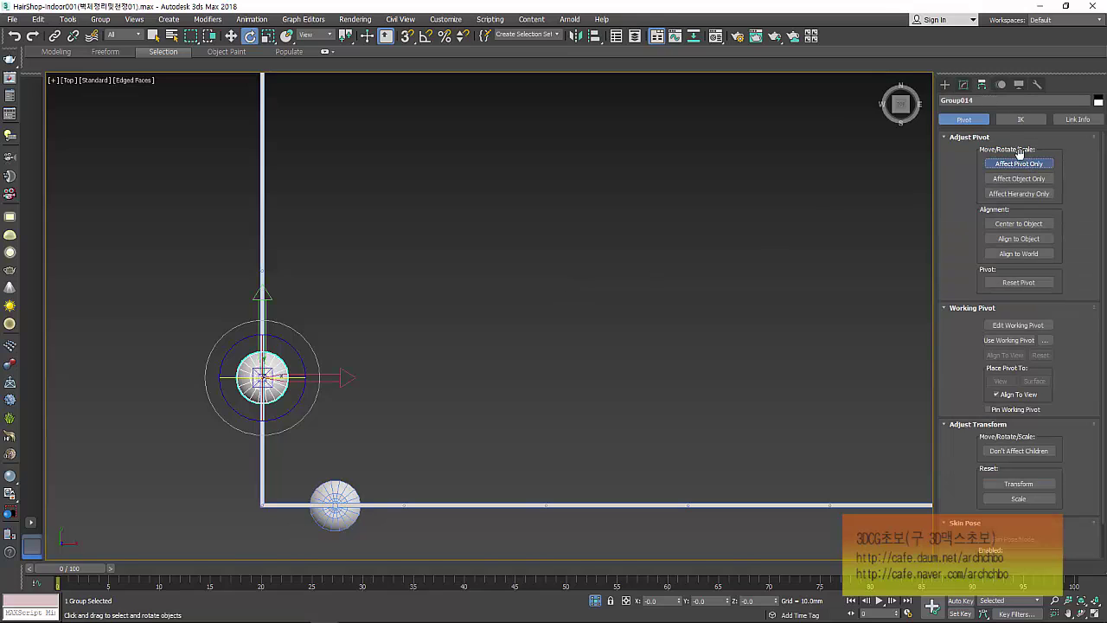
click(945, 83)
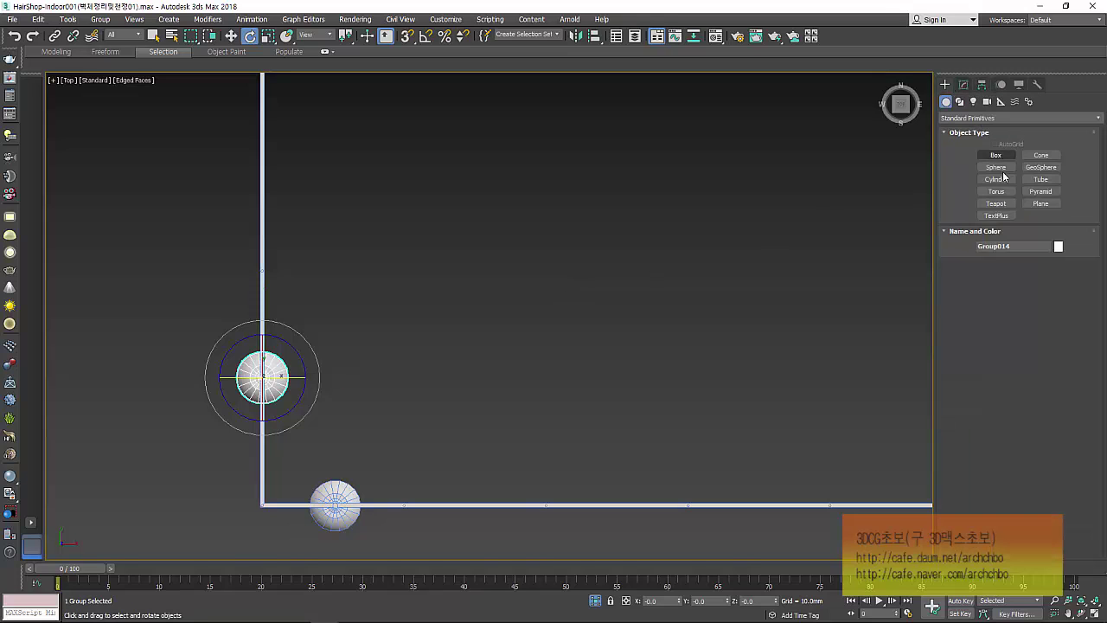
Place a Photometric Free Light on the left lamp's bulb.
click(973, 101)
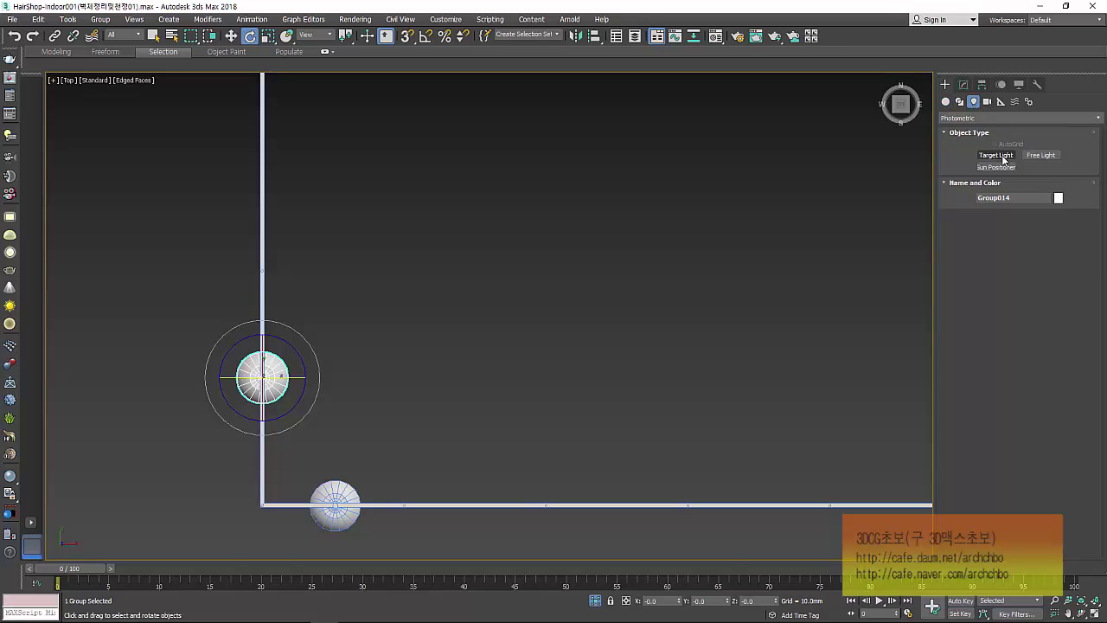
click(996, 118)
click(1000, 130)
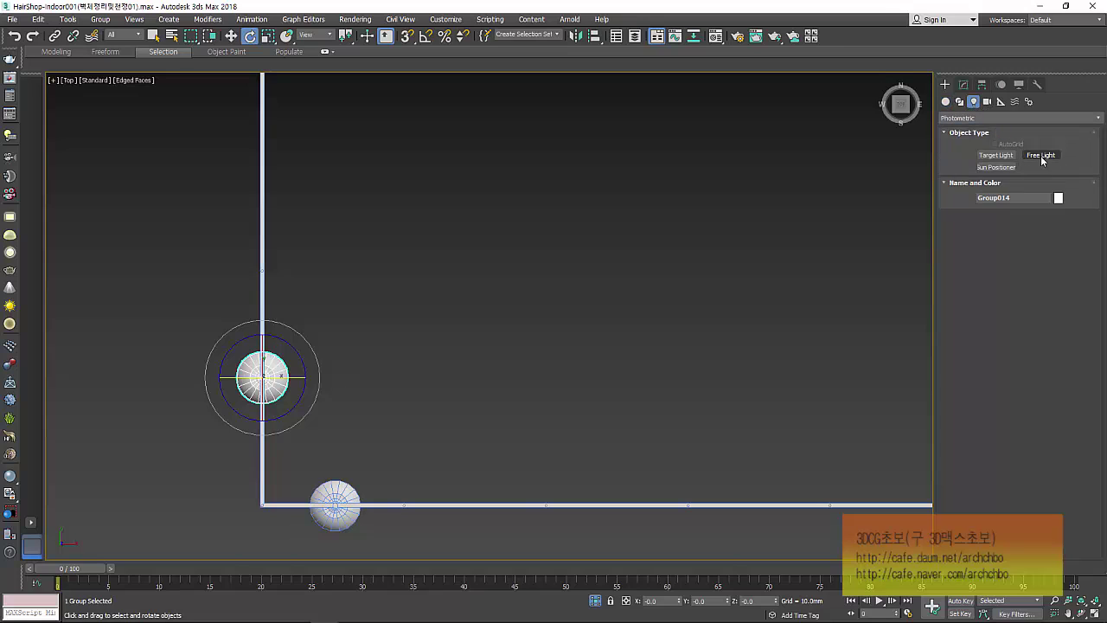
click(1045, 157)
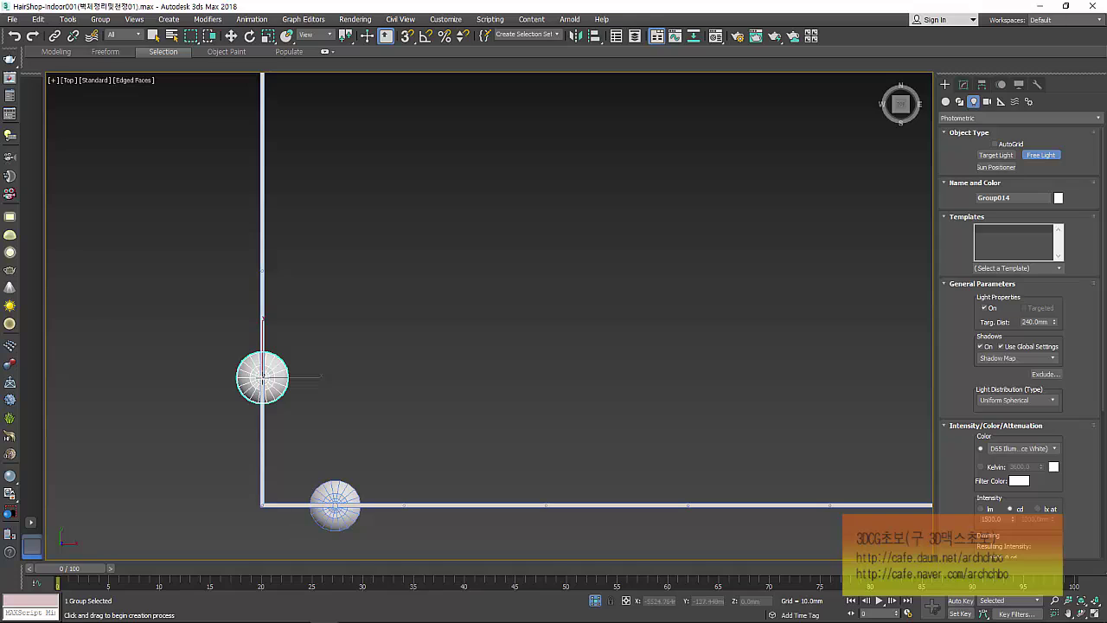
click(262, 376)
key(e)
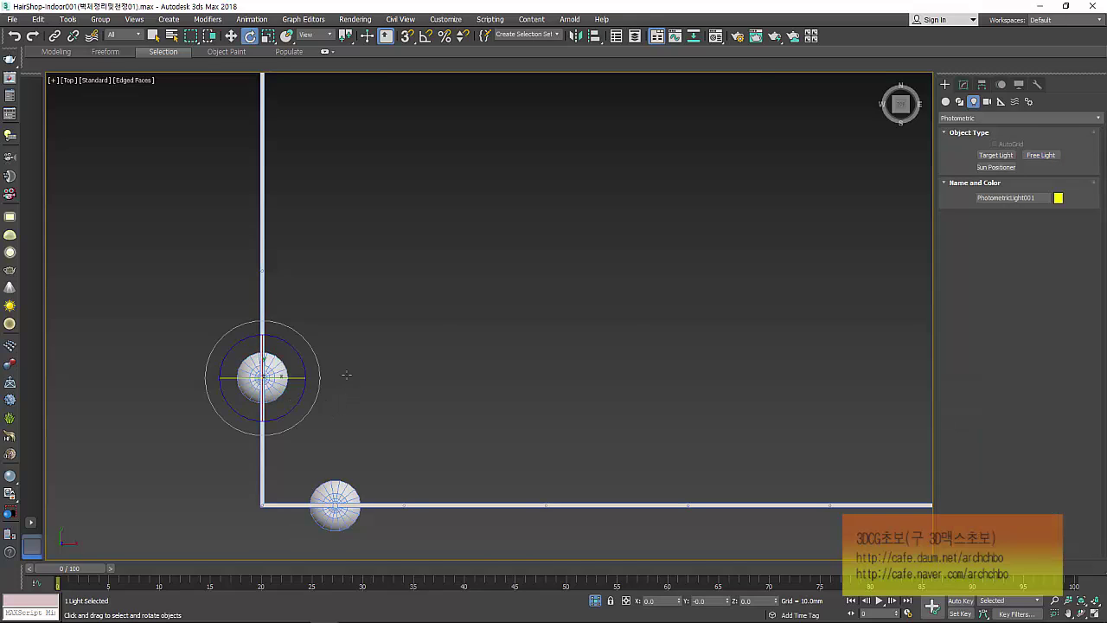
Raise the free light up into the lamp shade in Front view.
key(f)
scroll(353, 387, down, 5)
key(w)
middle_drag(386, 424, 365, 333)
scroll(365, 333, down, 3)
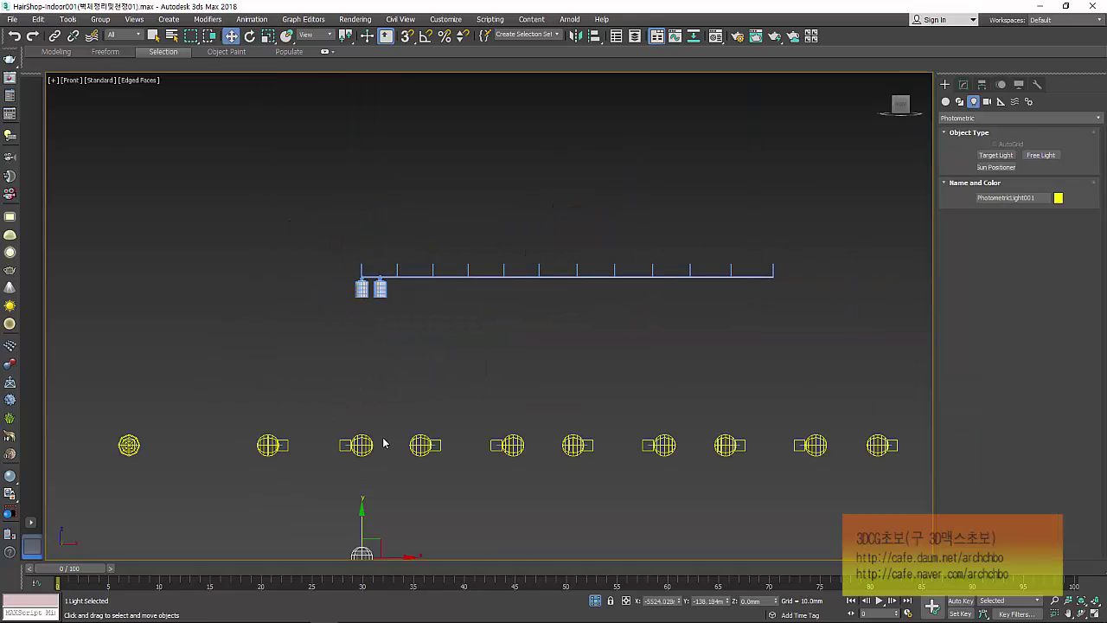
middle_drag(369, 472, 382, 388)
mouse_move(371, 414)
mouse_down()
mouse_move(371, 171)
mouse_move(394, 344)
mouse_up()
scroll(370, 171, up, 1)
scroll(385, 181, up, 3)
scroll(393, 177, up, 3)
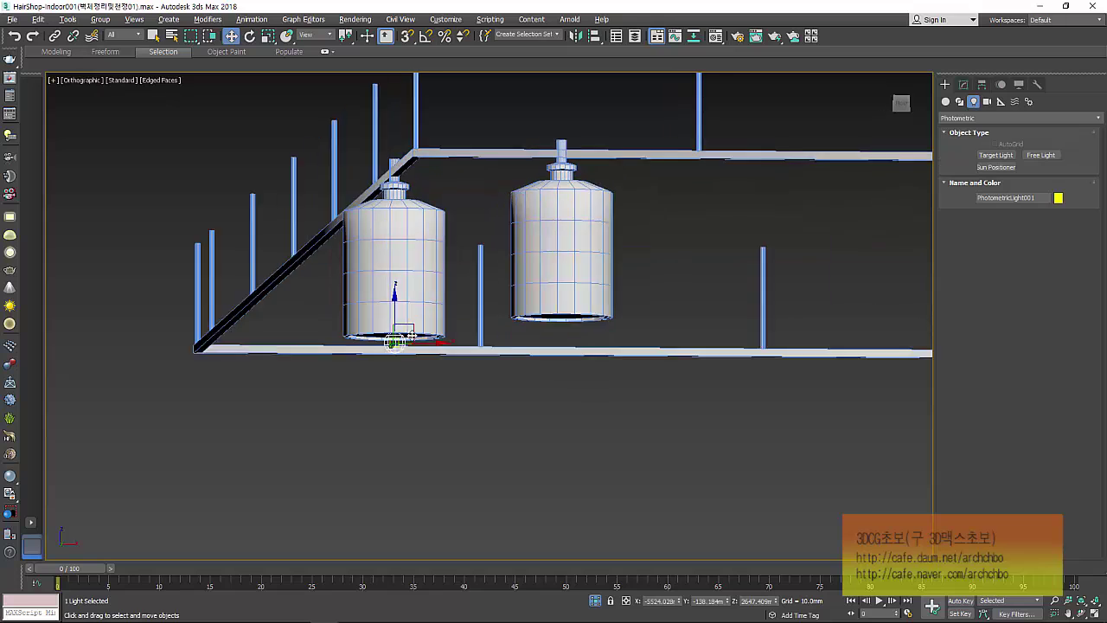
alt+middle_drag(394, 344, 450, 303)
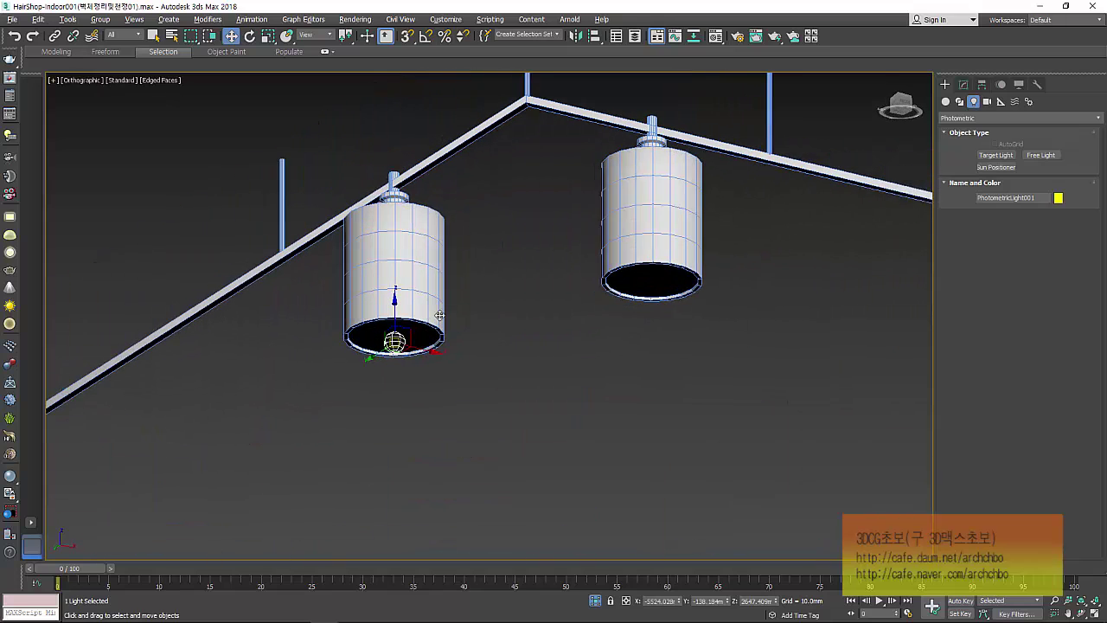
Set the light's Emit light from (Shape) option to Disc.
click(963, 87)
scroll(982, 320, down, 1)
scroll(990, 327, down, 1)
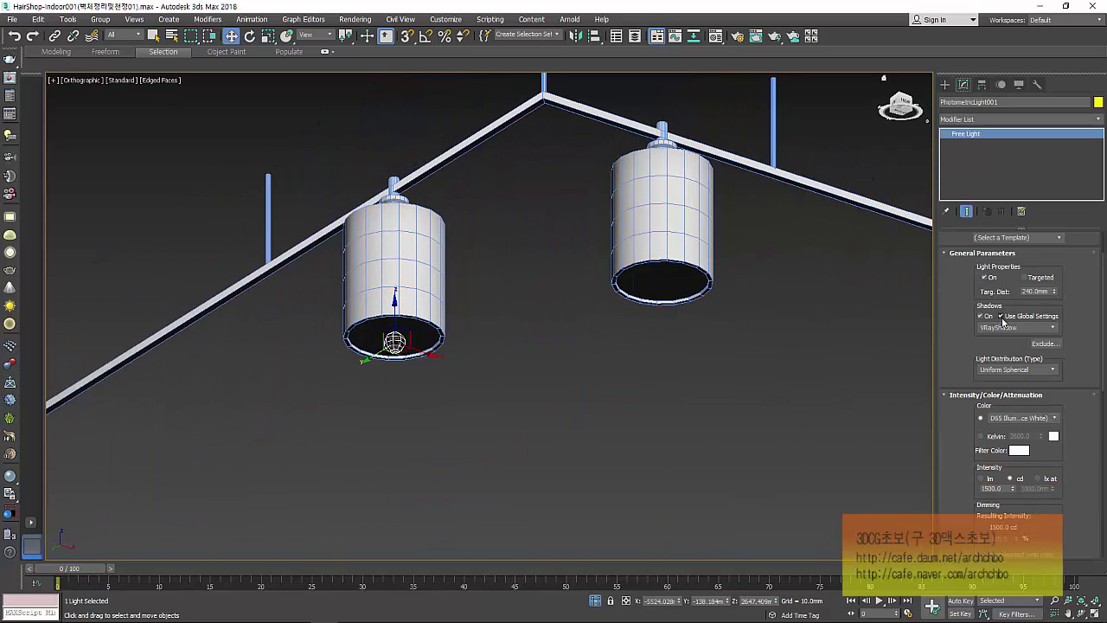
scroll(996, 341, down, 1)
scroll(1002, 333, down, 1)
scroll(1005, 329, down, 1)
scroll(1007, 341, down, 1)
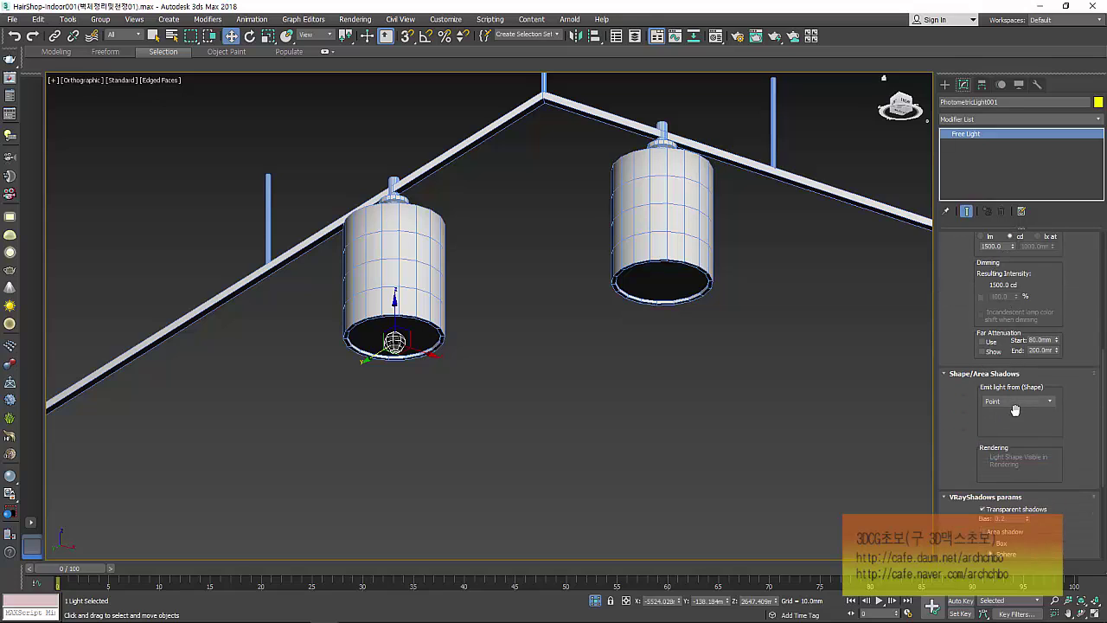
click(1019, 401)
click(1006, 435)
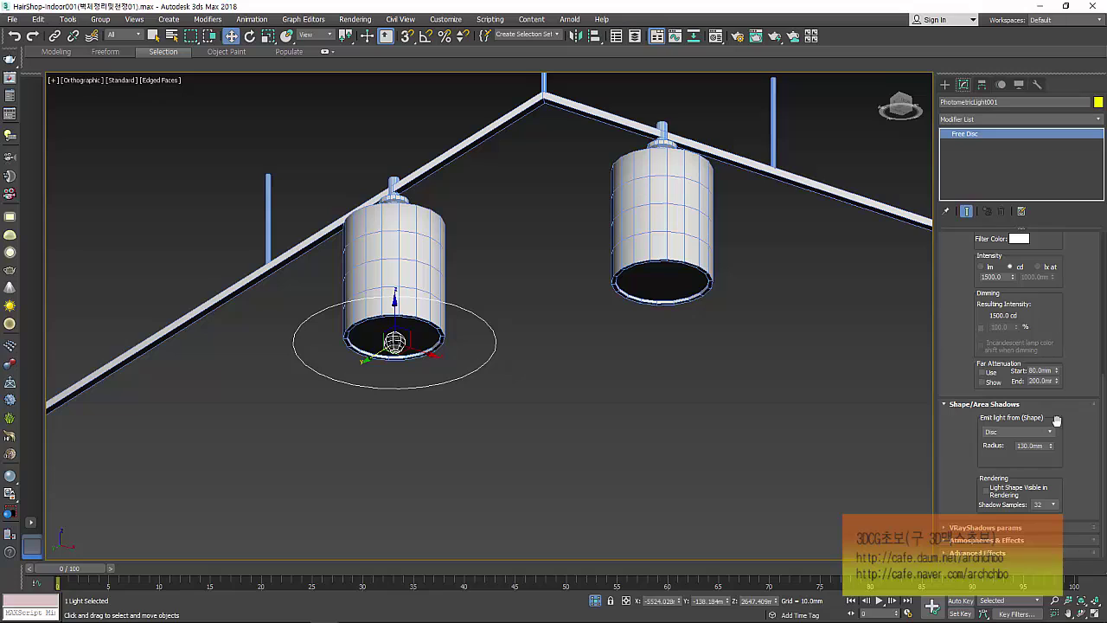
Shrink the disc radius to about 41.6 mm and view the lamps in Front wireframe.
drag(1053, 449, 1051, 487)
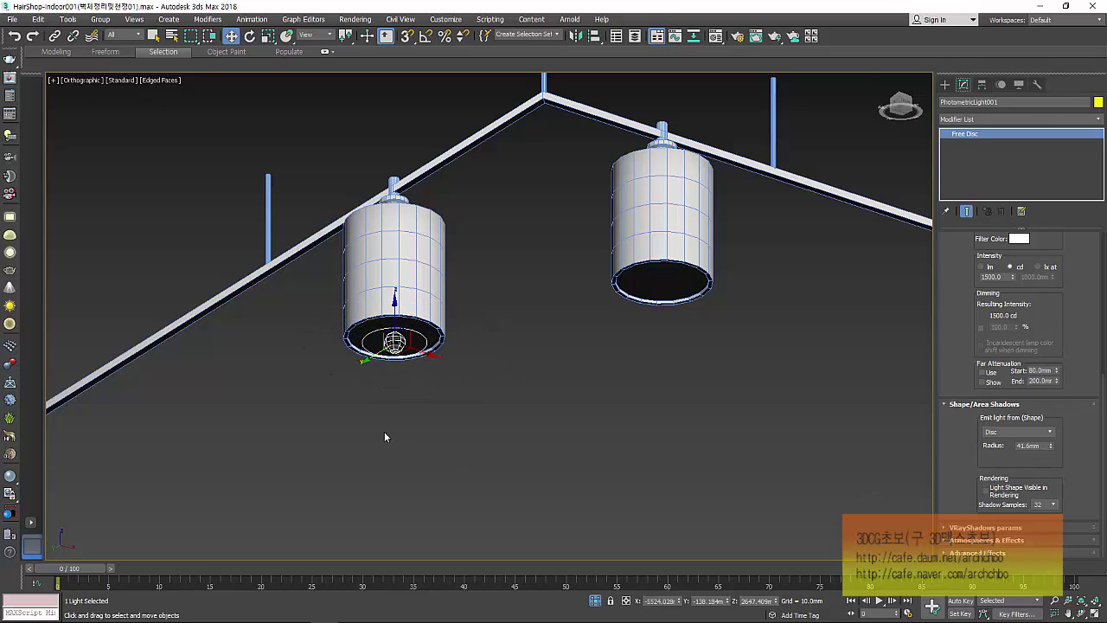
scroll(384, 437, up, 2)
scroll(406, 424, up, 2)
middle_drag(398, 260, 417, 369)
scroll(417, 369, up, 2)
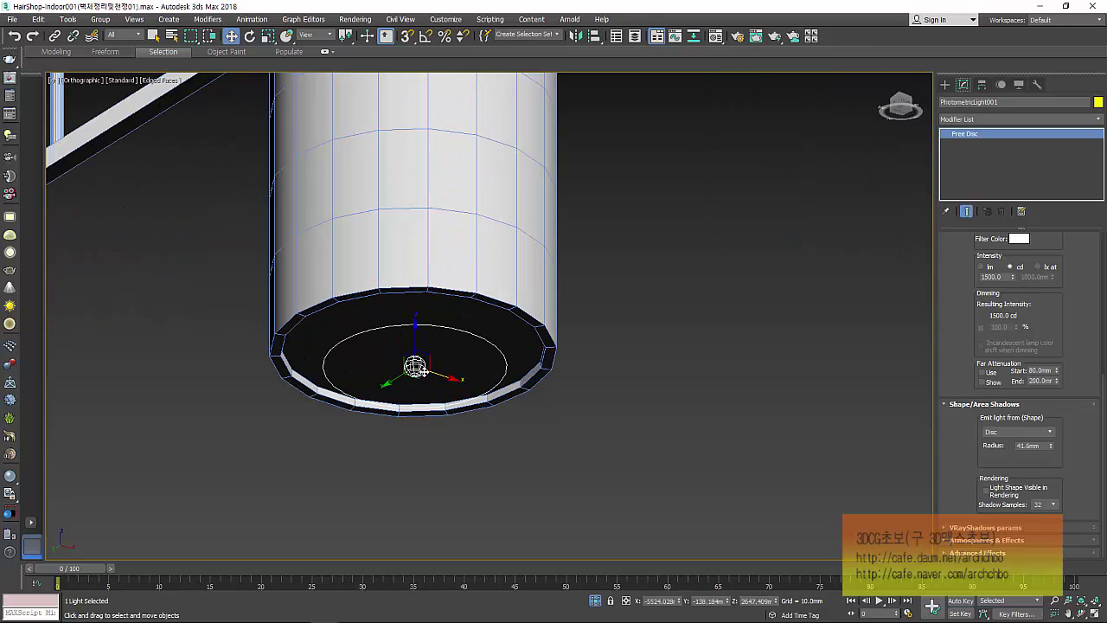
key(f)
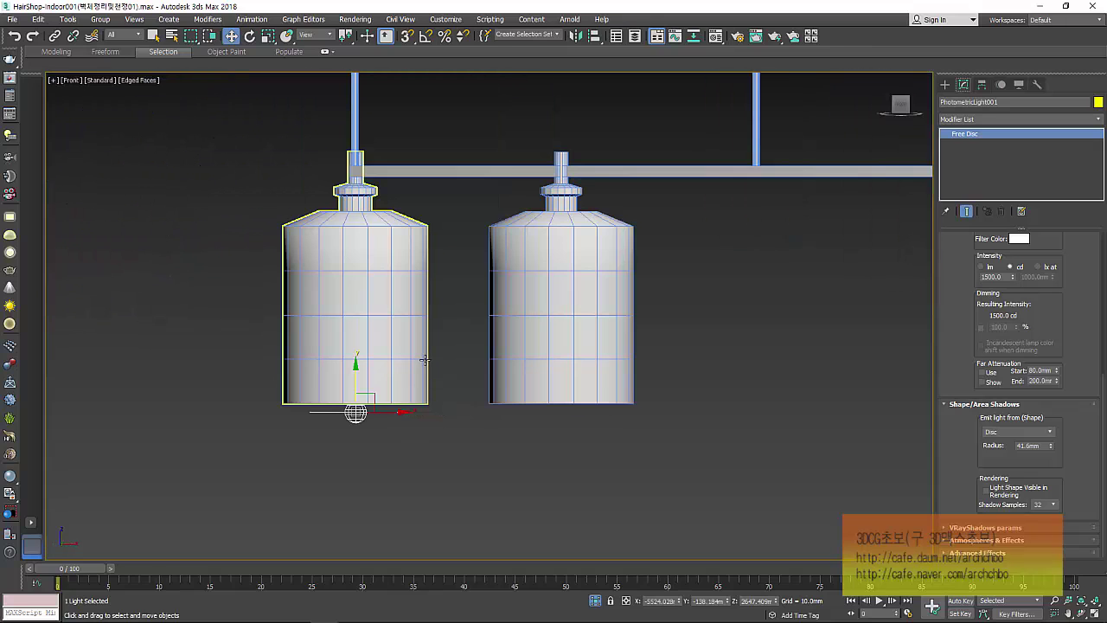
key(F3)
scroll(366, 416, up, 4)
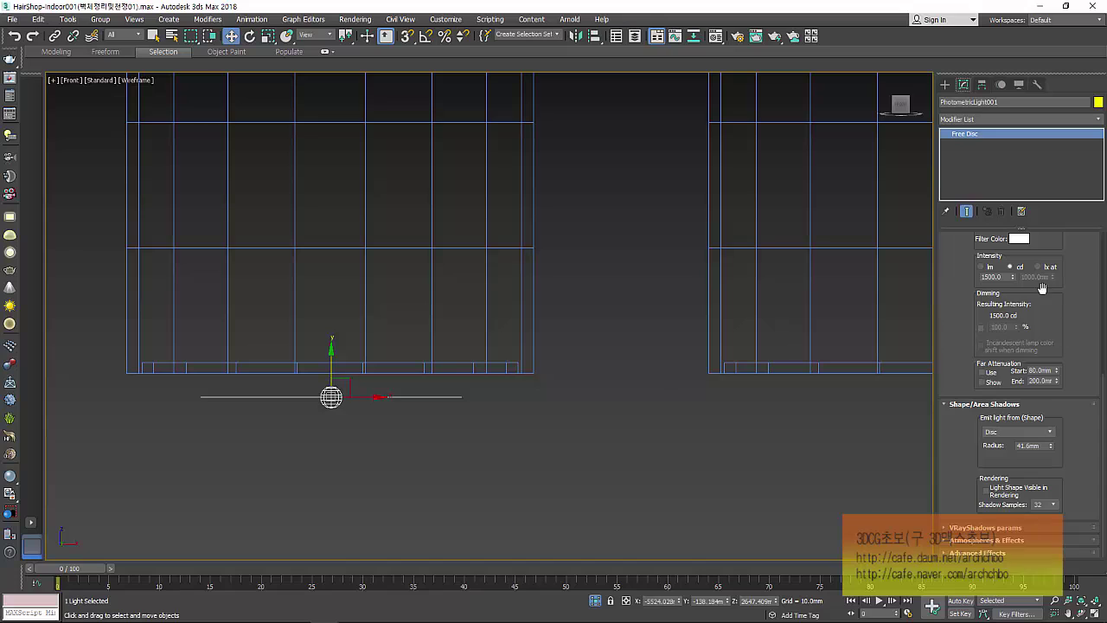
scroll(1041, 288, up, 2)
scroll(1038, 293, up, 2)
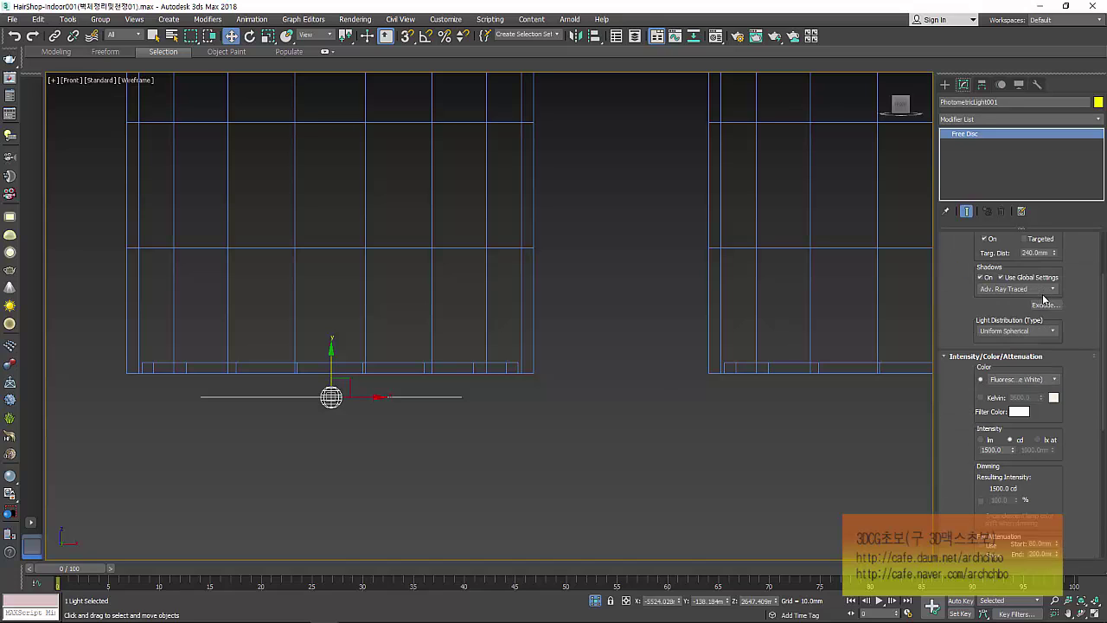
Set Light Distribution to Uniform Diffuse and raise the light to the shade's bottom.
click(1040, 331)
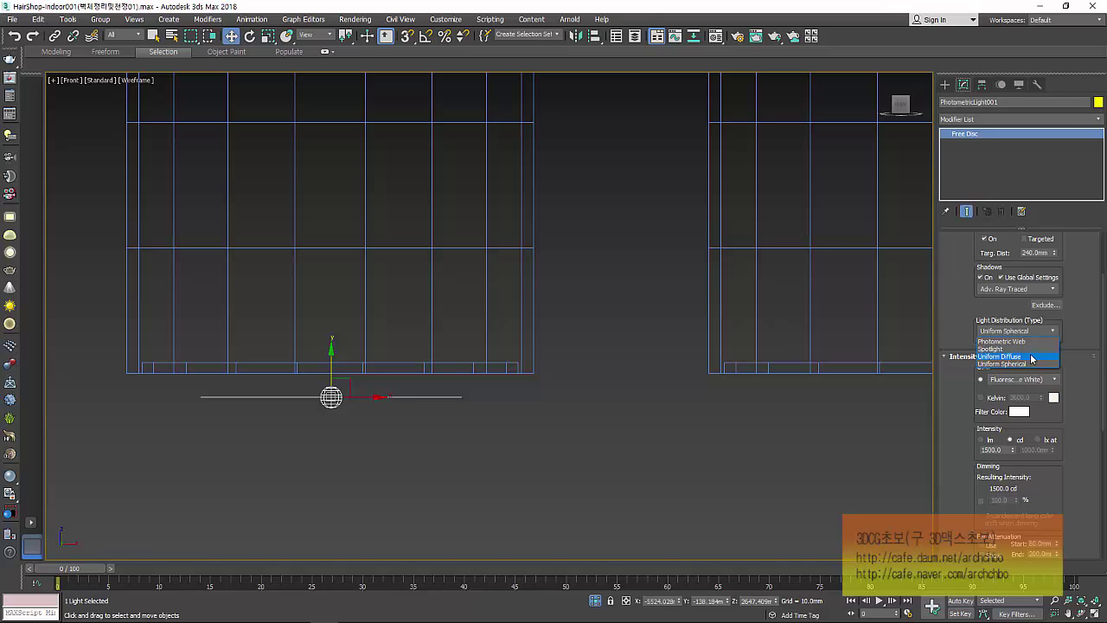
click(1032, 357)
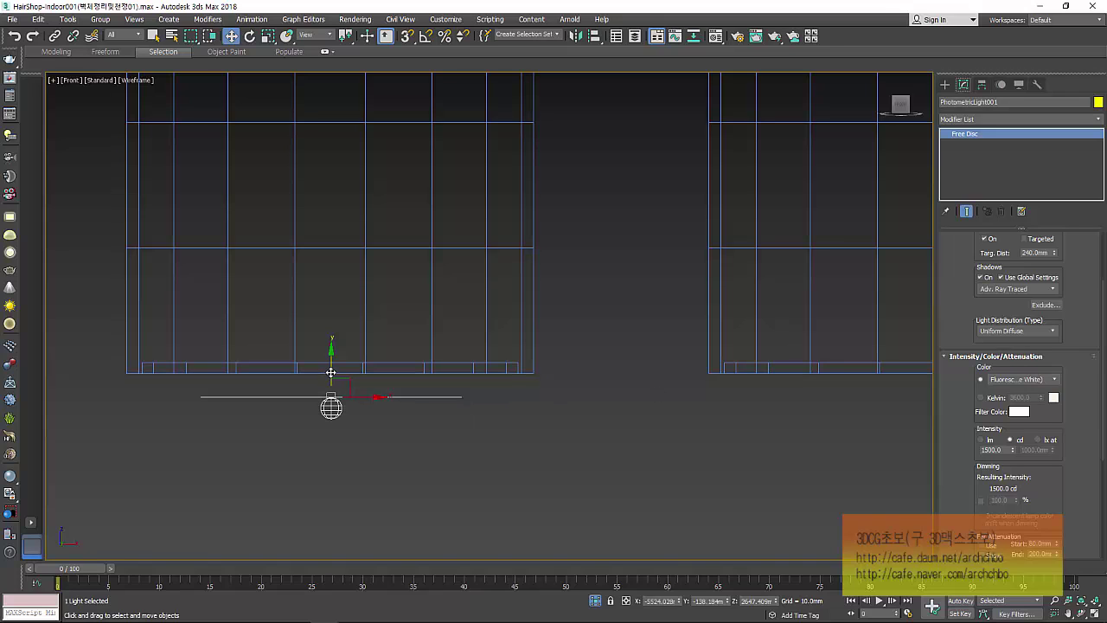
drag(339, 372, 340, 343)
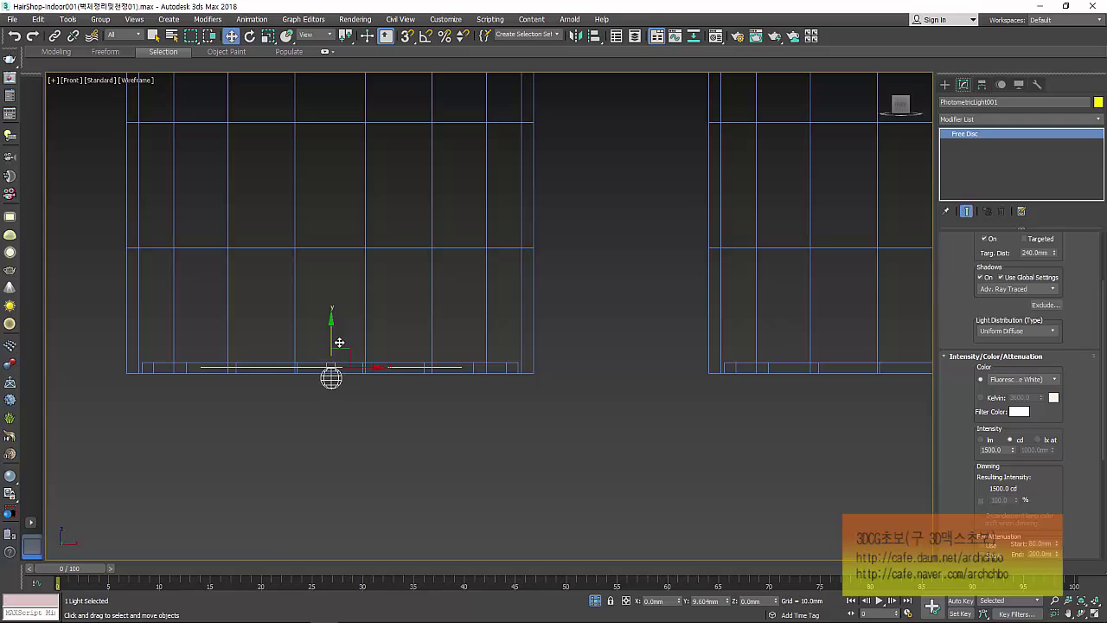
scroll(385, 390, down, 4)
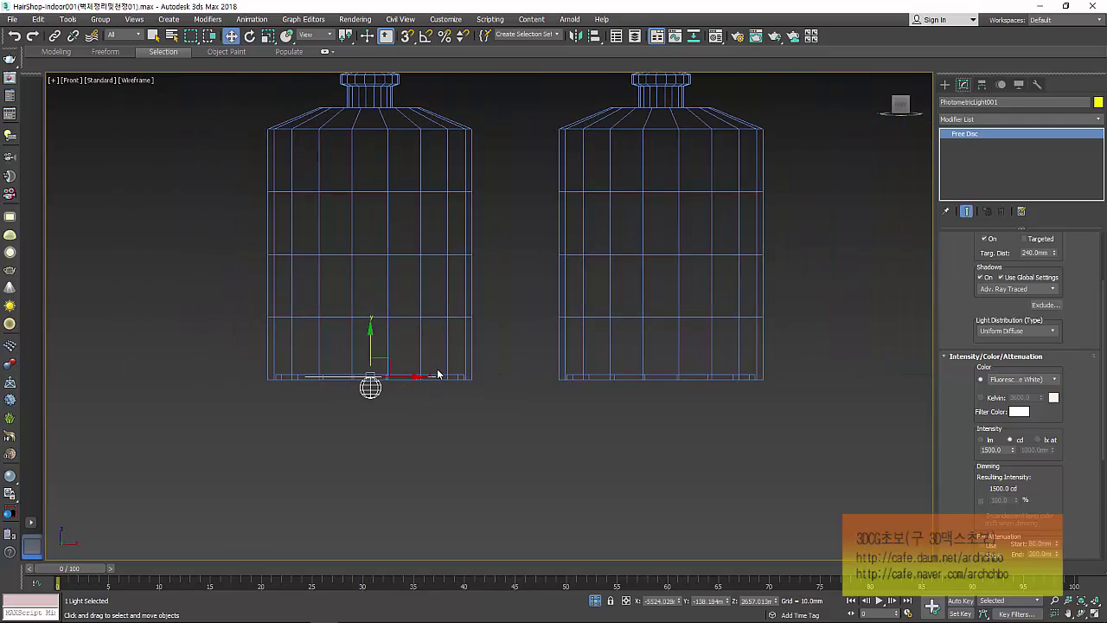
key(p)
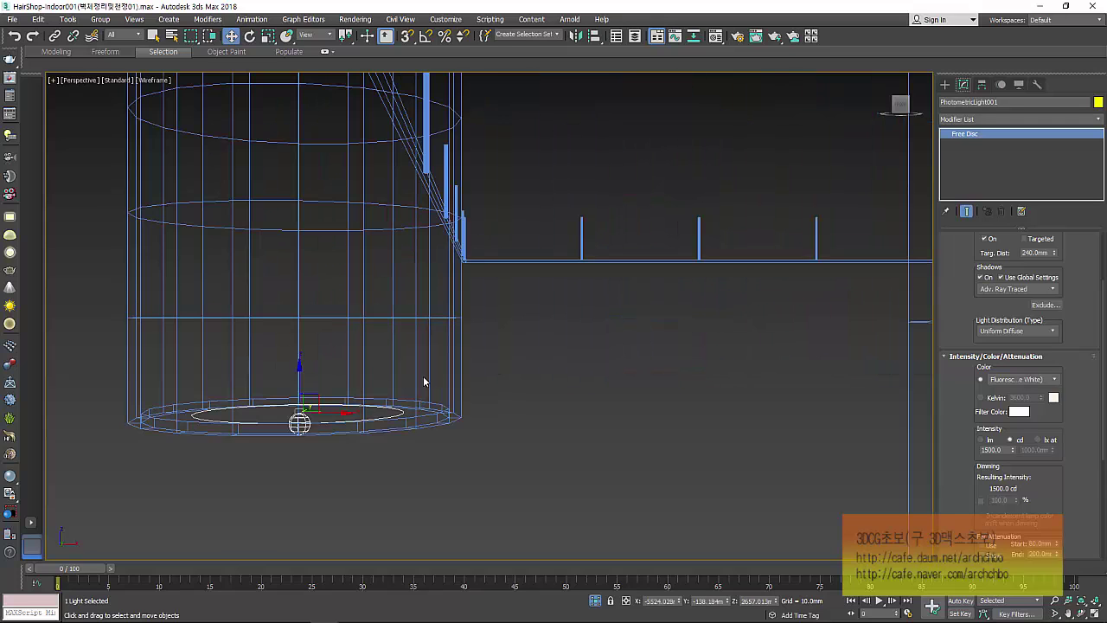
scroll(420, 420, down, 3)
alt+middle_drag(420, 421, 468, 368)
scroll(504, 309, down, 2)
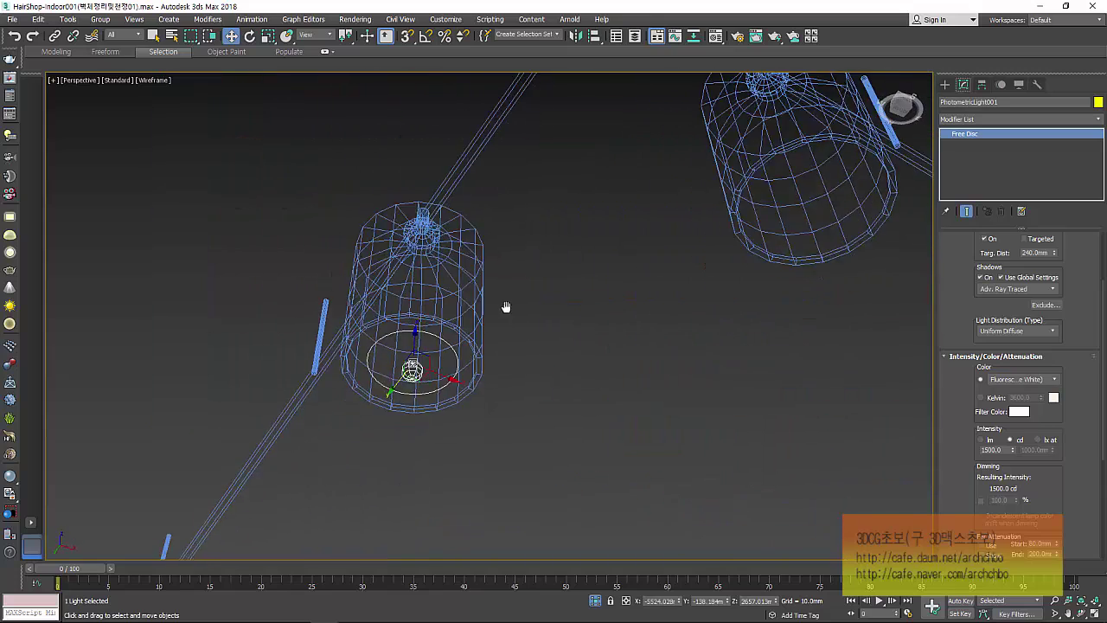
scroll(504, 309, down, 2)
click(774, 37)
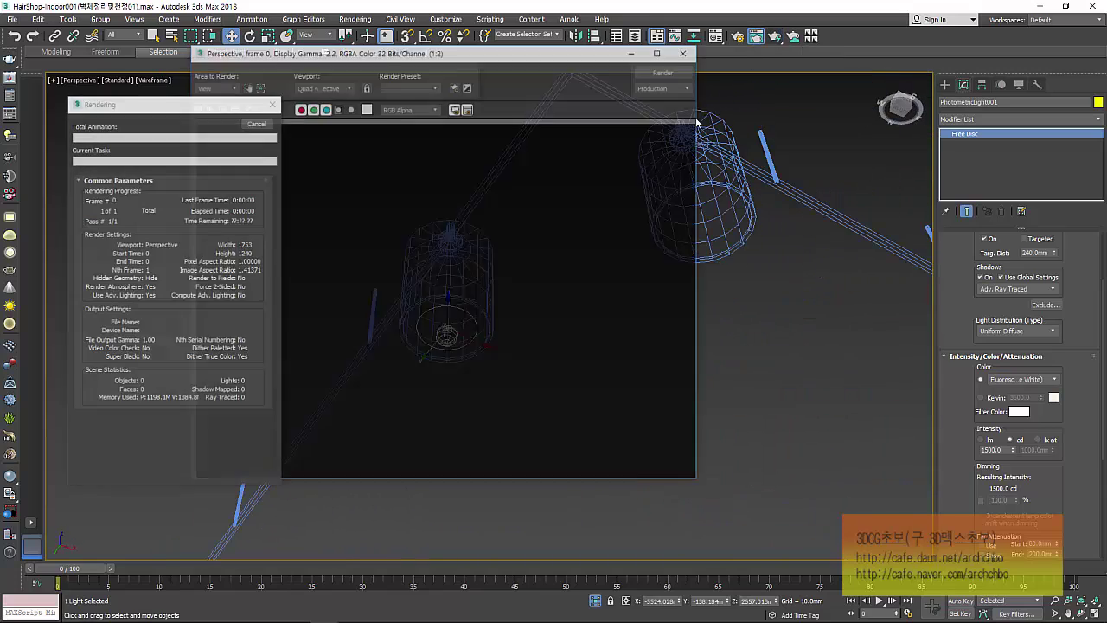
drag(453, 57, 737, 71)
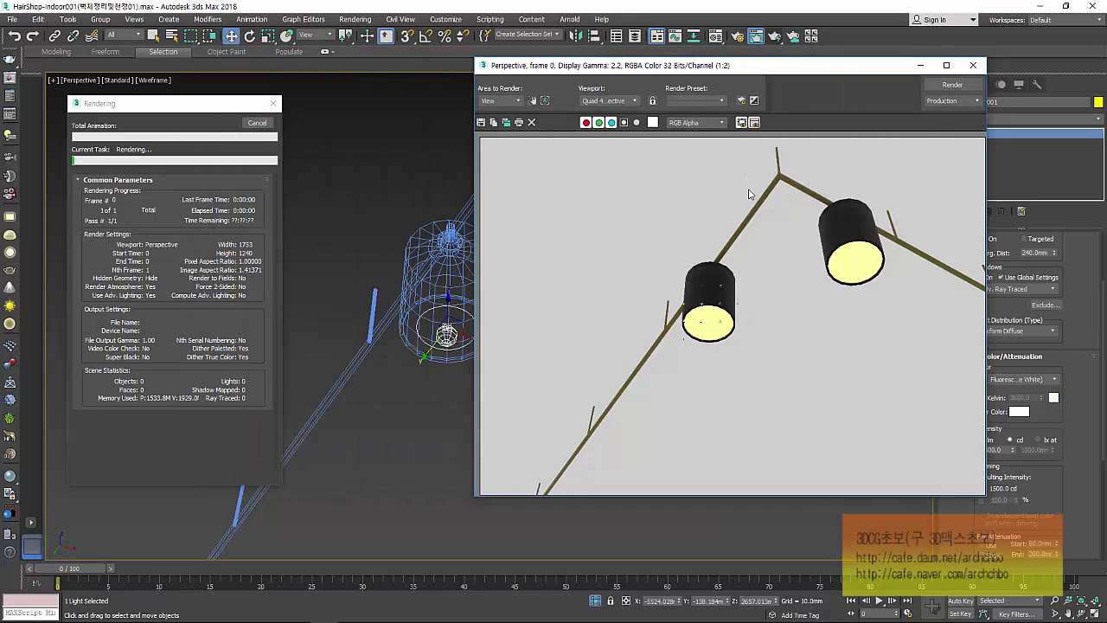
click(974, 66)
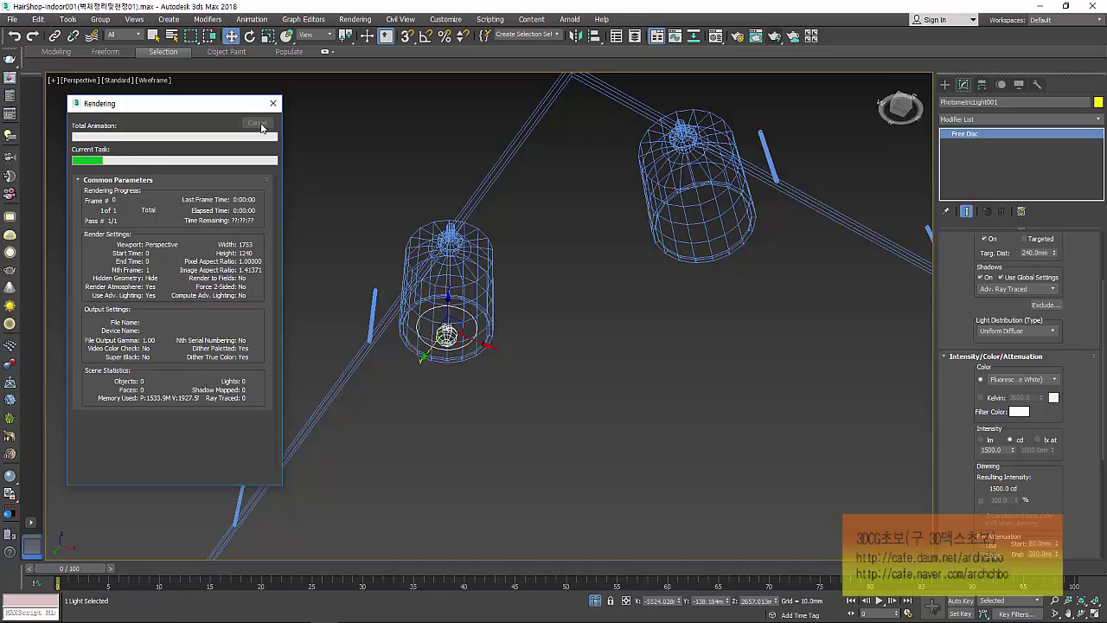
click(262, 125)
middle_drag(476, 309, 424, 273)
scroll(1012, 432, down, 2)
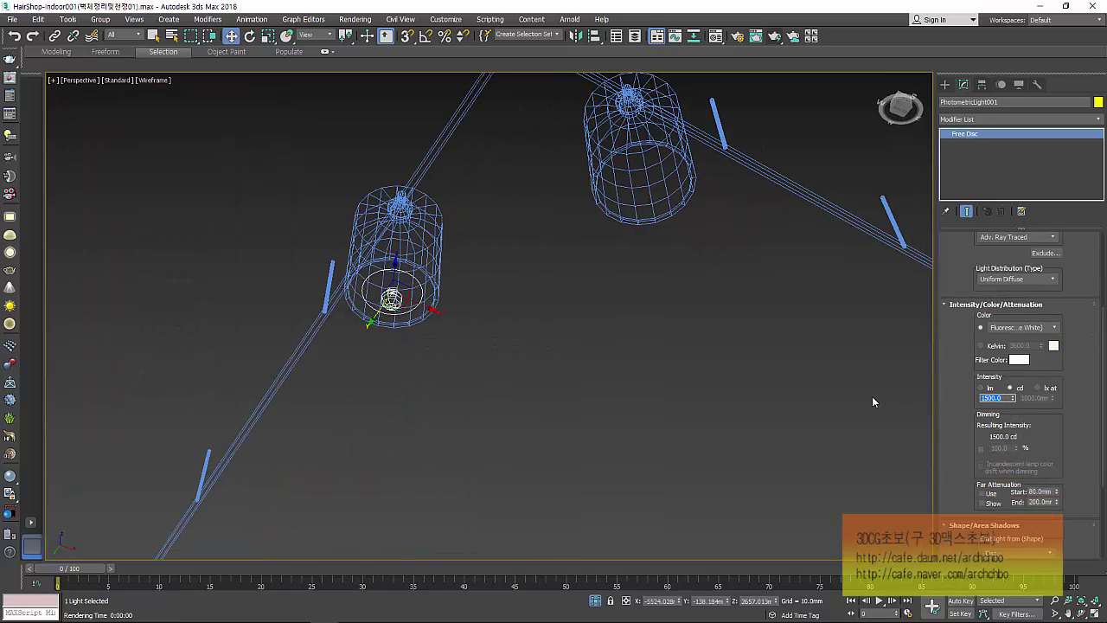
Set the light intensity to 600 cd and return to Front view.
text(600)
key(Return)
middle_drag(515, 345, 513, 304)
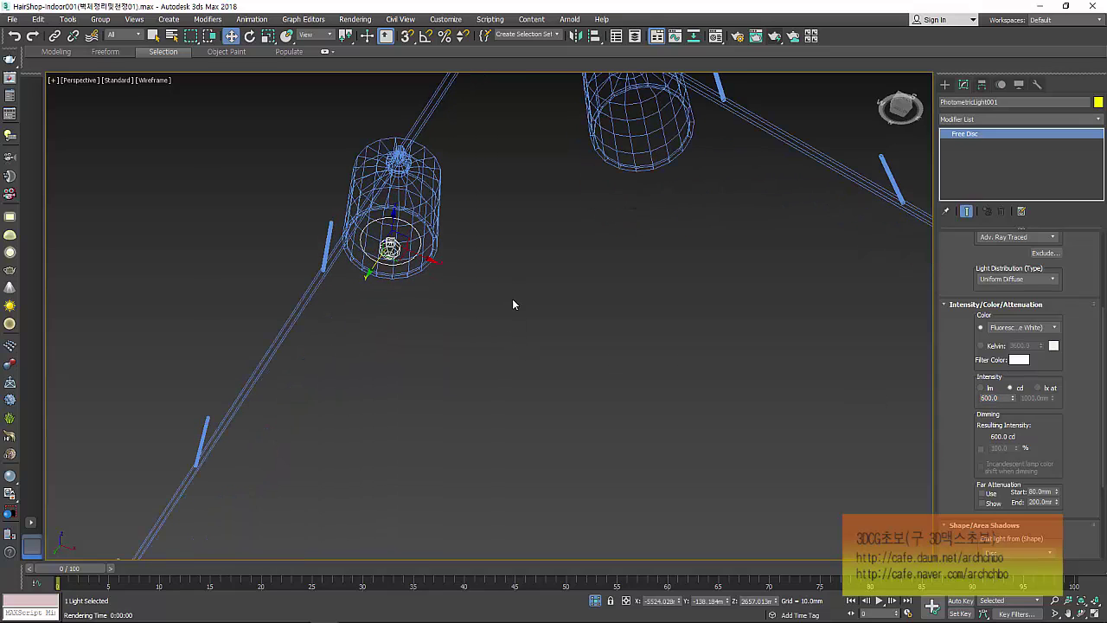
key(t)
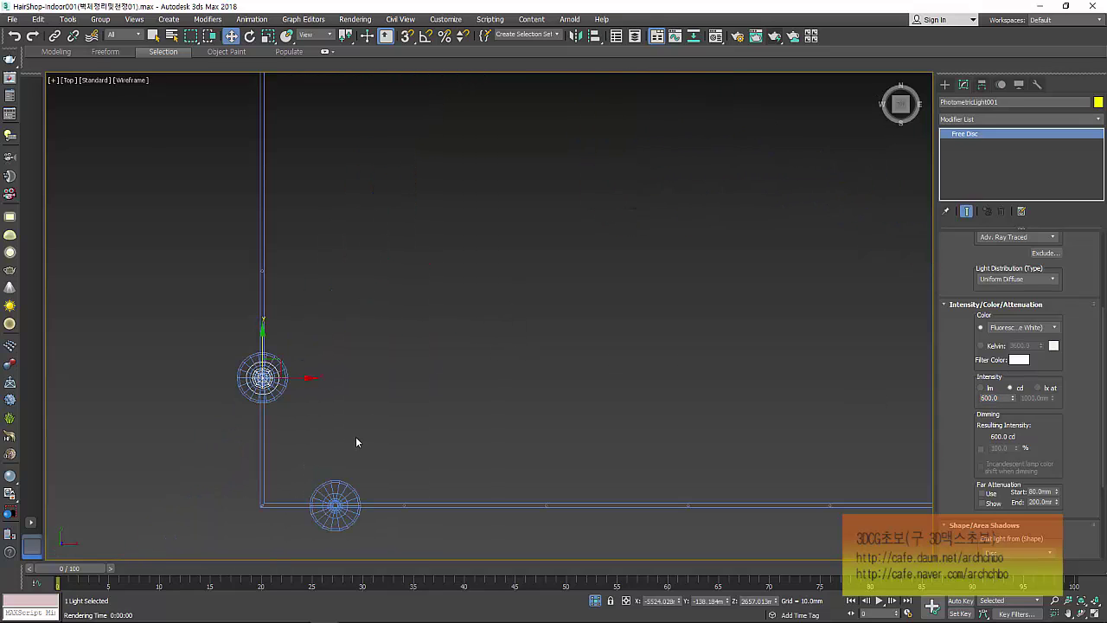
key(f)
Select the left lamp together with its light for grouping.
ctrl+click(424, 377)
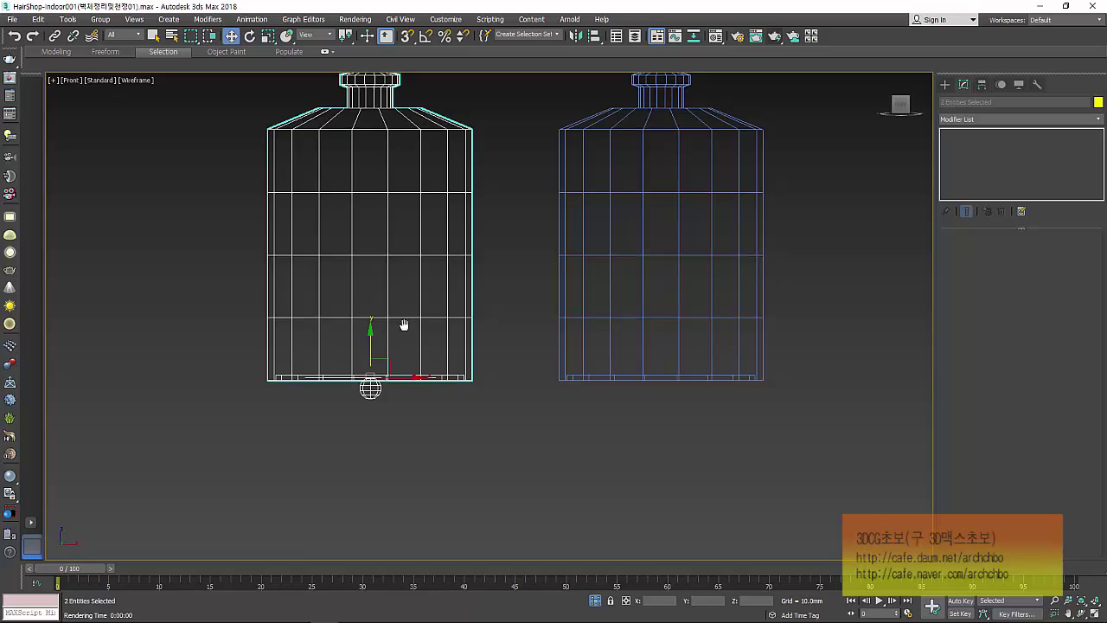
scroll(403, 324, down, 5)
scroll(379, 371, up, 2)
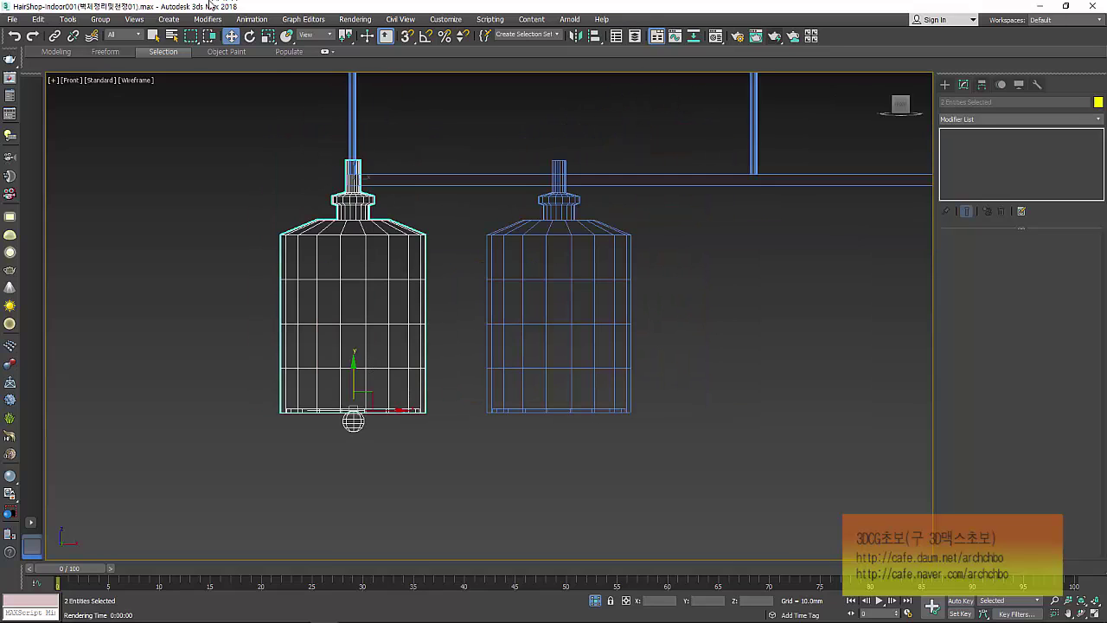
click(100, 19)
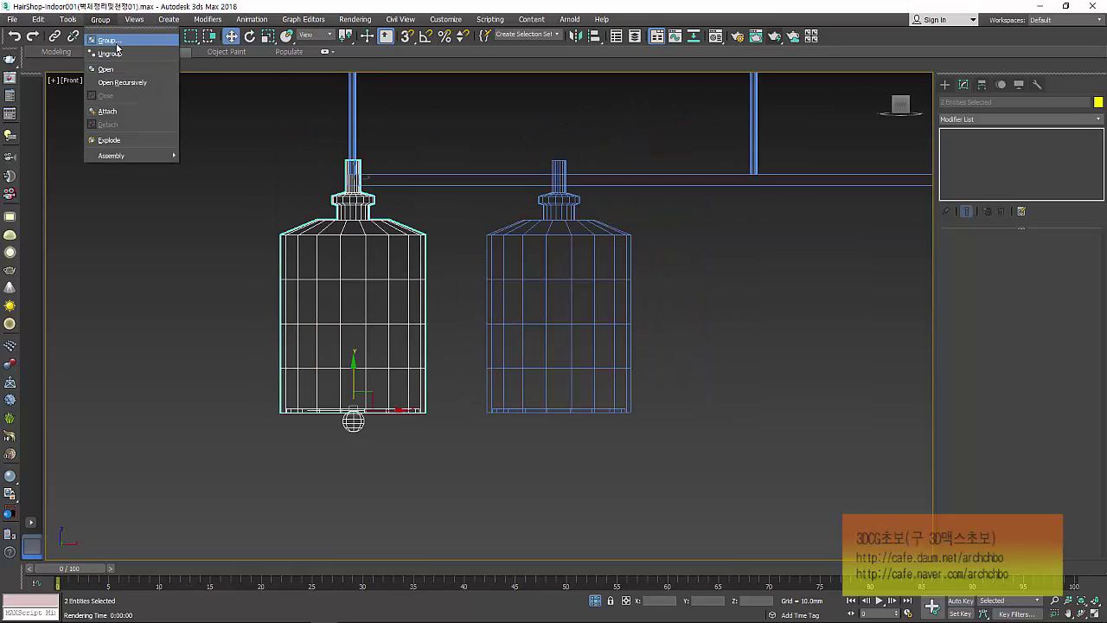
Group the left lamp and its light as Group016.
click(106, 40)
click(562, 336)
middle_drag(462, 306, 462, 319)
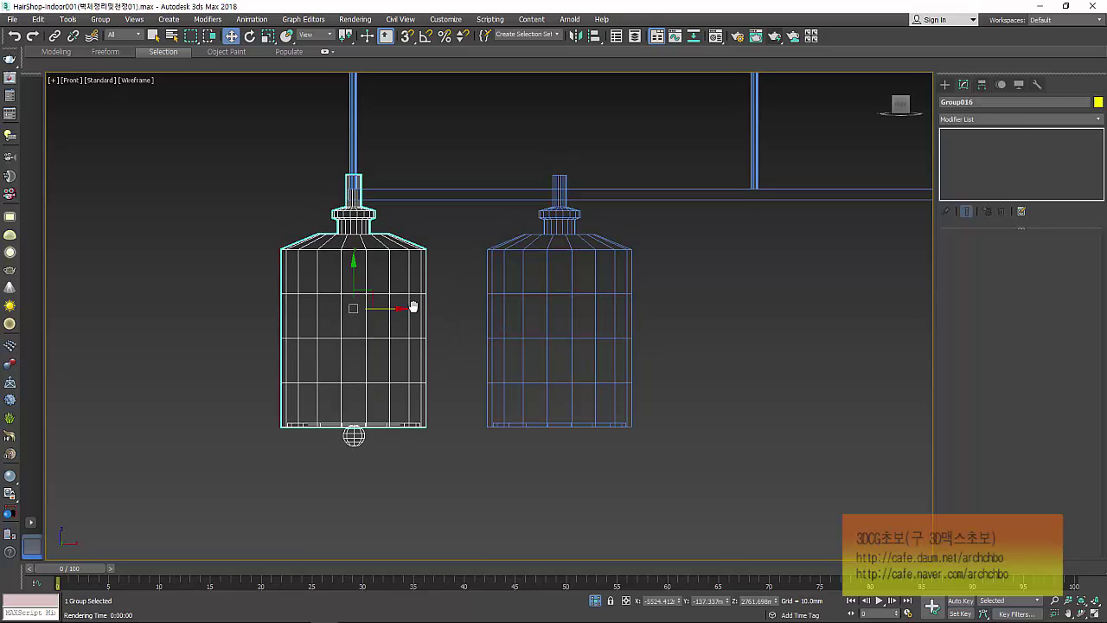
click(249, 36)
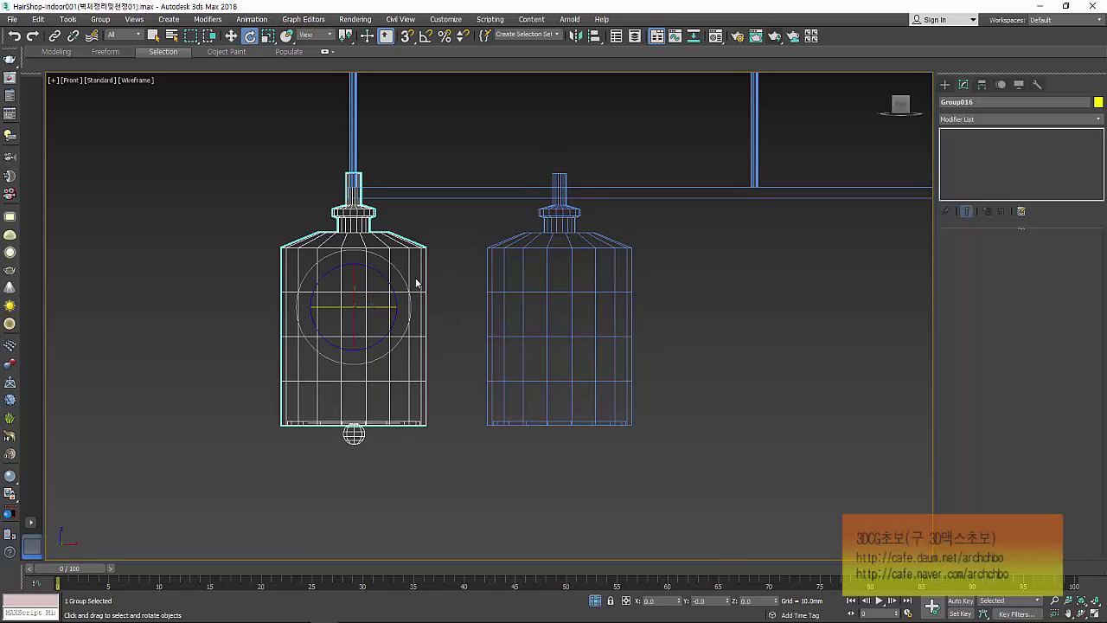
drag(409, 282, 415, 288)
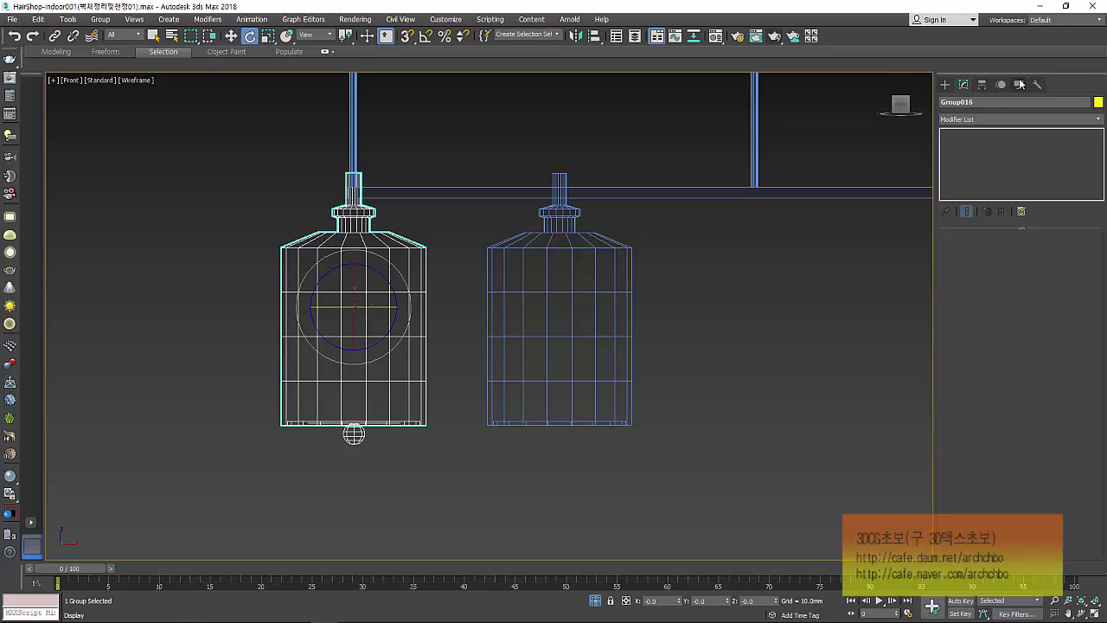
Move Group016's pivot up to the lamp's top connector.
click(980, 83)
click(1019, 163)
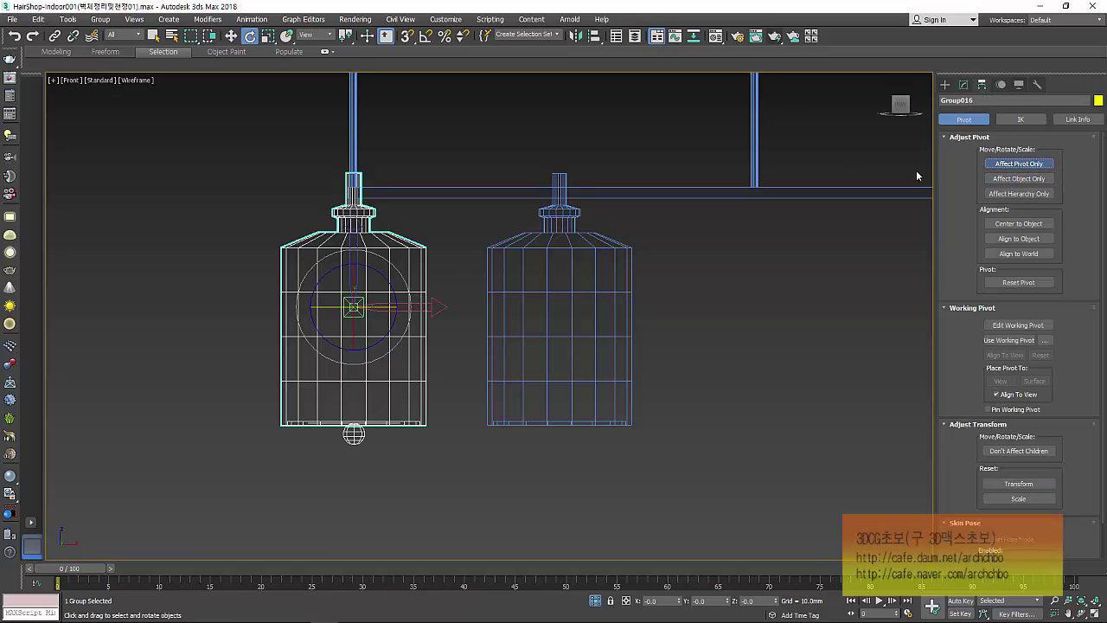
key(w)
drag(355, 279, 355, 166)
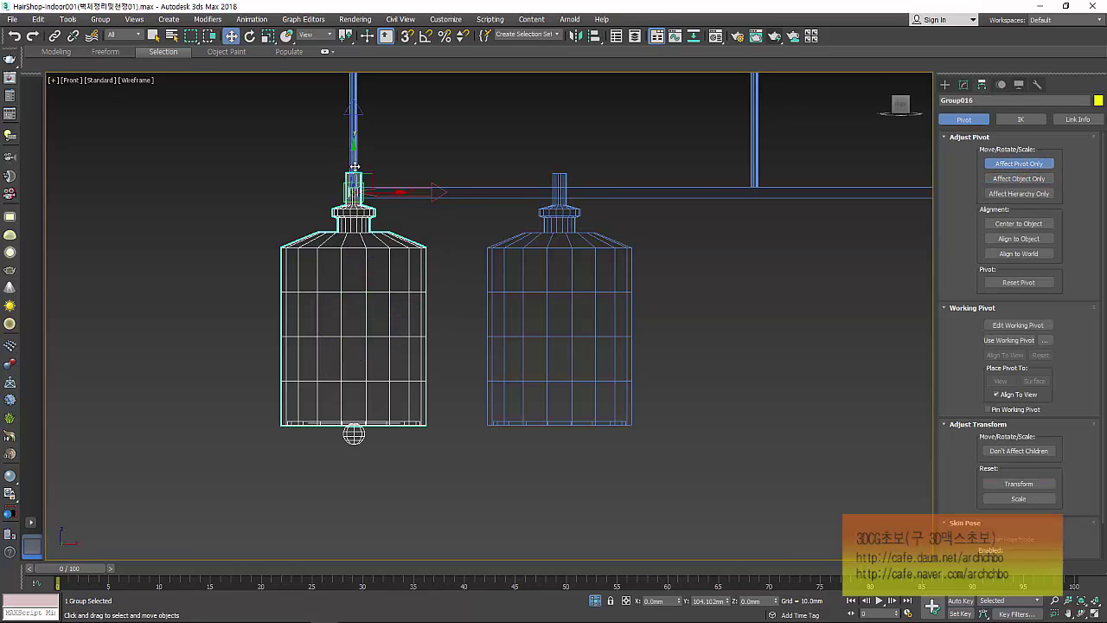
click(1018, 164)
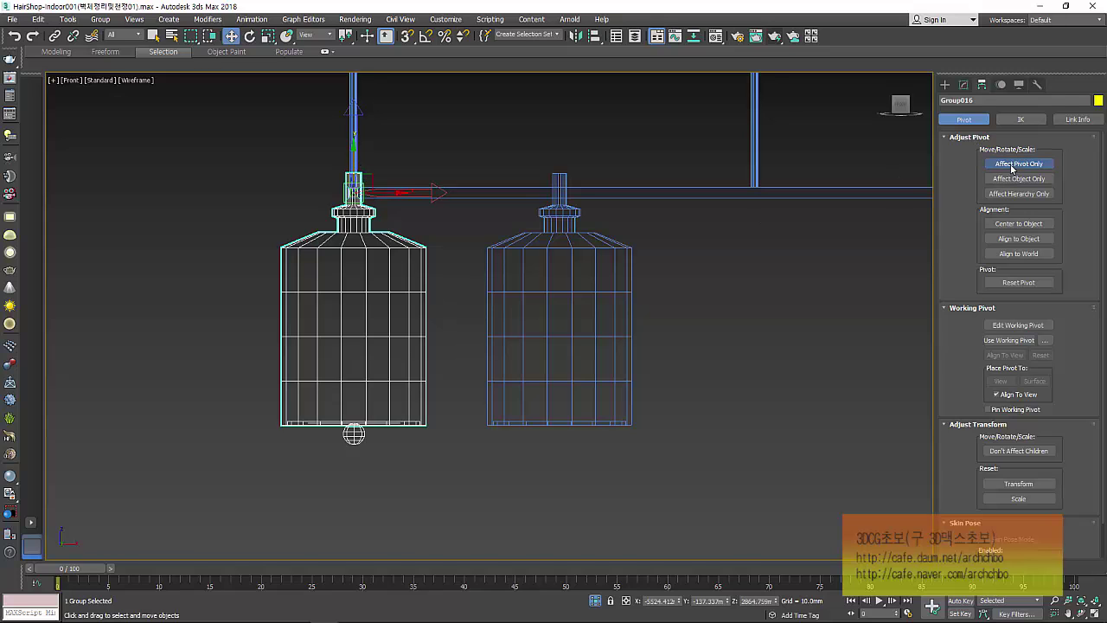
Tilt Group016 about 31° around its connector, then select Group015.
click(250, 36)
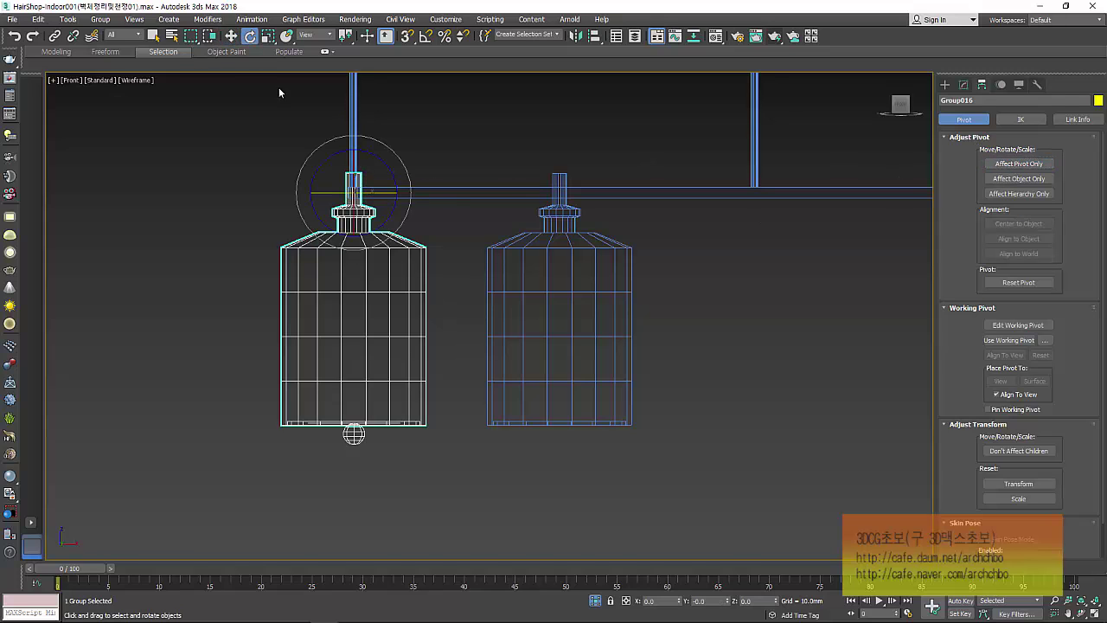
drag(410, 182, 422, 218)
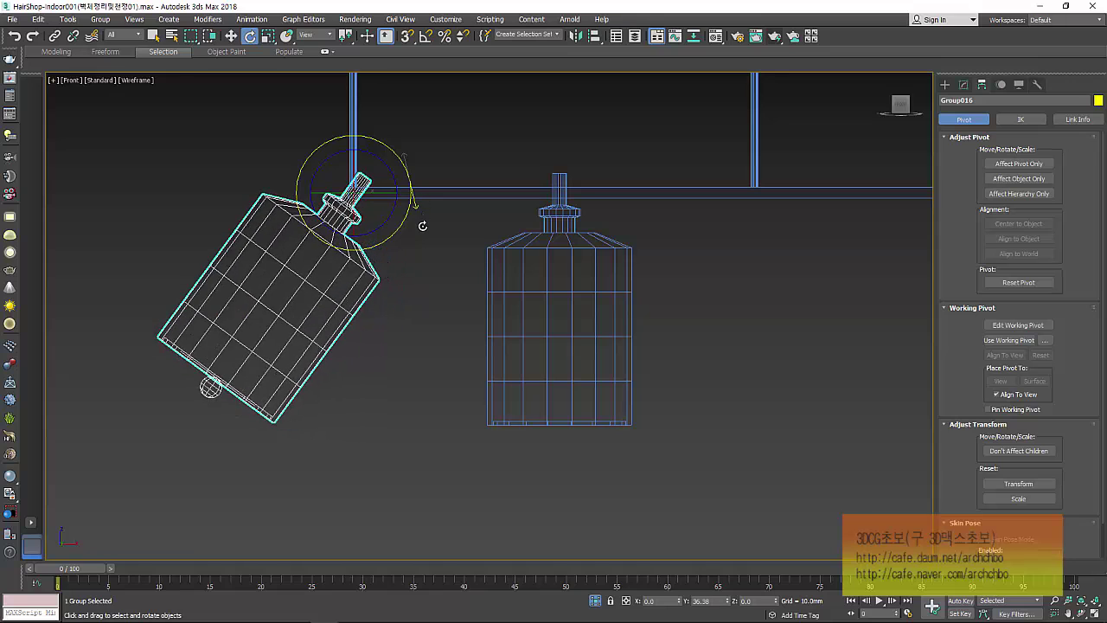
scroll(381, 226, down, 3)
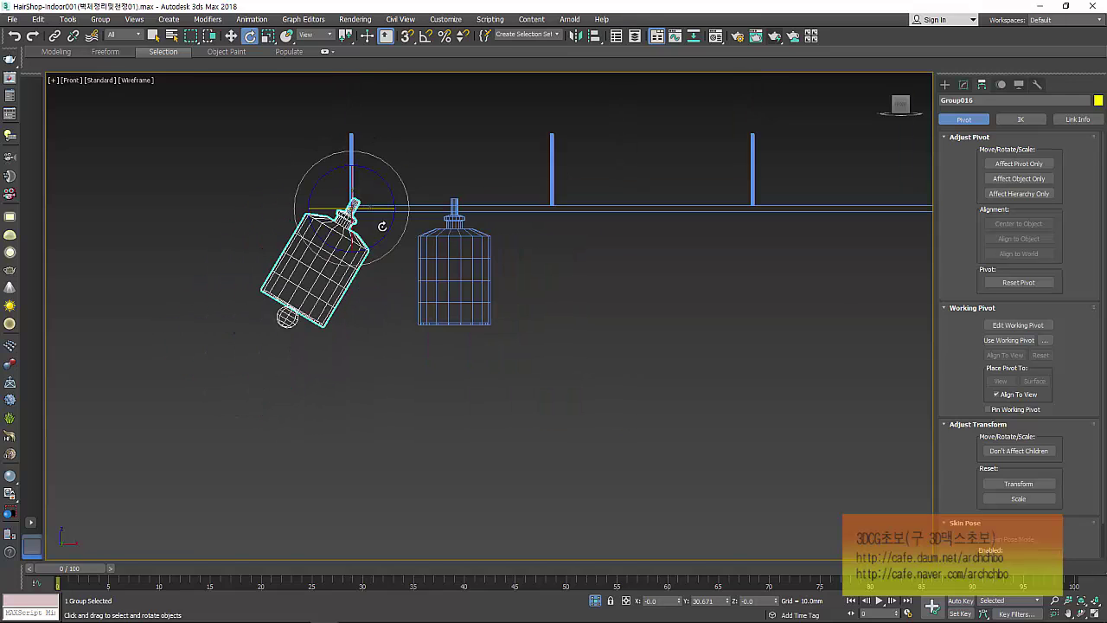
scroll(381, 228, down, 2)
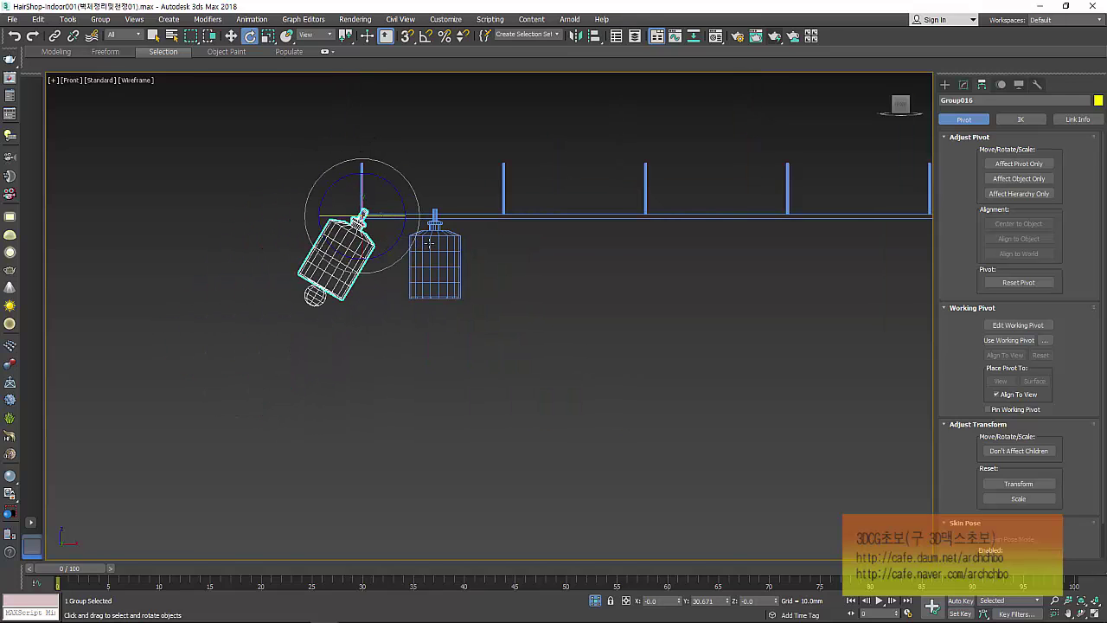
click(464, 251)
click(453, 251)
Finish editing the right lamp's pivot on its own and clear the selection.
key(w)
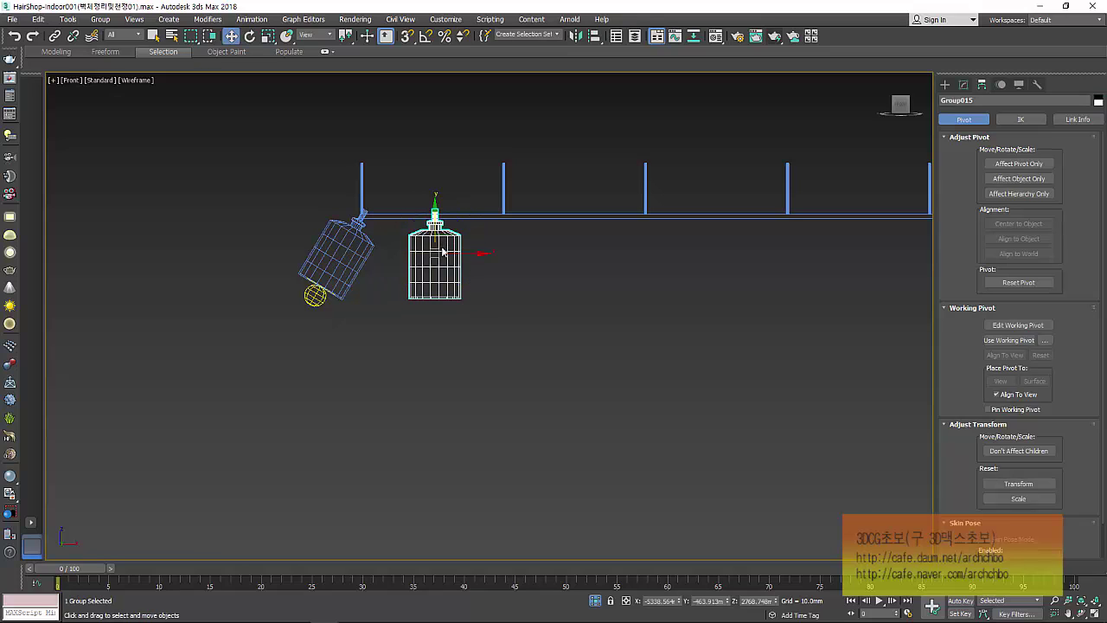
click(1018, 163)
scroll(476, 239, up, 3)
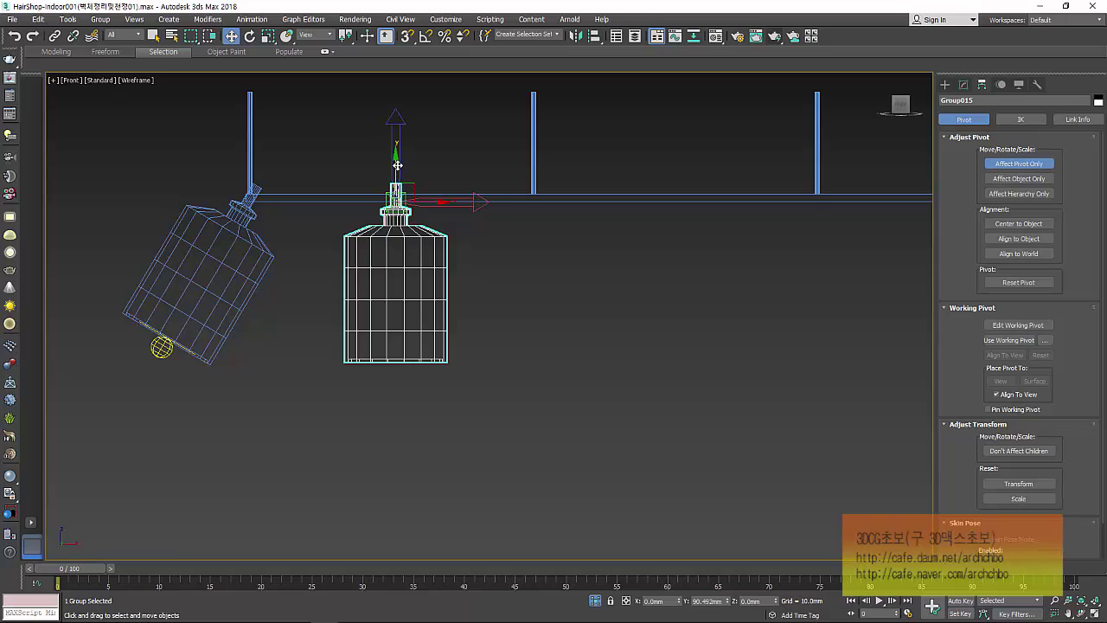
click(663, 260)
click(1017, 164)
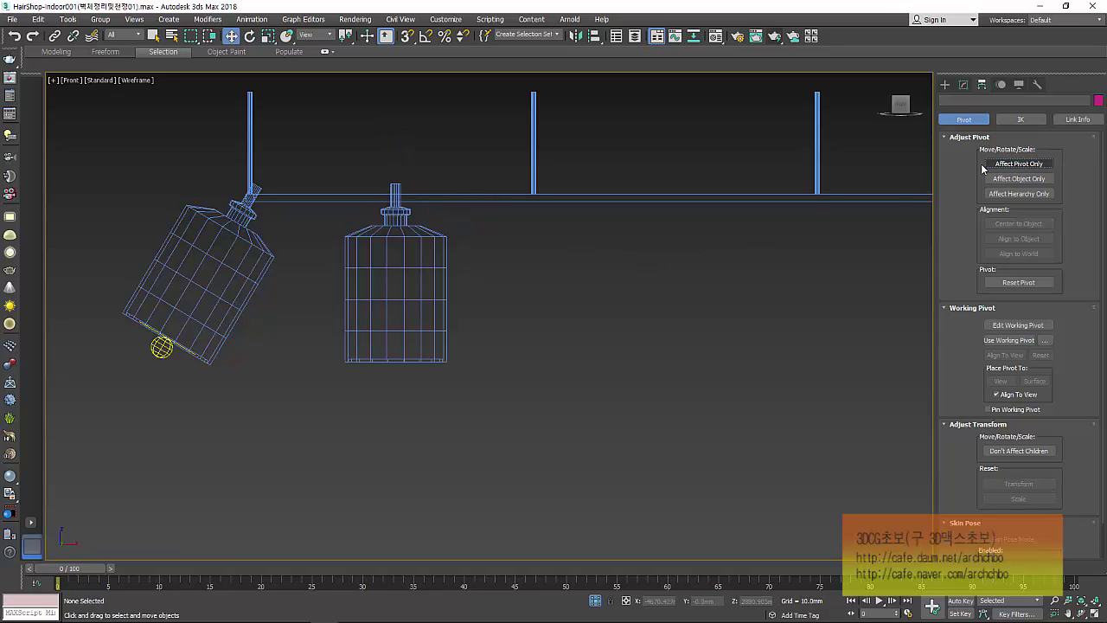
Select the upright lamp Group015, frame it from above, and pick the Free Light tool.
click(404, 257)
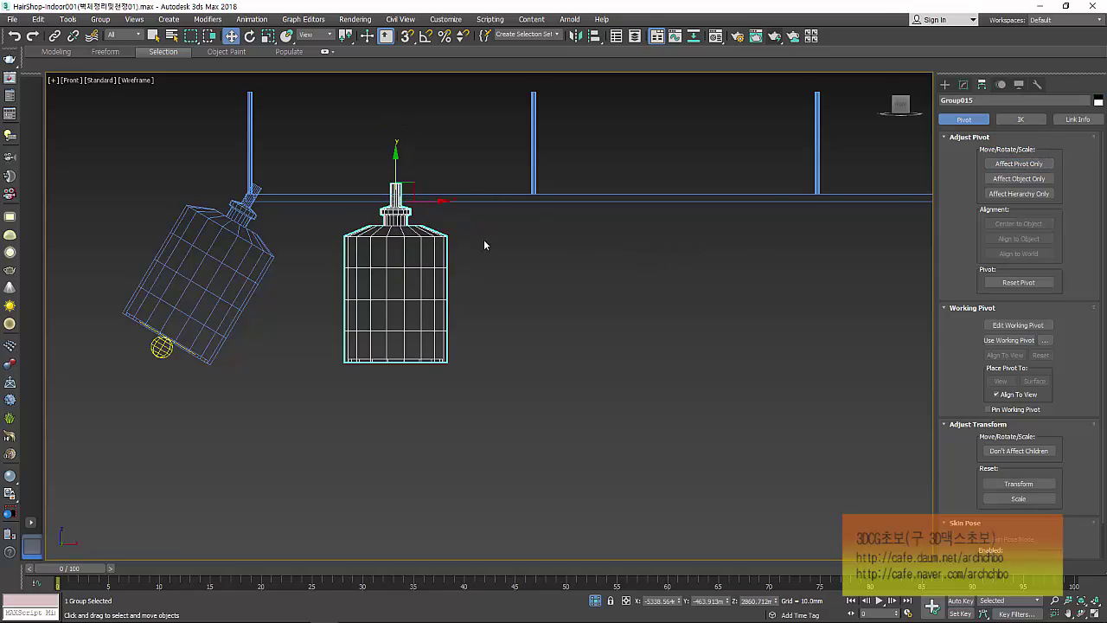
click(944, 84)
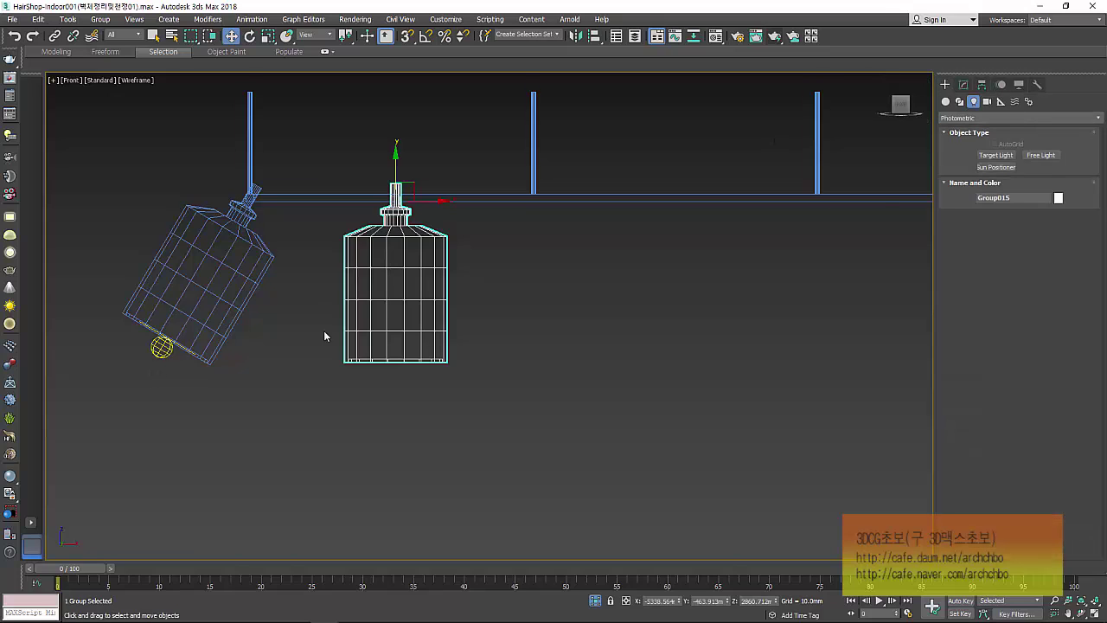
click(154, 350)
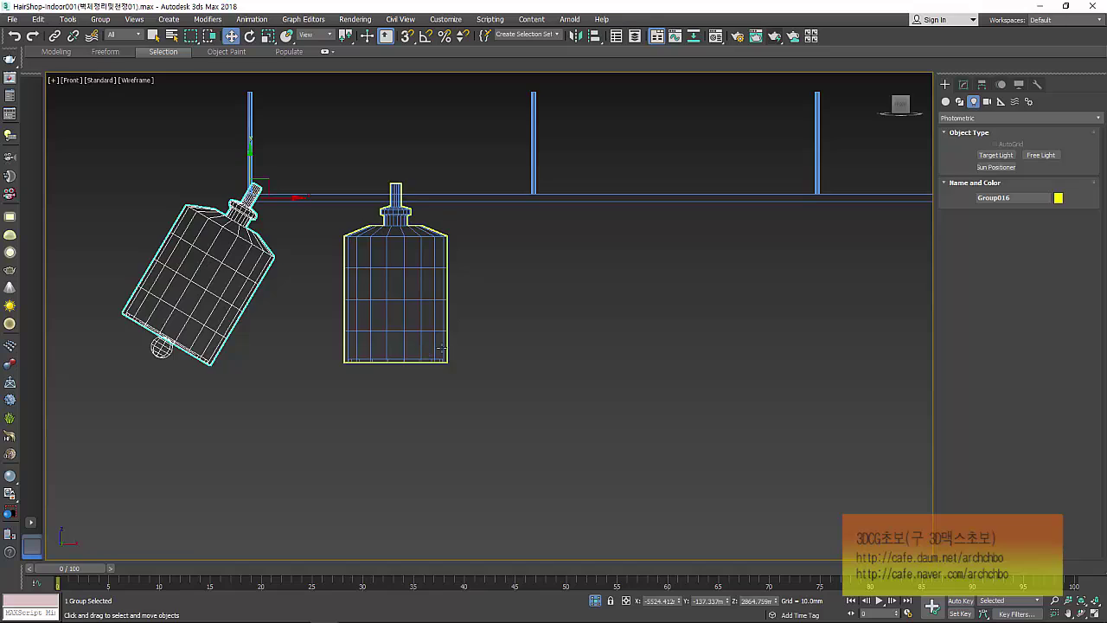
key(t)
middle_drag(378, 425, 403, 302)
scroll(402, 306, up, 2)
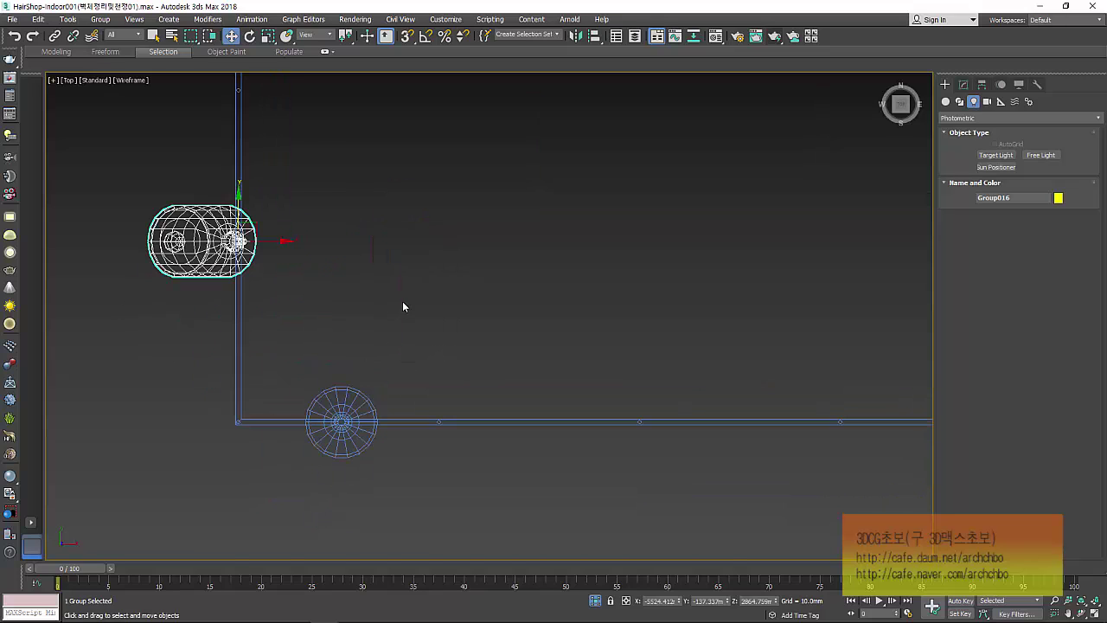
click(402, 303)
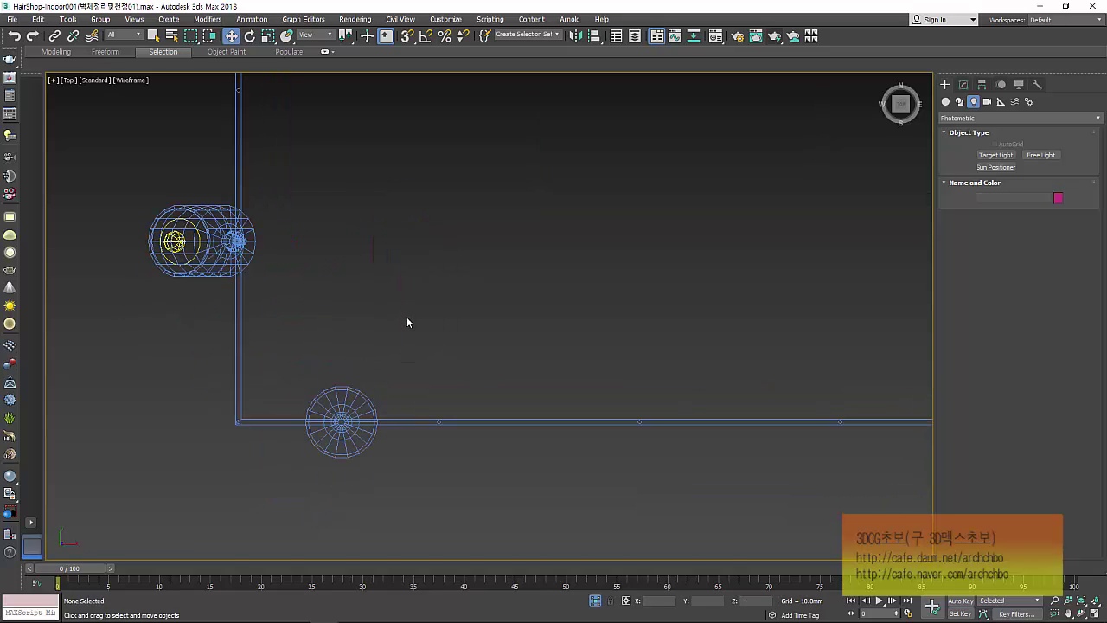
key(ctrl+z)
key(f)
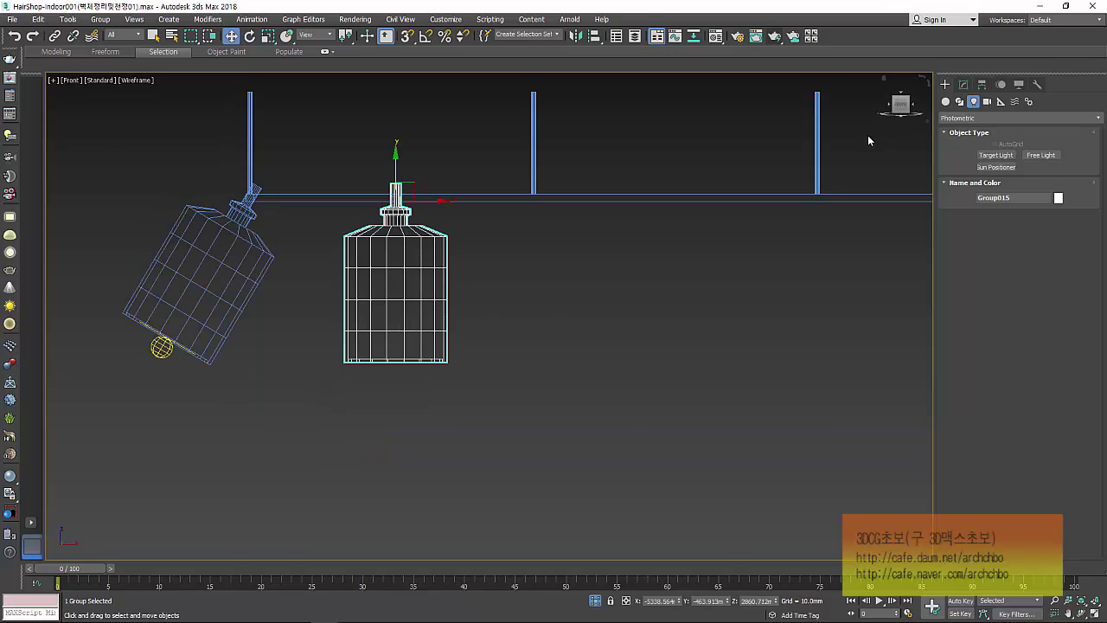
click(1040, 156)
Place a new free photometric light at the upright lamp and raise it toward the lamp bottom.
key(t)
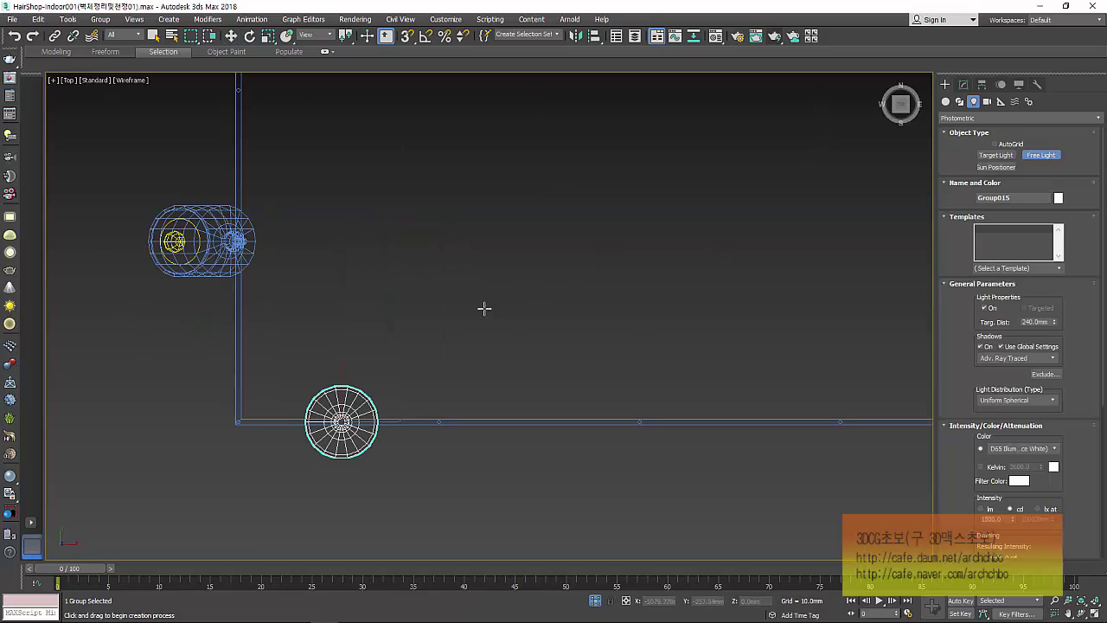
click(342, 421)
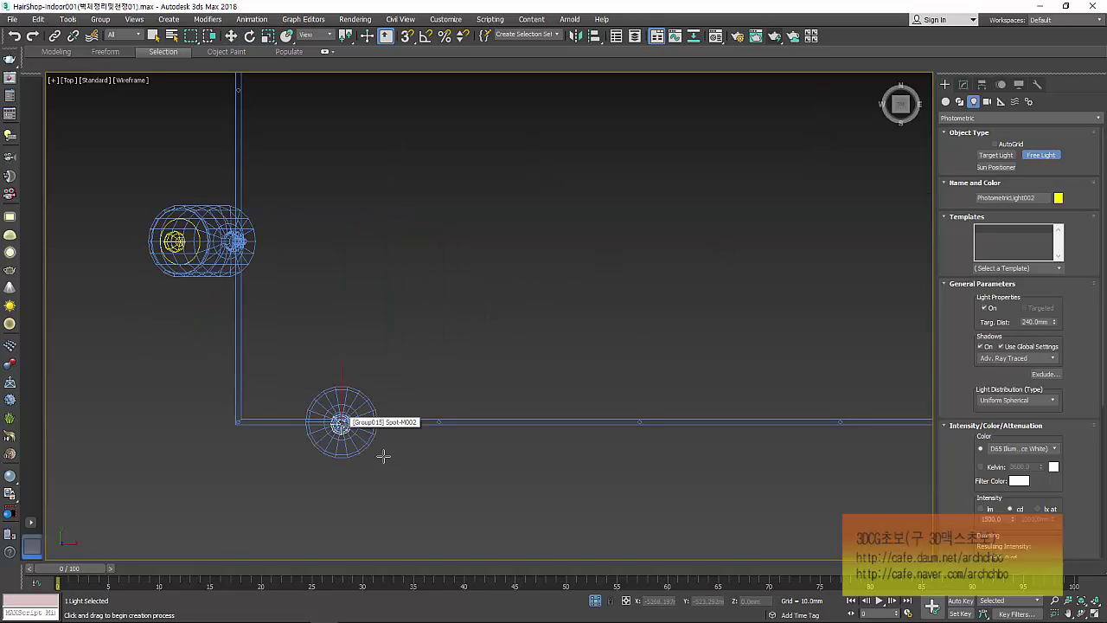
key(f)
right_click(383, 455)
scroll(383, 455, down, 3)
scroll(394, 465, down, 2)
middle_drag(412, 441, 412, 388)
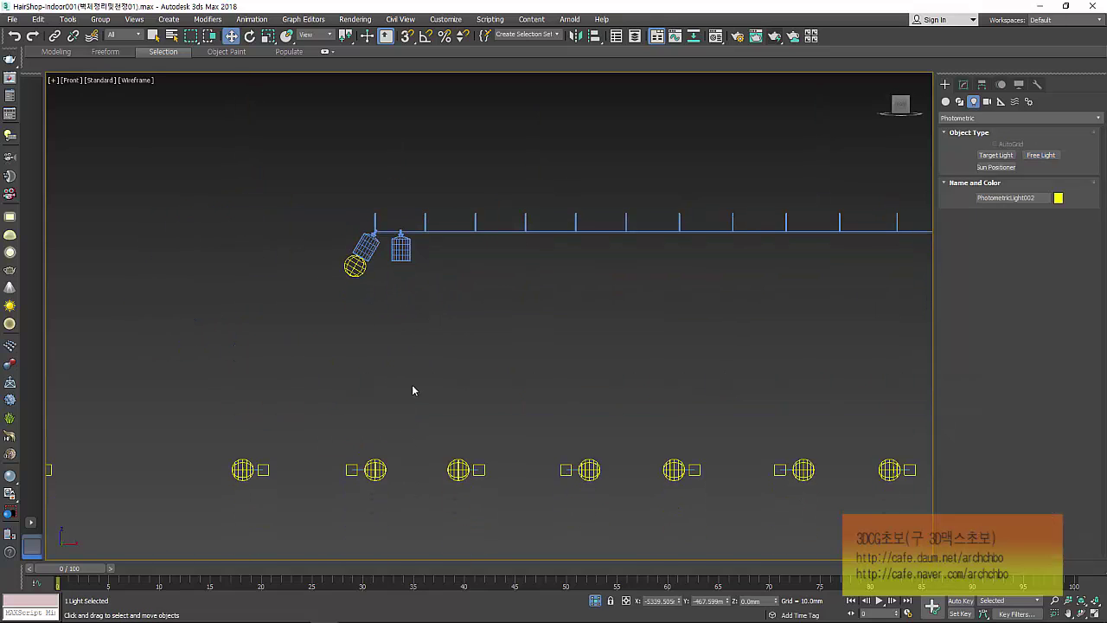
scroll(412, 430, down, 3)
drag(411, 473, 411, 358)
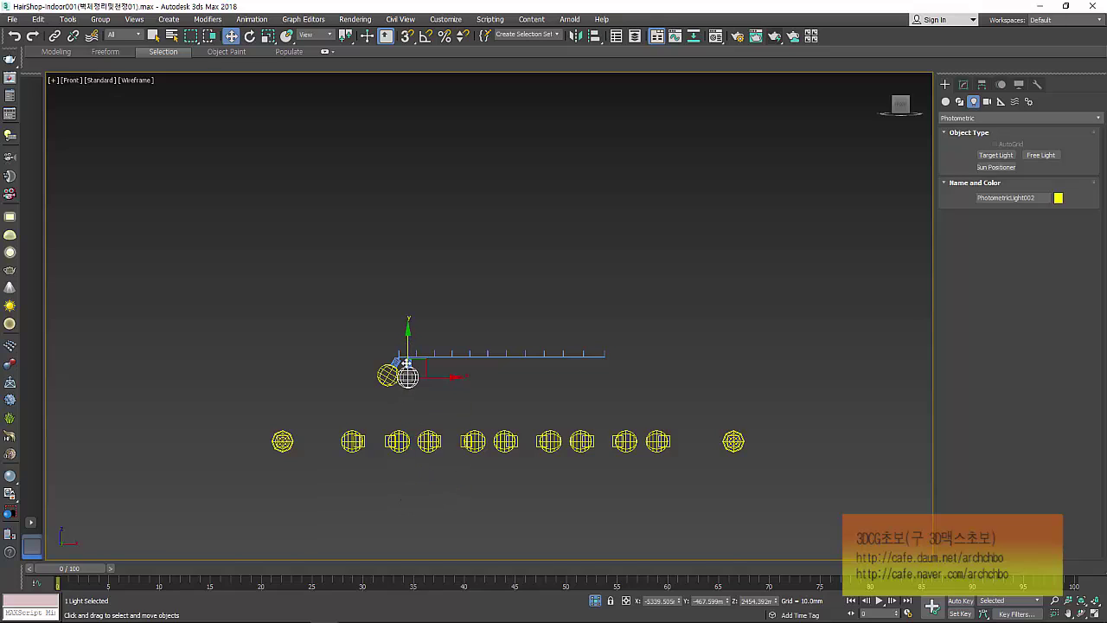
scroll(407, 372, up, 5)
scroll(407, 372, up, 2)
drag(426, 425, 426, 326)
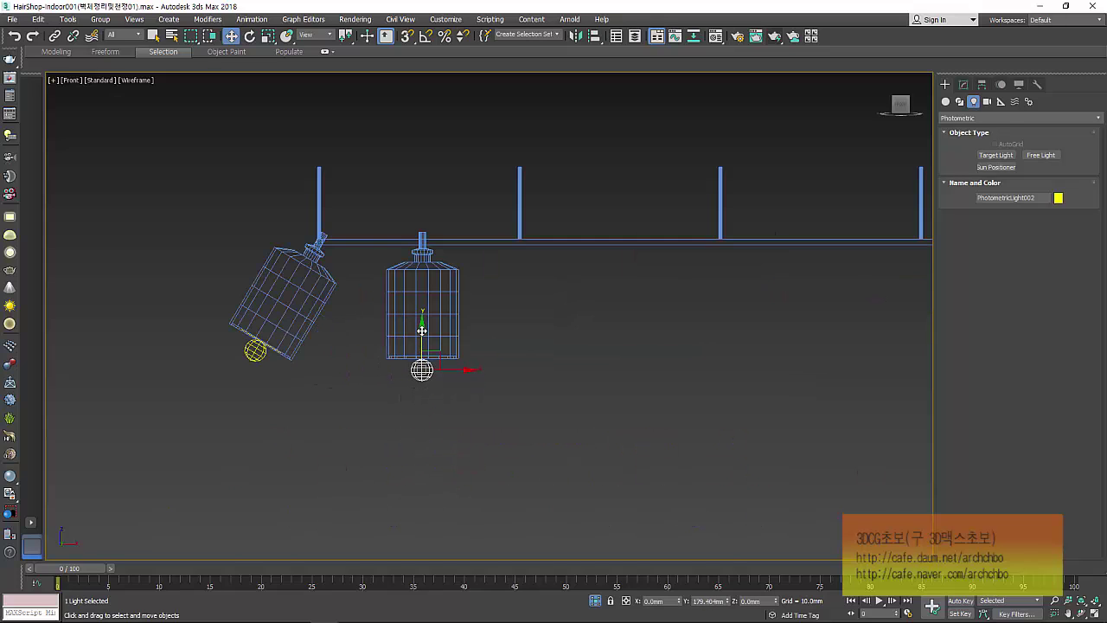
Set the light's distribution to Uniform Diffuse and its emit shape to Disc.
click(963, 85)
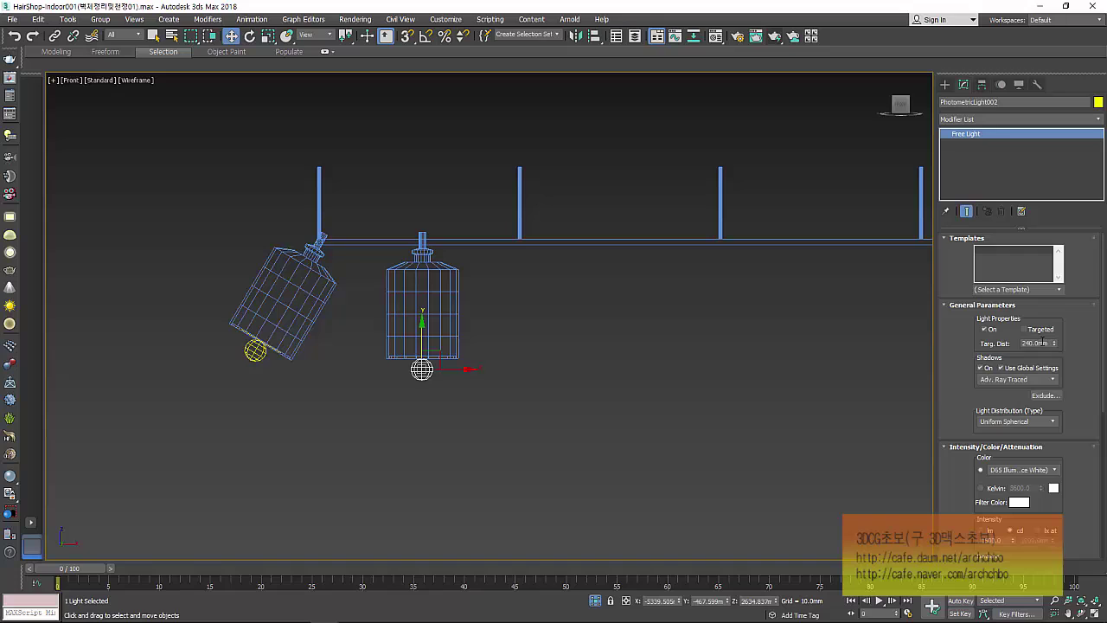
scroll(1031, 360, down, 2)
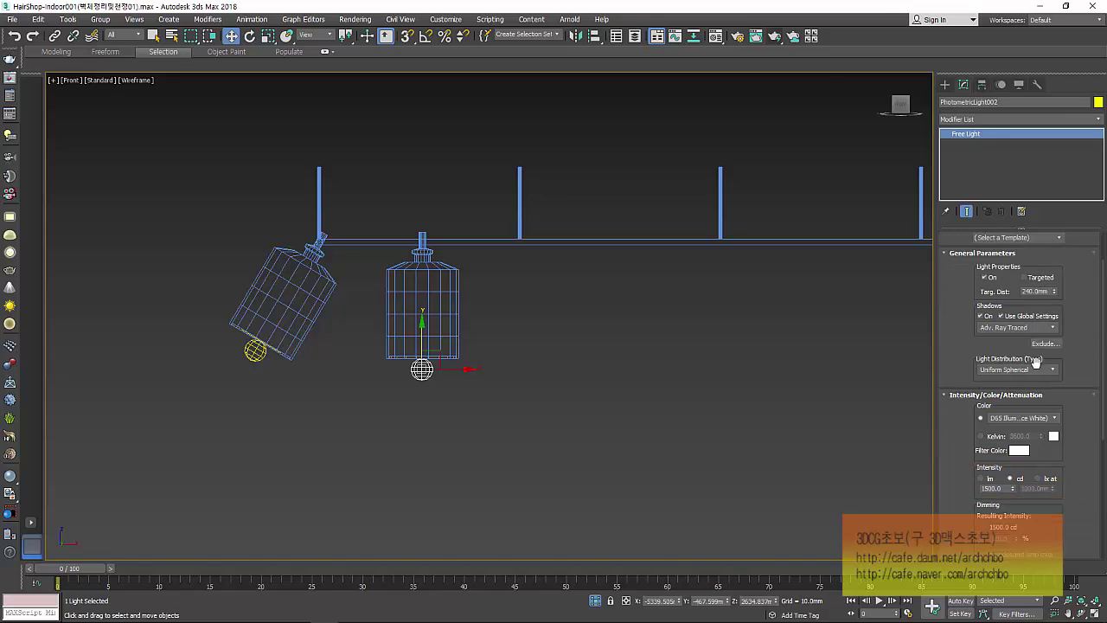
scroll(1034, 356, down, 2)
click(1024, 353)
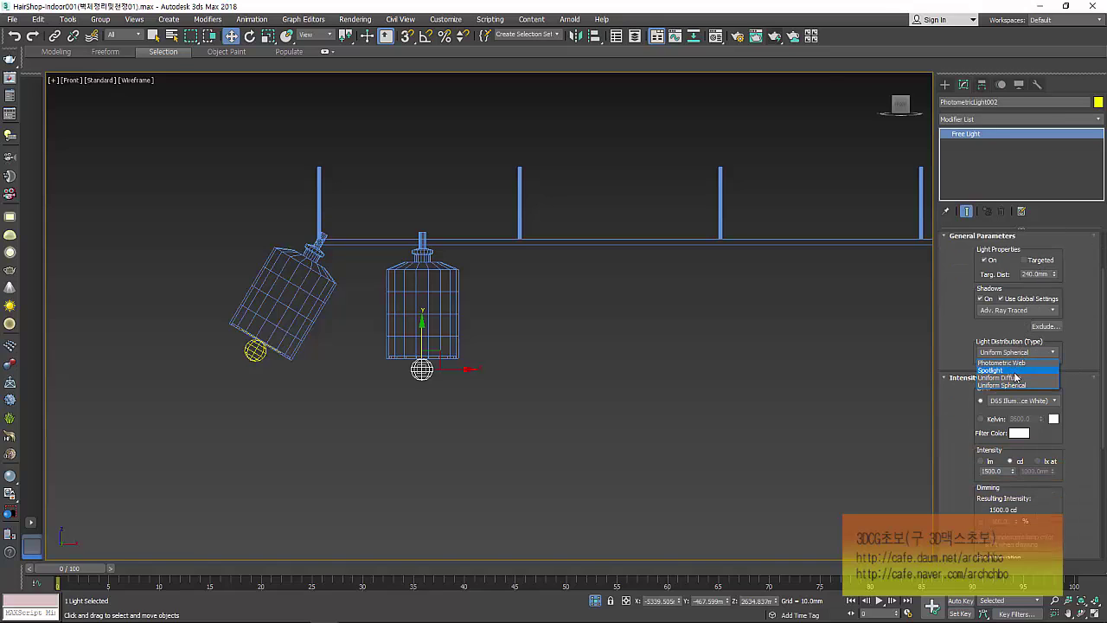
click(1016, 385)
scroll(1022, 462, down, 2)
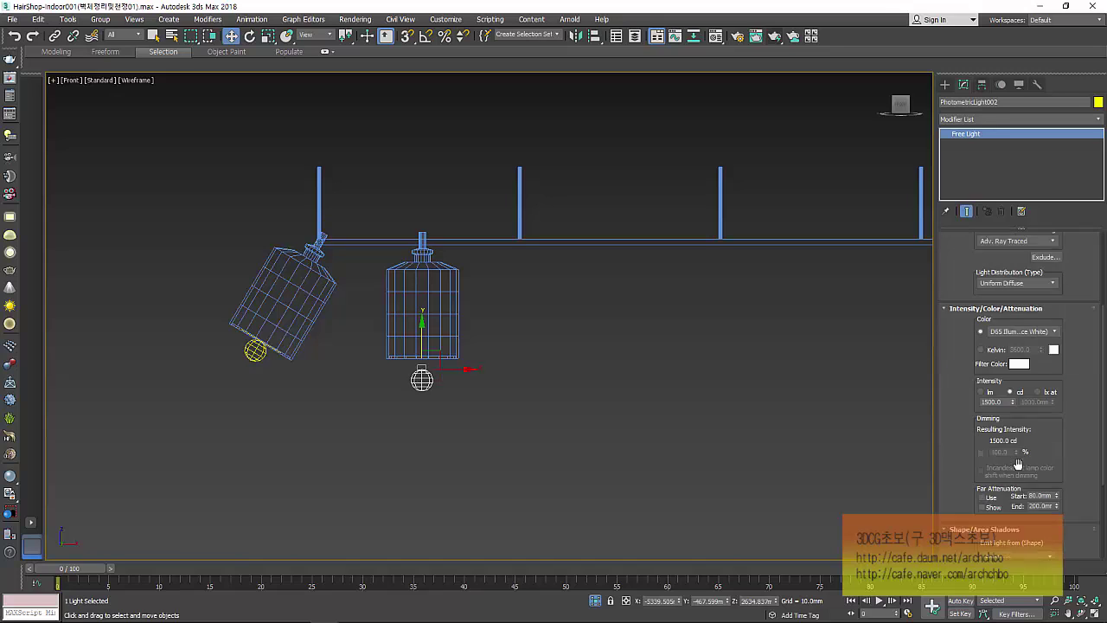
scroll(1022, 461, down, 3)
click(1028, 448)
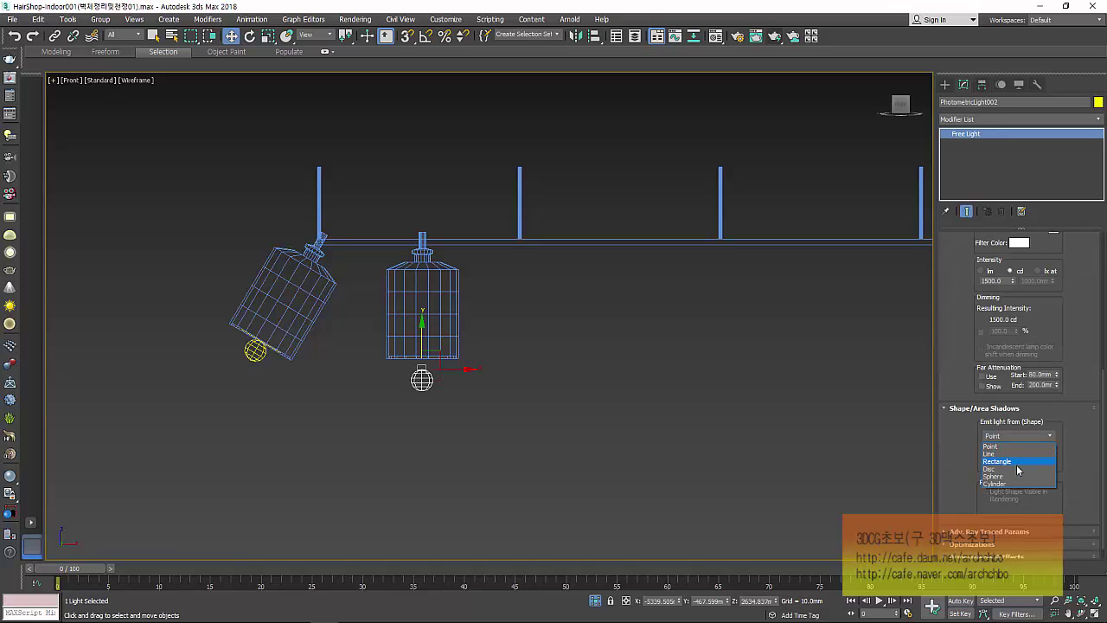
click(1017, 468)
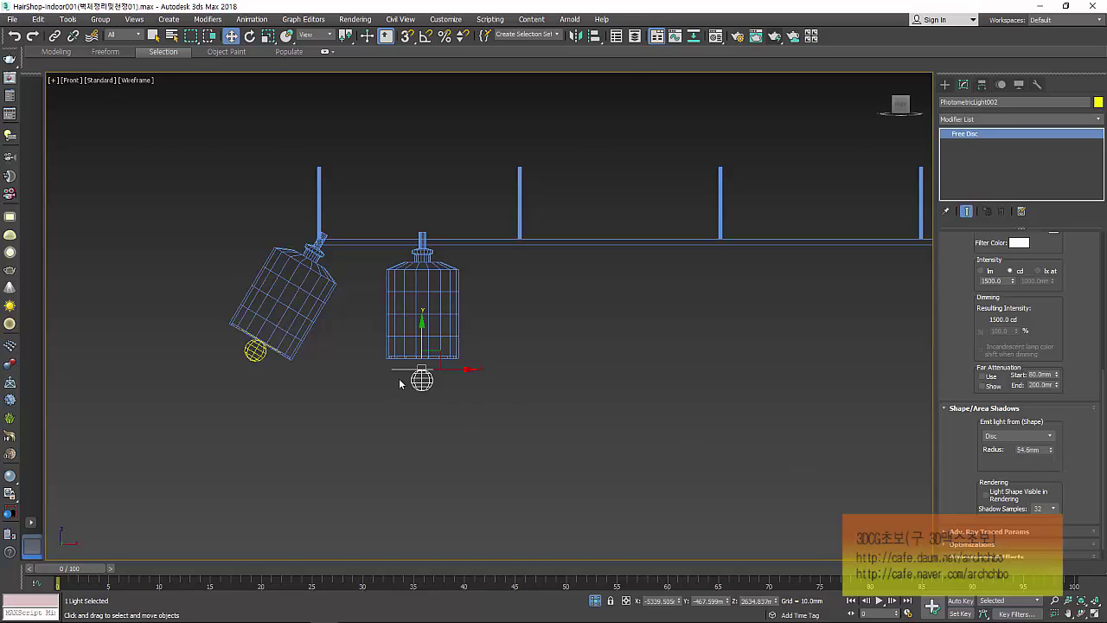
Raise the light along Y so it sits at the lamp's opening.
scroll(400, 383, up, 4)
scroll(441, 348, up, 5)
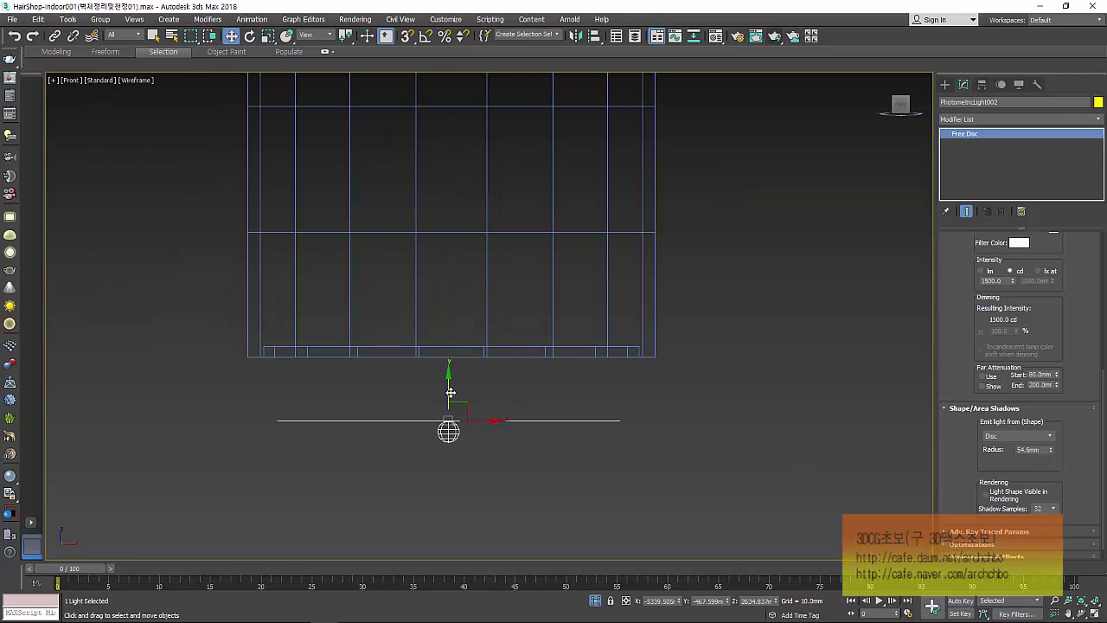
drag(448, 393, 449, 324)
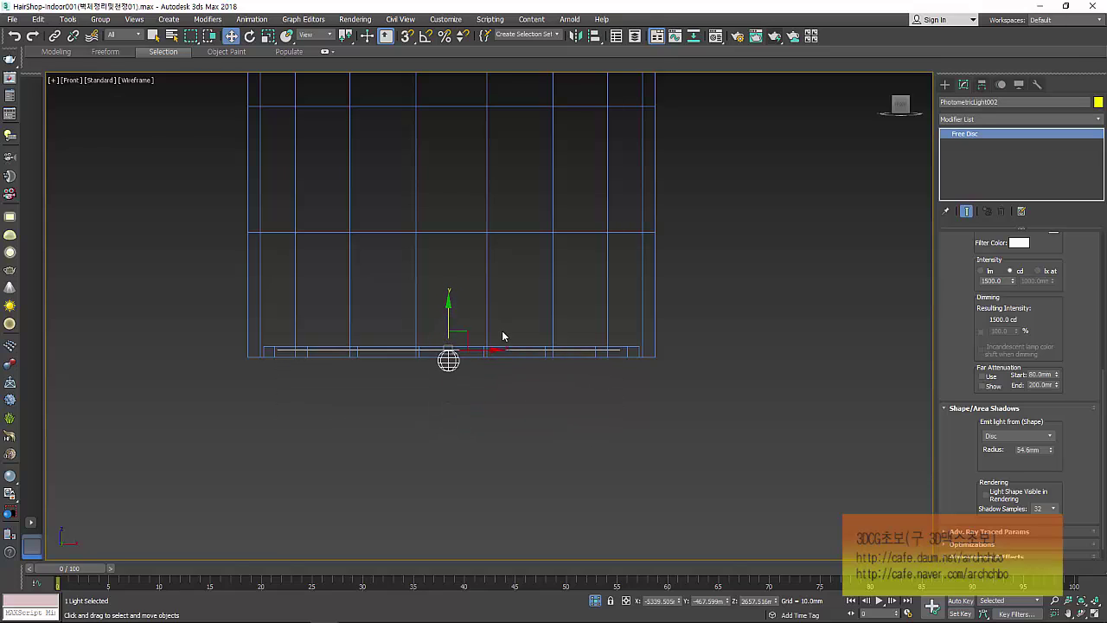
scroll(504, 336, down, 7)
Group the right lamp together with its light as Group017.
ctrl+click(505, 290)
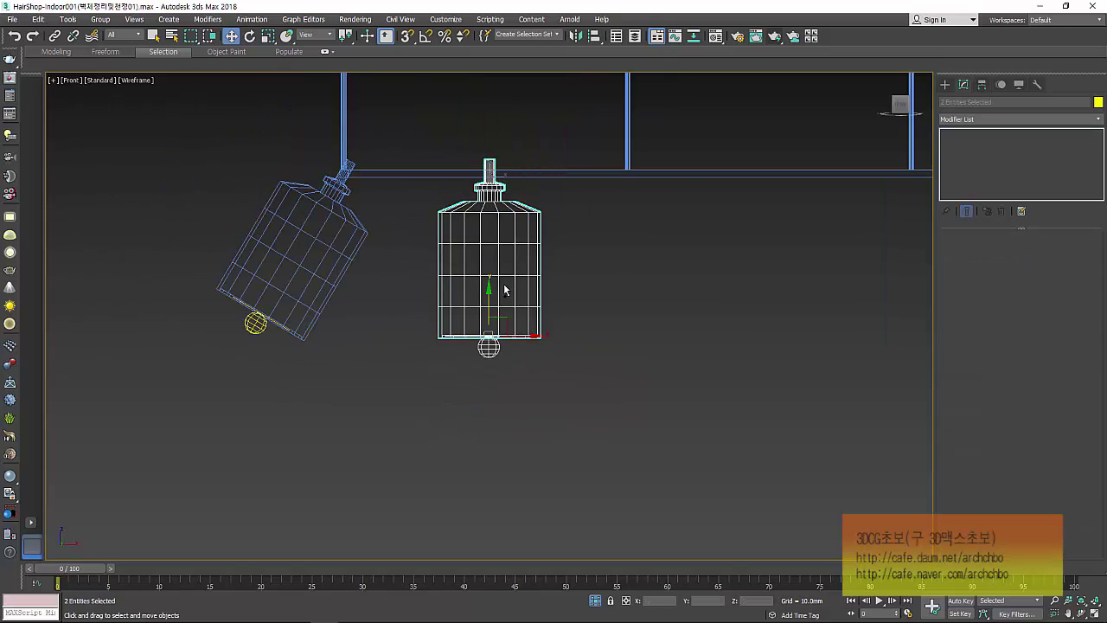
click(100, 19)
click(102, 33)
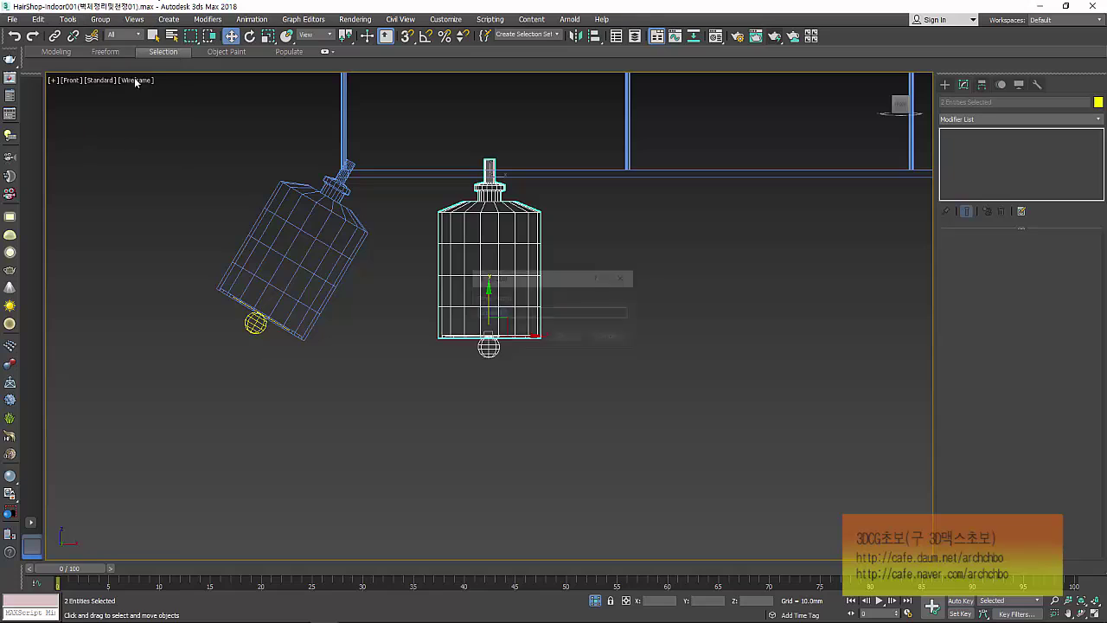
click(564, 338)
Move Group017's pivot up to the lamp's top fitting using Affect Pivot Only.
click(982, 84)
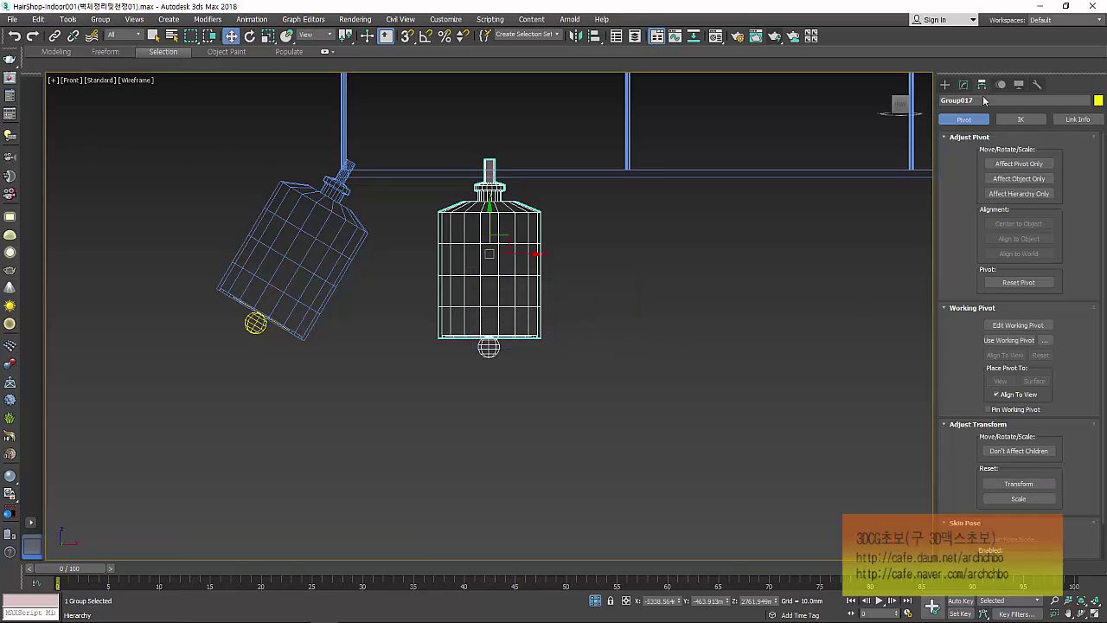
click(1019, 164)
drag(486, 228, 486, 147)
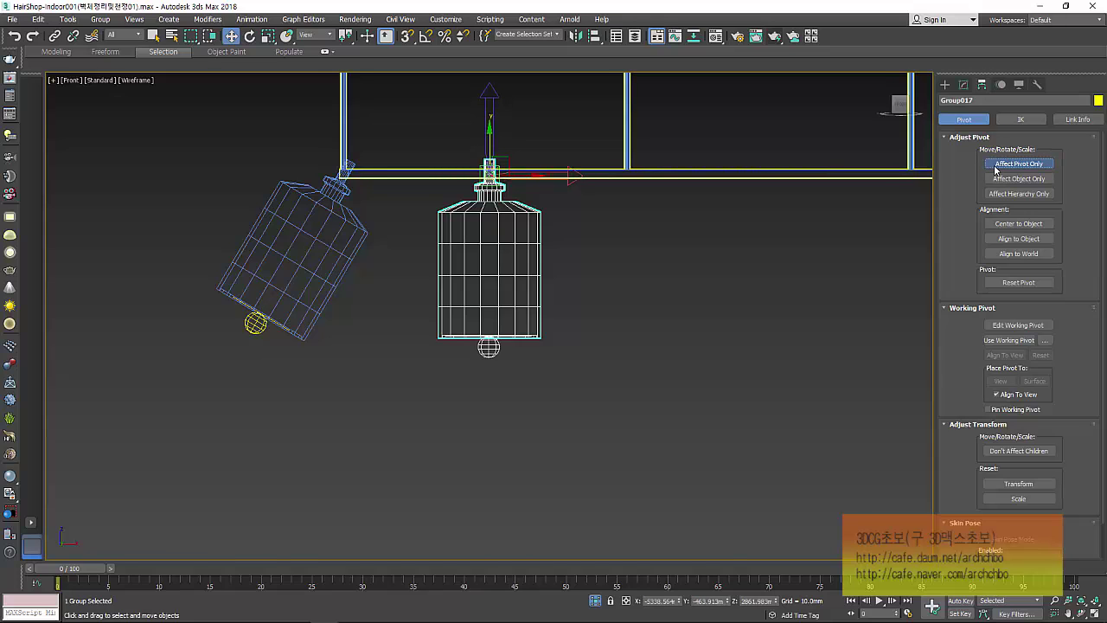
click(1003, 163)
middle_drag(544, 268, 505, 259)
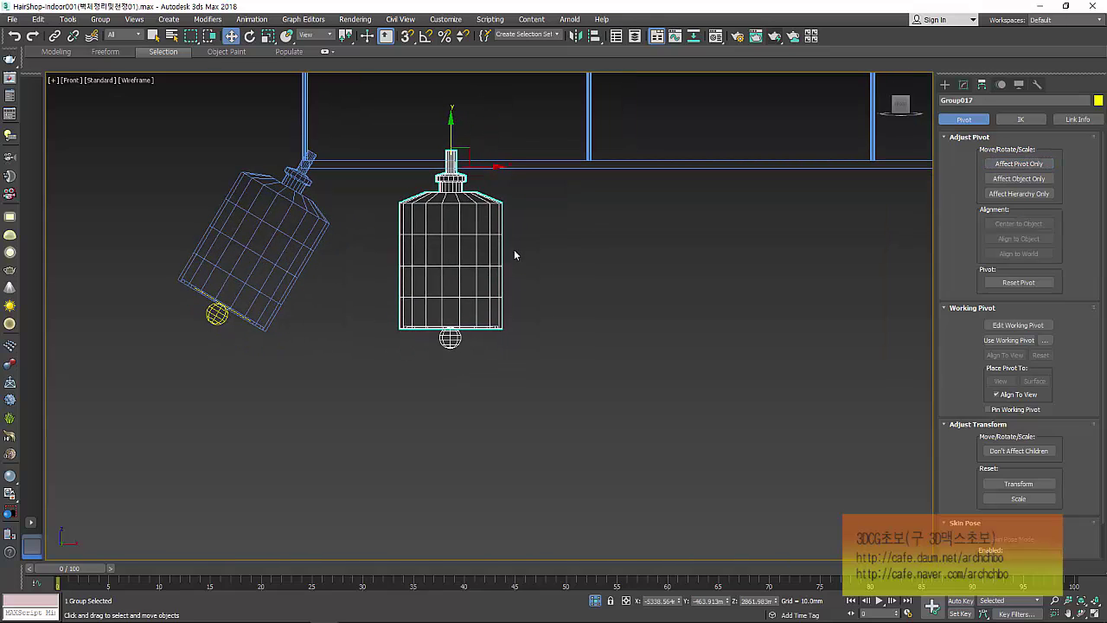
key(l)
middle_drag(571, 276, 379, 341)
scroll(379, 342, down, 3)
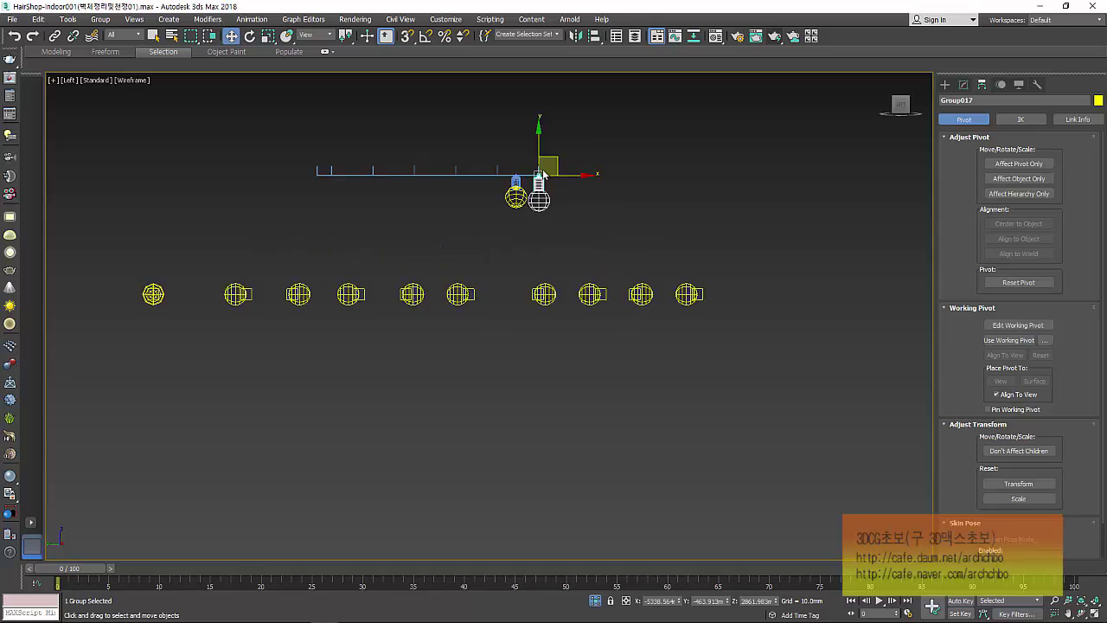
scroll(542, 174, up, 2)
scroll(542, 174, up, 2)
scroll(542, 174, up, 2)
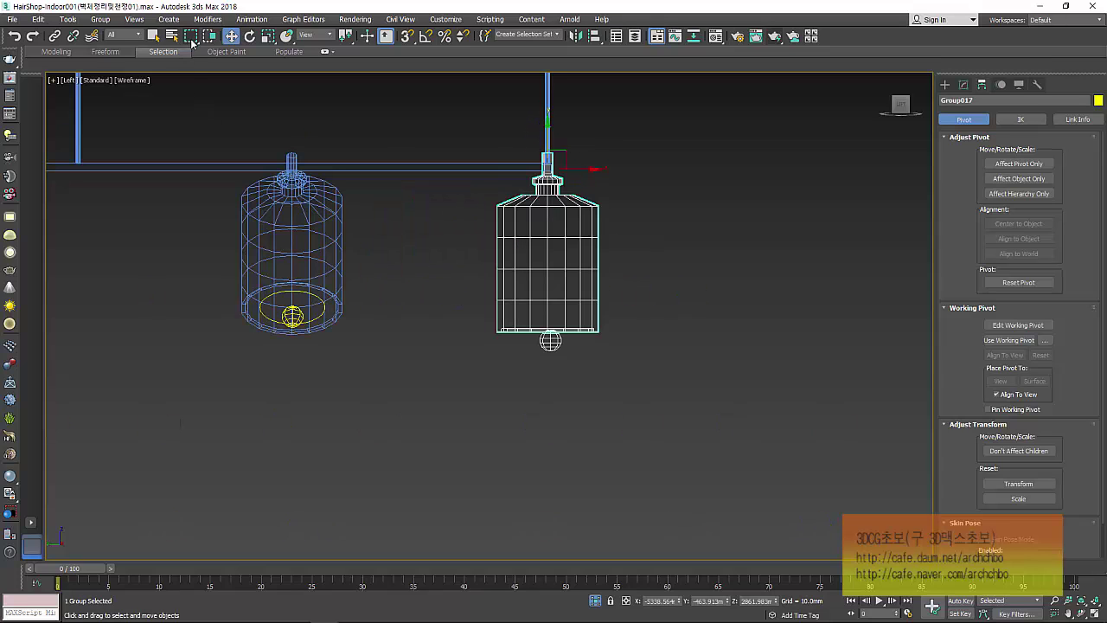
Rotate Group017 clockwise about its top pivot so the lamp hangs tilted.
click(251, 39)
drag(601, 158, 604, 136)
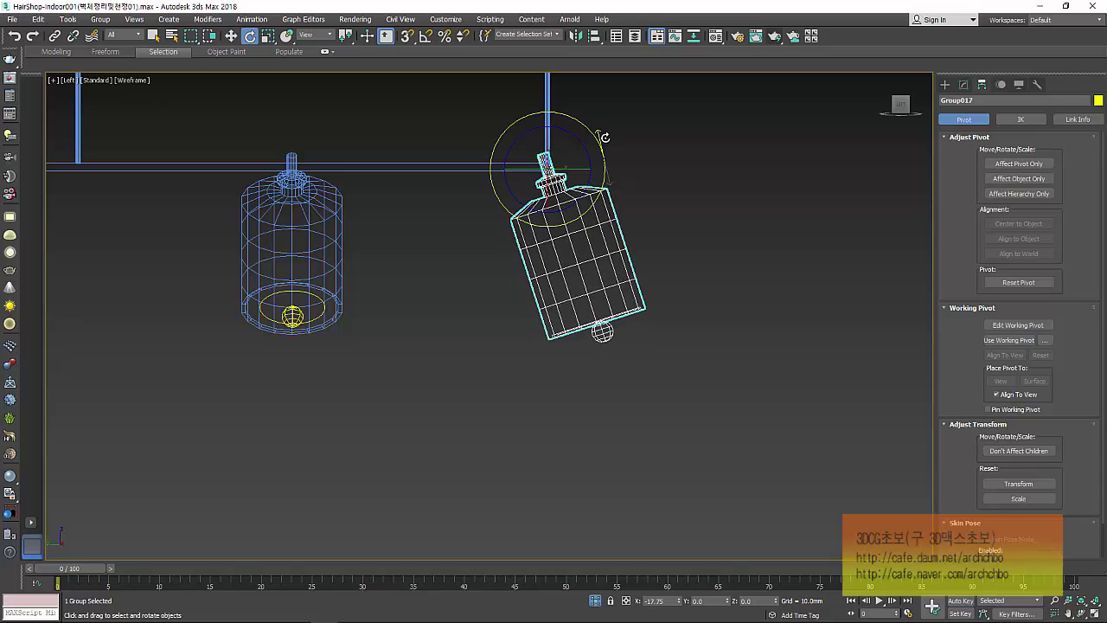
scroll(623, 210, down, 3)
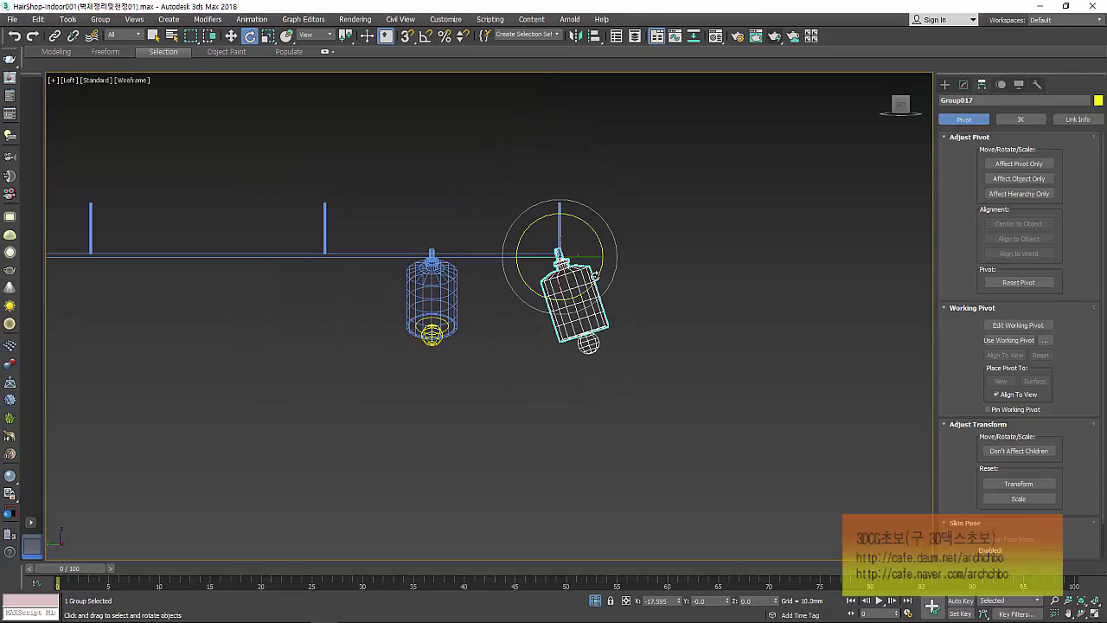
Review the tilted lamp from the Front, Top and Perspective views.
key(f)
scroll(593, 363, down, 2)
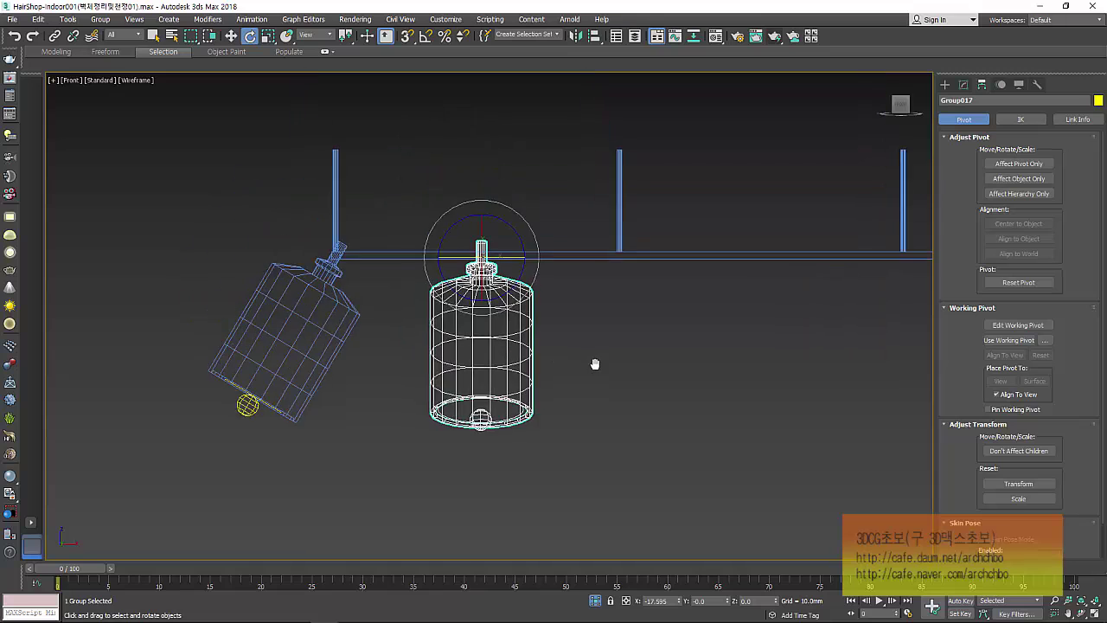
scroll(595, 363, down, 2)
key(t)
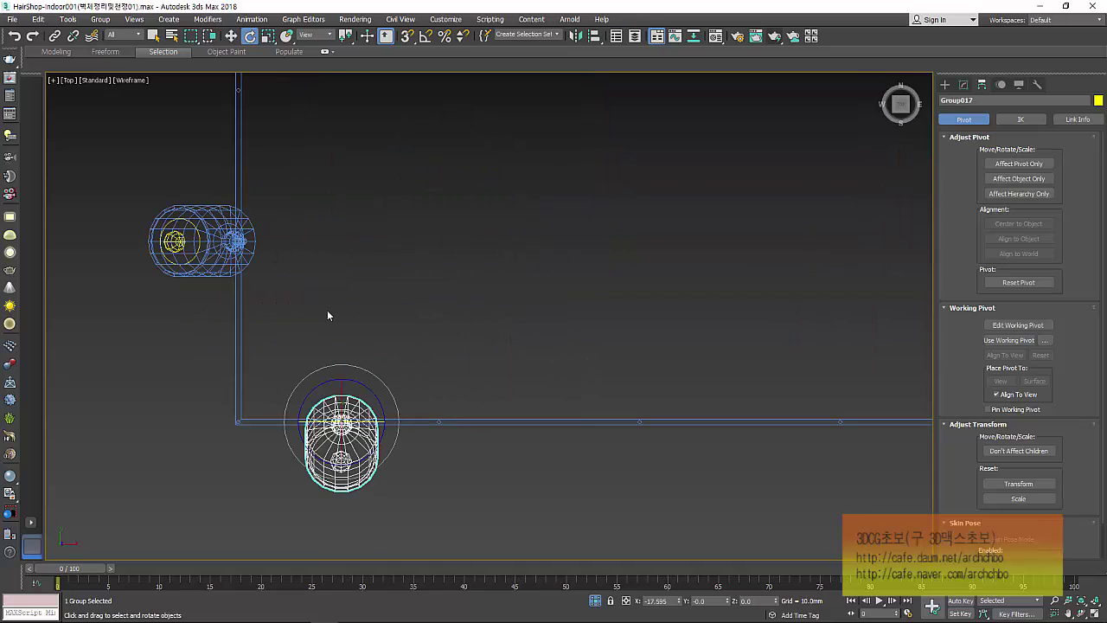
scroll(327, 314, down, 4)
scroll(346, 328, down, 2)
scroll(344, 333, up, 2)
scroll(344, 333, up, 3)
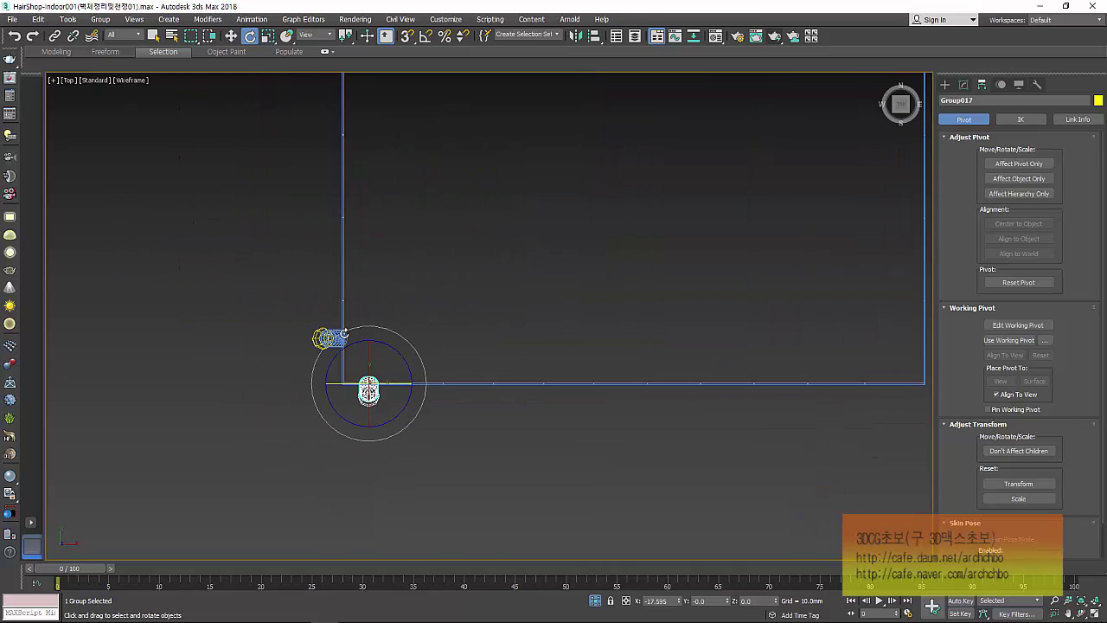
scroll(345, 333, up, 2)
scroll(346, 333, up, 4)
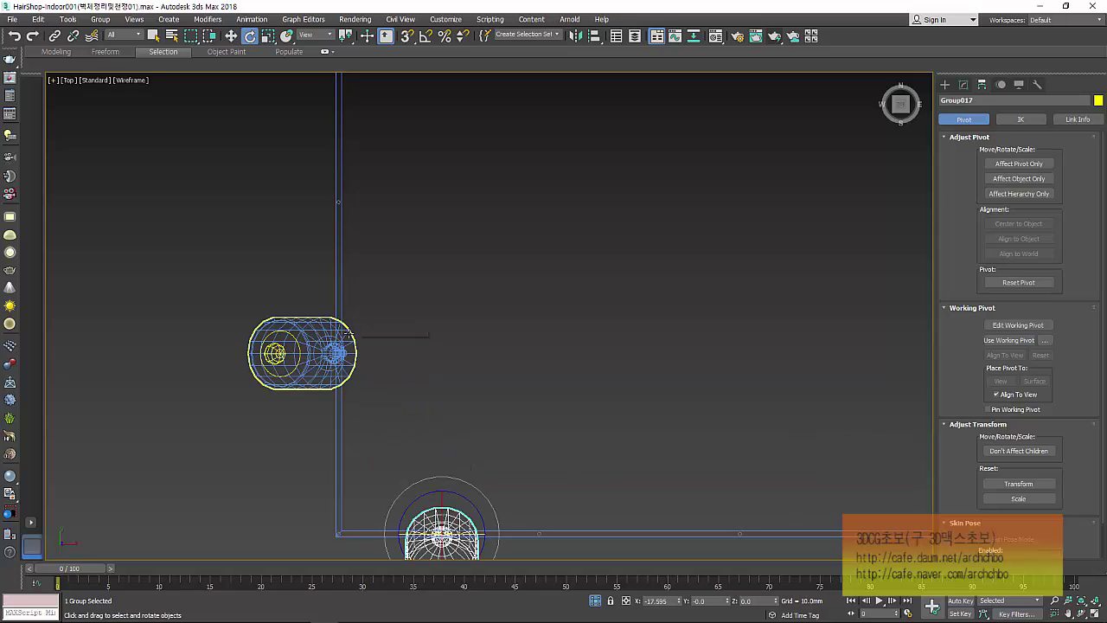
key(p)
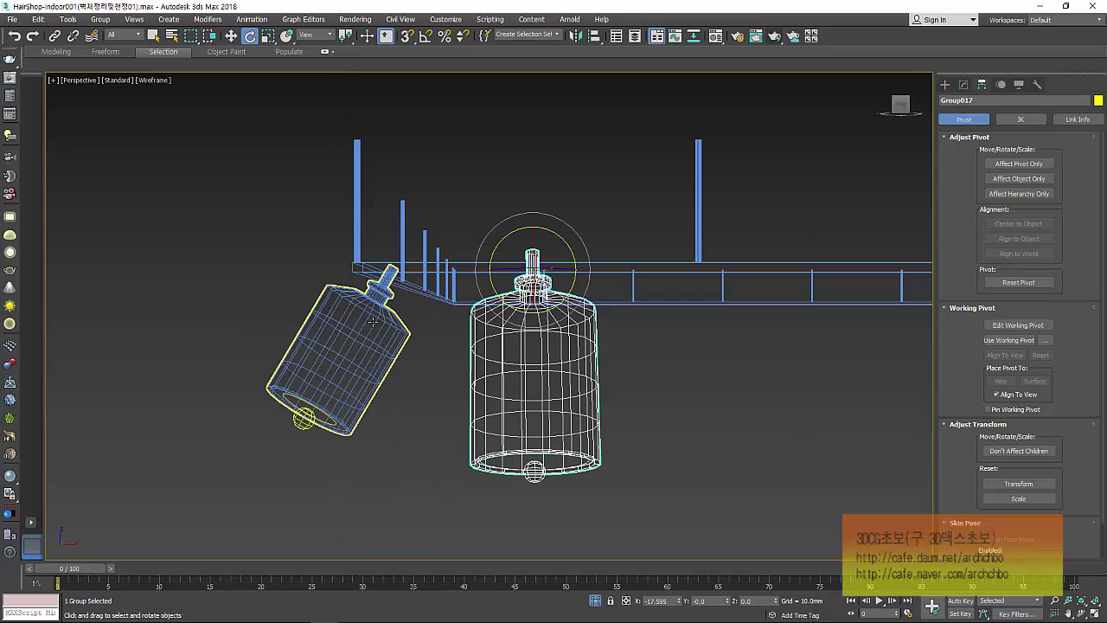
alt+middle_drag(372, 322, 555, 338)
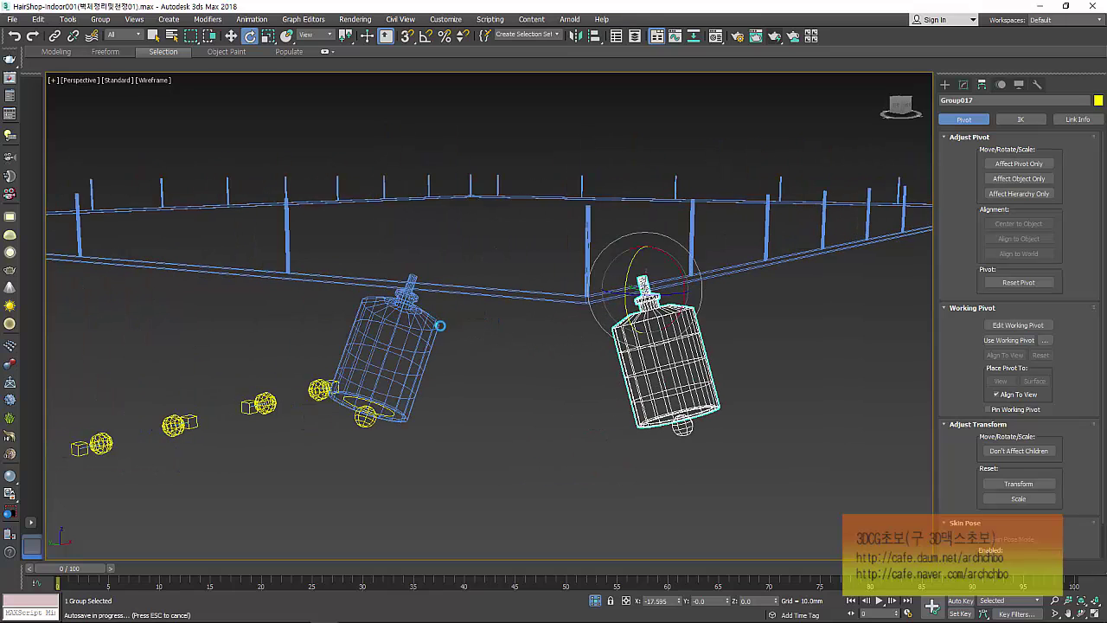
Select Group016 in the Top view and nudge it slightly down along Y.
key(r)
key(t)
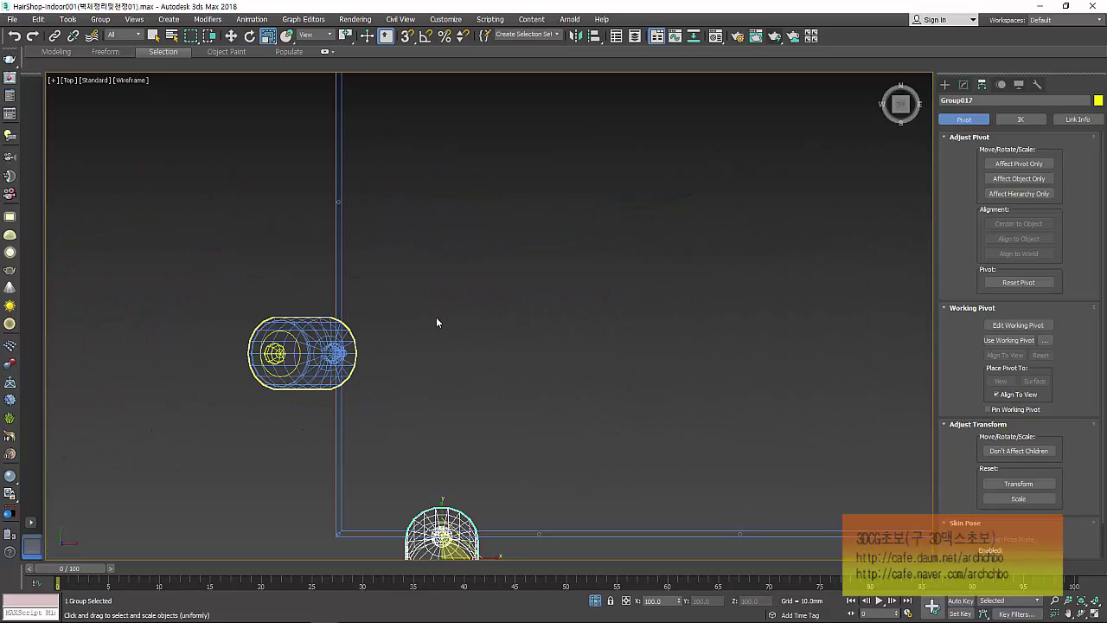
scroll(437, 318, down, 2)
click(346, 344)
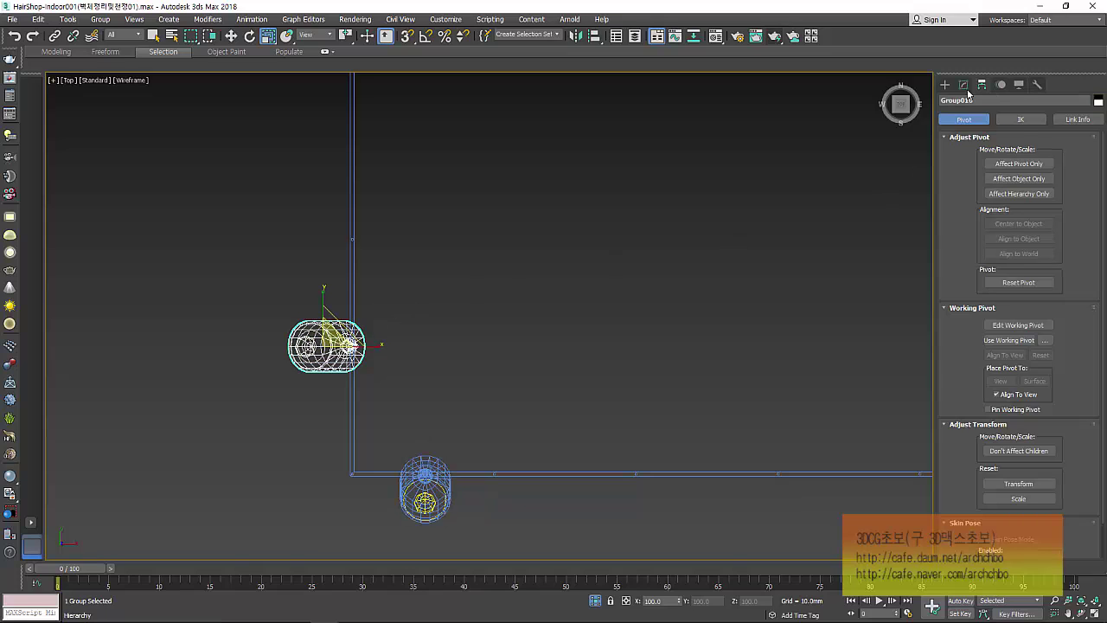
click(944, 84)
click(232, 35)
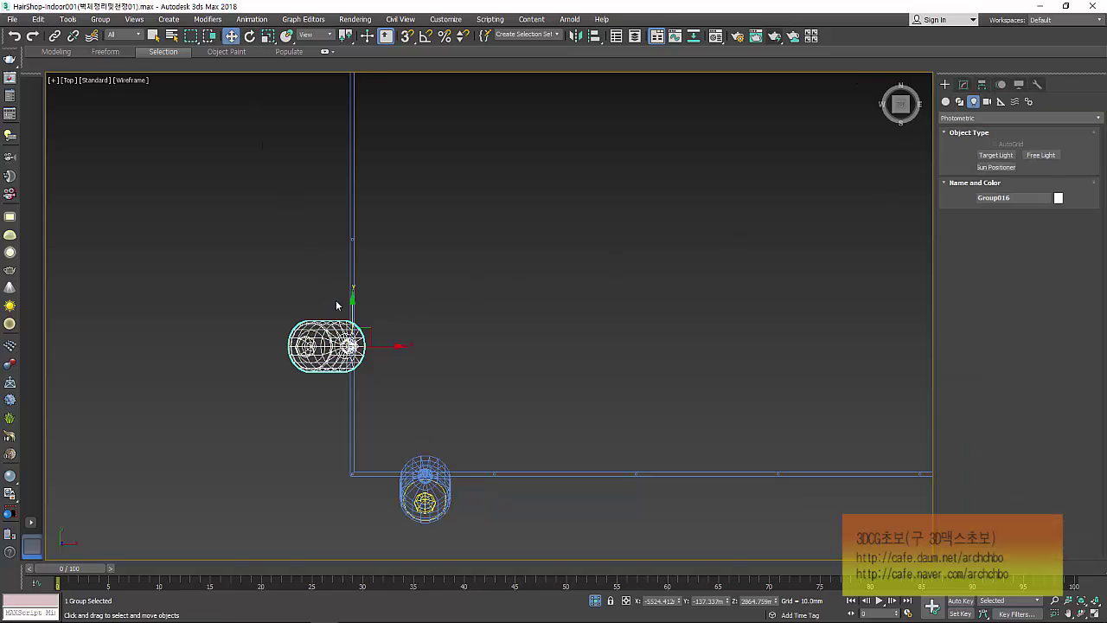
middle_drag(356, 324, 400, 254)
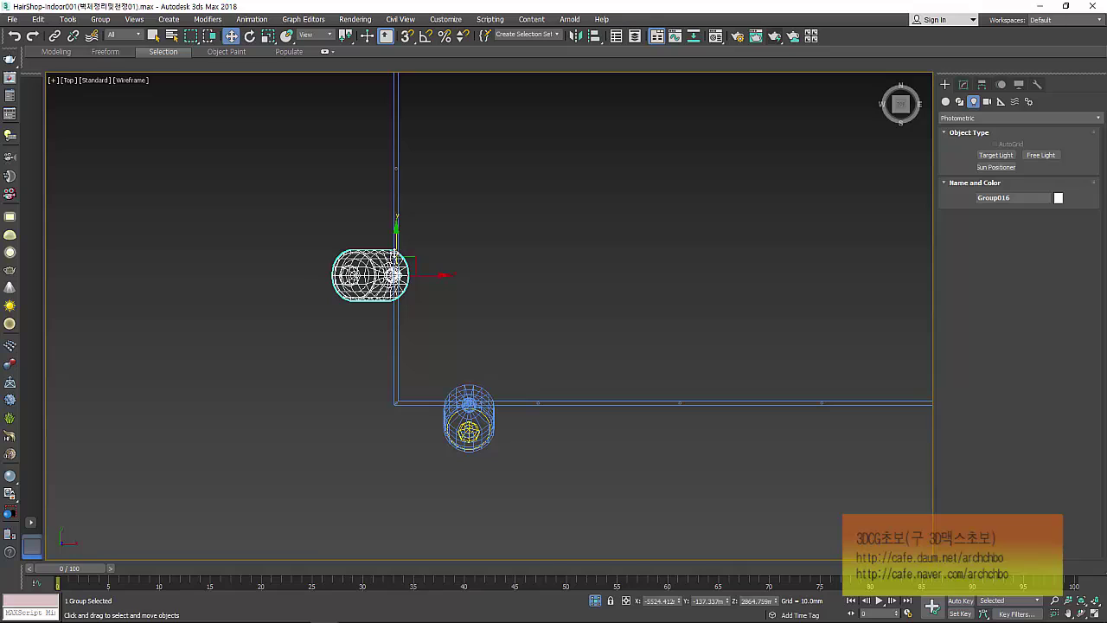
drag(395, 247, 393, 256)
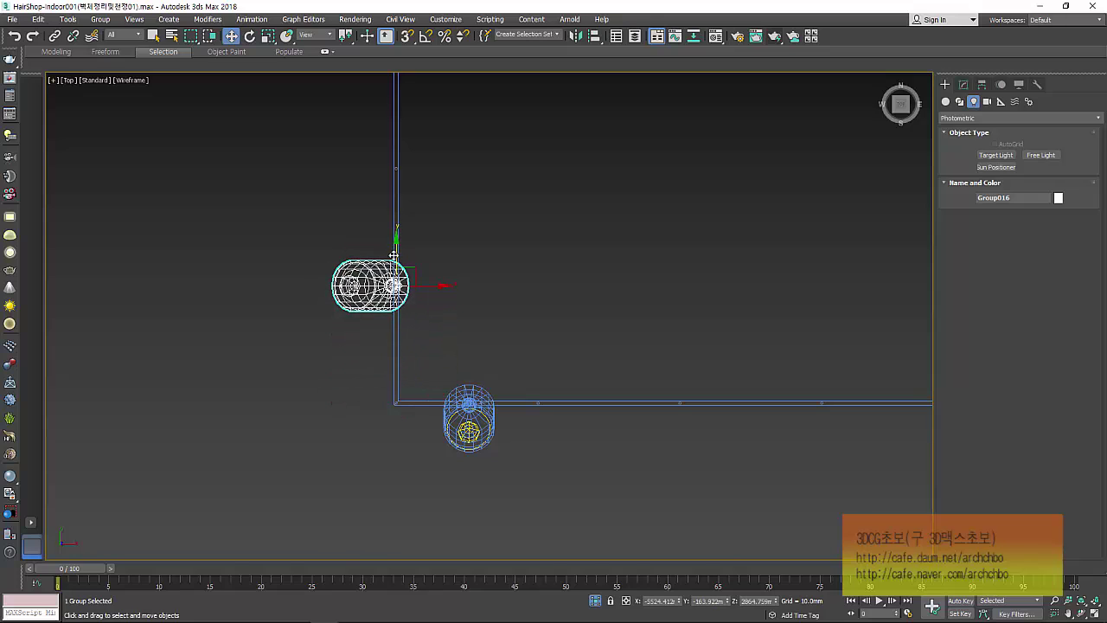
Make 5 instanced copies of Group016 spaced up along the wall.
scroll(393, 256, down, 3)
middle_drag(398, 263, 438, 361)
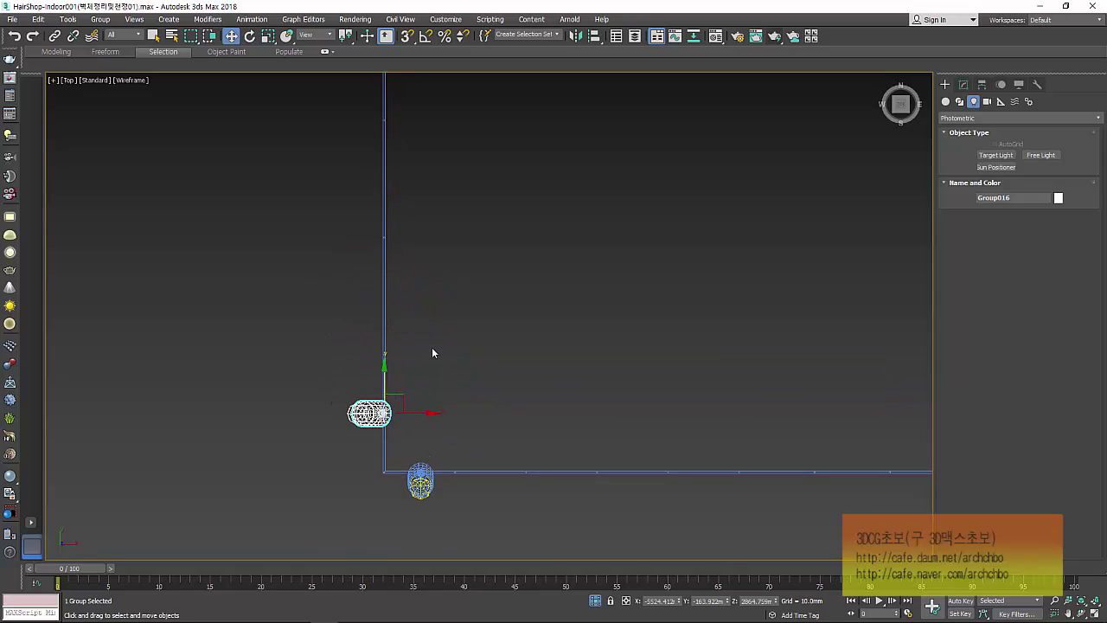
shift+drag(384, 377, 384, 253)
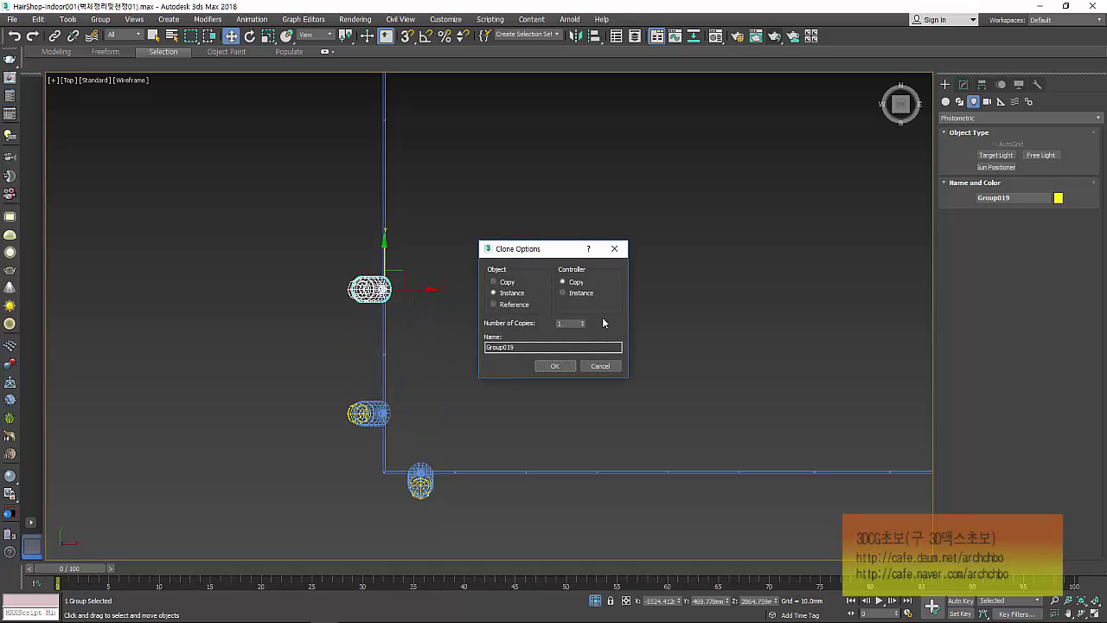
click(554, 365)
scroll(395, 267, down, 3)
scroll(393, 260, up, 4)
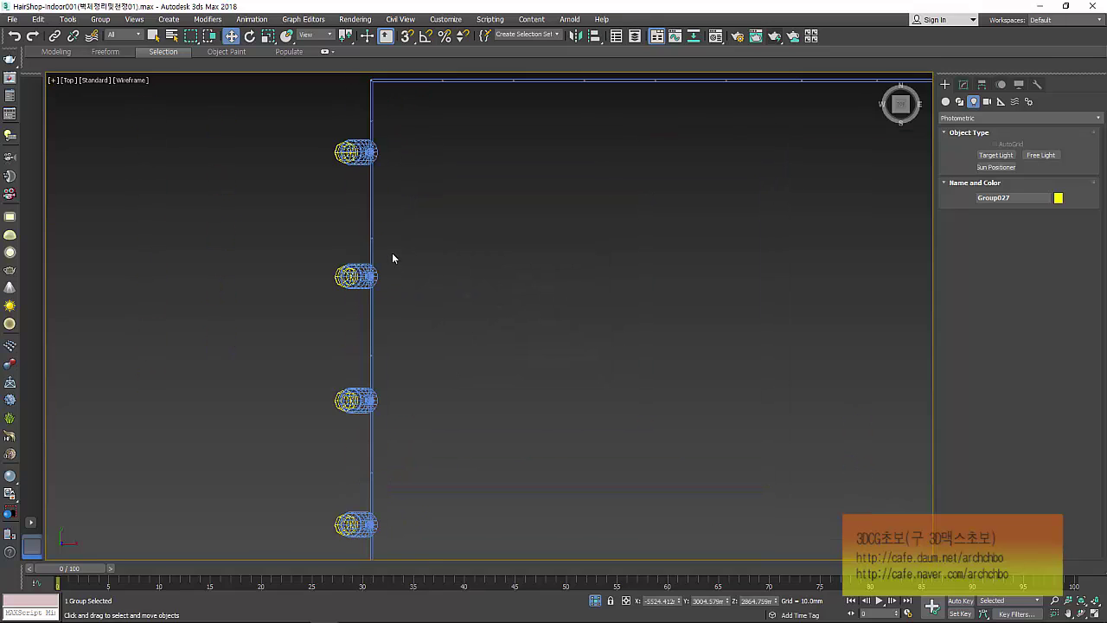
scroll(392, 257, down, 2)
scroll(391, 258, down, 2)
key(ctrl+d)
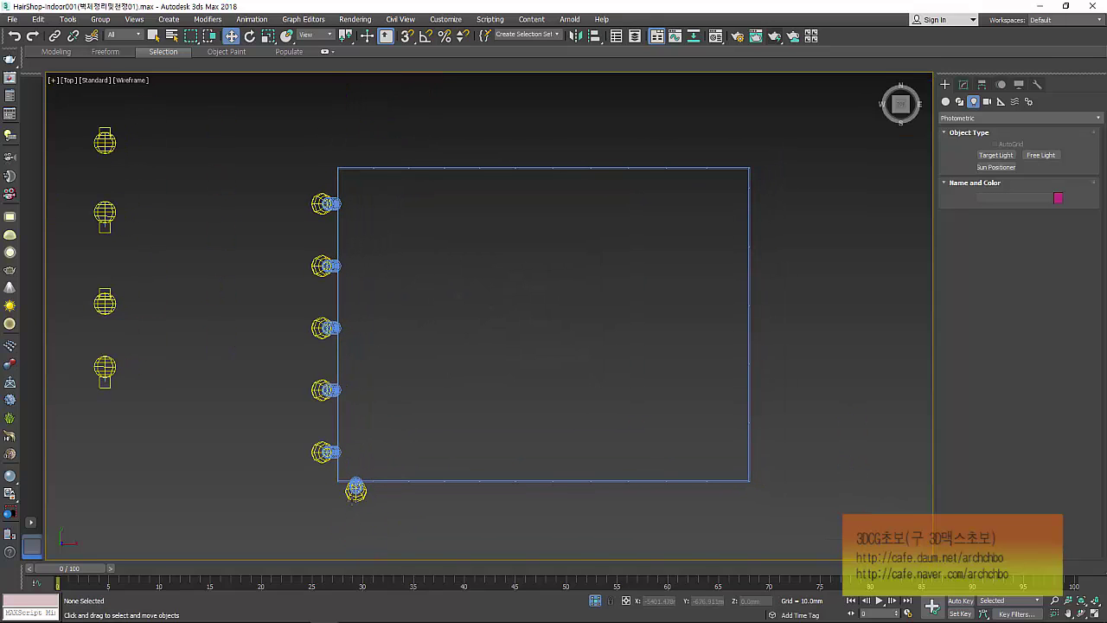
Make 5 instanced copies of lamp Group027 to the right along the bottom edge.
click(352, 494)
scroll(415, 506, up, 2)
middle_drag(415, 506, 351, 442)
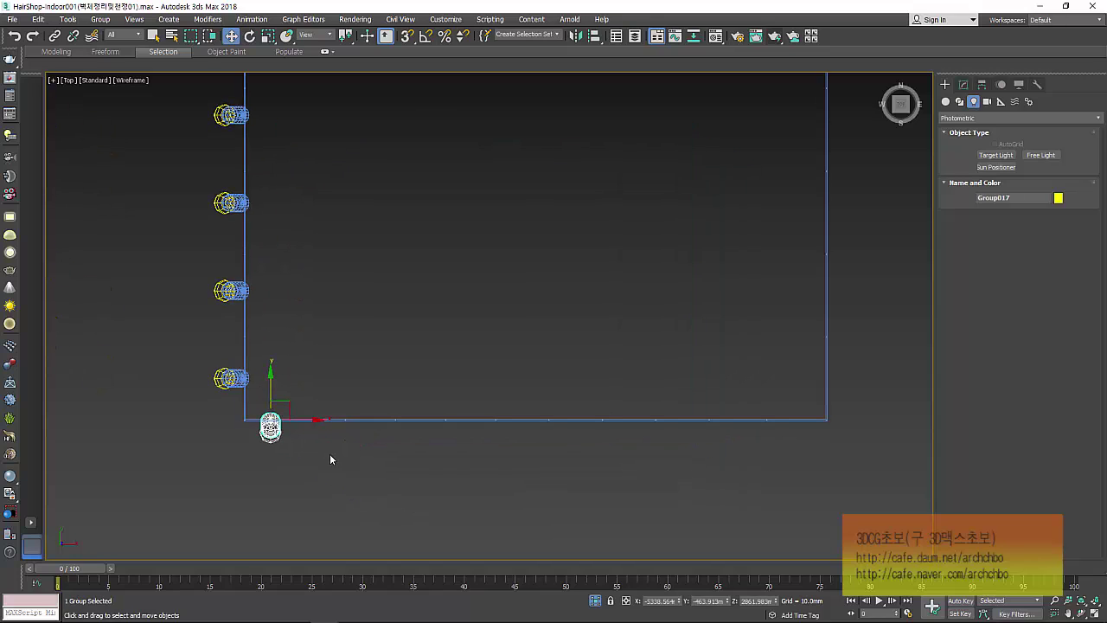
shift+drag(301, 418, 404, 435)
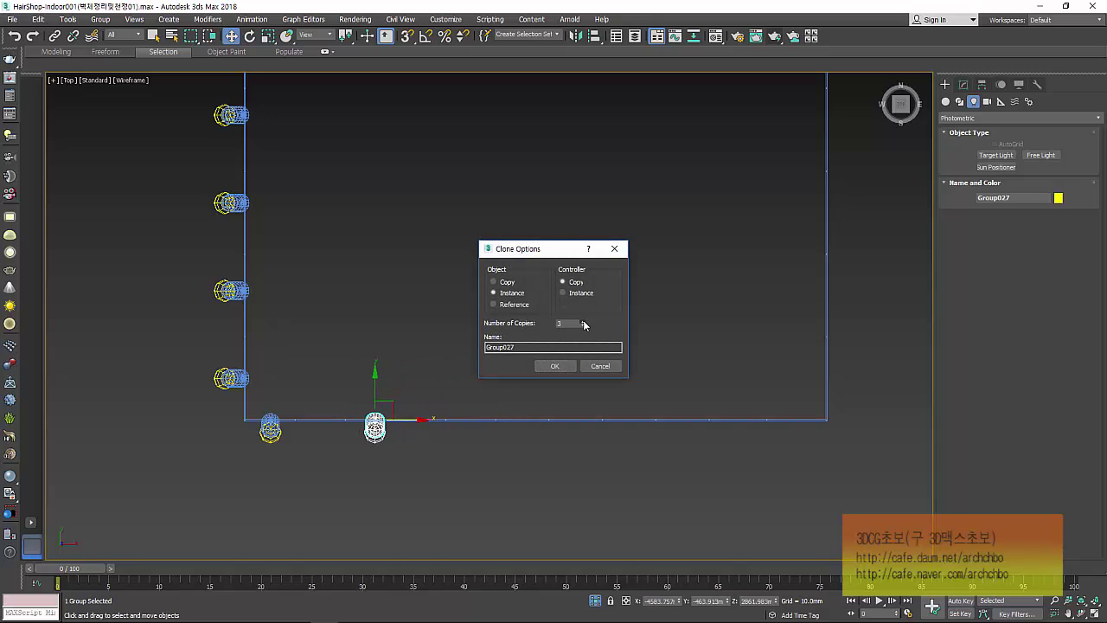
click(585, 323)
click(554, 365)
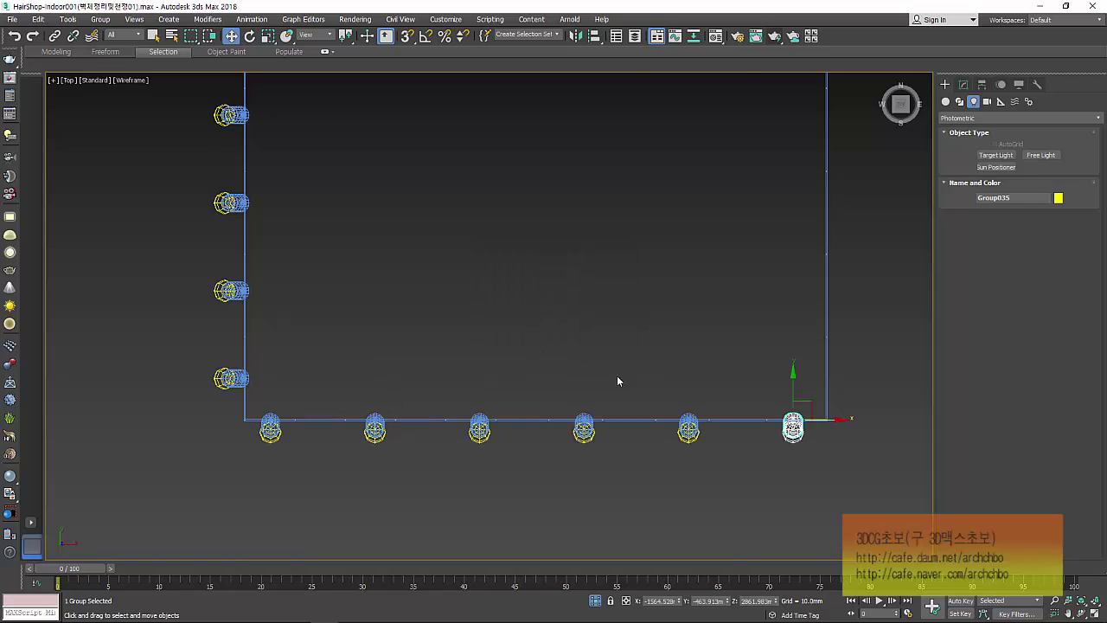
scroll(618, 378, down, 1)
middle_drag(617, 377, 534, 404)
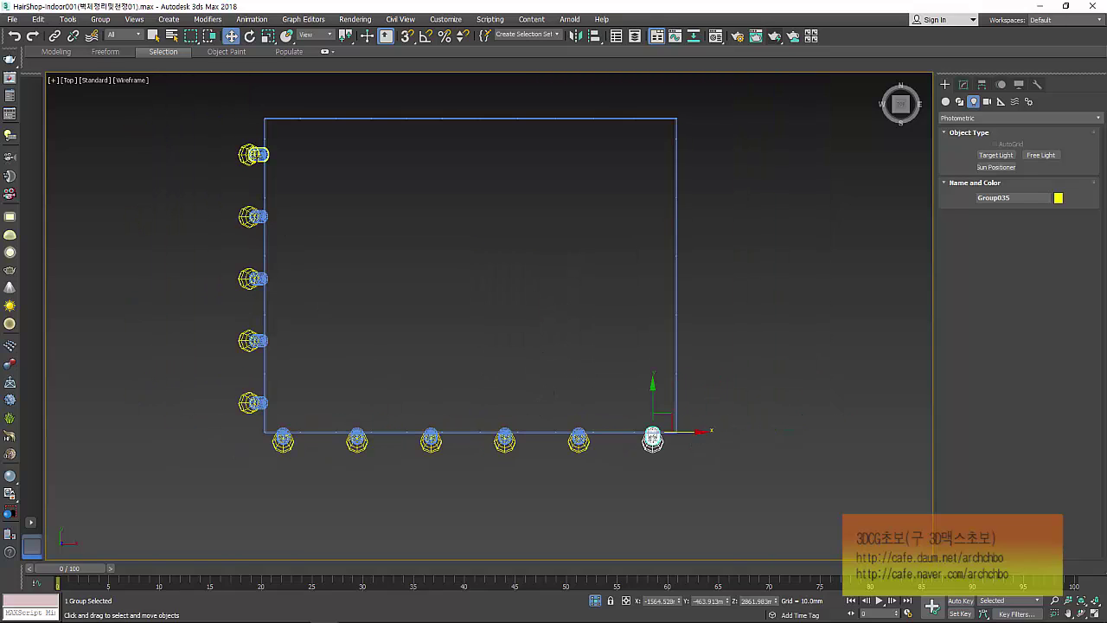
click(252, 154)
ctrl+click(255, 216)
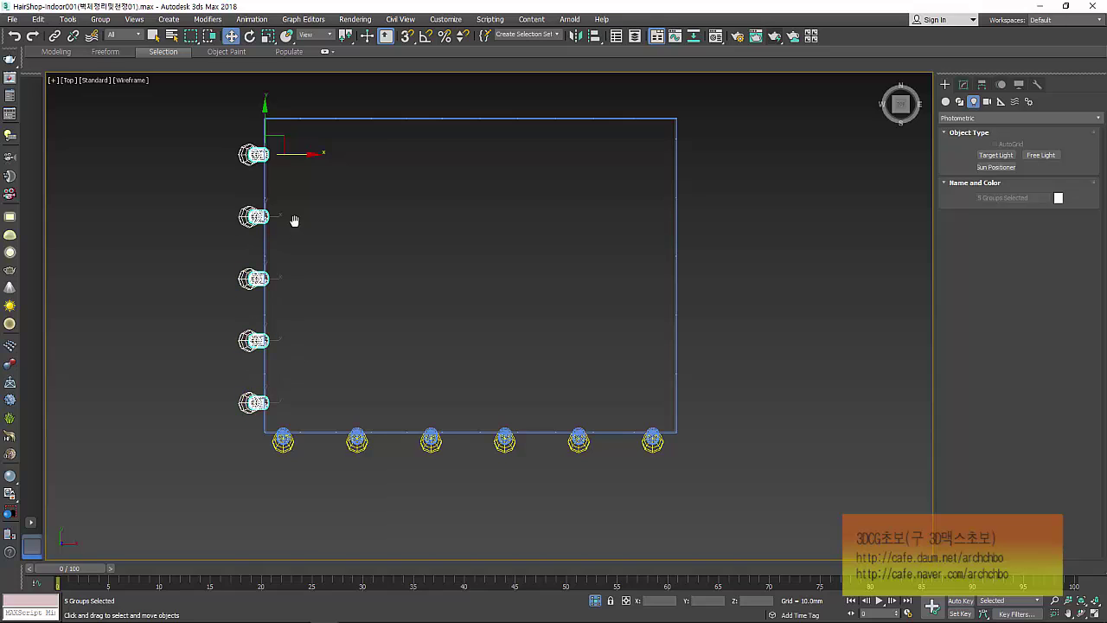
Mirror the left-wall lamps on X as instances and move them onto the right wall.
middle_drag(294, 220, 278, 235)
click(577, 37)
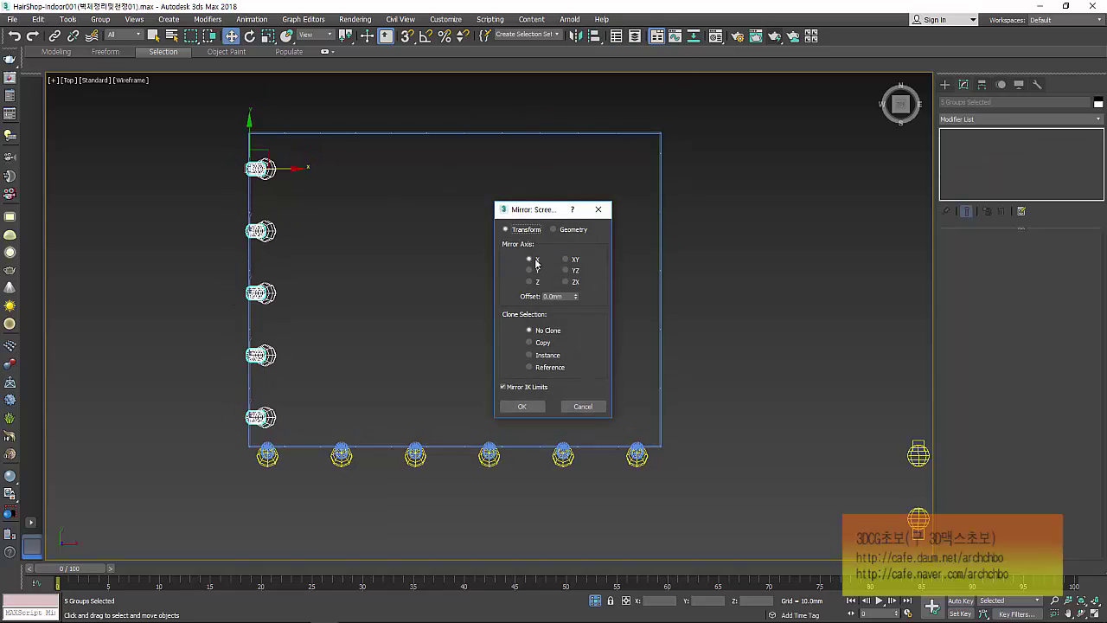
click(544, 356)
click(521, 405)
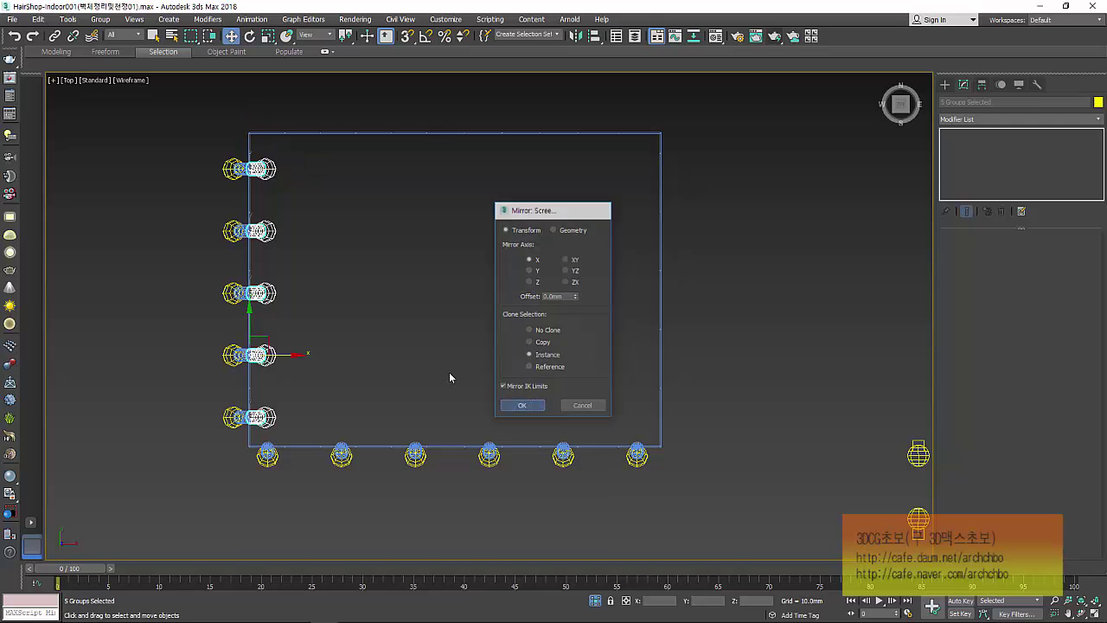
drag(325, 354, 704, 351)
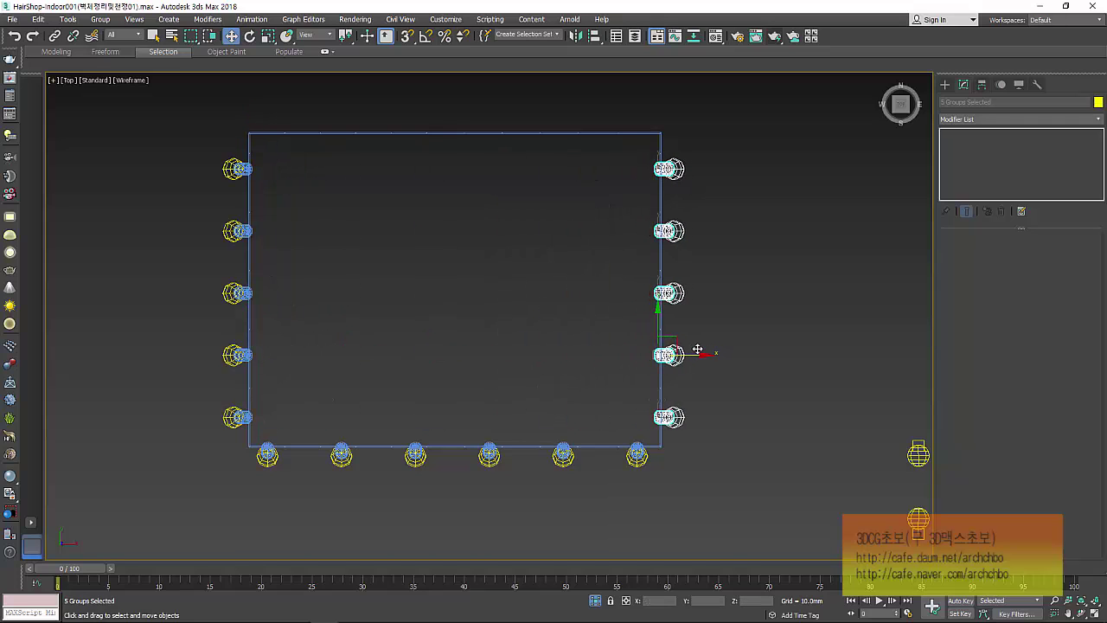
scroll(699, 351, up, 5)
middle_drag(687, 383, 613, 312)
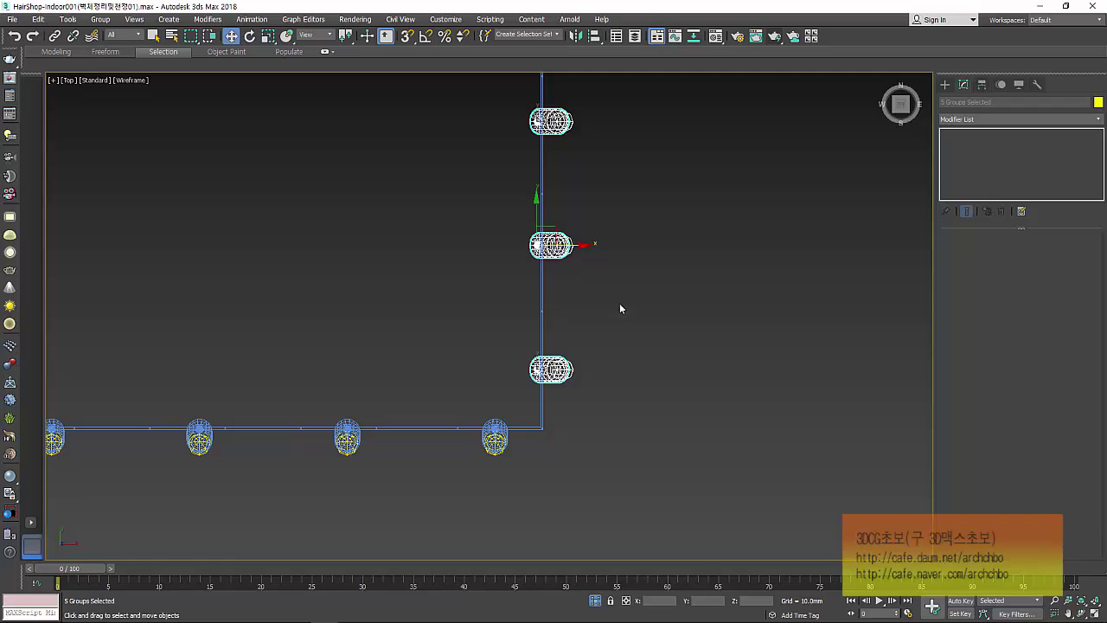
Shift the tilted lamp right in the Front view so it meets the rail.
key(f)
mouse_move(802, 353)
middle_down()
mouse_move(605, 320)
mouse_move(743, 306)
middle_up()
scroll(533, 277, up, 4)
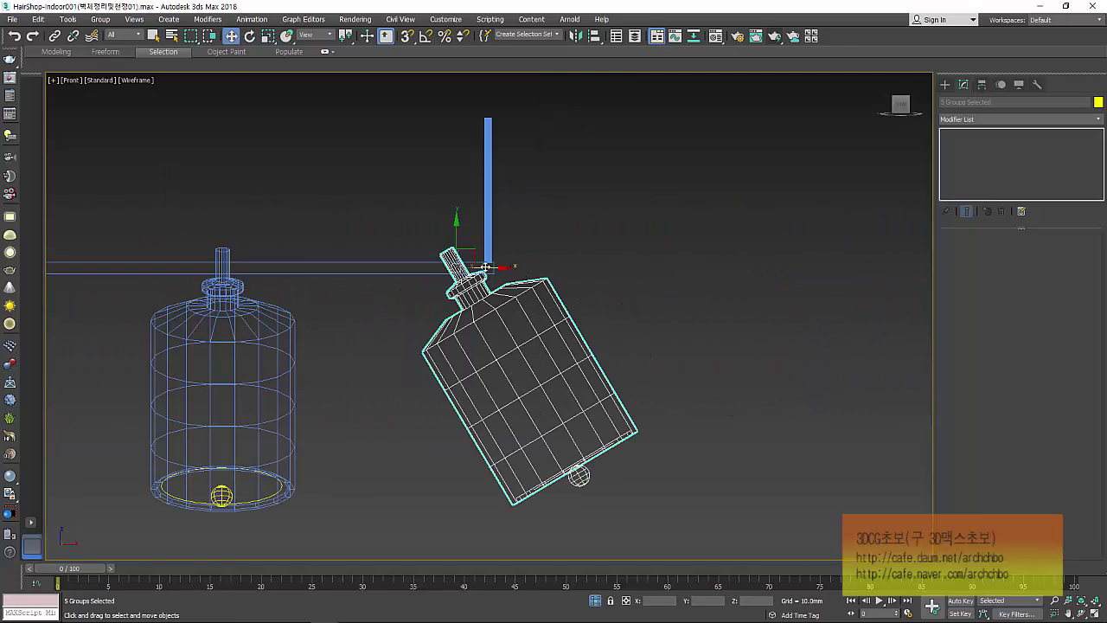
drag(486, 267, 524, 269)
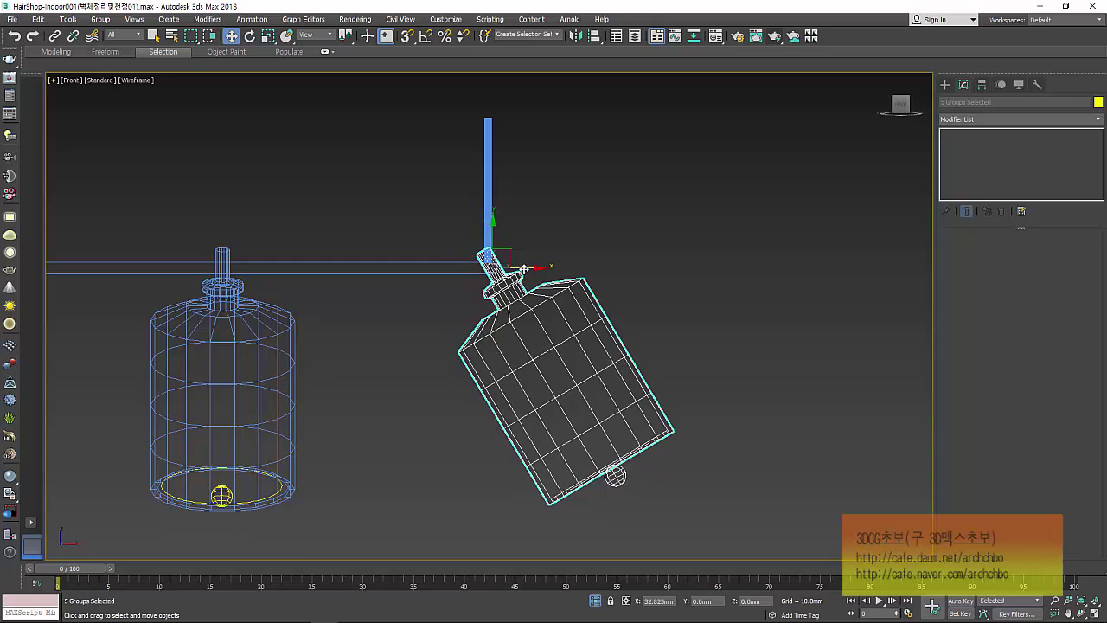
scroll(418, 289, down, 4)
scroll(414, 305, down, 1)
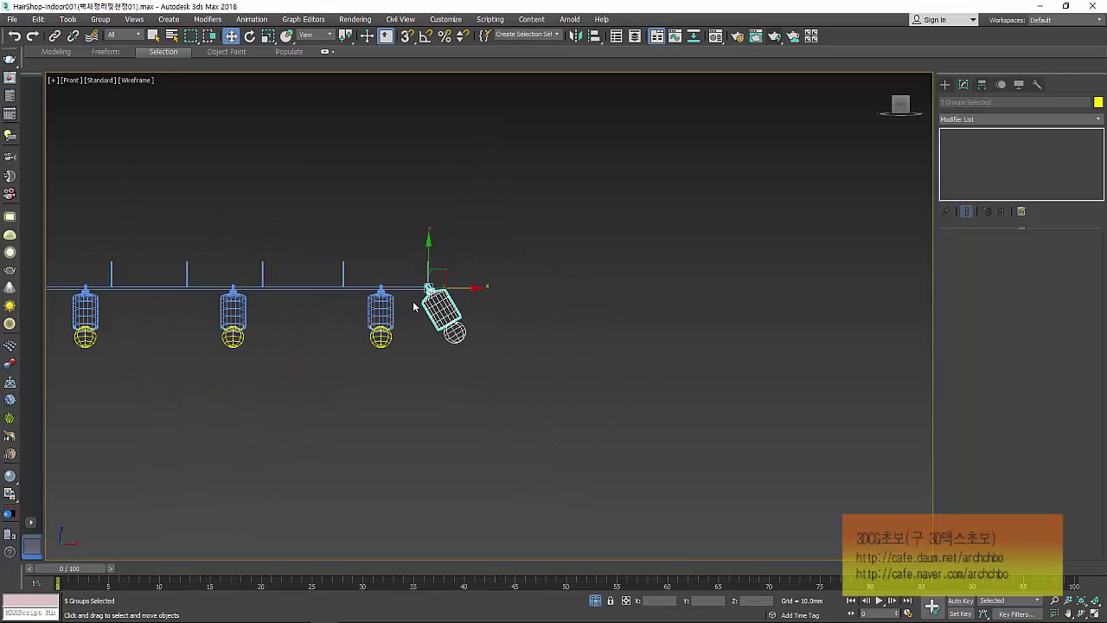
scroll(414, 305, down, 2)
middle_drag(432, 311, 637, 321)
scroll(637, 329, down, 2)
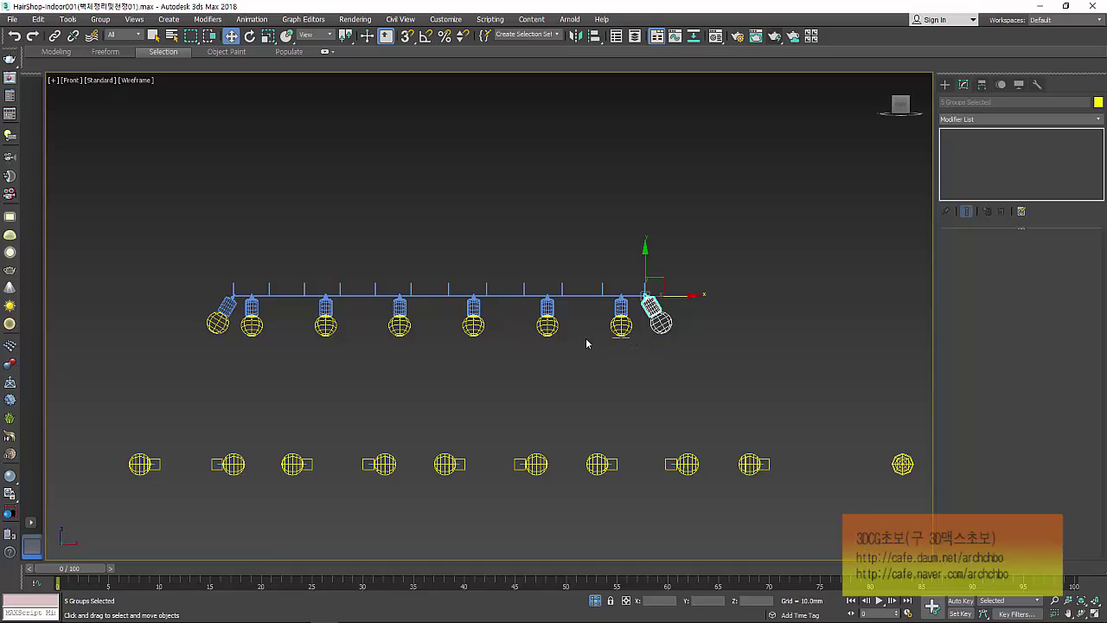
Copy the six bottom-row lamps up to the ceiling's top edge.
drag(265, 320, 241, 299)
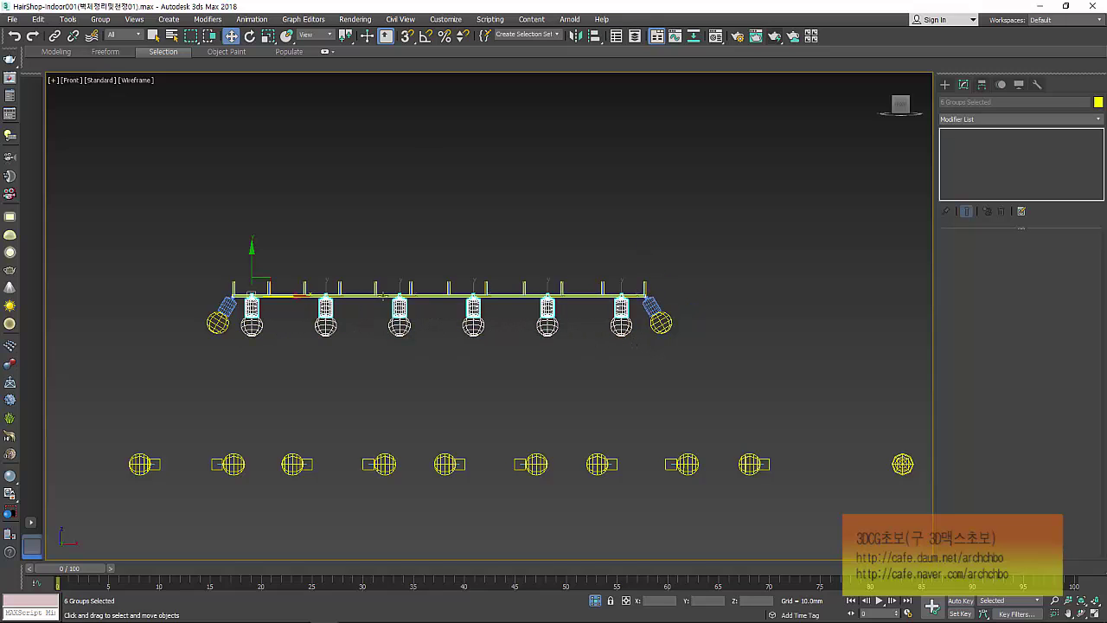
key(t)
scroll(459, 341, down, 3)
middle_drag(369, 361, 415, 390)
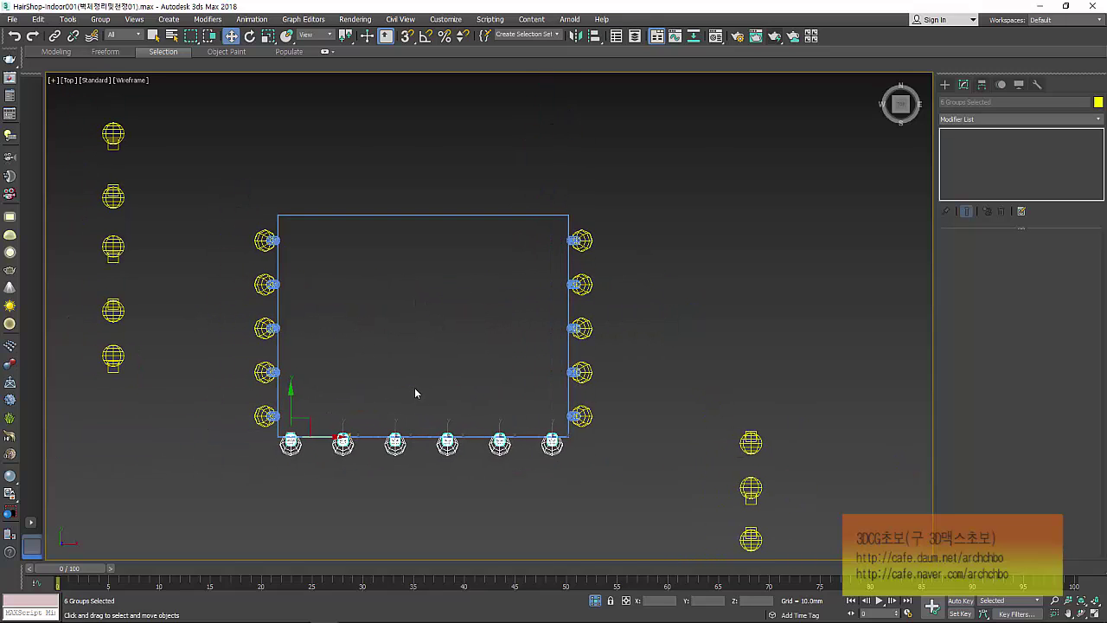
scroll(411, 389, down, 2)
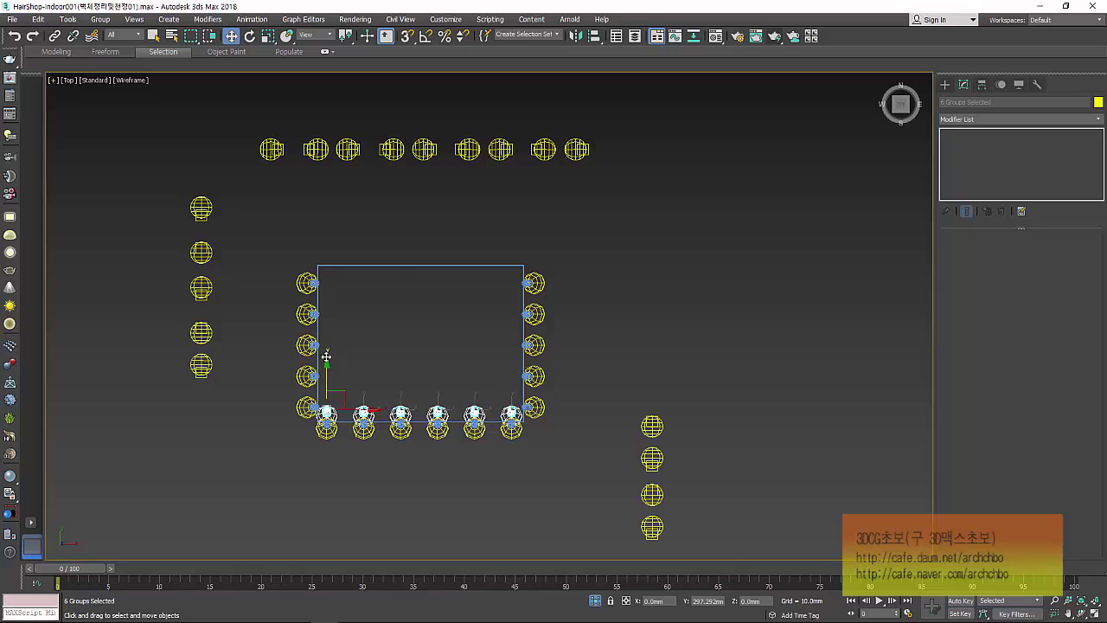
shift+drag(325, 382, 325, 208)
click(555, 366)
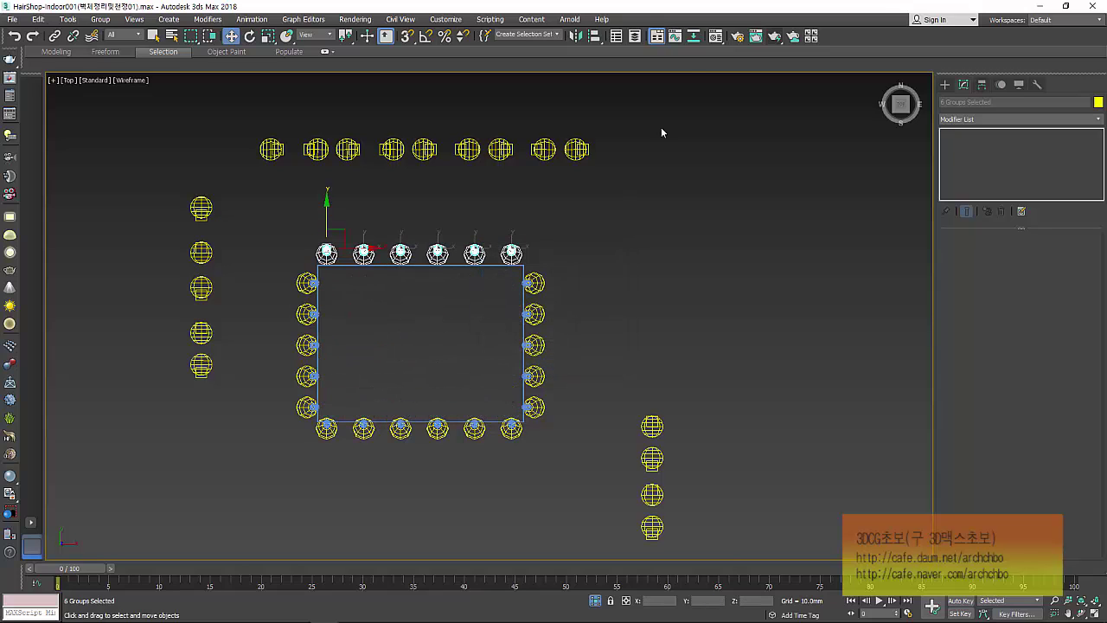
Mirror the top lamp row on Y with No Clone and nudge it onto the edge.
click(575, 36)
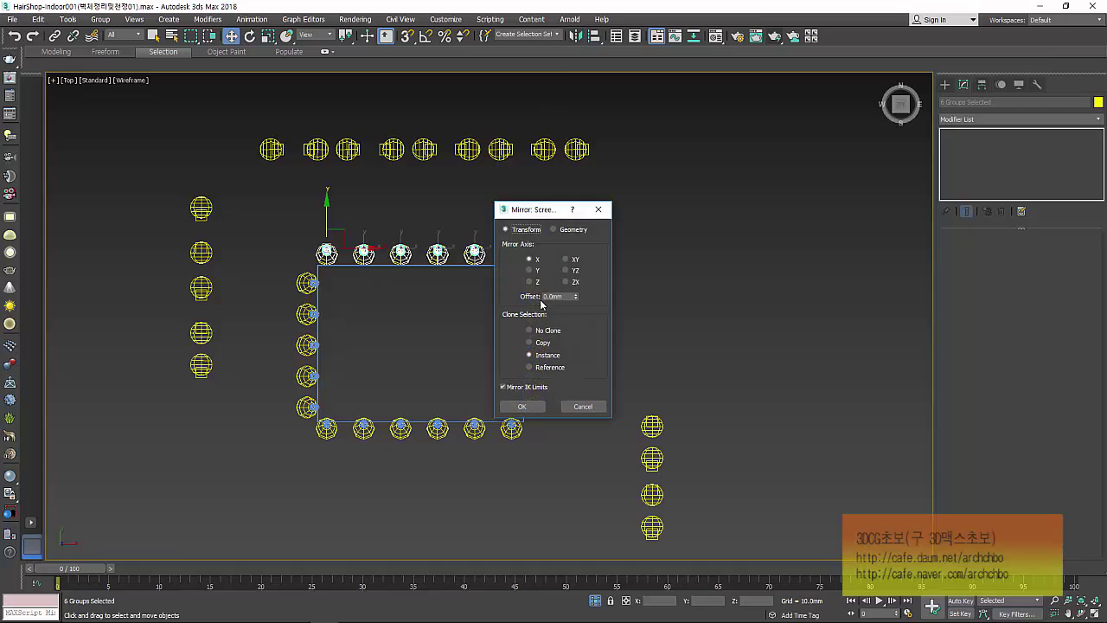
click(536, 270)
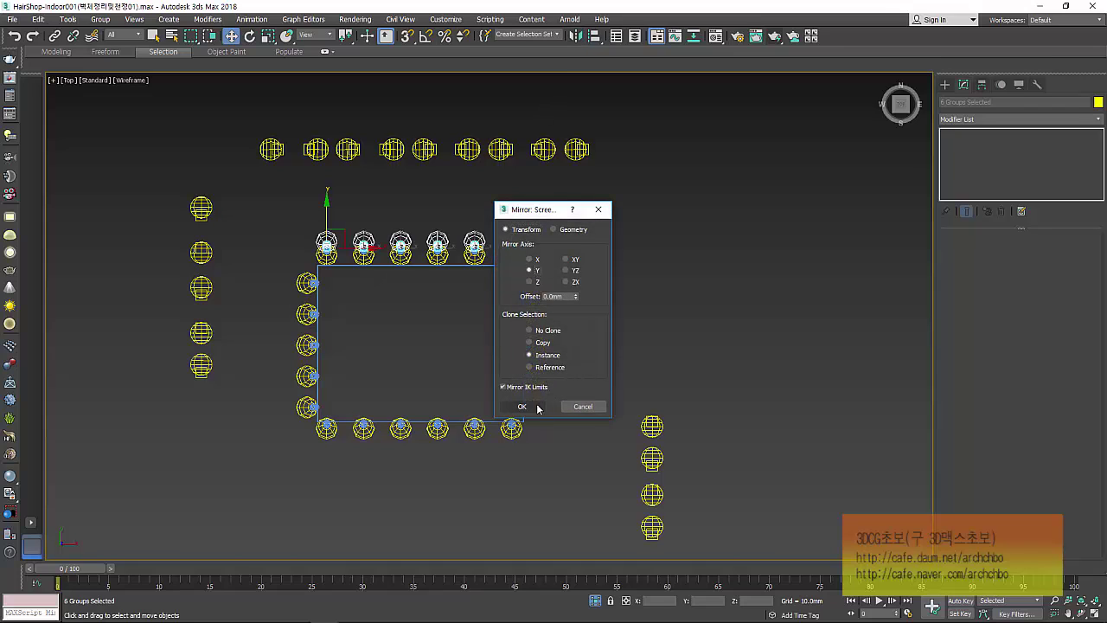
click(543, 331)
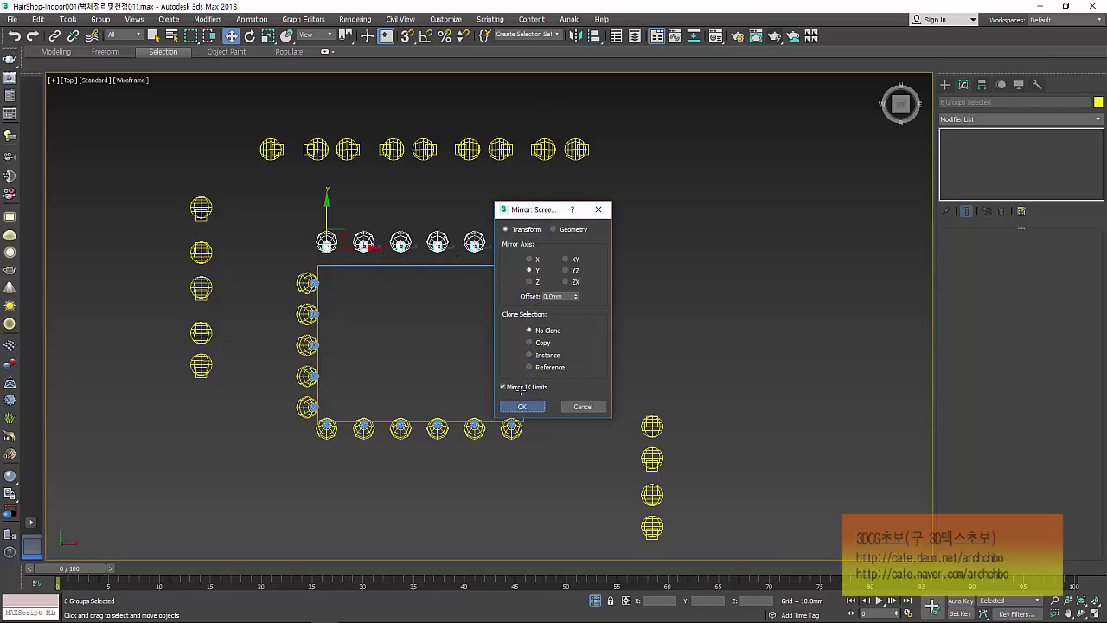
click(522, 406)
scroll(327, 241, up, 2)
scroll(326, 235, up, 3)
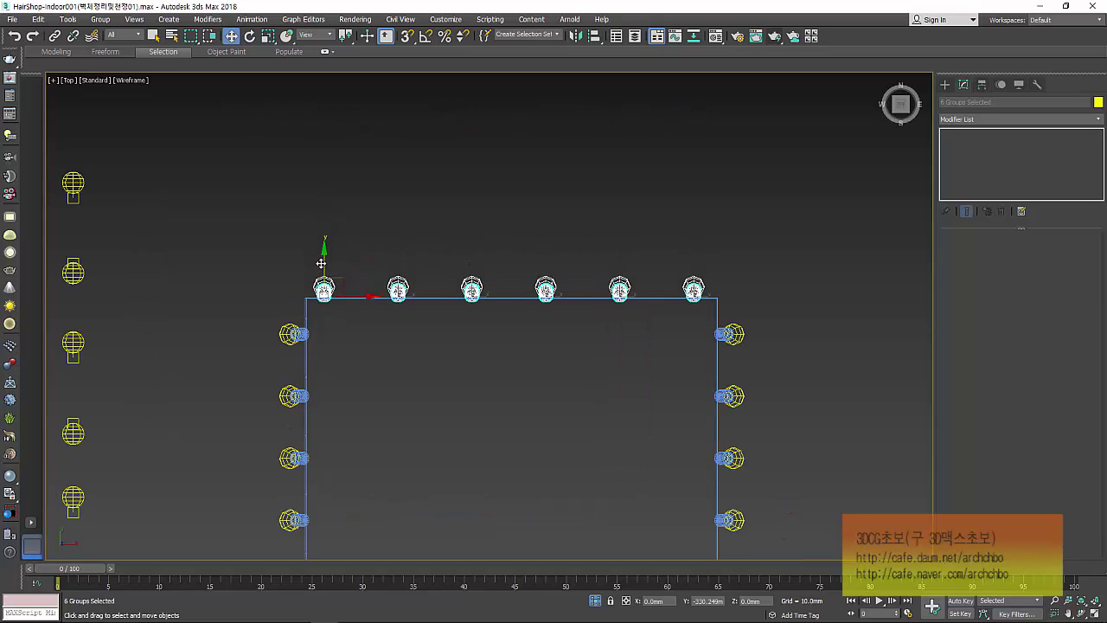
drag(321, 263, 322, 264)
Nudge the tilted lamp onto the rail in the Left view and check it in Perspective.
key(f)
scroll(217, 257, down, 3)
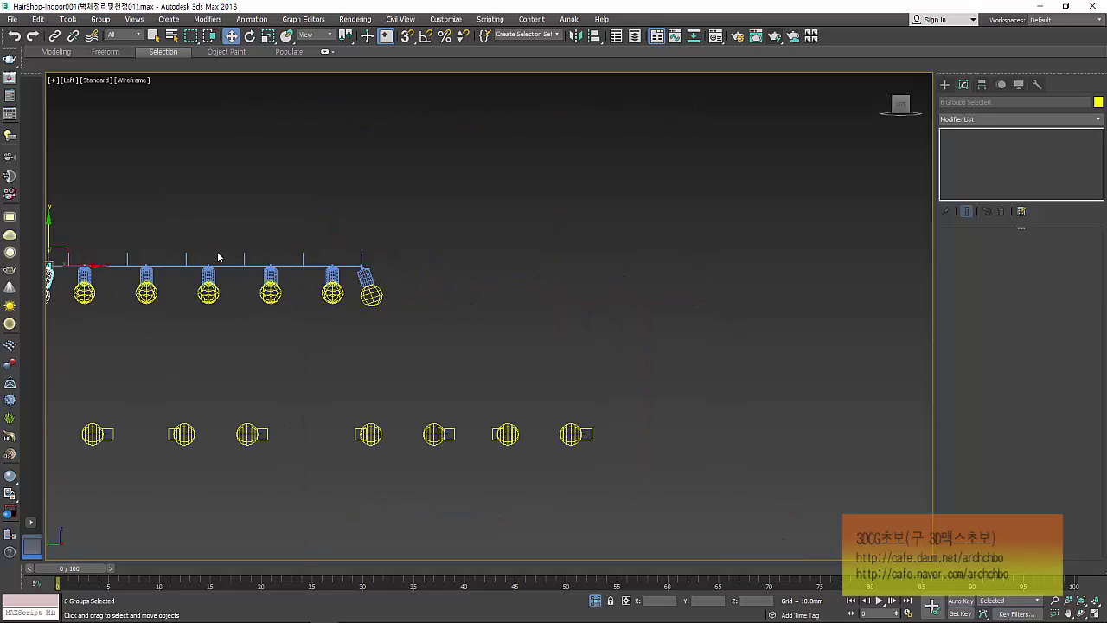
key(l)
scroll(425, 304, up, 3)
scroll(425, 303, up, 2)
scroll(335, 288, up, 3)
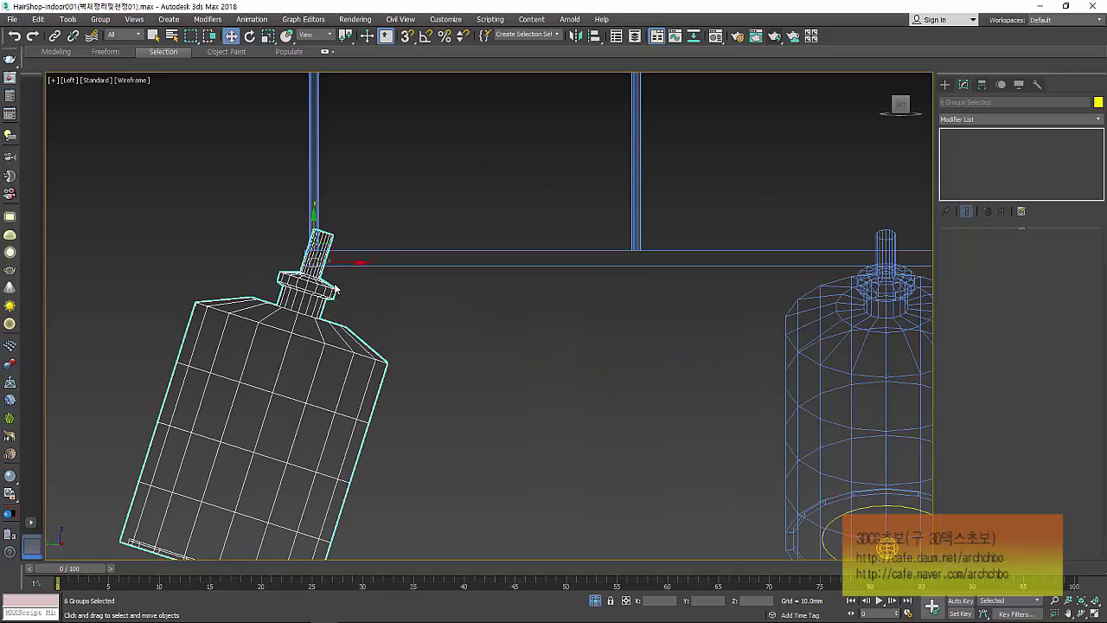
drag(345, 262, 344, 261)
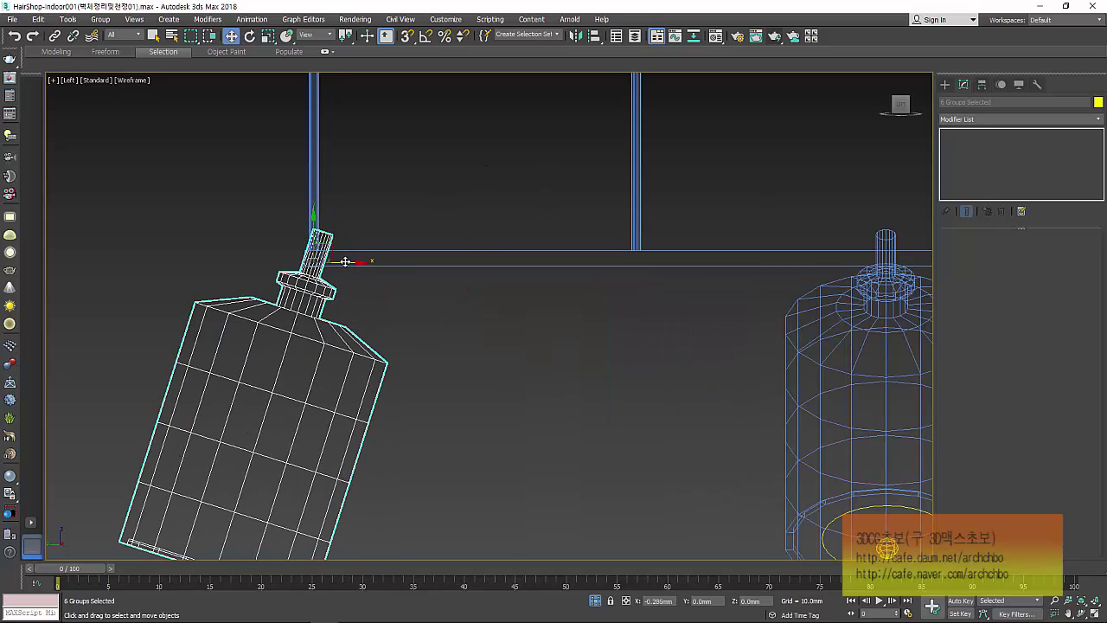
scroll(373, 262, down, 4)
key(p)
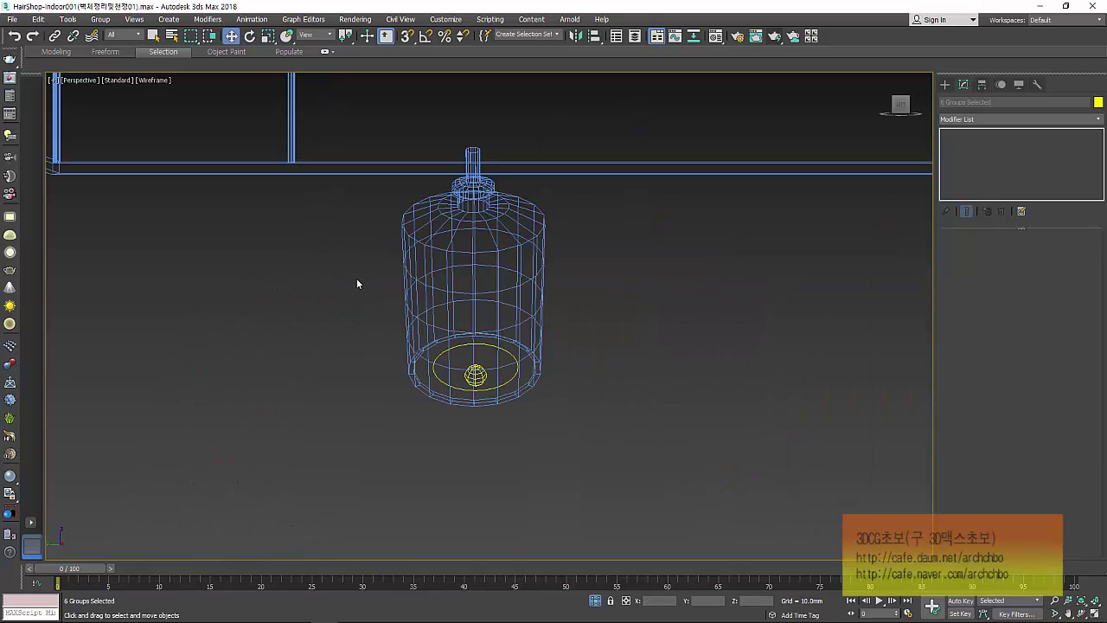
scroll(356, 277, down, 5)
alt+middle_drag(356, 277, 476, 339)
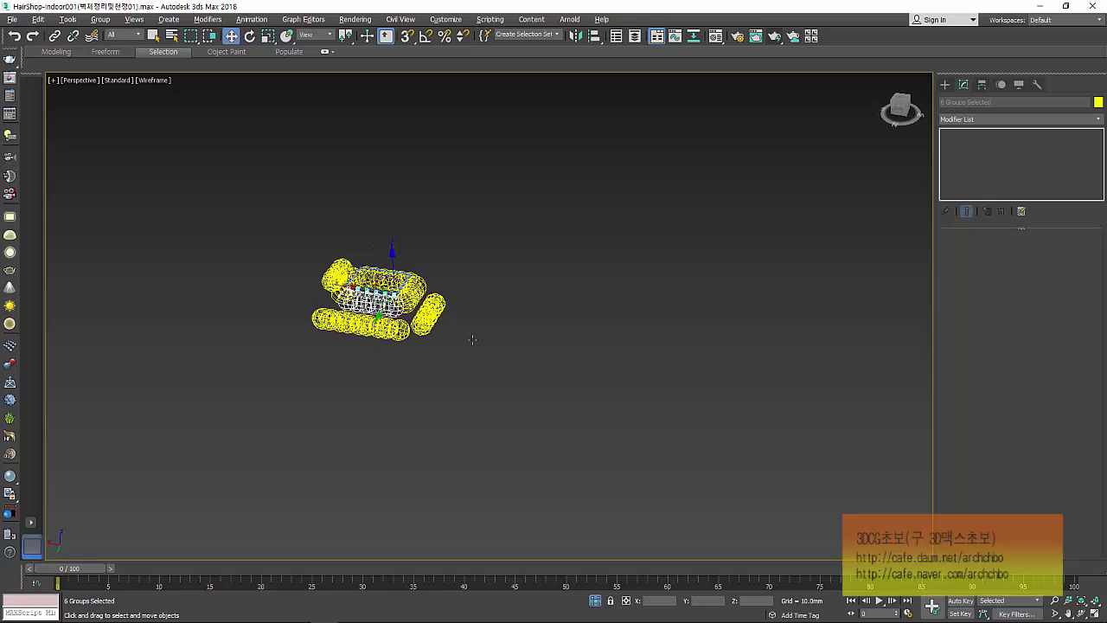
Hide all lights in the viewport through Display > Hide by Category.
click(1018, 83)
click(979, 222)
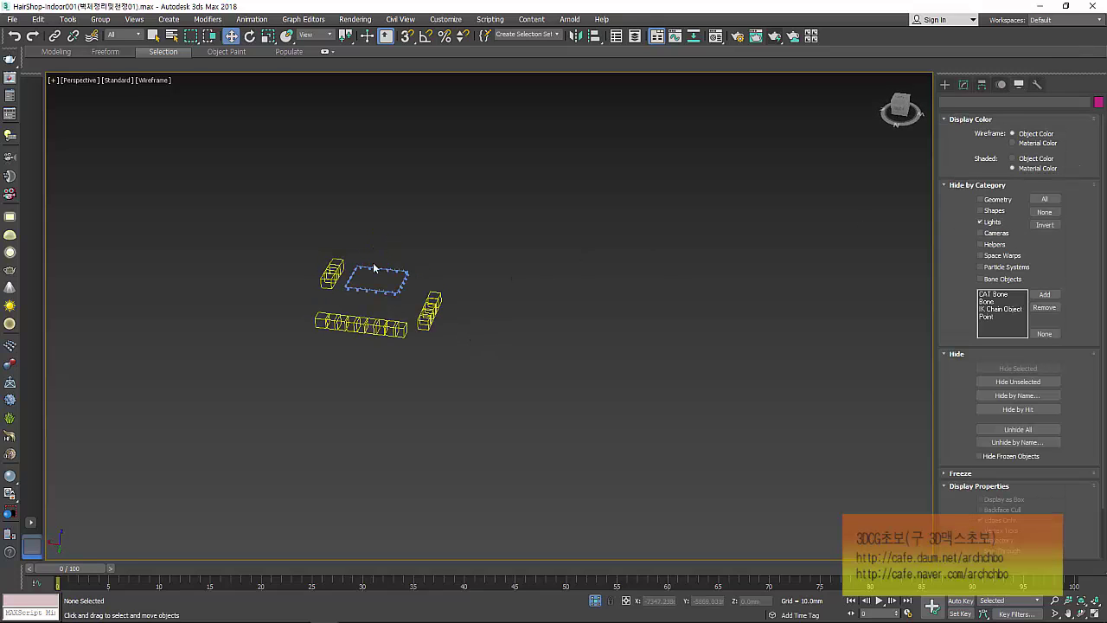
scroll(345, 257, up, 3)
scroll(415, 311, up, 3)
scroll(358, 142, up, 3)
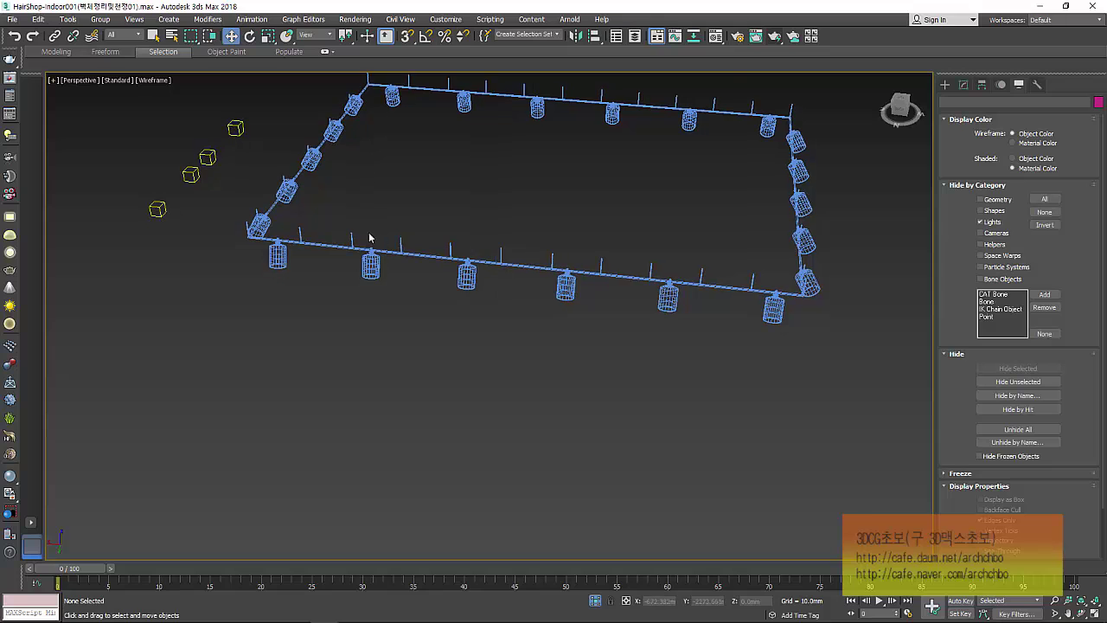
Select the corner pendant lamp Group043 and zoom in close on it.
alt+middle_drag(371, 240, 99, 246)
scroll(435, 173, up, 5)
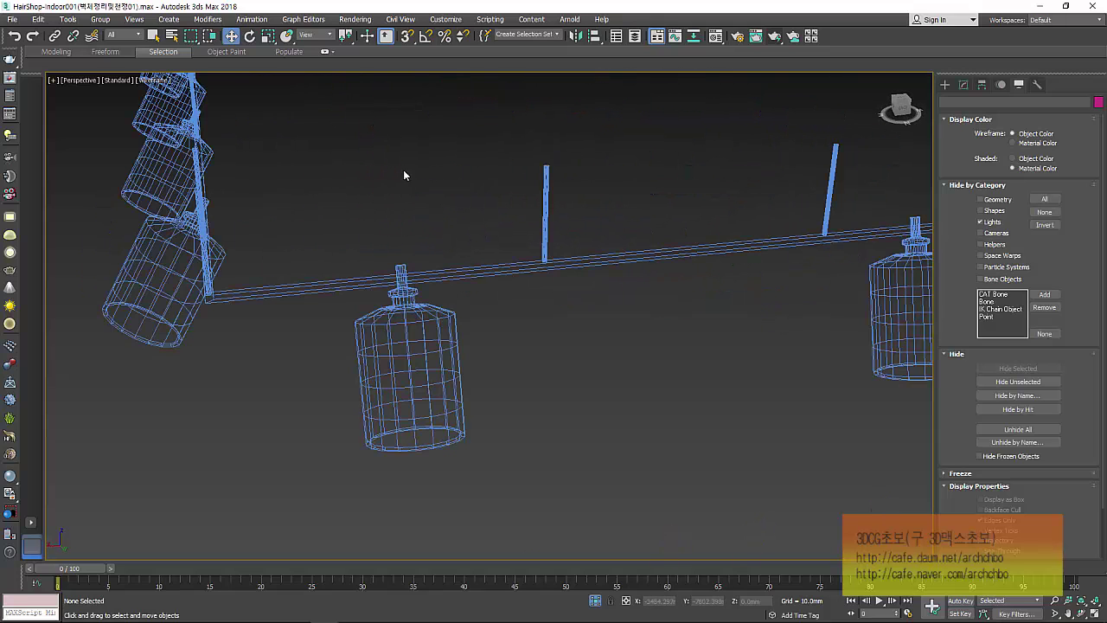
scroll(314, 214, down, 5)
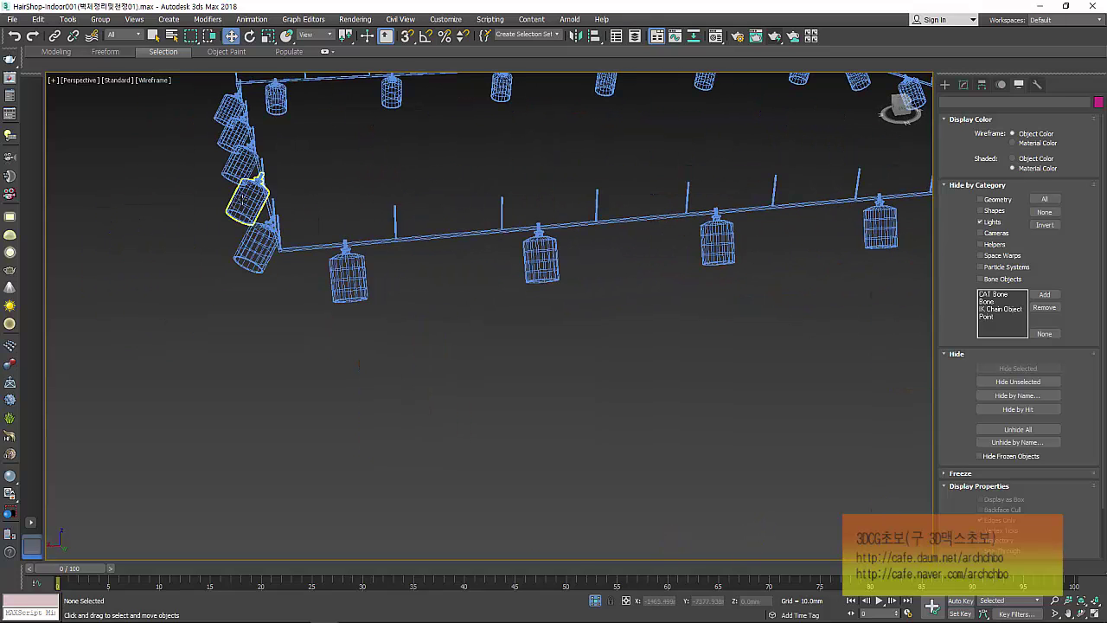
click(246, 197)
mouse_move(301, 188)
middle_down()
mouse_move(354, 215)
mouse_move(329, 199)
mouse_move(293, 250)
middle_up()
scroll(277, 242, up, 5)
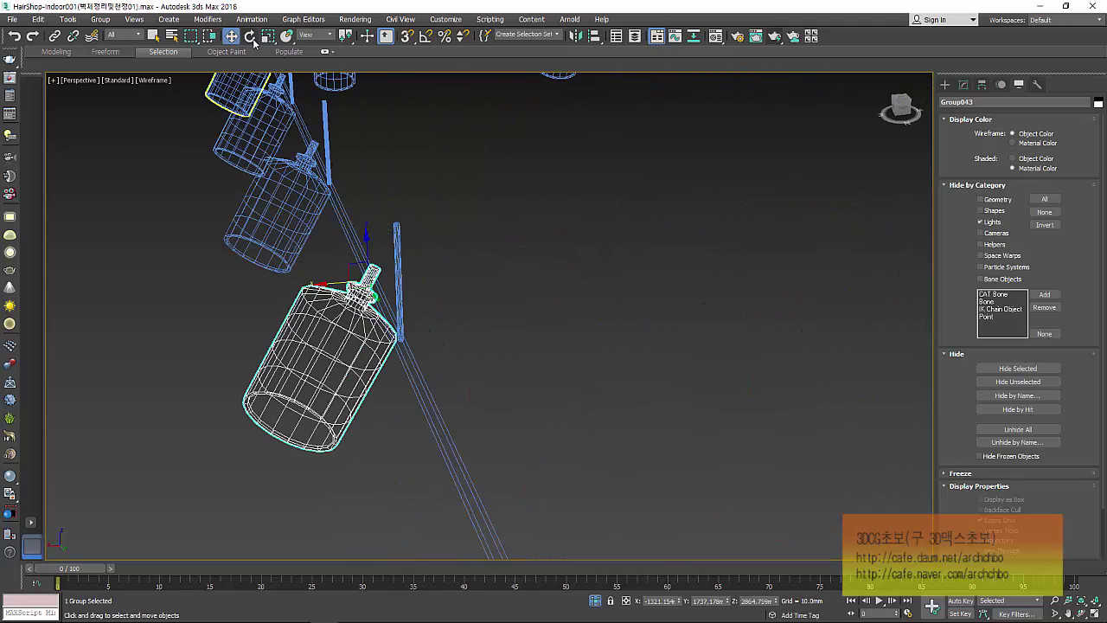
Switch to Select and Rotate; tilt the corner lamp on Y and the next lamp about 19° on X.
click(249, 36)
alt+middle_drag(372, 242, 346, 253)
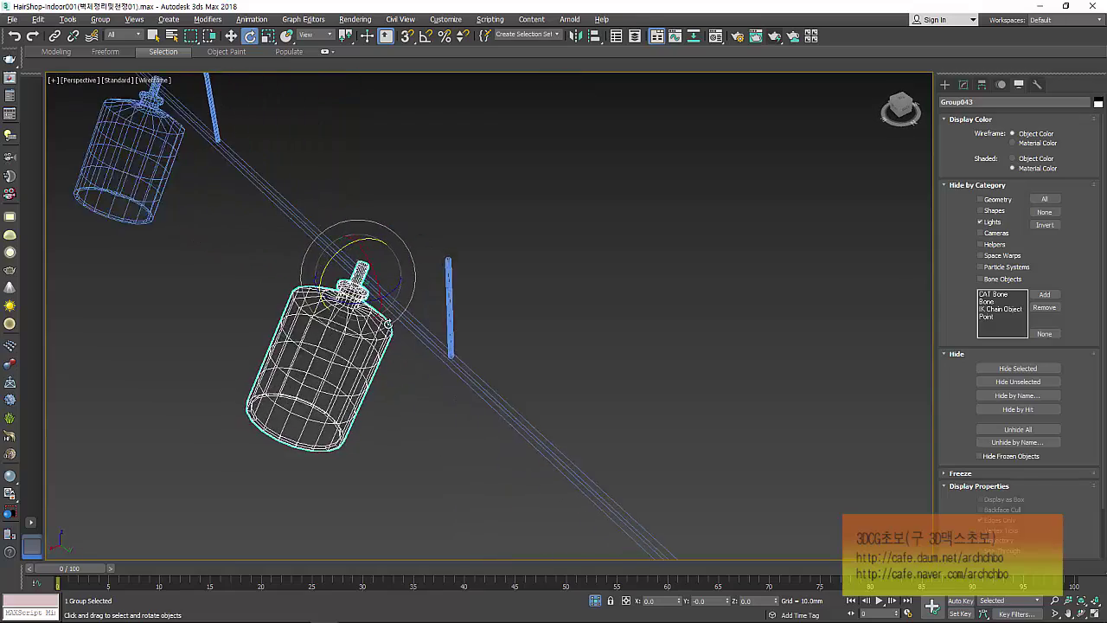
drag(334, 254, 329, 267)
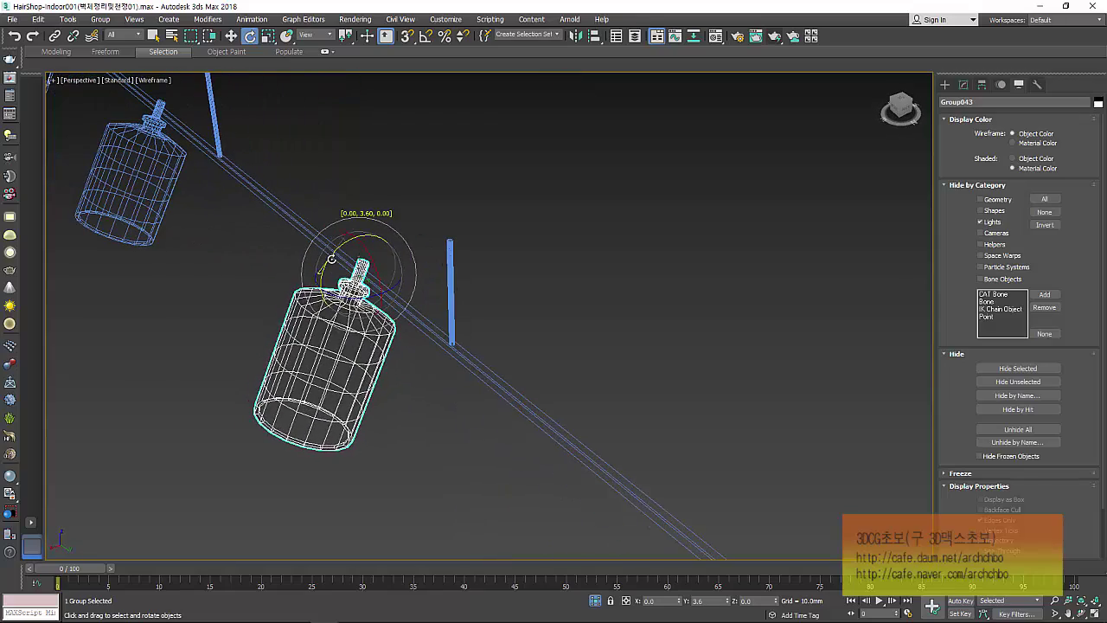
mouse_move(328, 267)
middle_down()
mouse_move(380, 337)
mouse_move(356, 331)
middle_up()
click(317, 297)
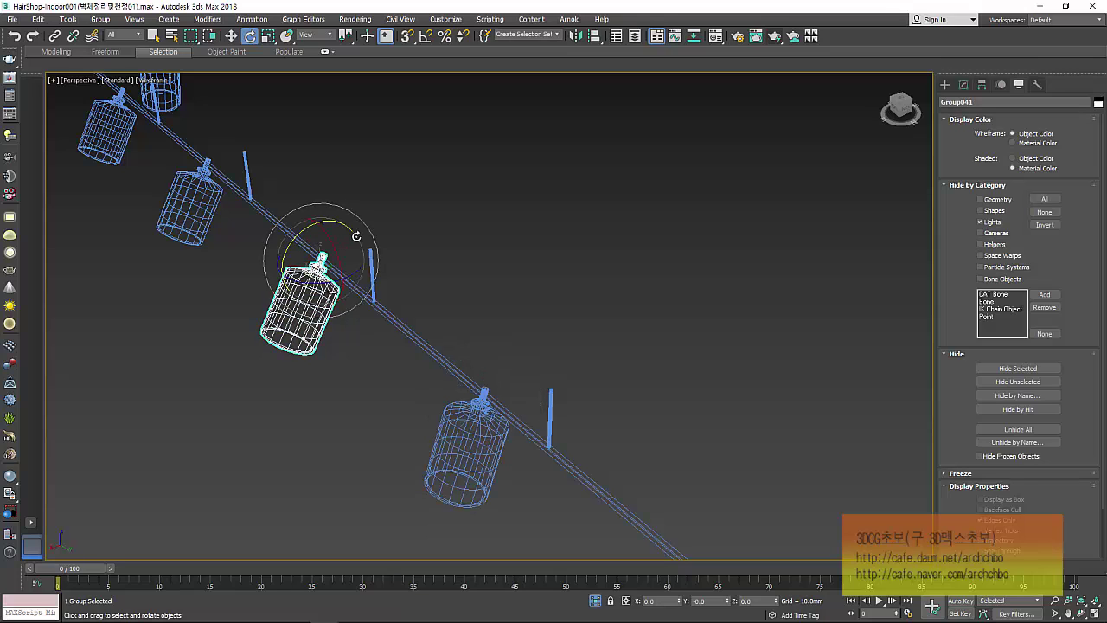
drag(319, 224, 347, 218)
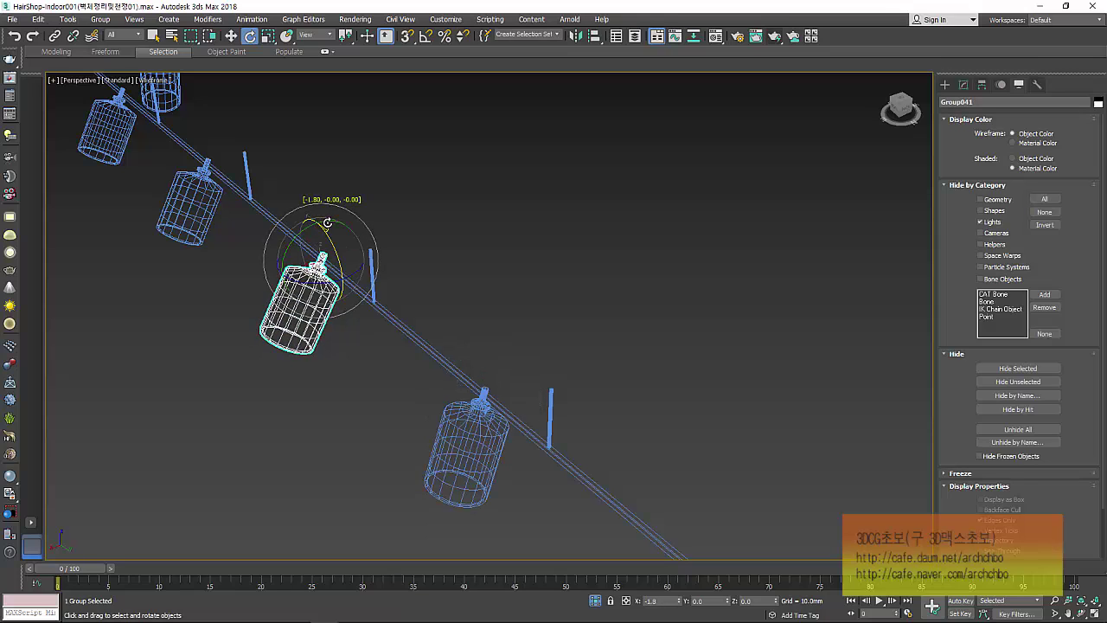
Tilt the next two pendant lamps along the rail, then select another lamp on the track.
middle_drag(347, 218, 456, 329)
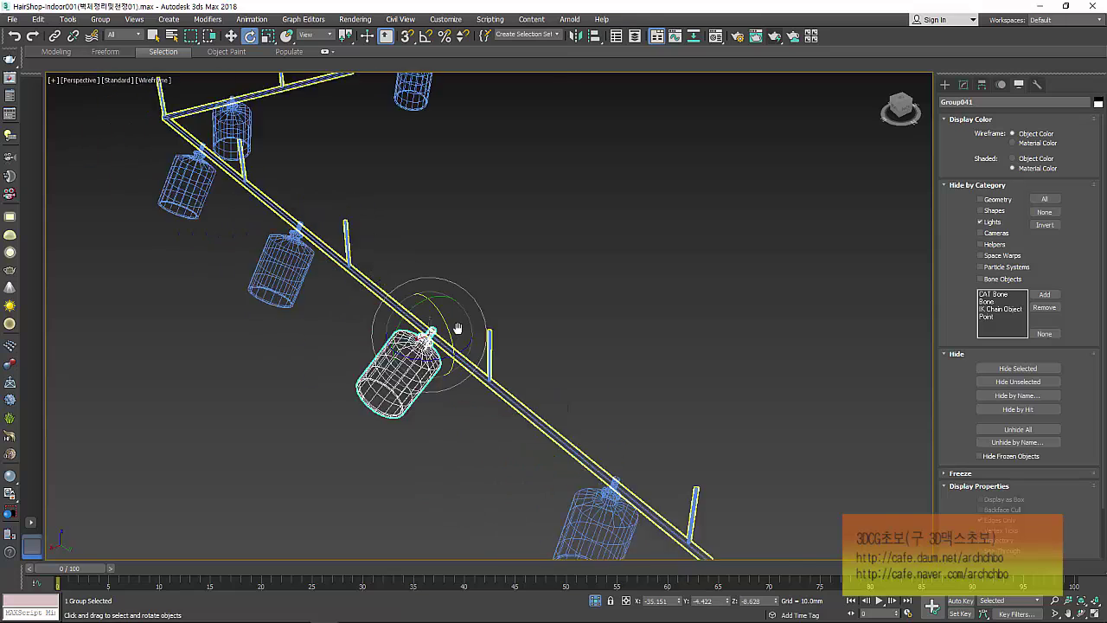
scroll(457, 328, up, 3)
click(381, 276)
drag(380, 257, 373, 277)
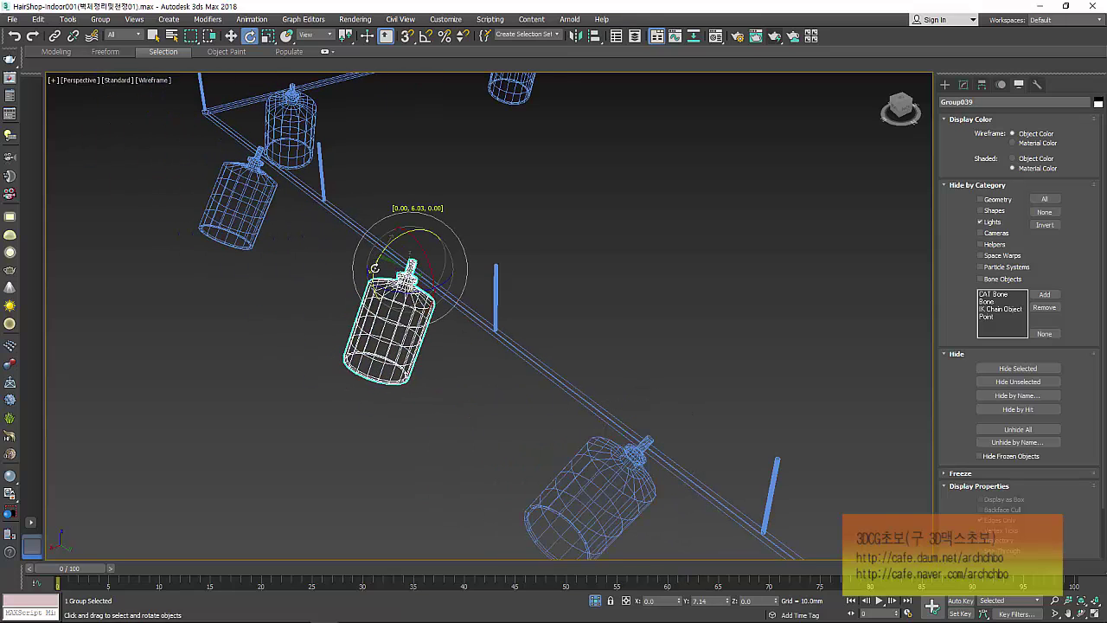
click(259, 210)
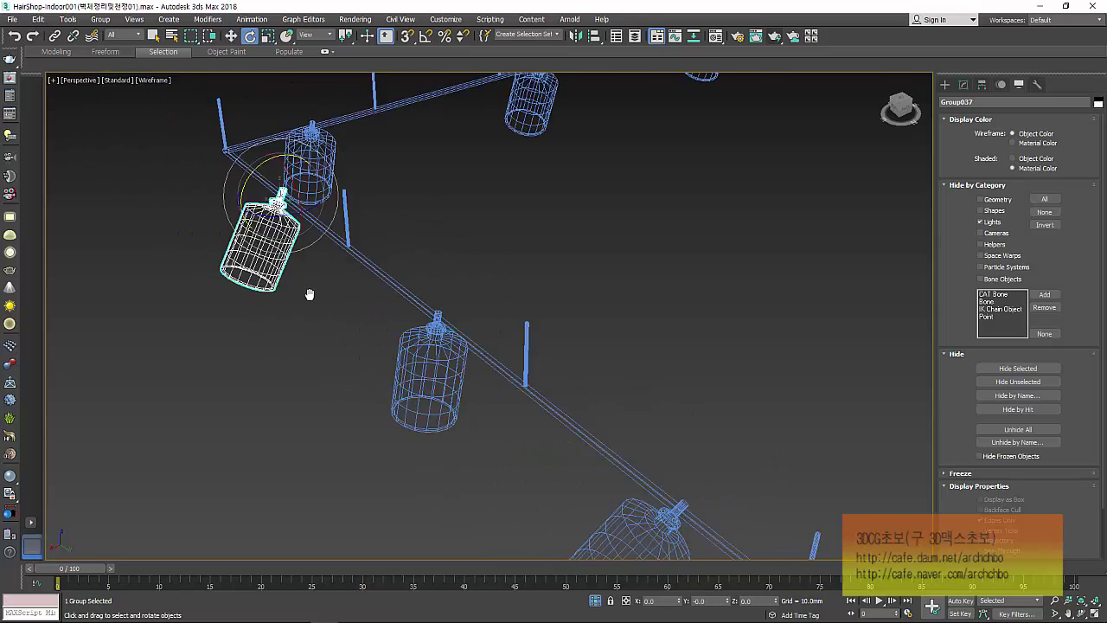
middle_drag(259, 210, 308, 280)
drag(303, 277, 309, 287)
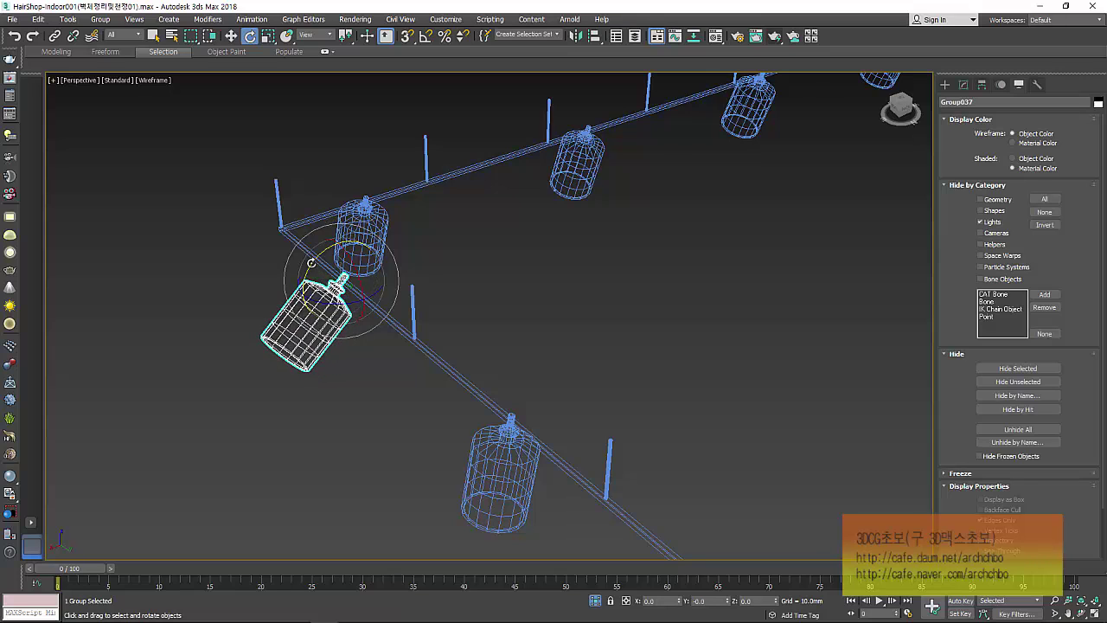
scroll(310, 287, down, 5)
middle_drag(602, 392, 553, 260)
scroll(553, 259, up, 5)
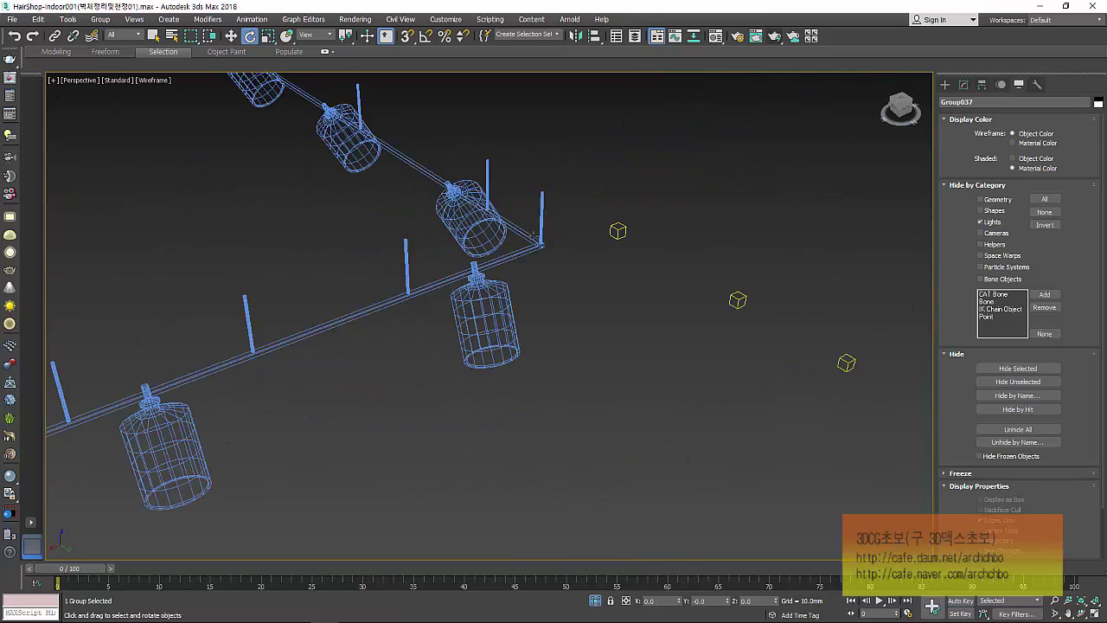
click(467, 216)
Tilt the lamp above toward horizontal.
scroll(550, 264, up, 1)
middle_drag(485, 259, 567, 359)
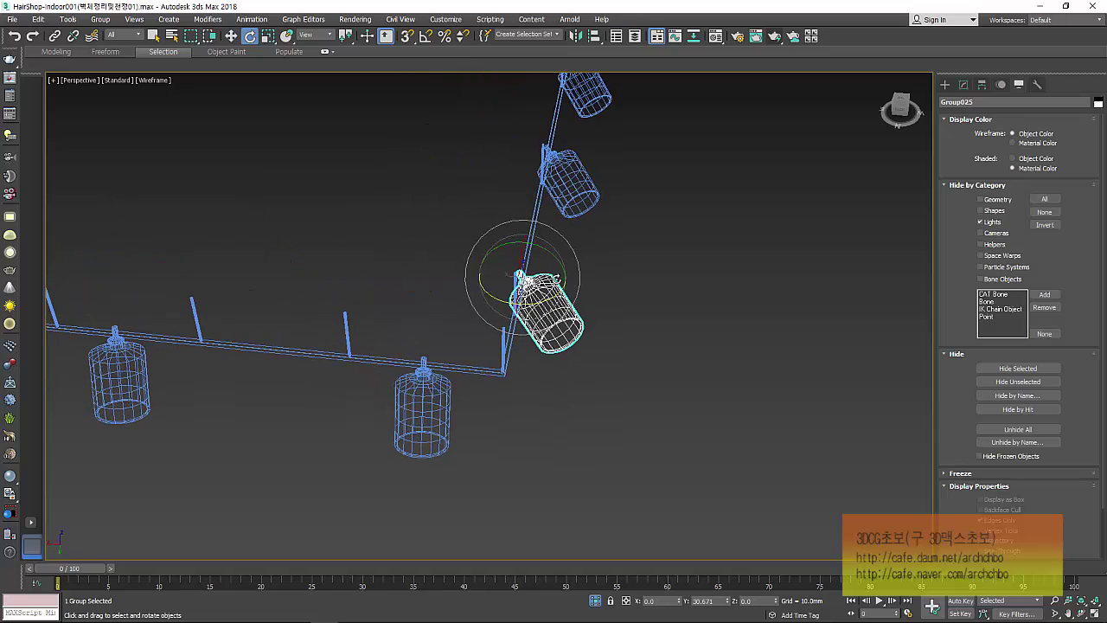
middle_drag(571, 251, 562, 389)
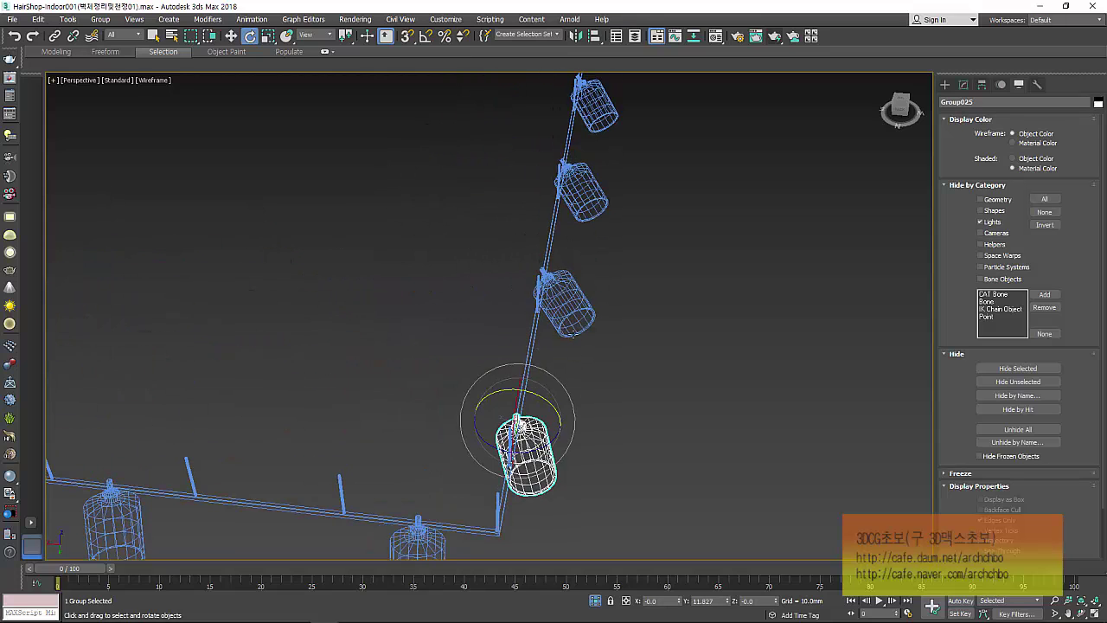
click(550, 269)
drag(509, 252, 478, 277)
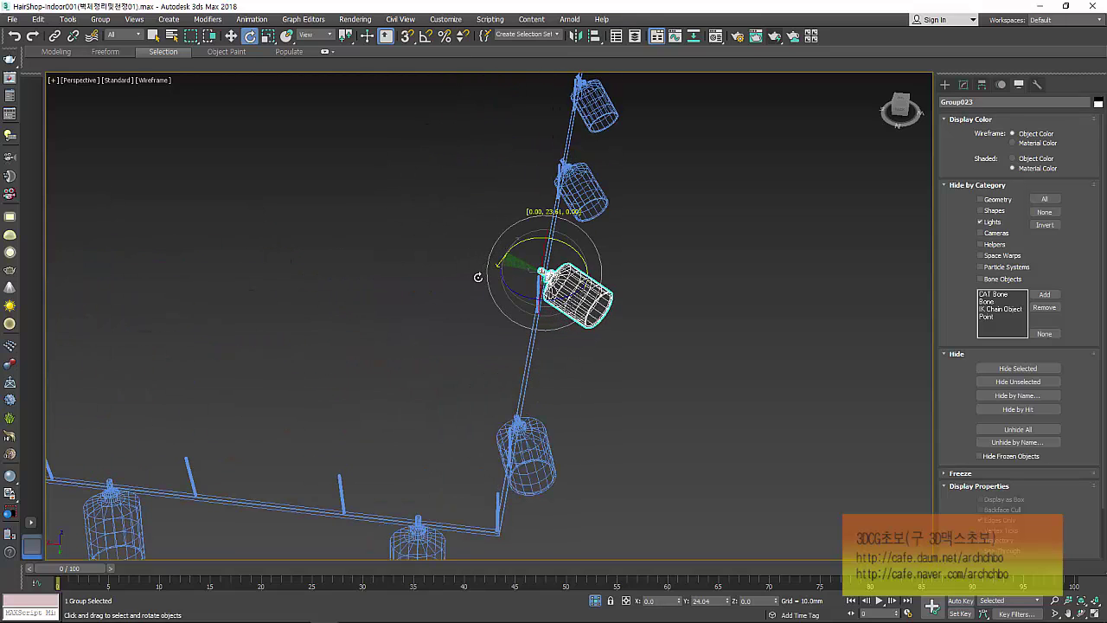
Tilt the next two lamps up the rail, swinging the second back toward upright.
click(564, 165)
middle_drag(562, 161, 552, 323)
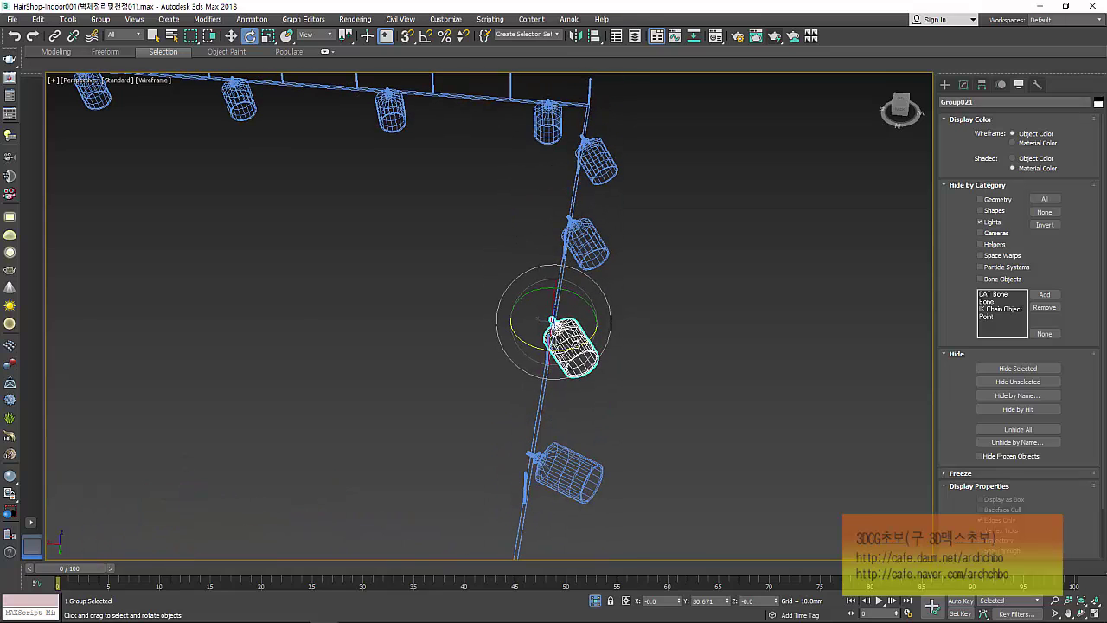
mouse_move(552, 322)
mouse_down()
mouse_move(562, 283)
mouse_move(548, 284)
mouse_up()
middle_drag(553, 285, 530, 351)
click(557, 316)
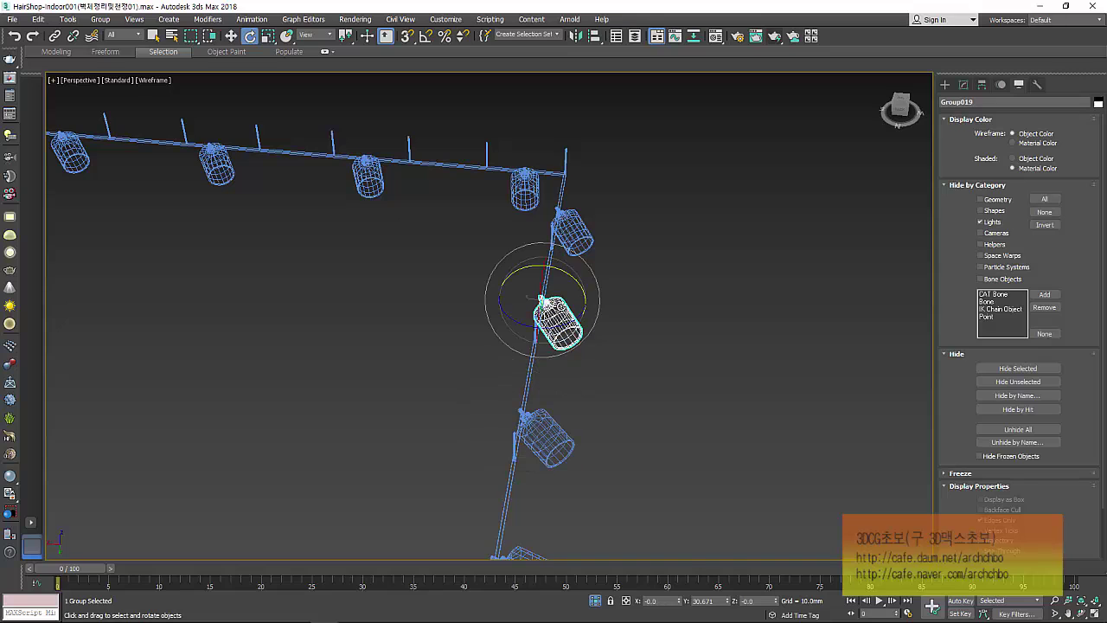
mouse_move(561, 273)
mouse_down()
mouse_move(556, 247)
mouse_move(593, 319)
mouse_up()
Rotate the lamp above toward upright and tilt the lamp on the right further.
scroll(599, 246, up, 4)
click(550, 251)
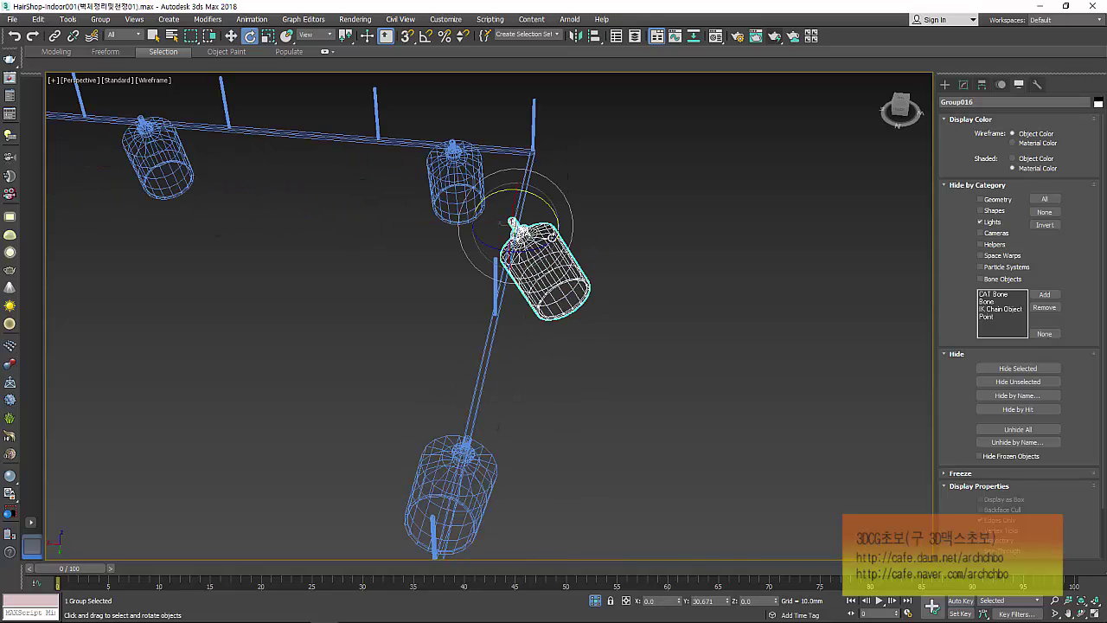
mouse_move(548, 210)
mouse_down()
mouse_move(566, 240)
mouse_move(550, 227)
mouse_up()
mouse_move(550, 228)
alt+middle_down()
mouse_move(643, 396)
mouse_move(558, 389)
alt+middle_up()
click(558, 389)
click(521, 344)
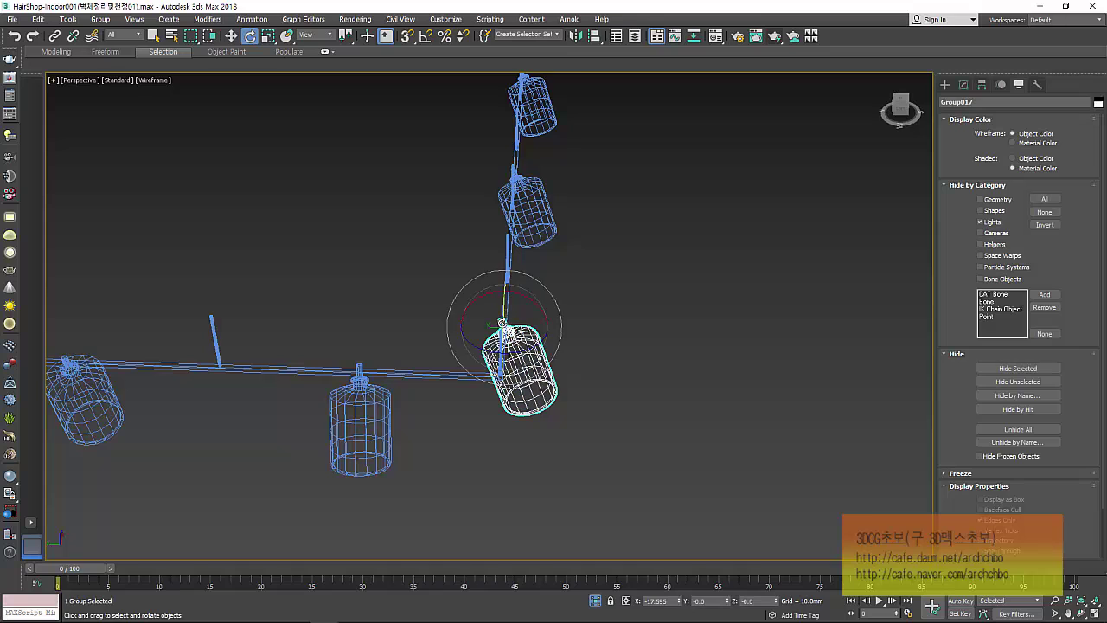
scroll(498, 318, up, 2)
drag(491, 296, 471, 300)
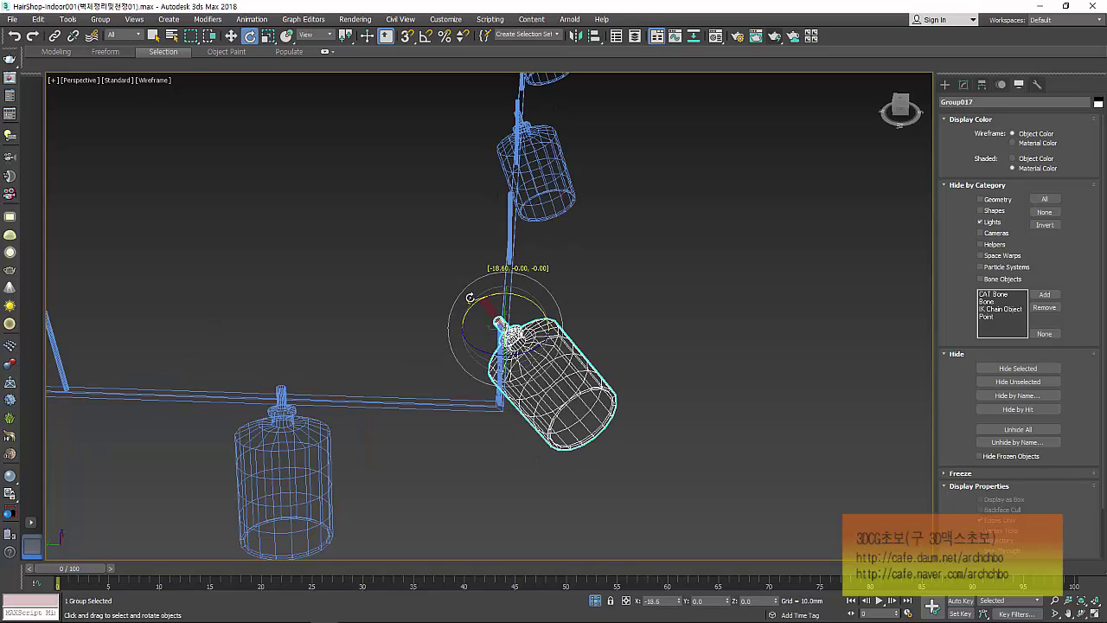
Swing the middle lamp so it hangs vertically.
alt+middle_drag(564, 242, 547, 308)
click(546, 307)
click(544, 240)
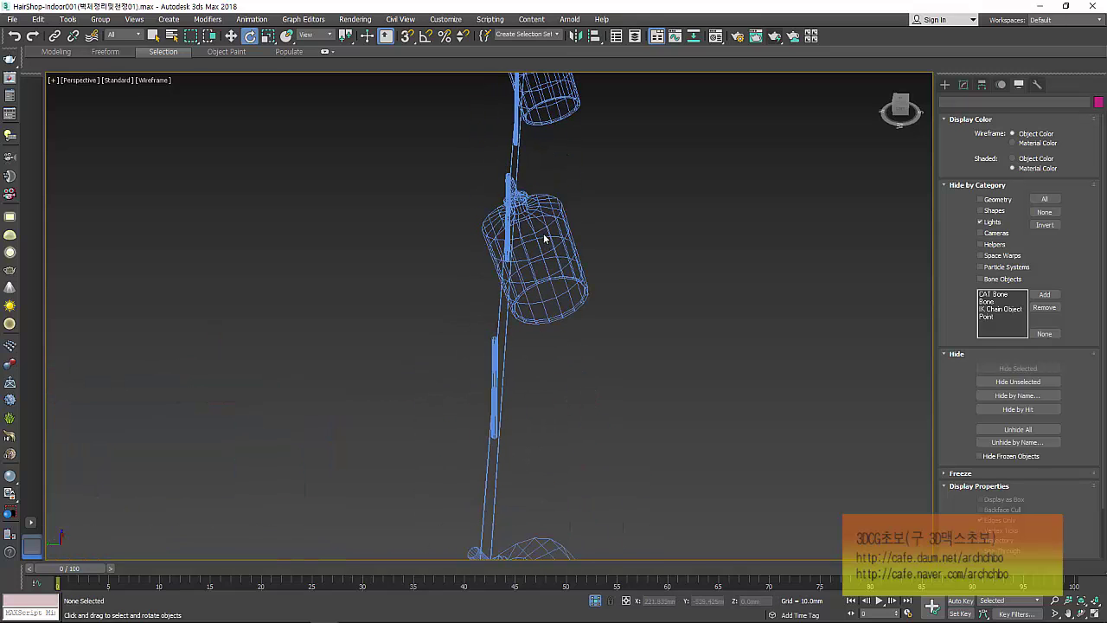
click(538, 231)
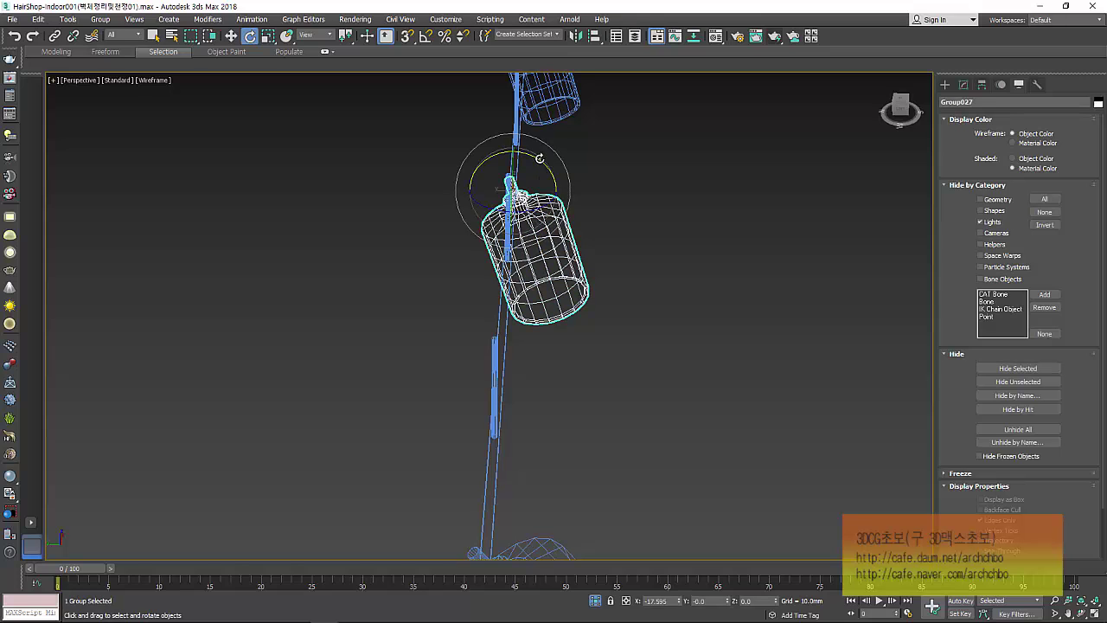
drag(539, 158, 760, 224)
Briefly show the lights to check the tilts, then hide them again.
click(993, 223)
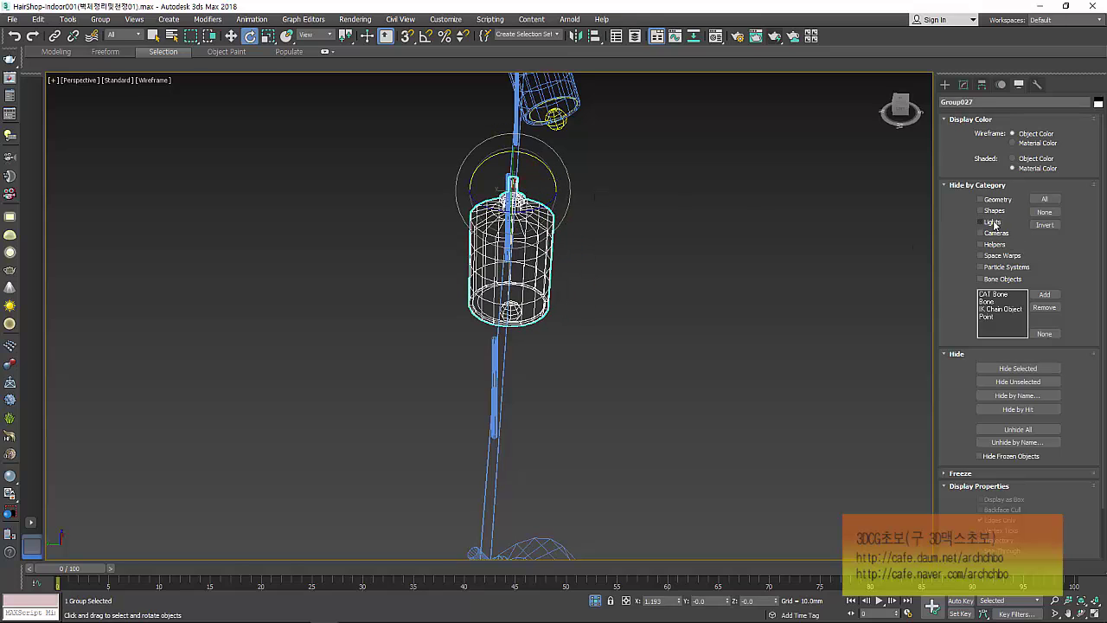
click(993, 223)
click(713, 169)
scroll(747, 437, down, 5)
scroll(747, 437, up, 5)
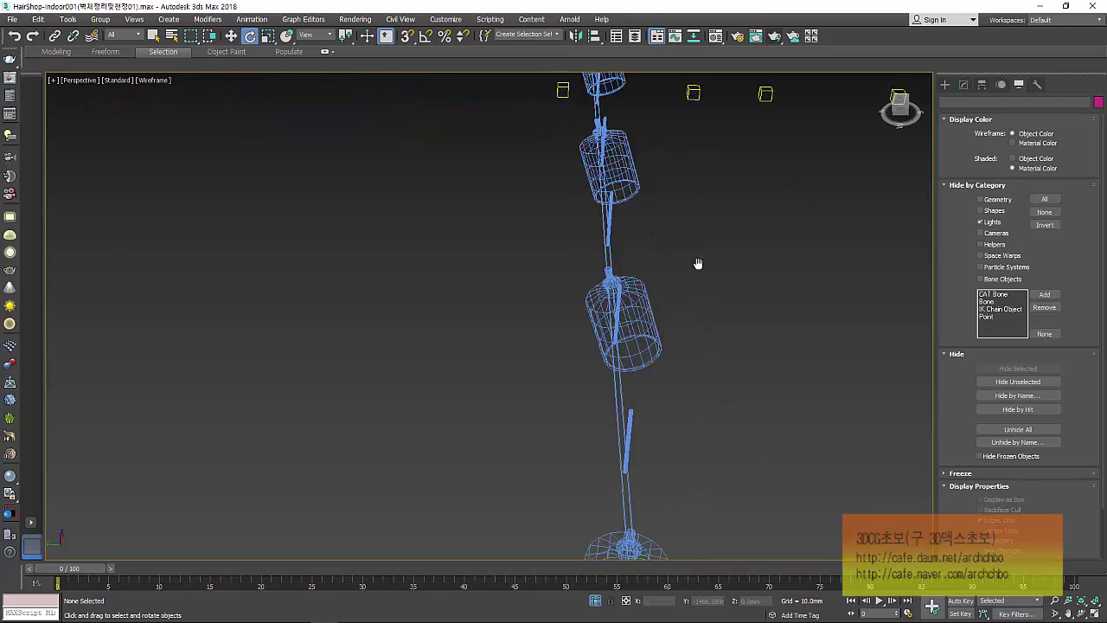
scroll(683, 304, down, 3)
Tilt the lamp further up the rail about 11° on Z.
click(635, 349)
click(619, 215)
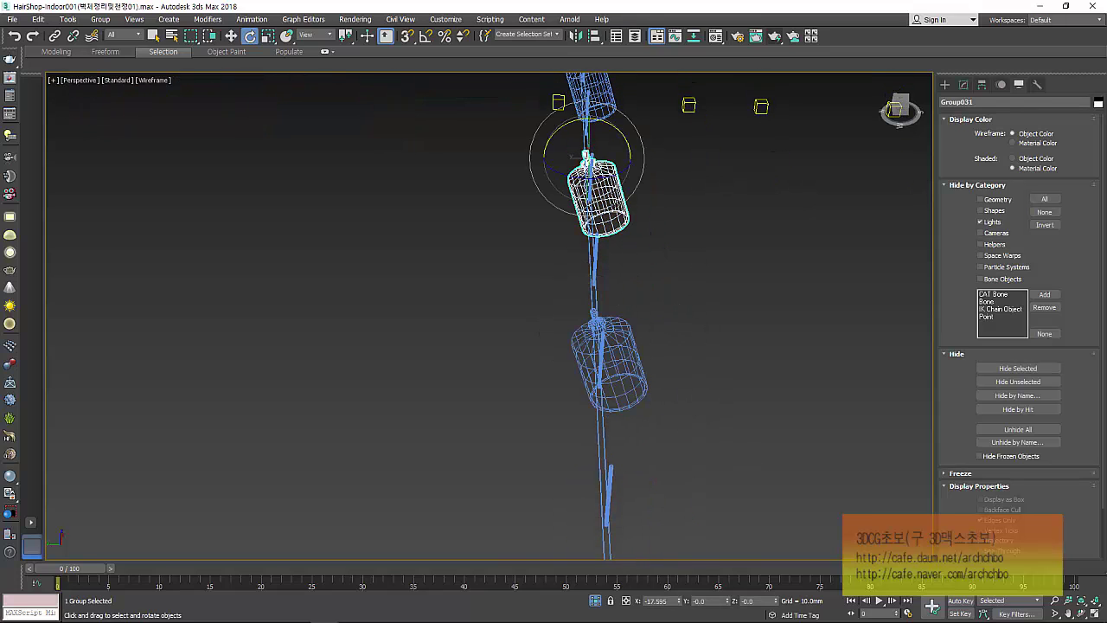
middle_drag(620, 57, 620, 230)
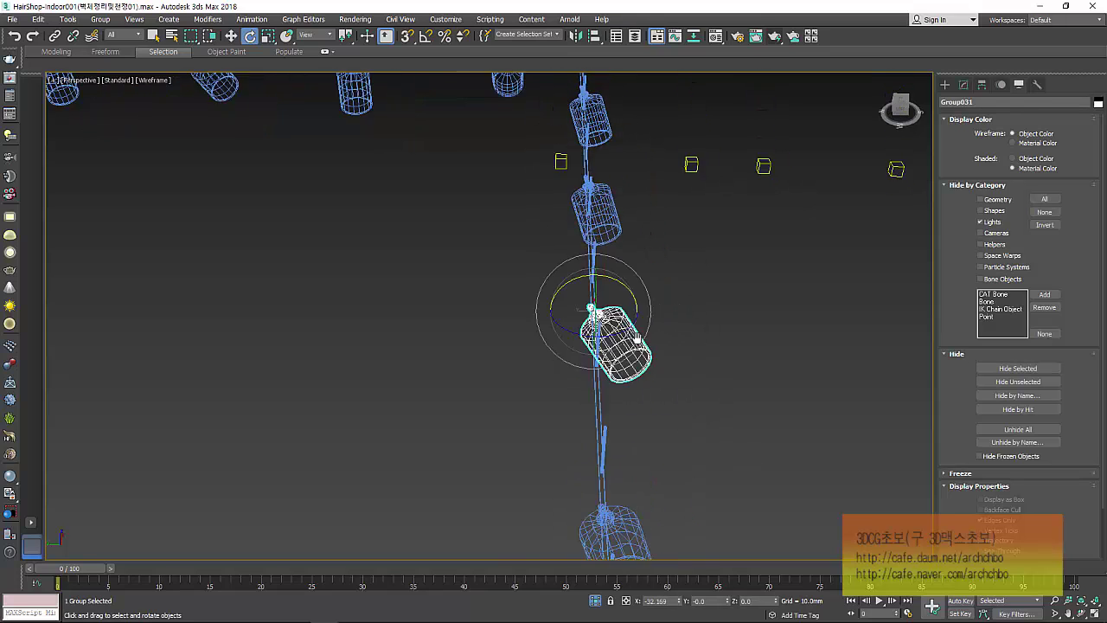
click(596, 238)
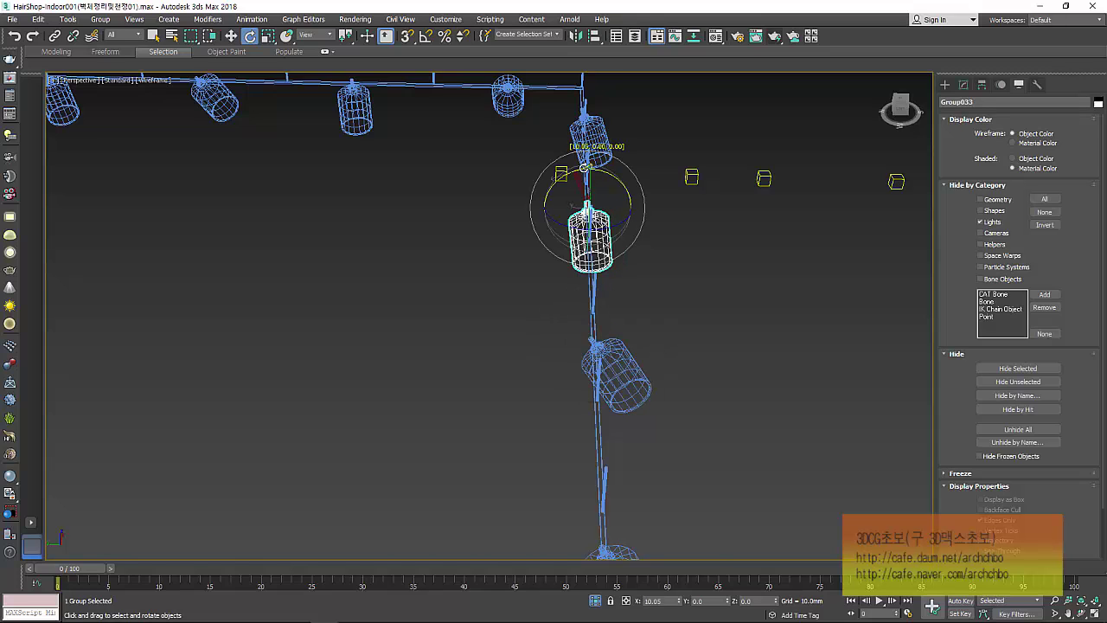
click(575, 111)
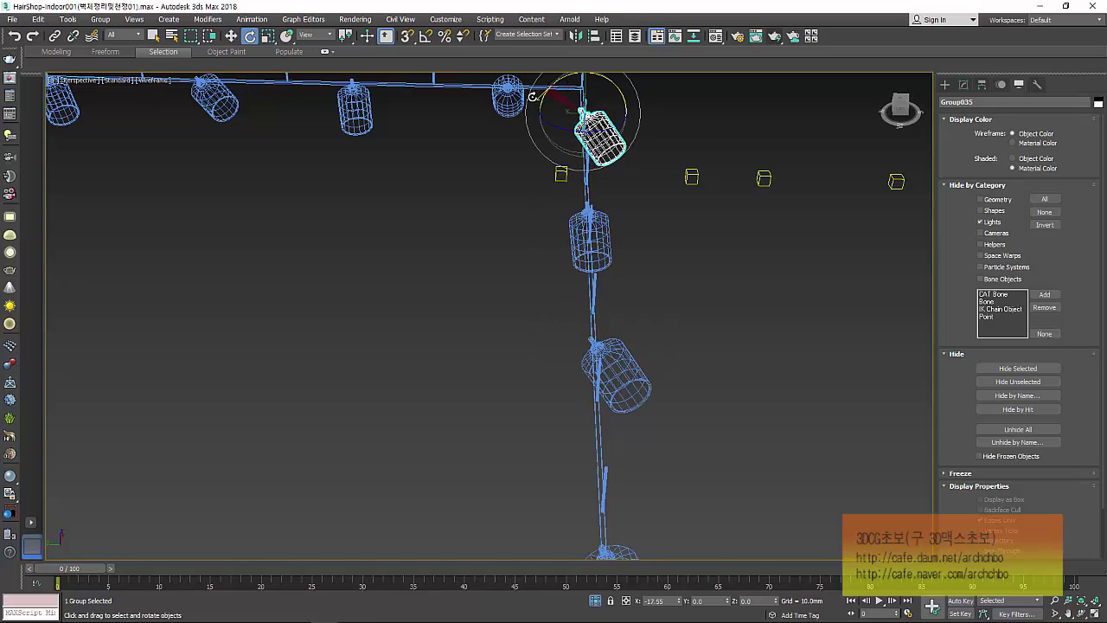
mouse_move(575, 203)
middle_down()
mouse_move(583, 188)
mouse_move(581, 219)
middle_up()
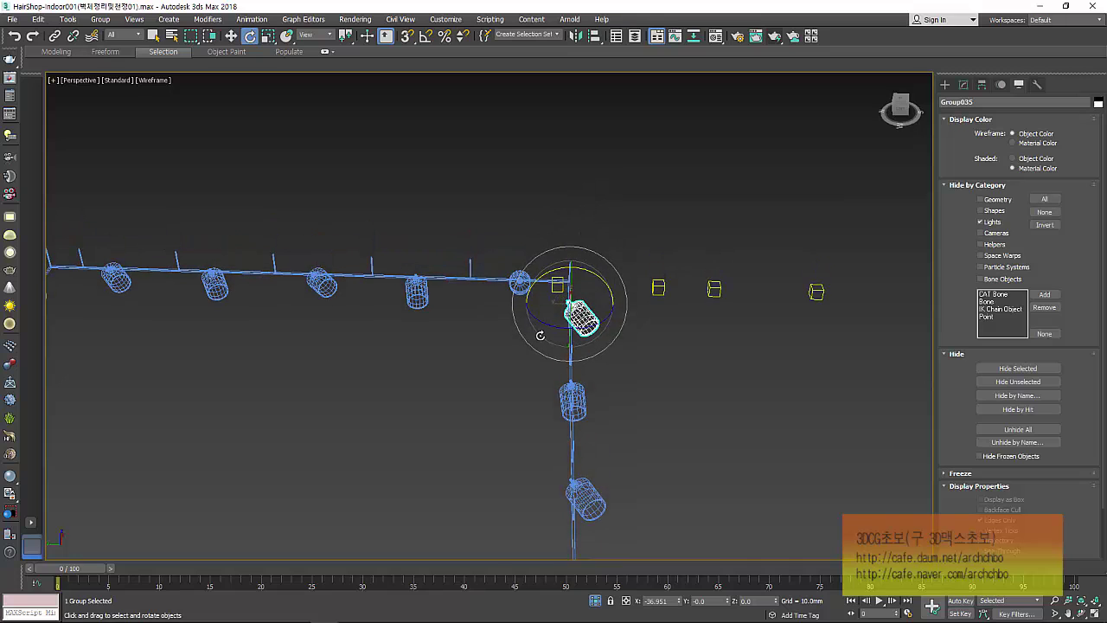
drag(533, 316, 650, 314)
Give the next lamp on the rail a slight tilt.
alt+middle_drag(650, 314, 561, 346)
click(613, 322)
scroll(614, 321, up, 2)
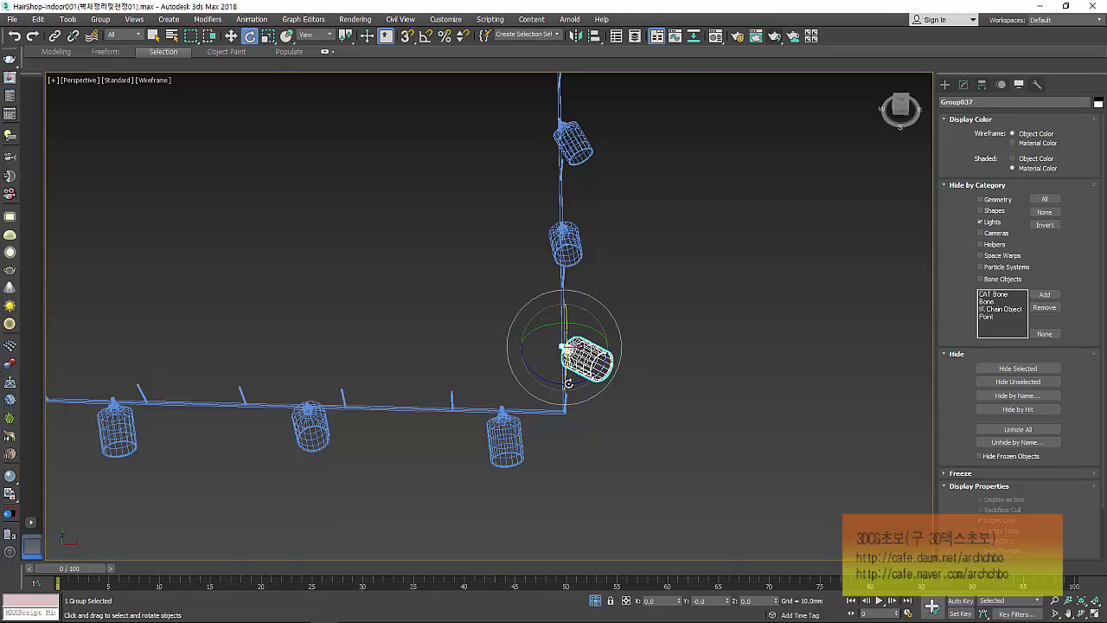
drag(563, 379, 621, 350)
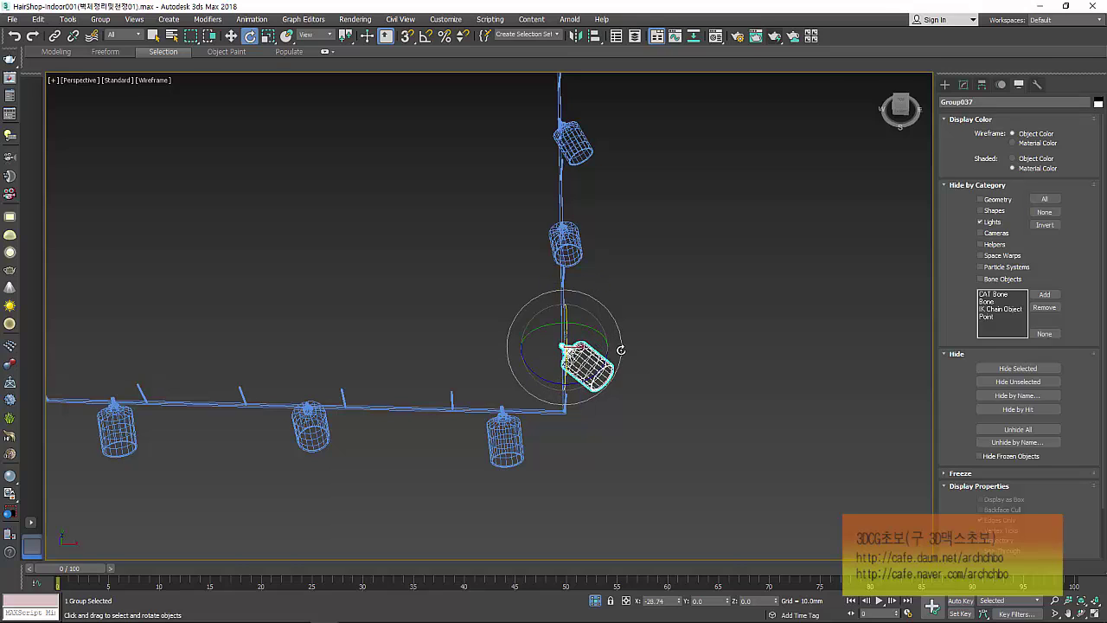
Angle Group039 and lean Group041 to the left.
click(568, 244)
drag(558, 198, 519, 193)
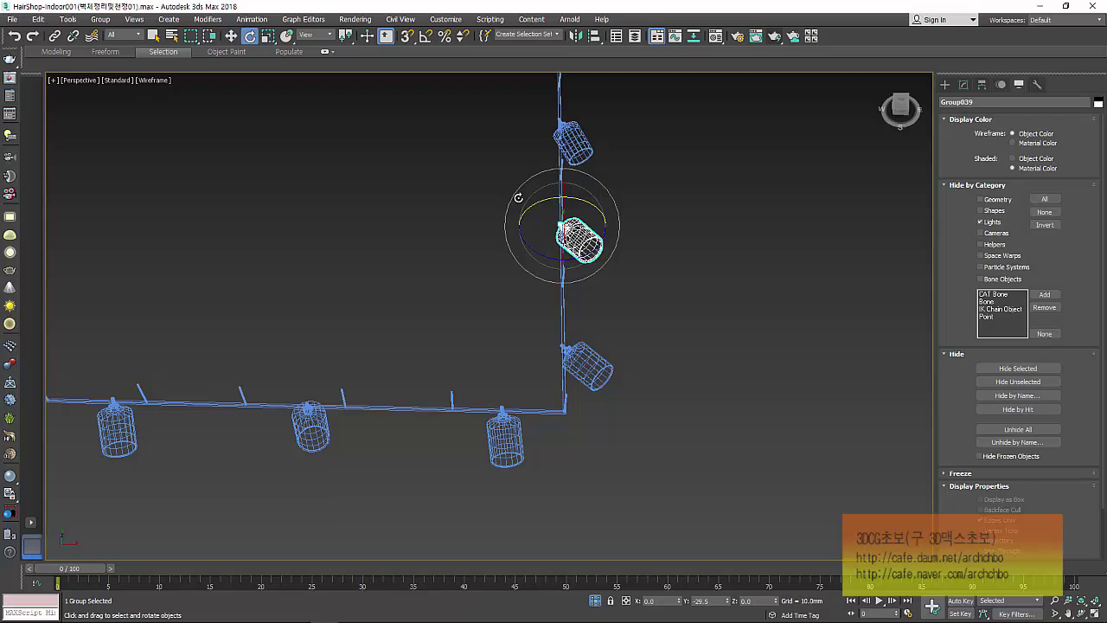
middle_drag(605, 203, 608, 378)
click(577, 294)
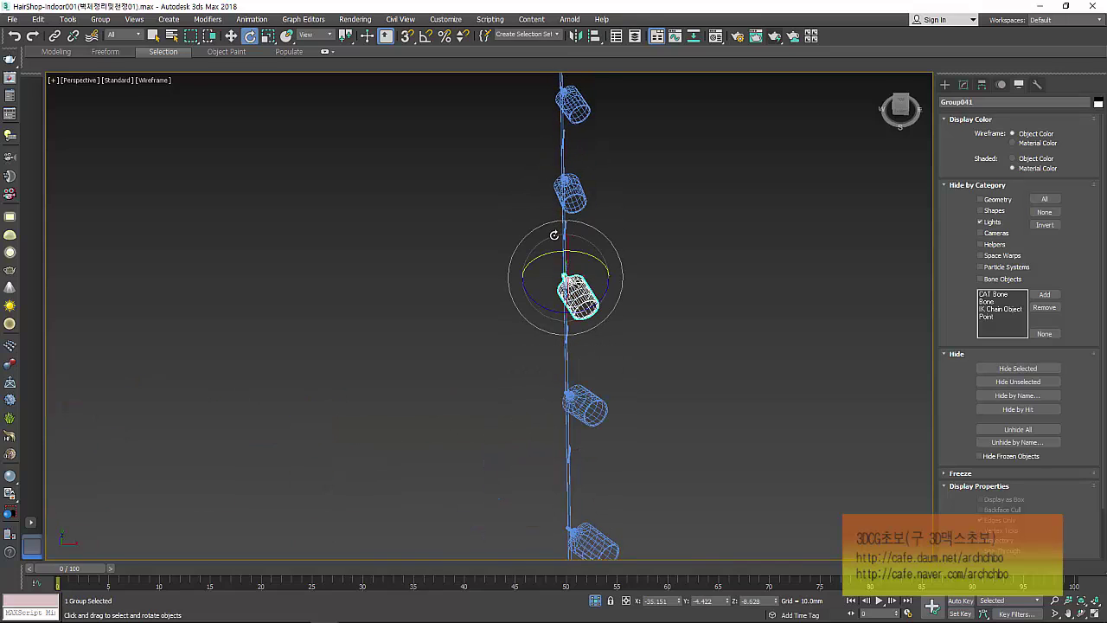
drag(550, 254, 595, 225)
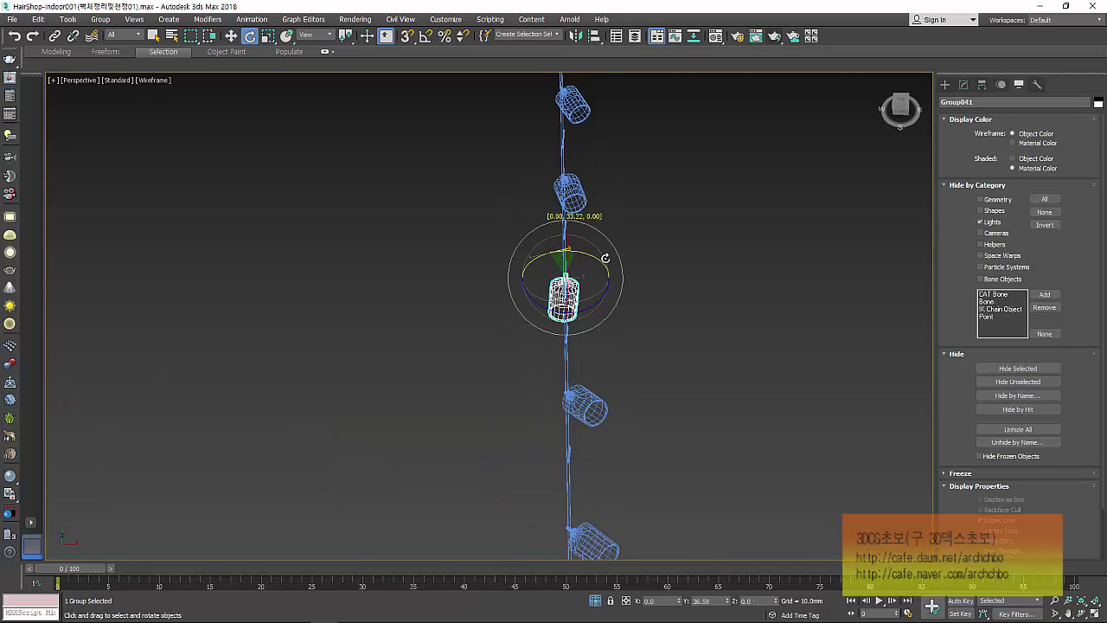
Tilt Group043 and select the top lamp, Group045.
click(571, 194)
drag(548, 154, 535, 153)
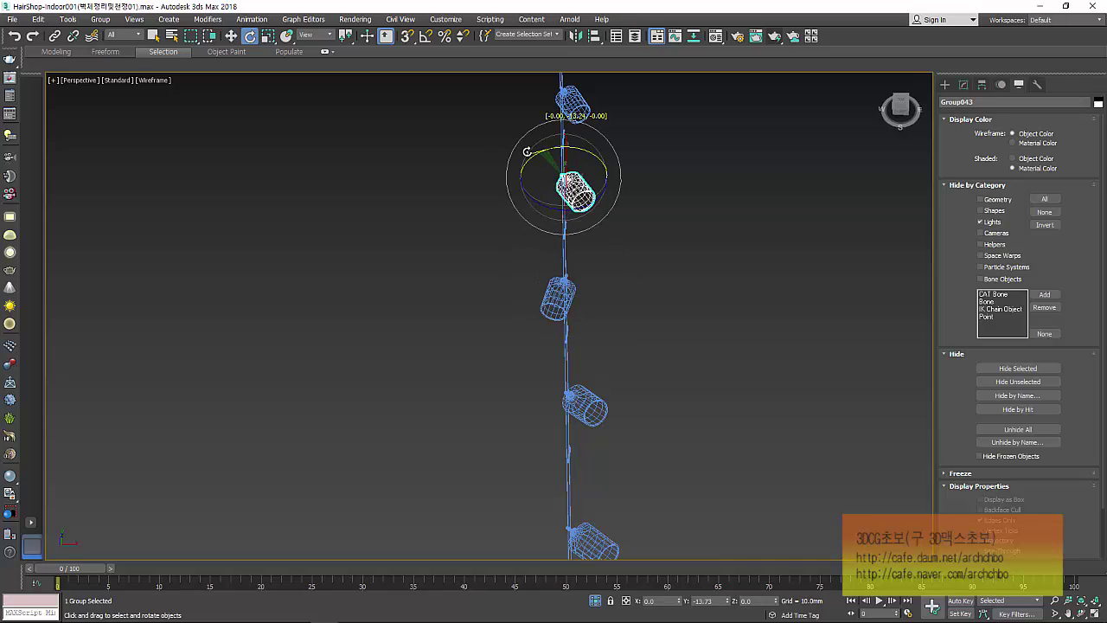
mouse_move(578, 230)
middle_down()
mouse_move(578, 395)
mouse_move(658, 350)
middle_up()
click(572, 249)
scroll(601, 242, down, 5)
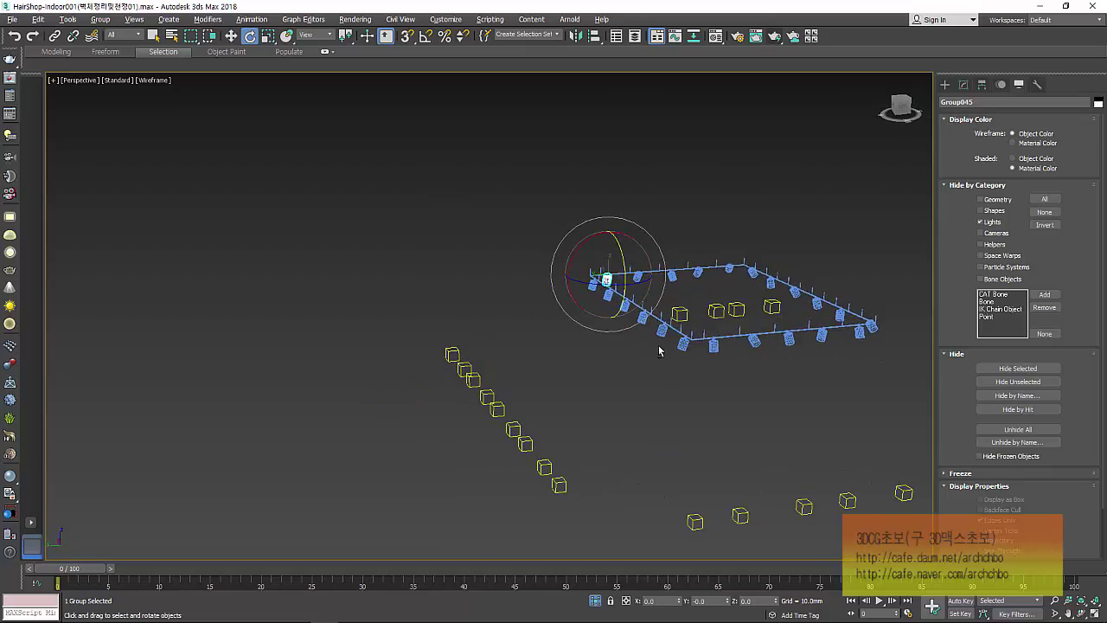
Show the lights, orbit around the lamp rectangle to review, then hide them again.
click(1002, 222)
scroll(639, 294, up, 5)
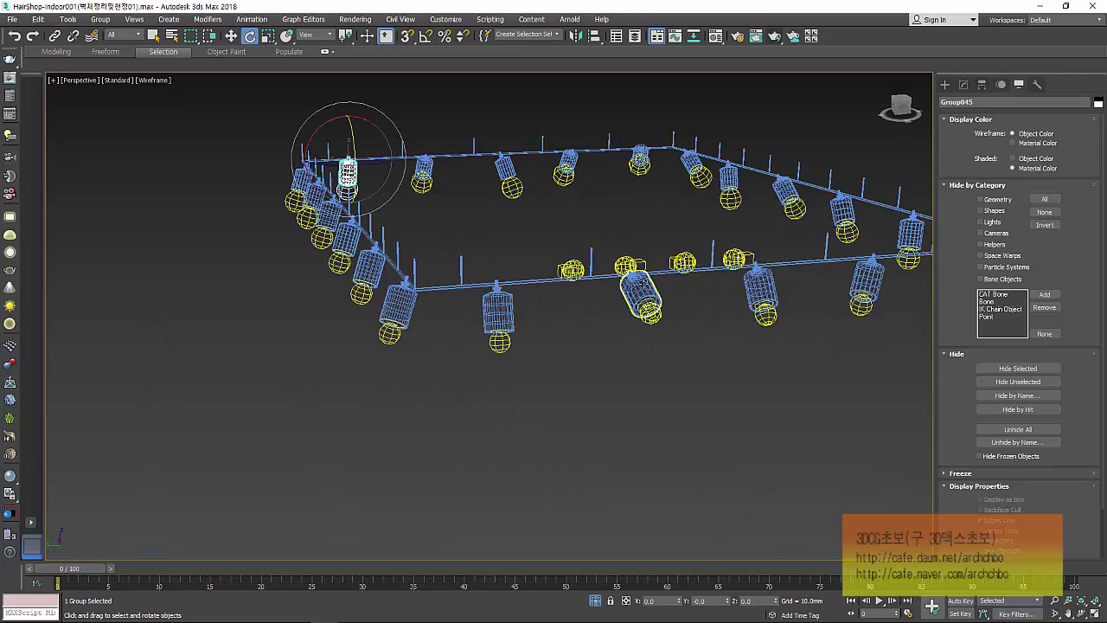
scroll(654, 283, up, 3)
mouse_move(655, 284)
alt+middle_down()
mouse_move(796, 275)
mouse_move(1062, 186)
alt+middle_up()
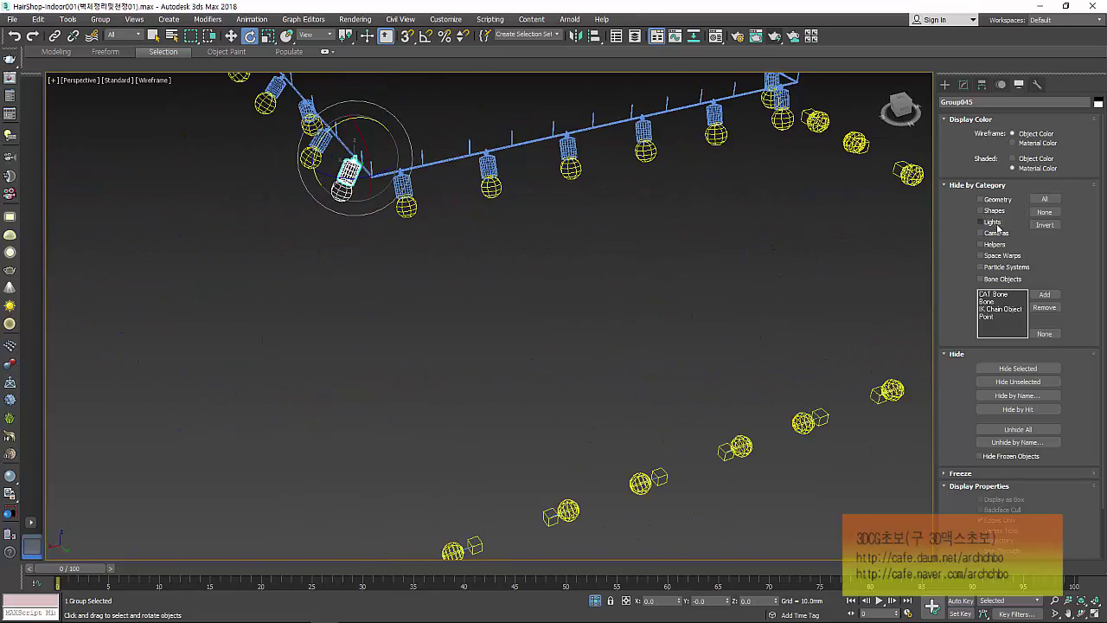
click(997, 229)
scroll(780, 252, down, 3)
scroll(619, 462, down, 3)
Frame the whole salon, toggle shading, and switch to the Top plan view.
key(shift+z)
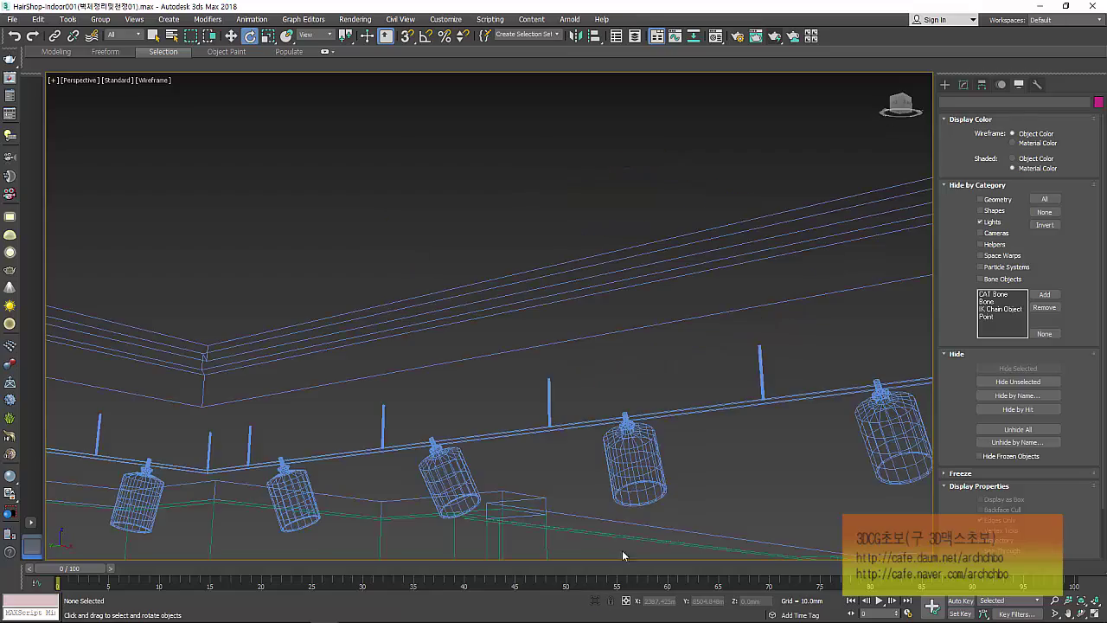
scroll(563, 274, down, 3)
scroll(558, 309, down, 5)
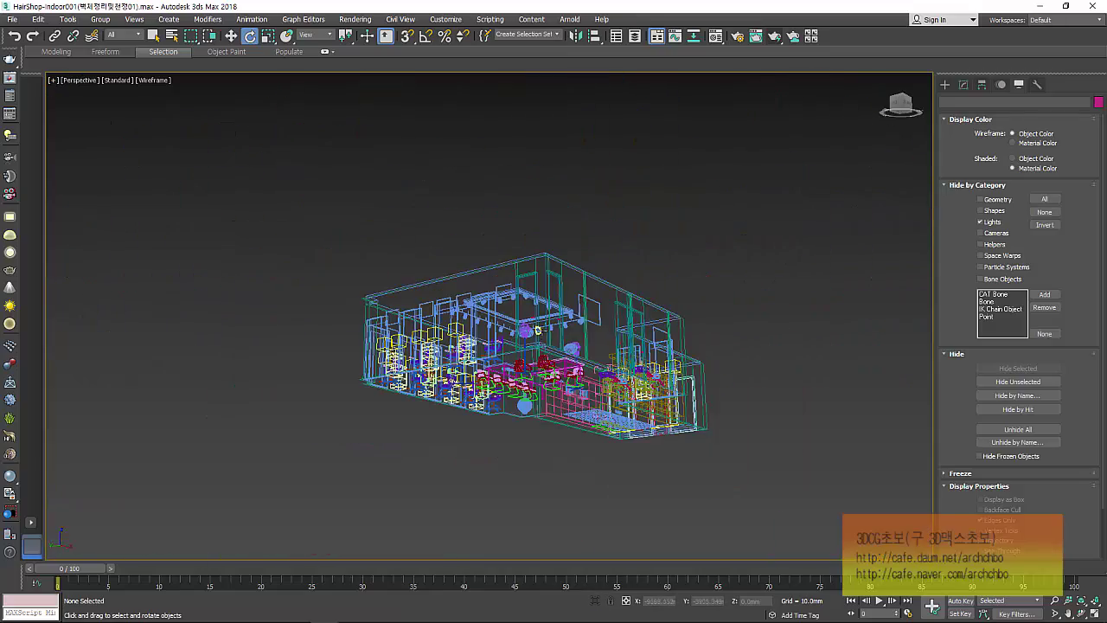
alt+middle_drag(550, 331, 565, 388)
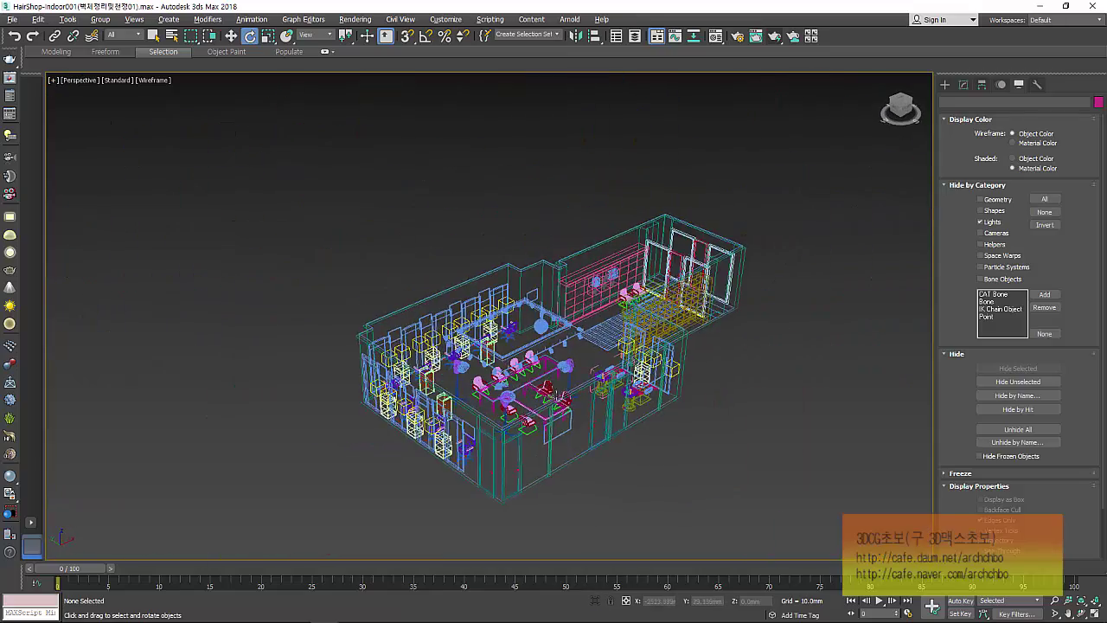
key(F3)
scroll(547, 370, up, 4)
scroll(547, 370, down, 3)
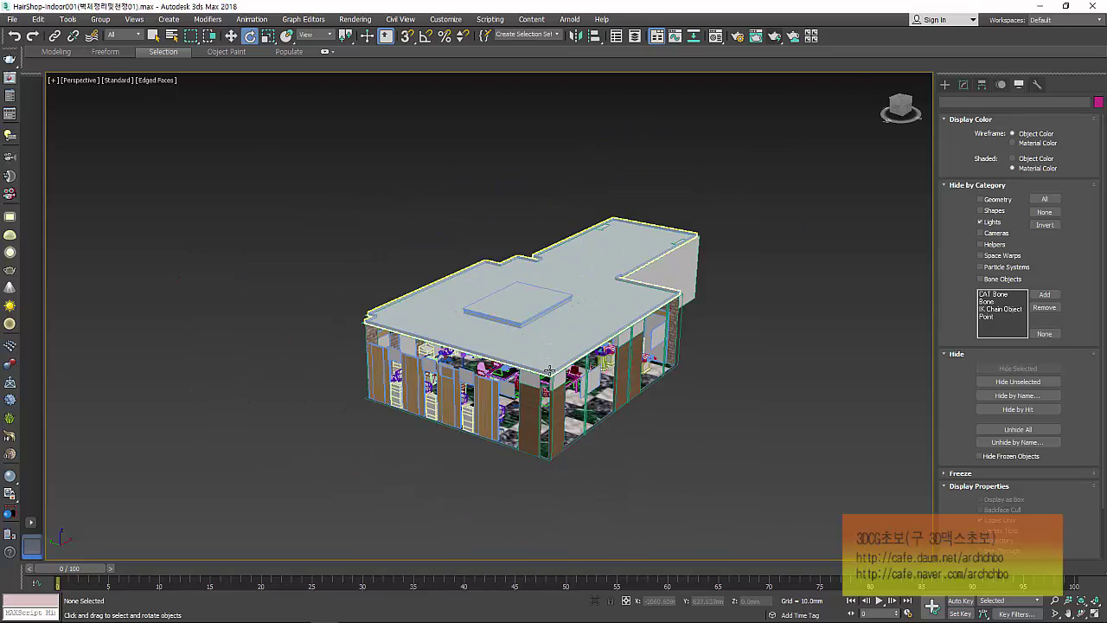
key(t)
scroll(563, 377, down, 6)
scroll(570, 380, down, 2)
middle_drag(569, 380, 444, 305)
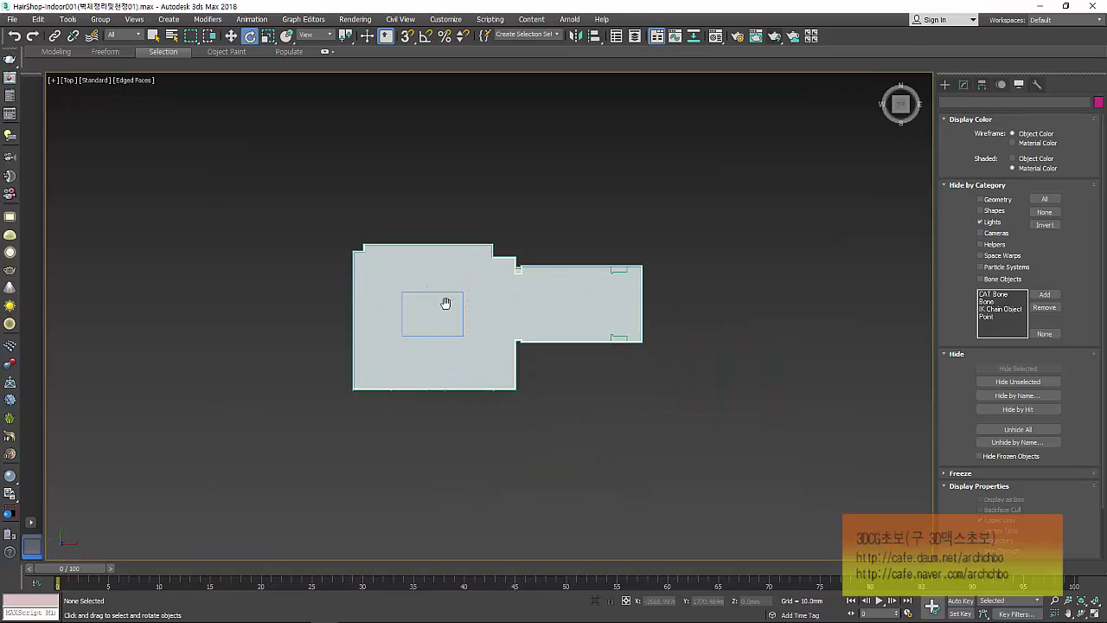
Place a physical camera at the plan's right end aiming left, then return to wireframe.
click(946, 84)
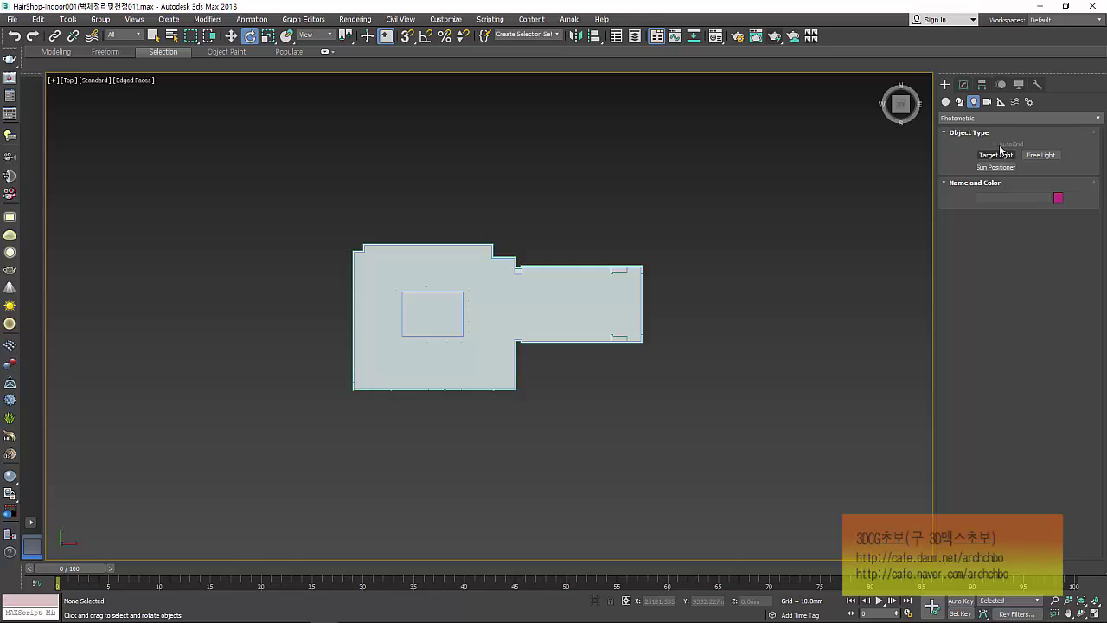
click(987, 101)
click(1004, 155)
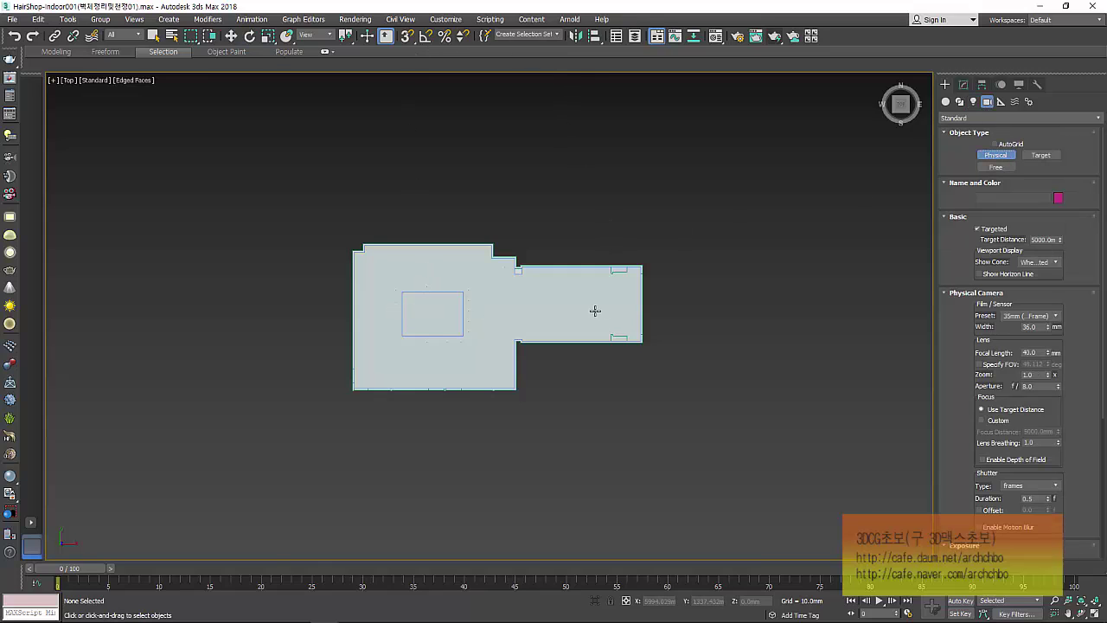
drag(593, 306, 385, 307)
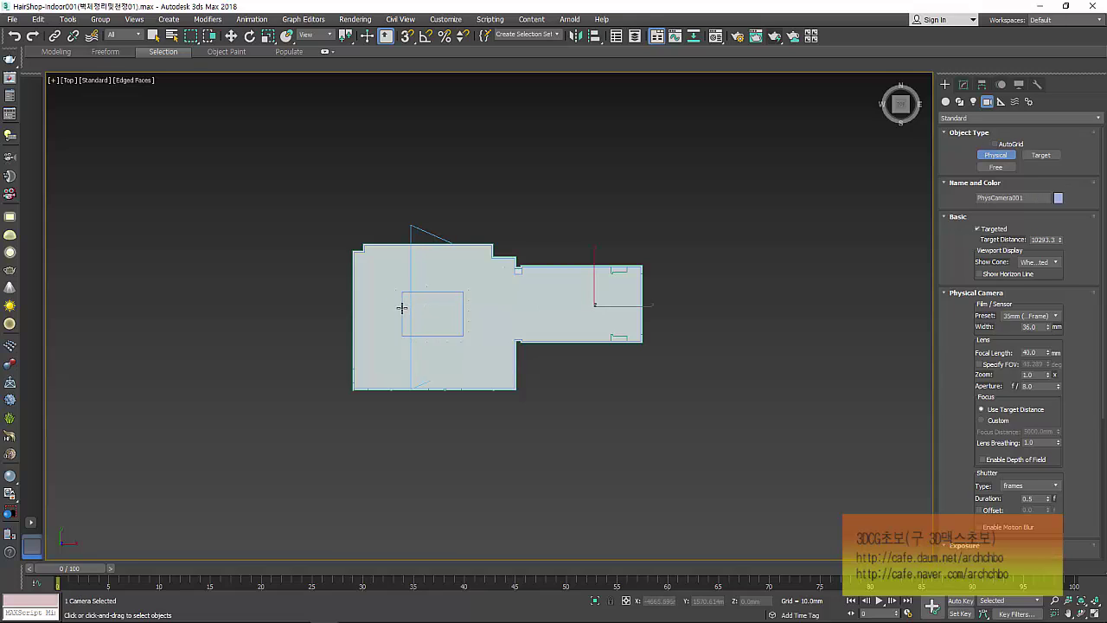
key(F3)
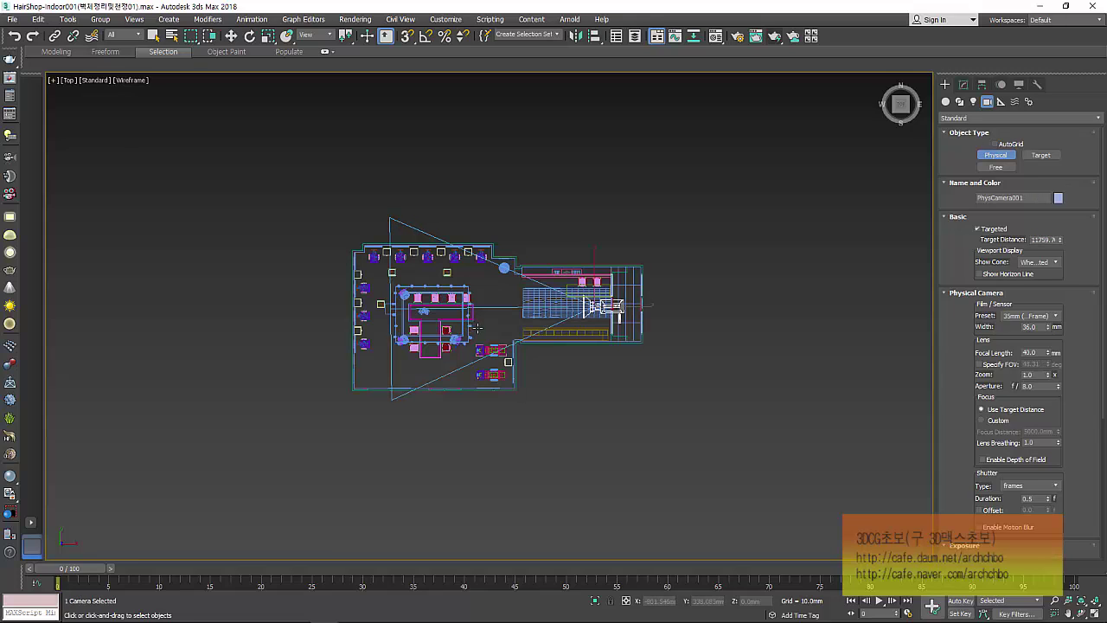
View through PhysCamera001, shaded, framing it to include the ceiling.
key(e)
key(c)
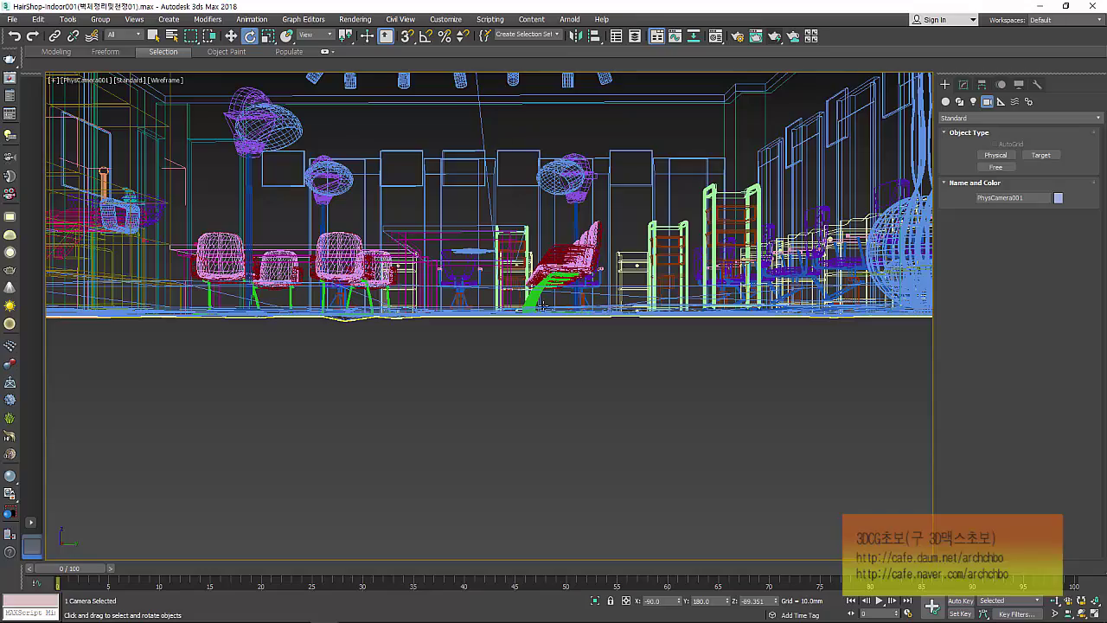
mouse_move(523, 286)
middle_down()
mouse_move(523, 417)
mouse_move(545, 381)
middle_up()
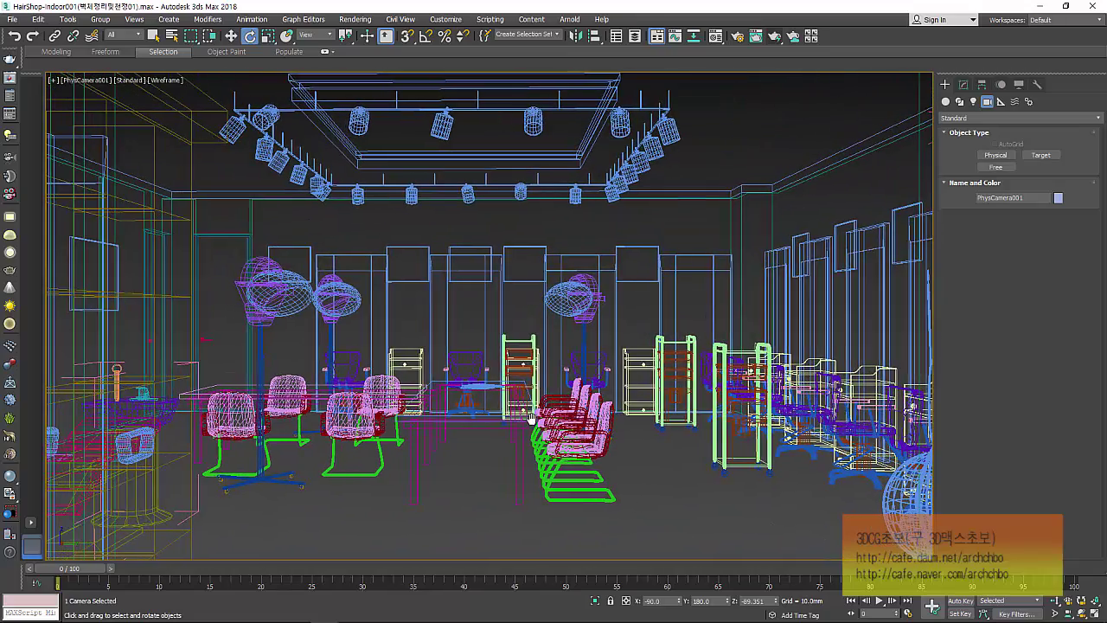
key(F3)
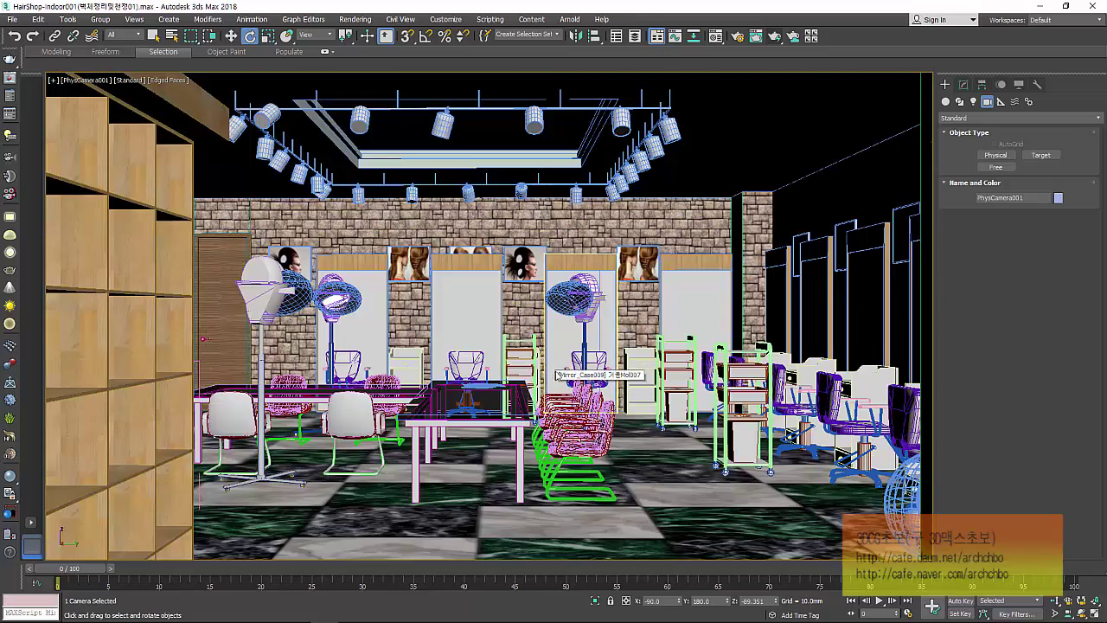
middle_drag(545, 377, 513, 355)
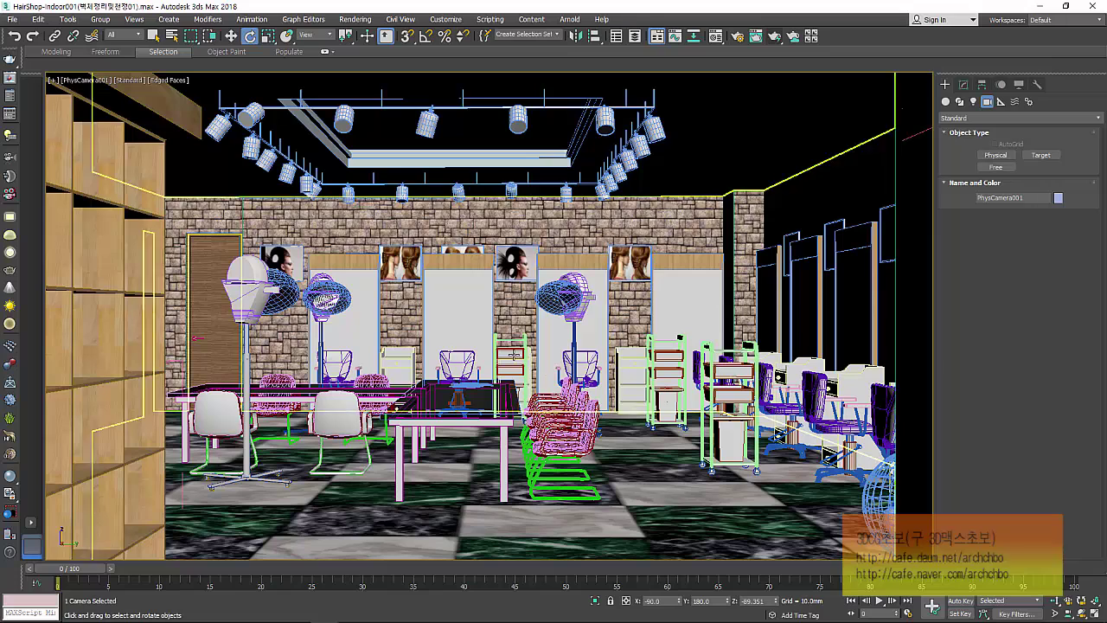
With the Move tool, select four wall pictures in the camera view.
click(230, 36)
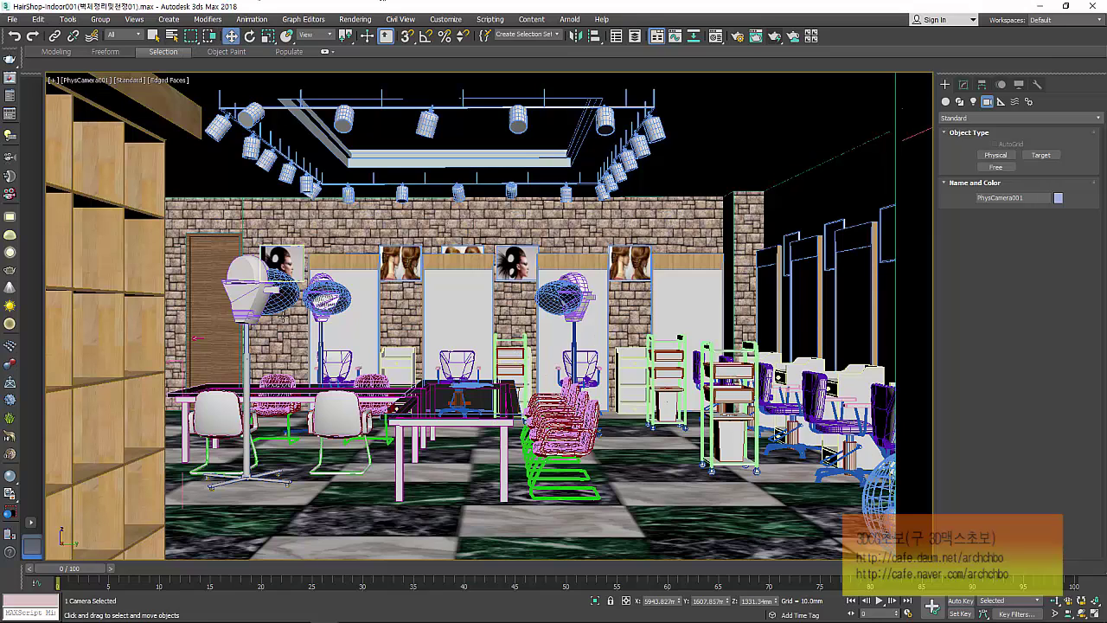
click(281, 259)
ctrl+click(398, 267)
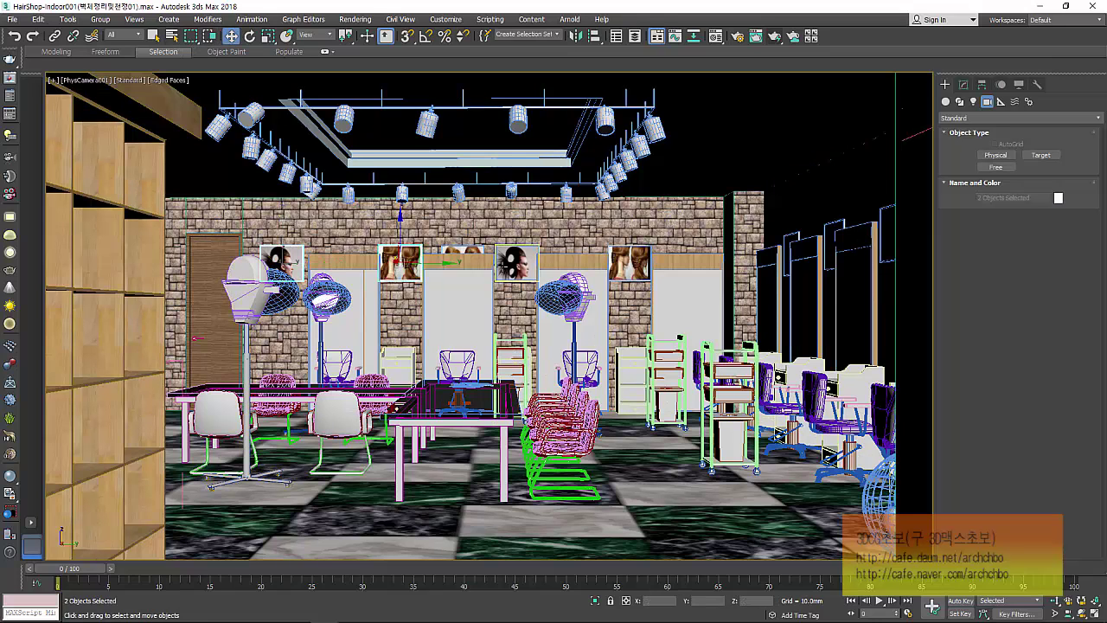
ctrl+click(516, 264)
ctrl+click(628, 263)
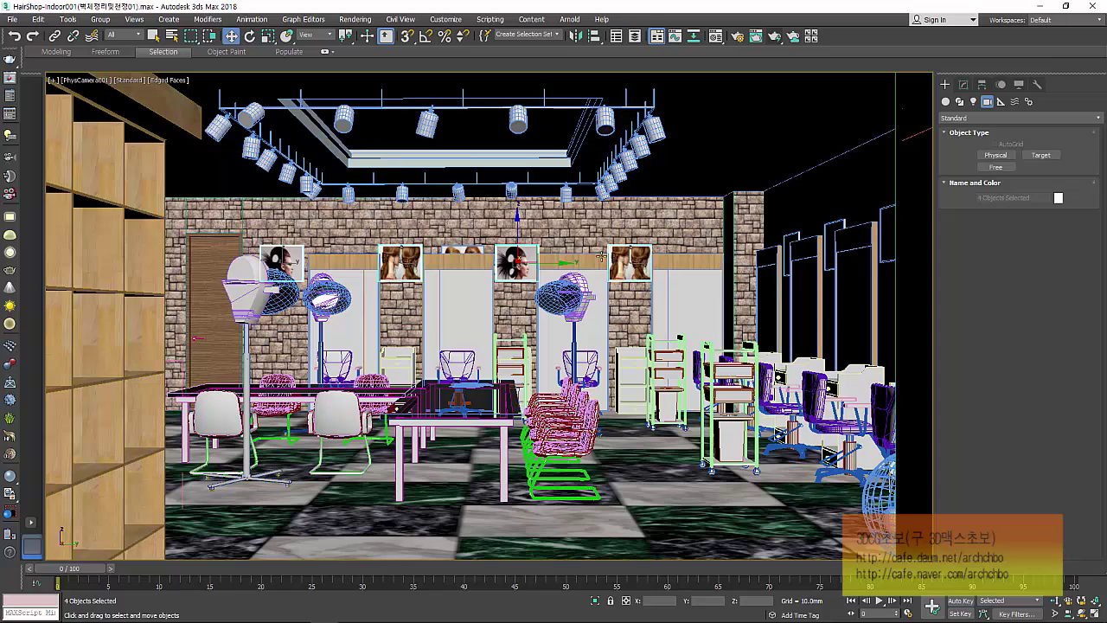
Select pictures PIC001 through PIC012 with Select by Name.
click(171, 35)
scroll(129, 207, down, 4)
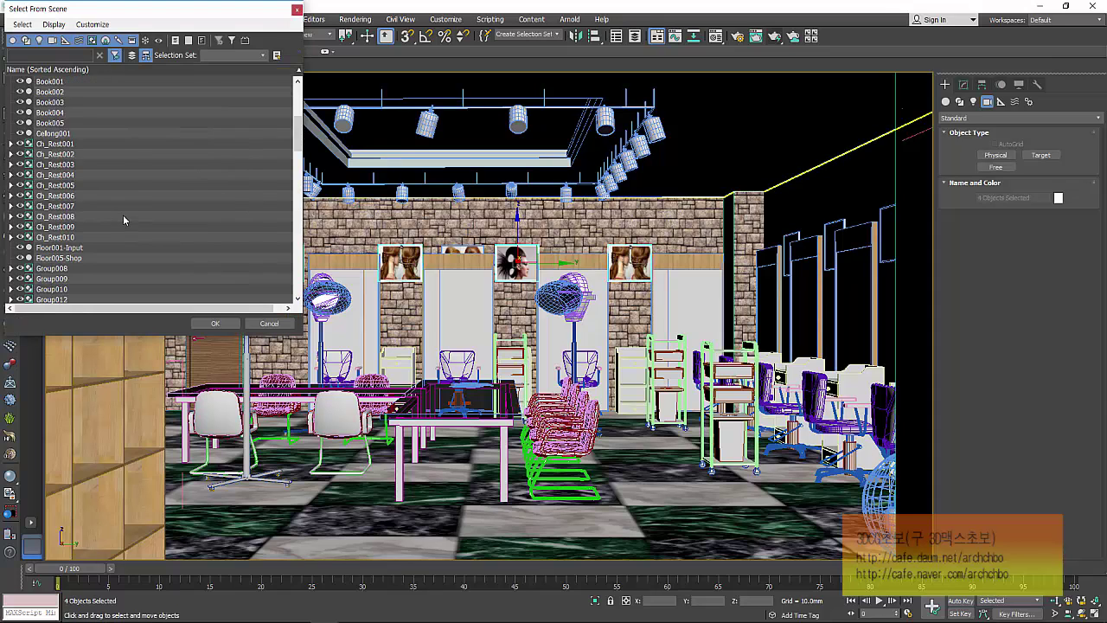
scroll(123, 214, down, 3)
scroll(122, 215, down, 2)
scroll(125, 217, down, 2)
scroll(127, 214, down, 2)
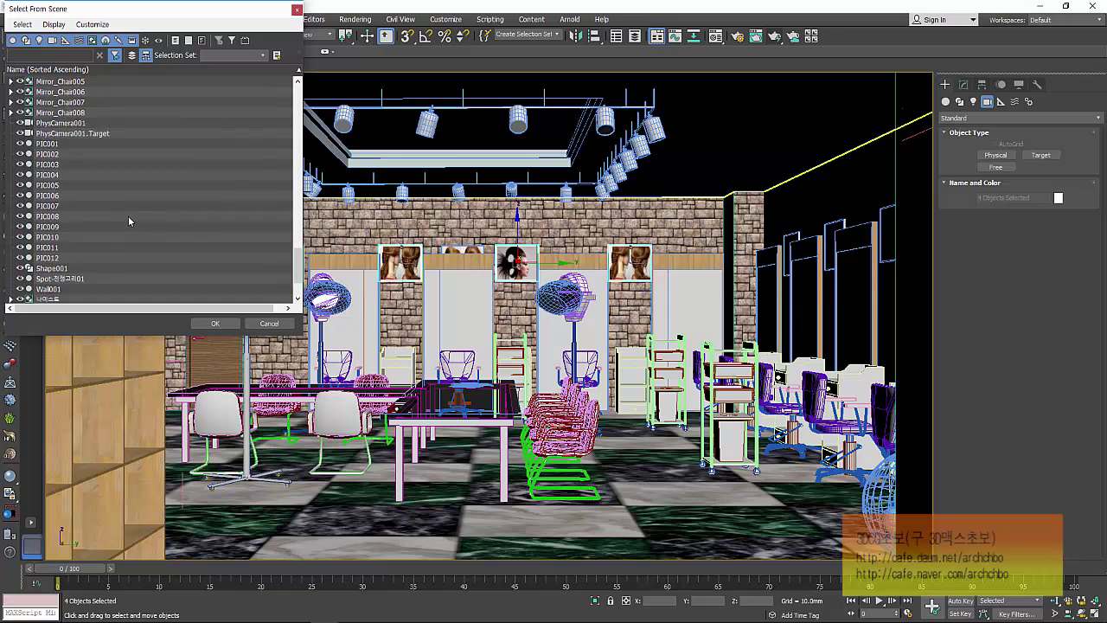
scroll(127, 212, down, 2)
click(71, 135)
click(70, 146)
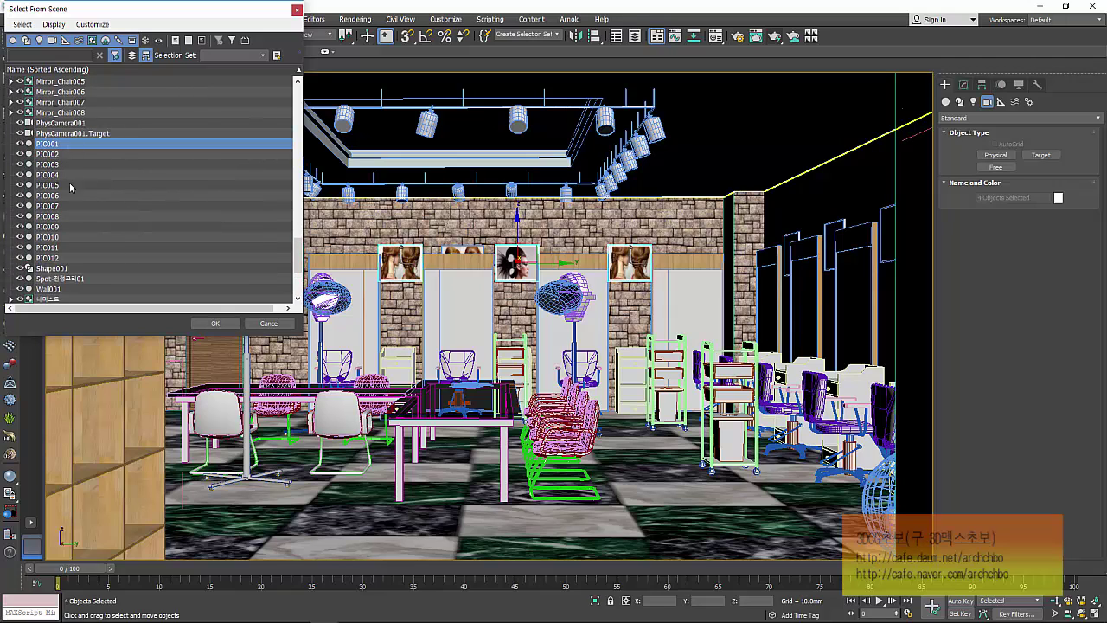
shift+click(75, 257)
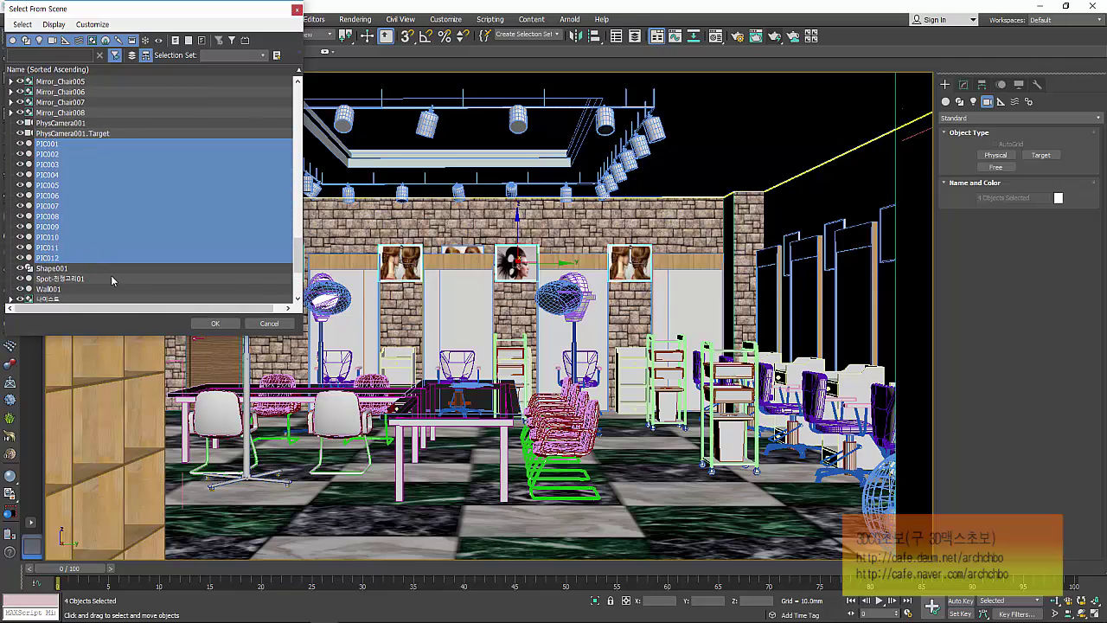
click(213, 323)
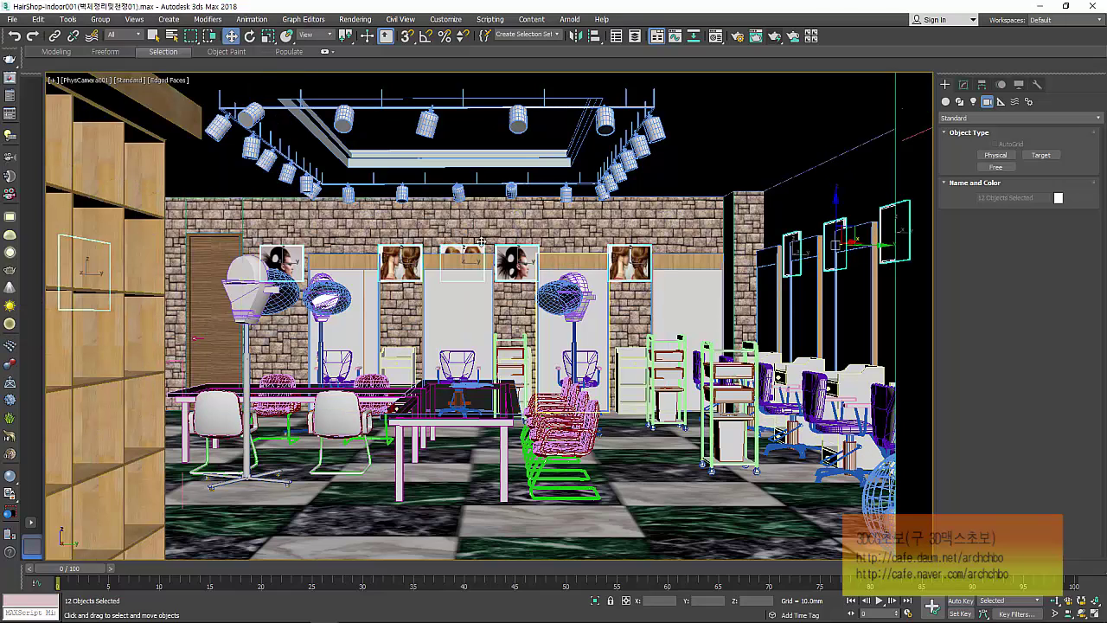
Raise the twelve pictures higher along Z and delete PIC006.
drag(831, 226, 840, 167)
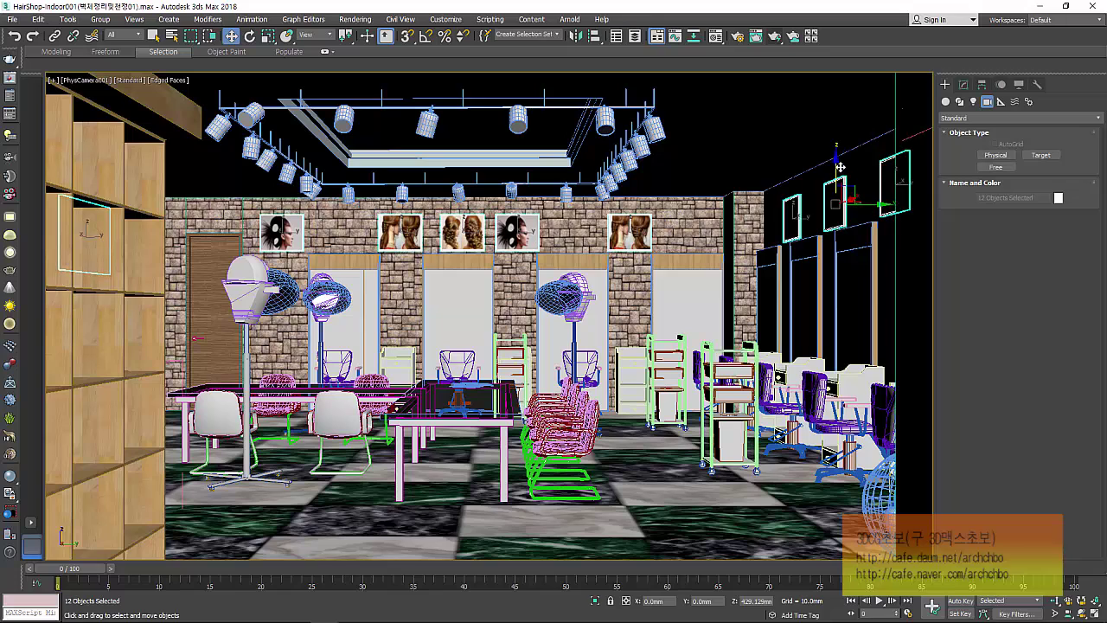
click(472, 240)
key(Delete)
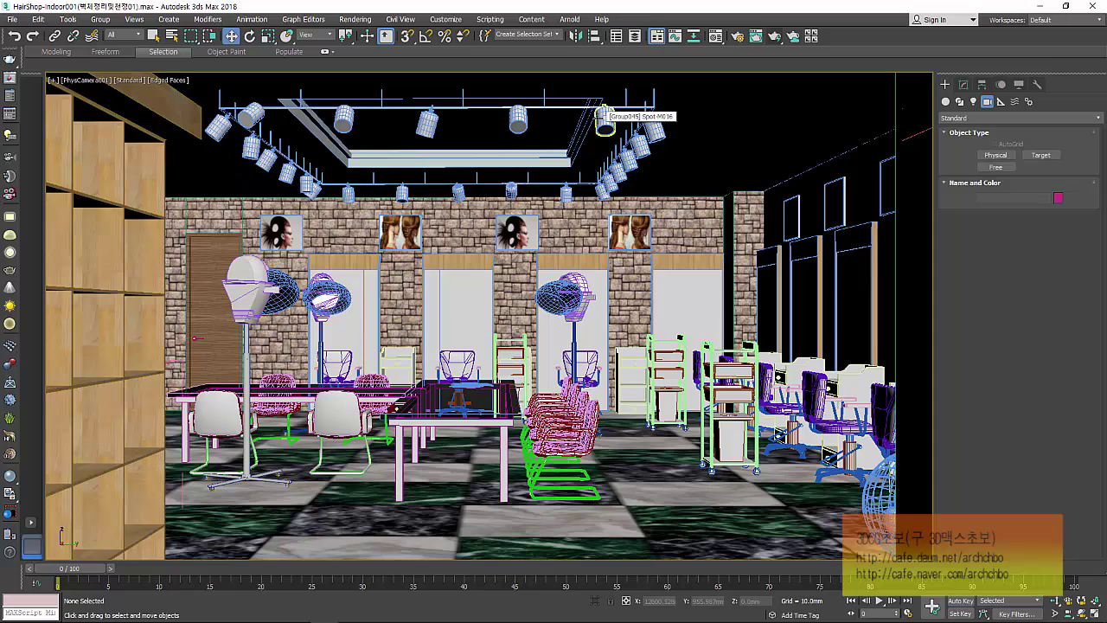
Pick the spotlight and ceiling frame, then choose Celiong001 in the Select From Scene list.
click(603, 115)
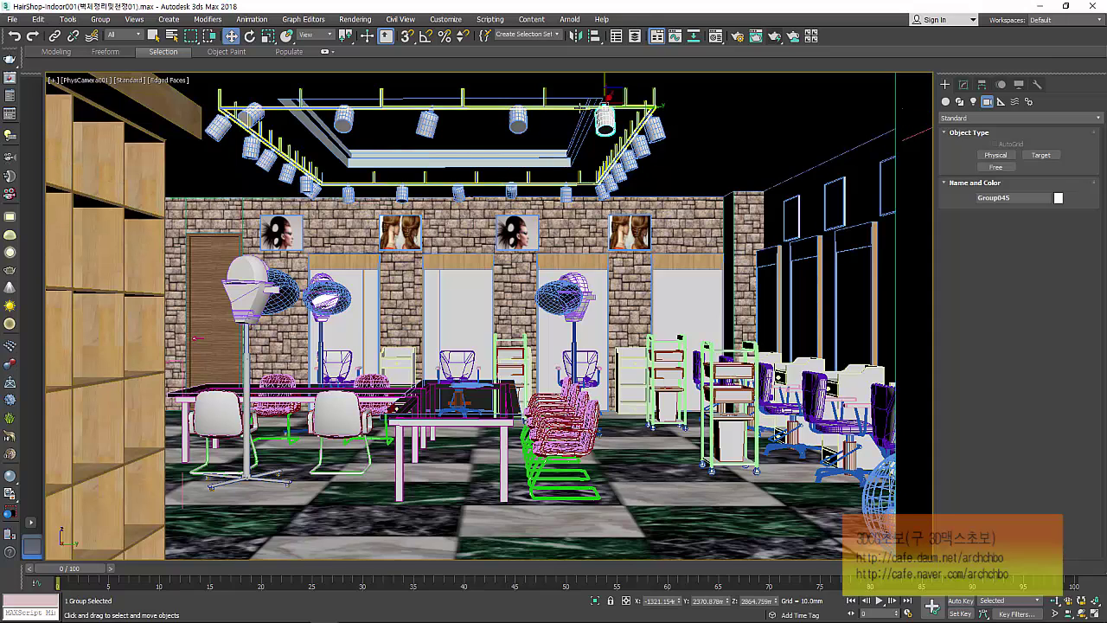
ctrl+click(578, 99)
click(171, 36)
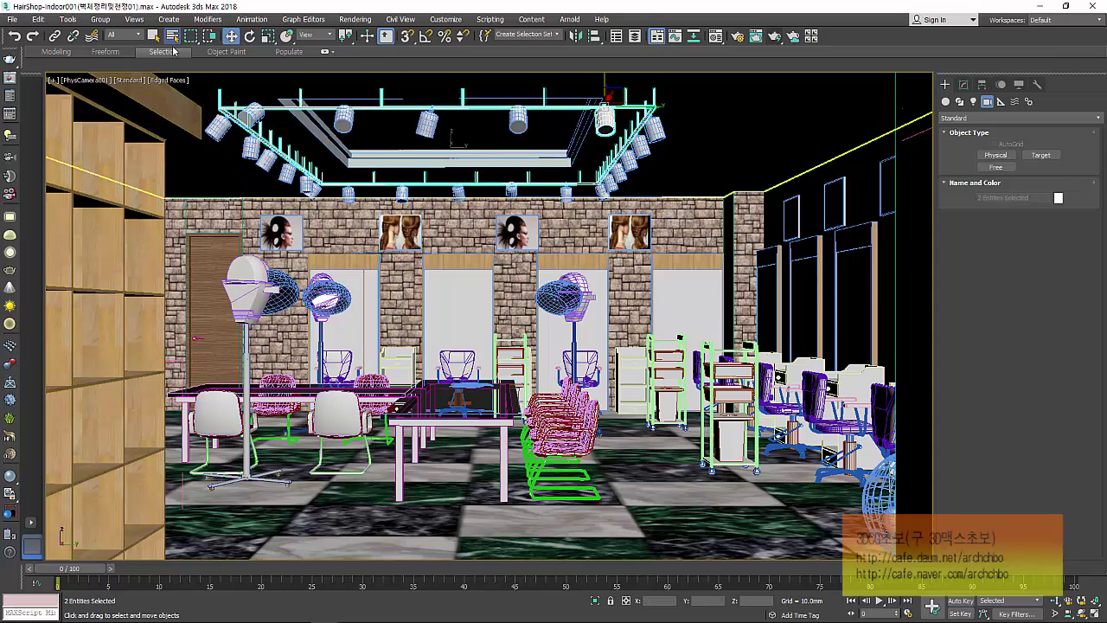
scroll(173, 178, down, 5)
scroll(157, 189, down, 10)
scroll(157, 189, down, 5)
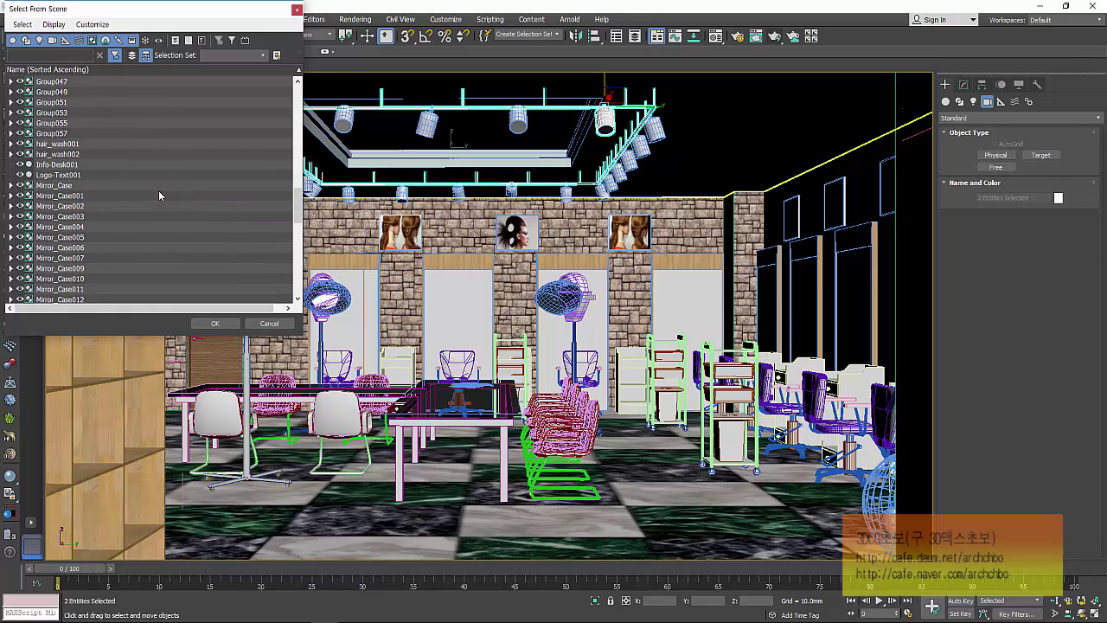
scroll(158, 191, down, 3)
scroll(159, 191, down, 4)
scroll(159, 191, down, 2)
scroll(159, 191, up, 3)
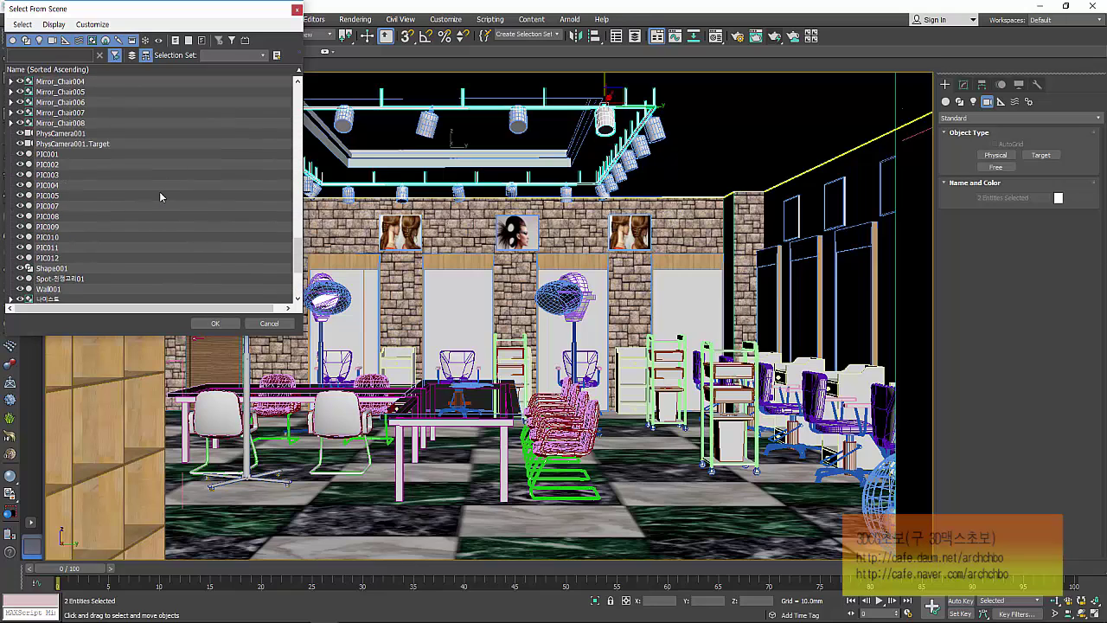
scroll(160, 191, up, 3)
scroll(206, 190, up, 5)
scroll(206, 192, up, 3)
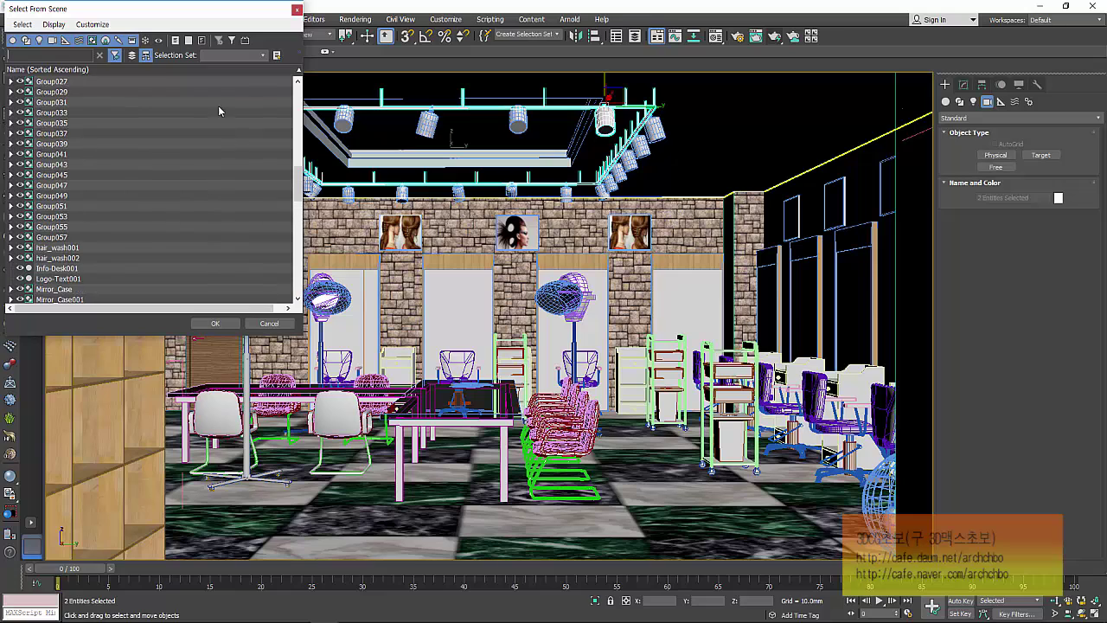
scroll(138, 144, up, 3)
scroll(143, 145, up, 3)
scroll(143, 146, up, 5)
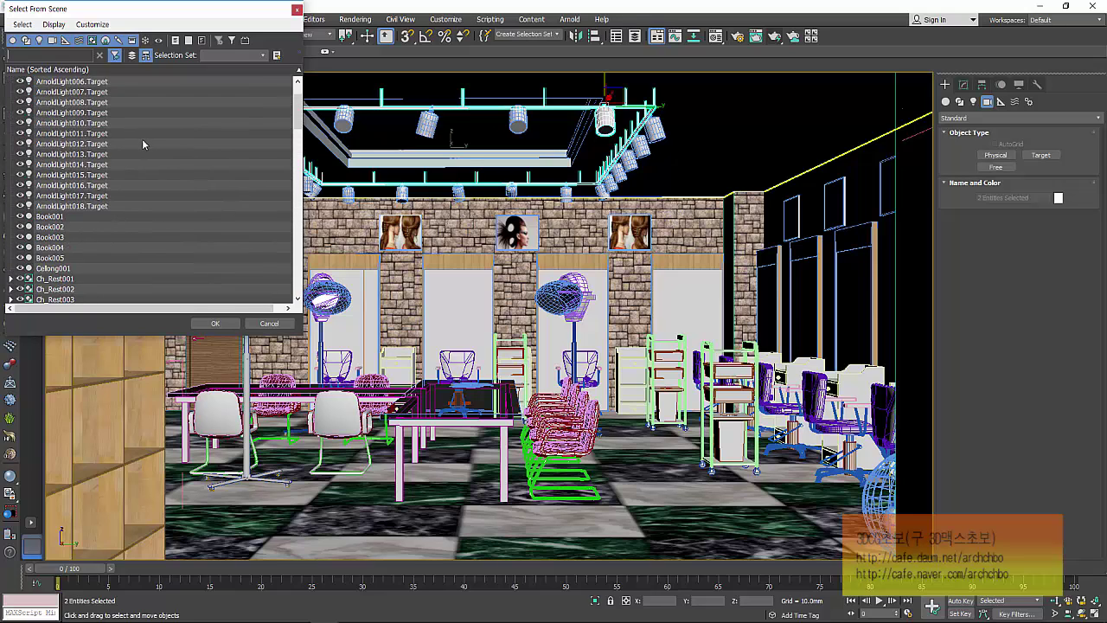
scroll(138, 143, up, 4)
scroll(137, 148, down, 4)
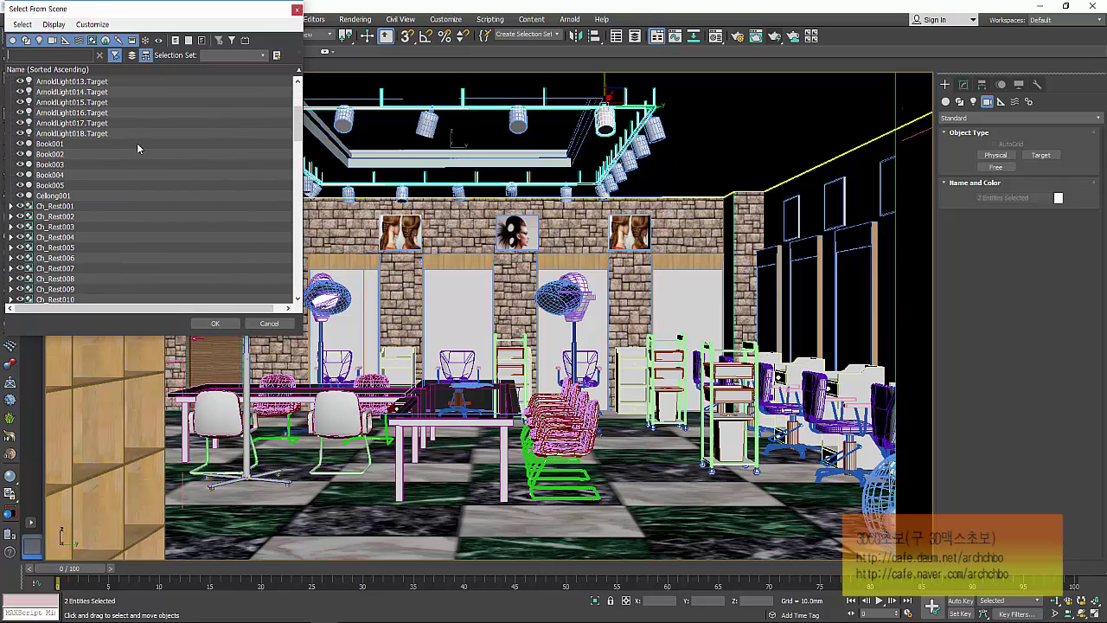
click(72, 196)
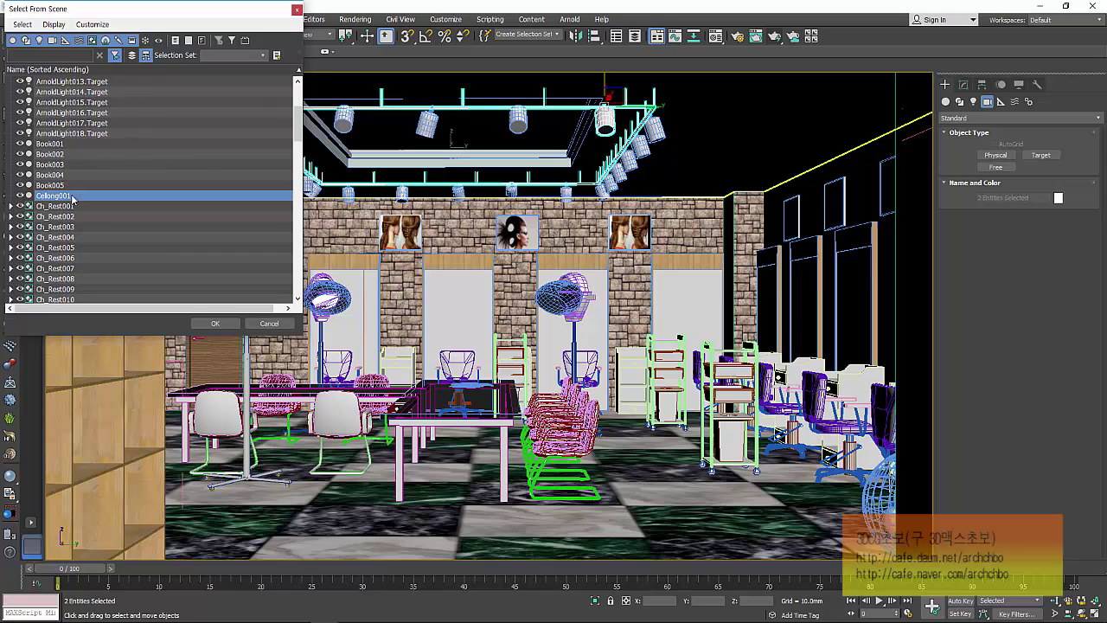
Add the ceiling spotlight to the Celiong001 pick and confirm the selection with OK.
scroll(90, 191, down, 1)
scroll(90, 191, down, 1)
scroll(90, 191, down, 1)
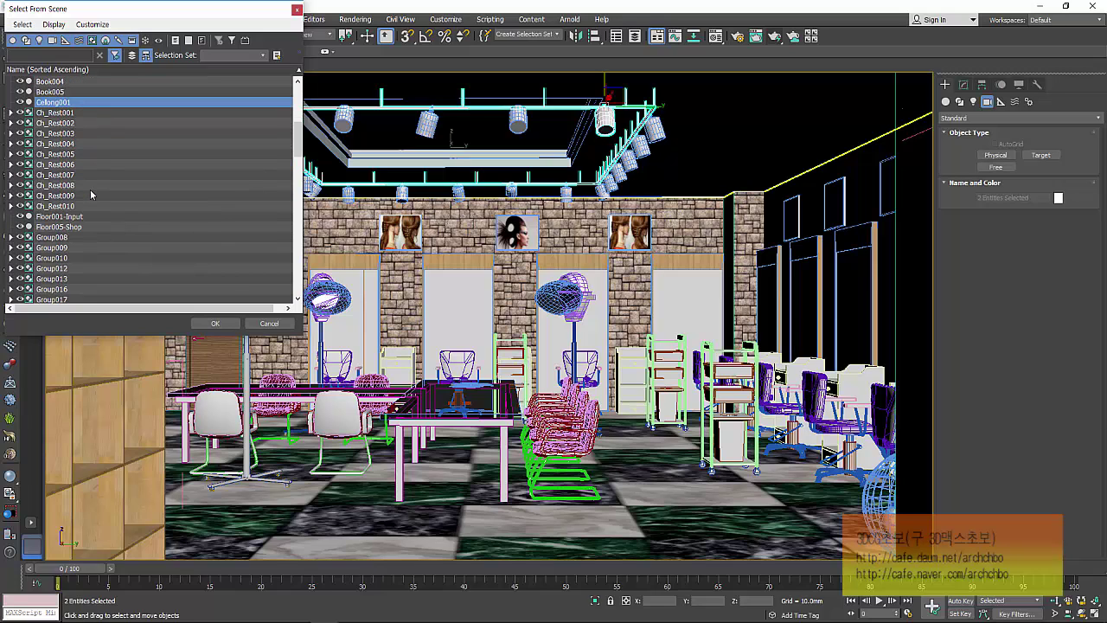
scroll(101, 192, down, 7)
scroll(112, 194, down, 4)
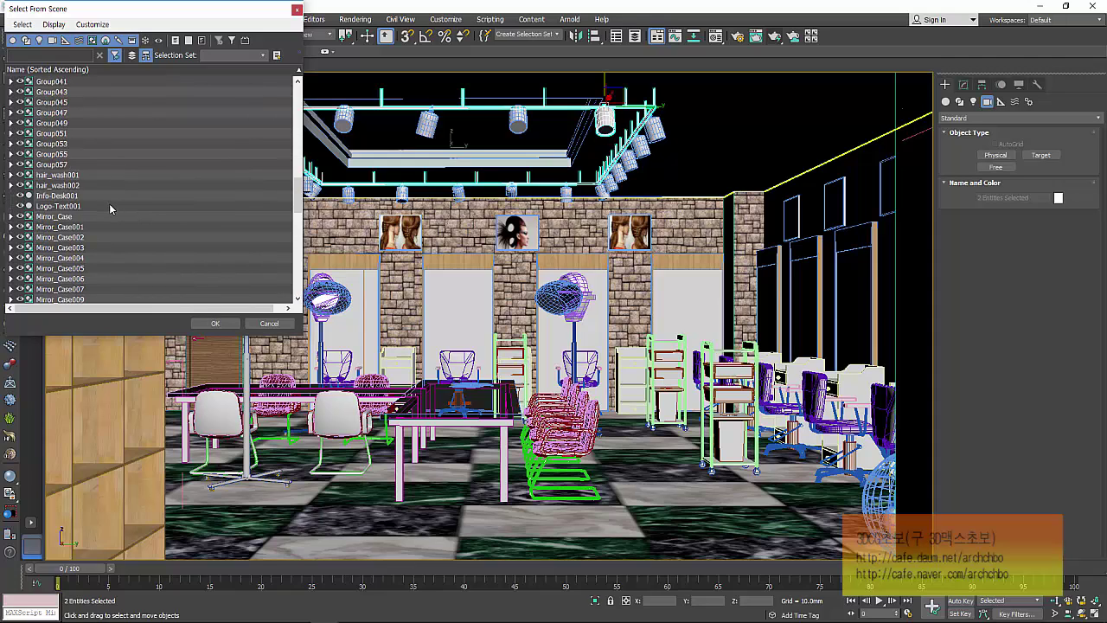
scroll(109, 203, down, 5)
scroll(109, 203, down, 2)
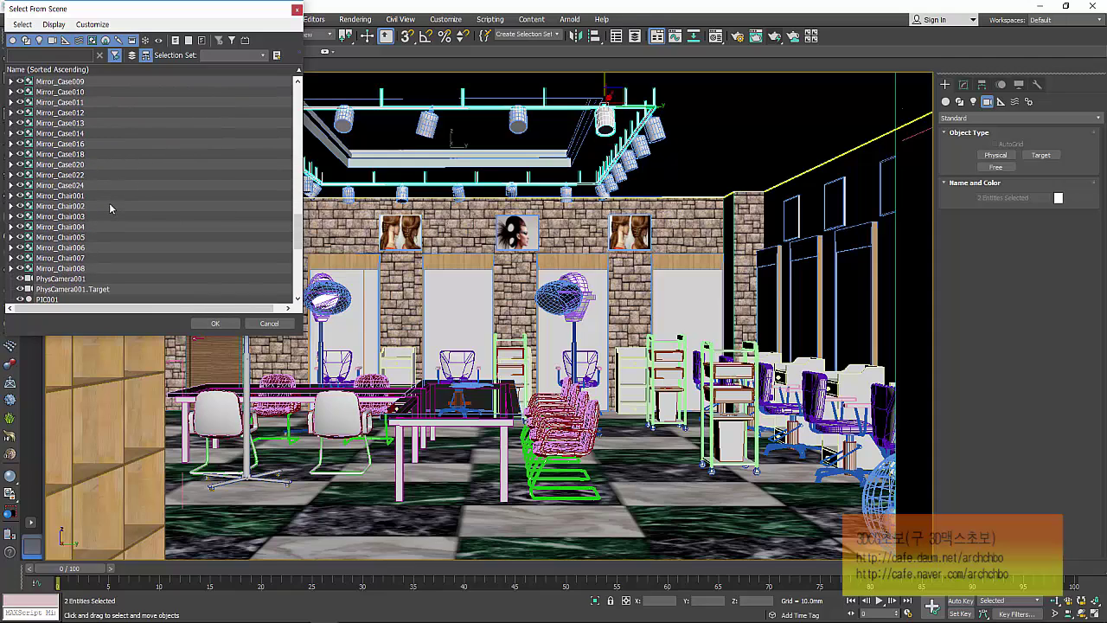
scroll(109, 202, down, 1)
scroll(110, 207, down, 7)
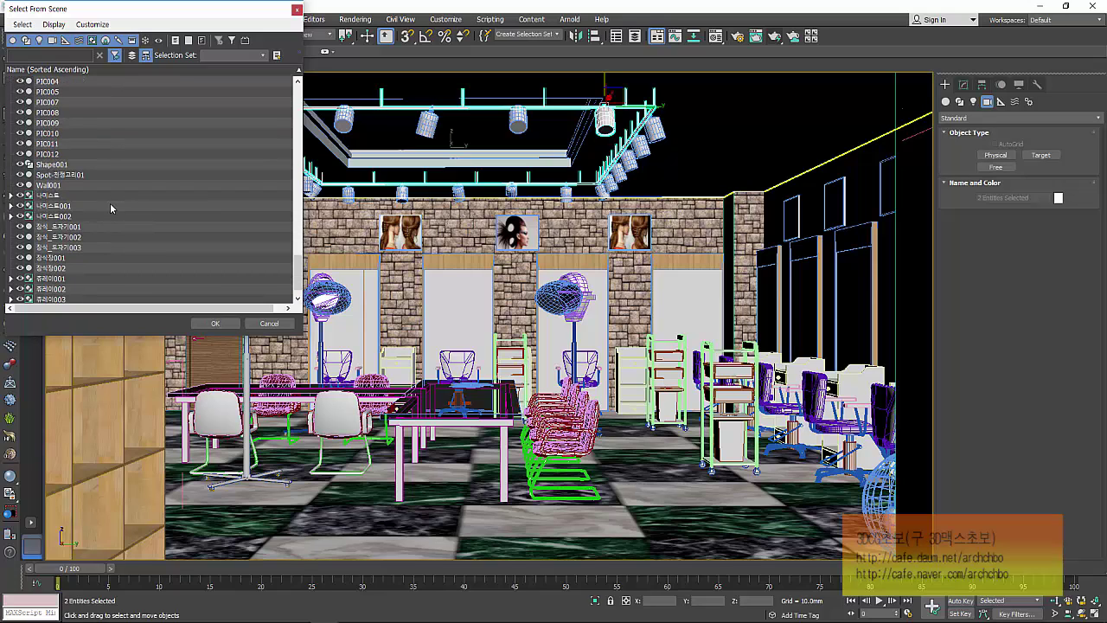
scroll(110, 207, down, 1)
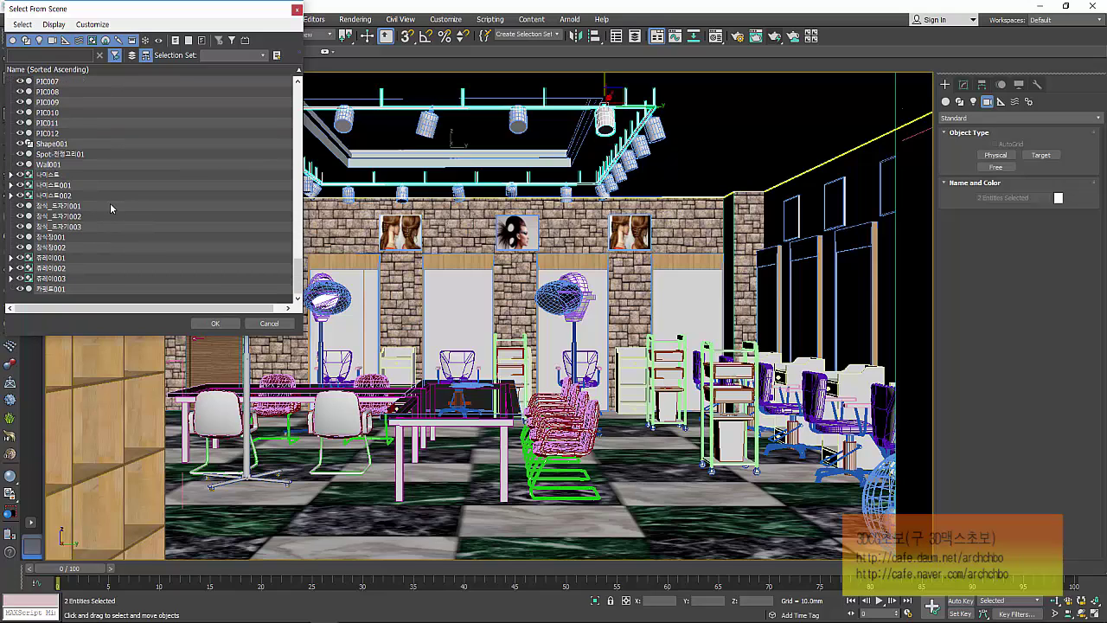
click(96, 153)
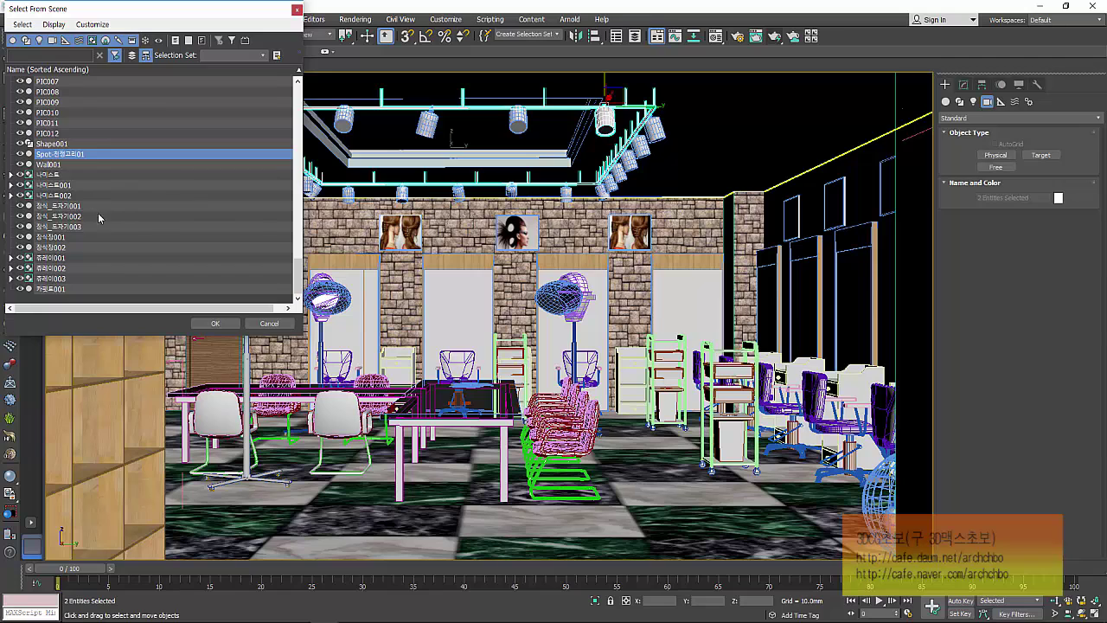
click(215, 324)
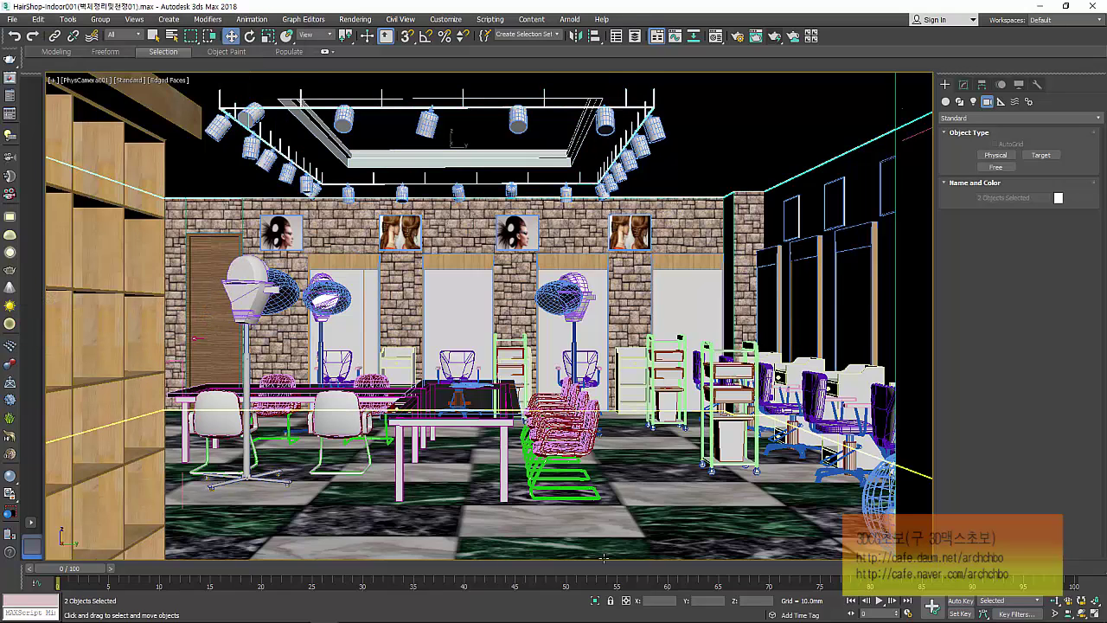
Isolate the two ceiling objects and view the plan from Bottom in wireframe, nothing selected.
click(596, 599)
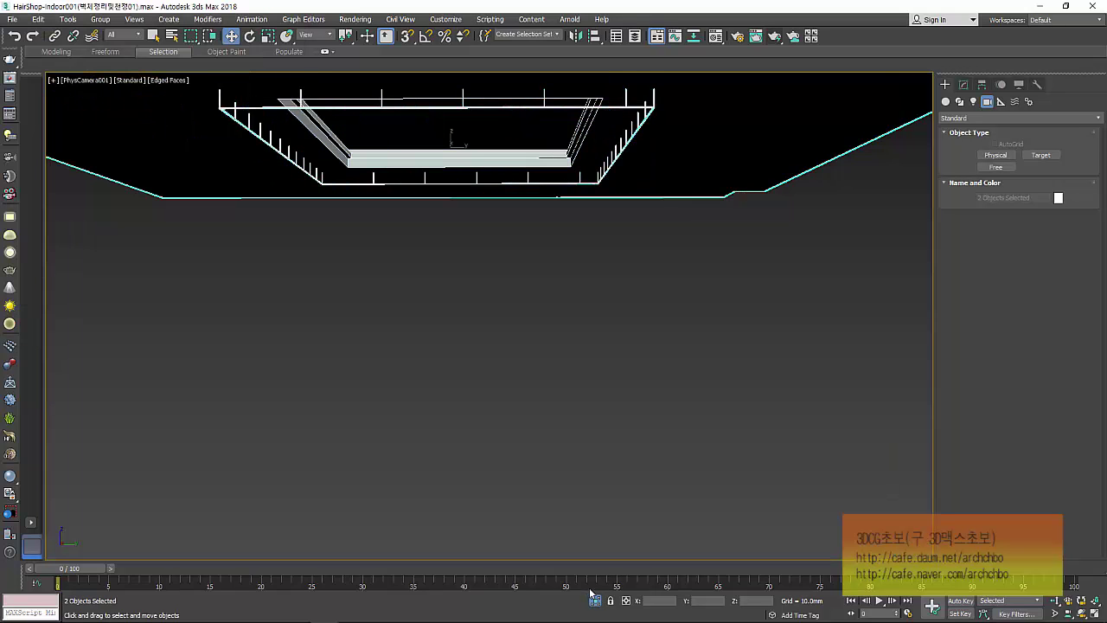
key(t)
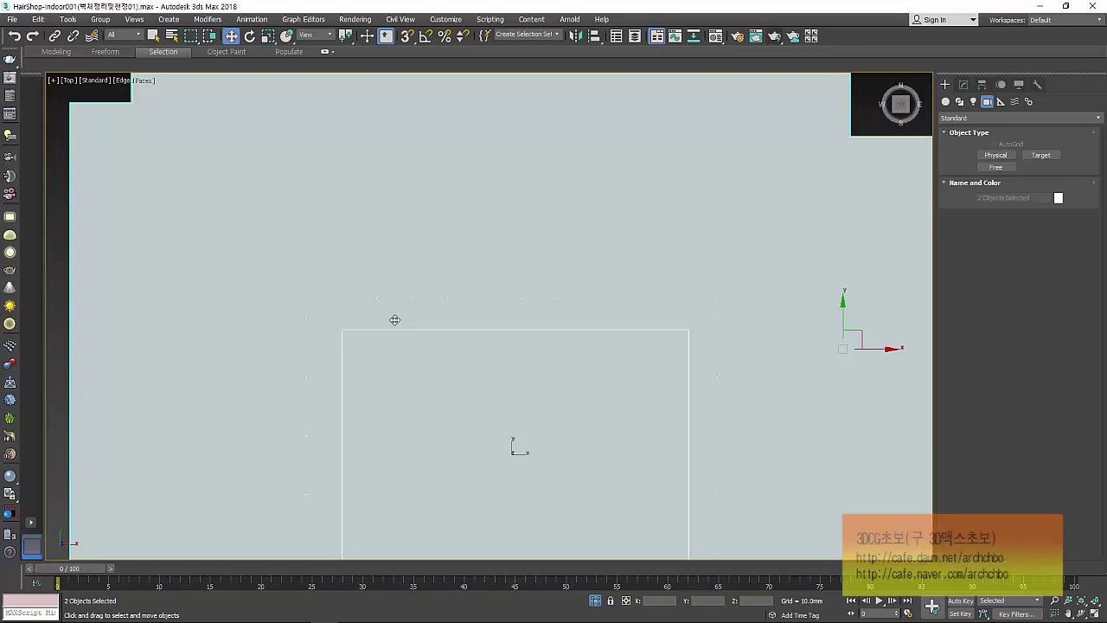
scroll(416, 324, down, 5)
key(F3)
scroll(432, 340, up, 2)
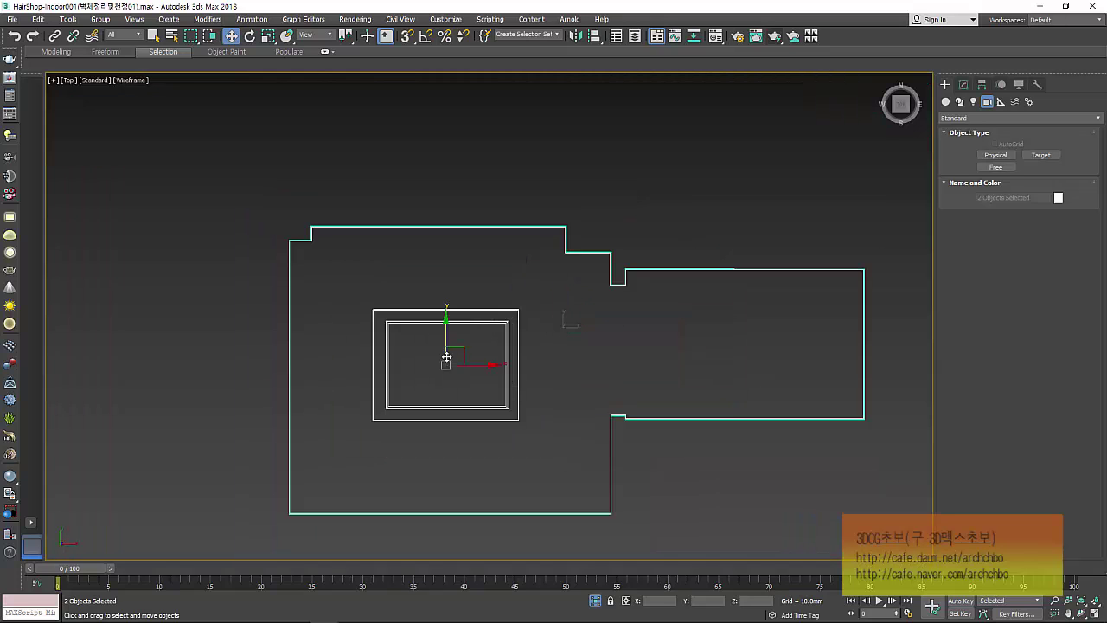
scroll(444, 358, up, 2)
scroll(389, 303, up, 2)
click(636, 486)
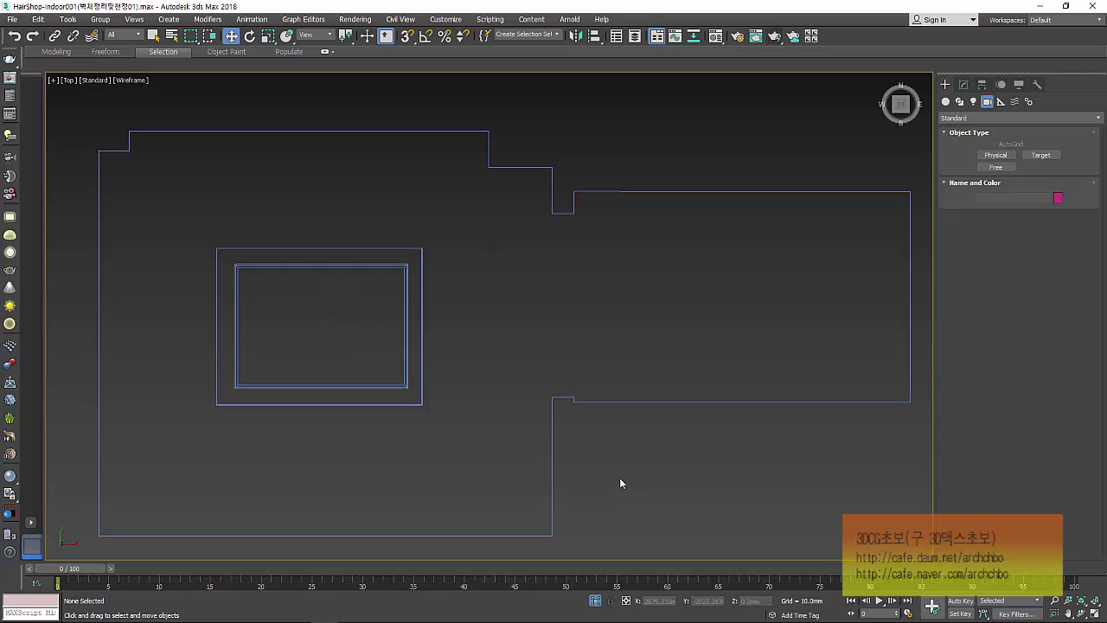
key(b)
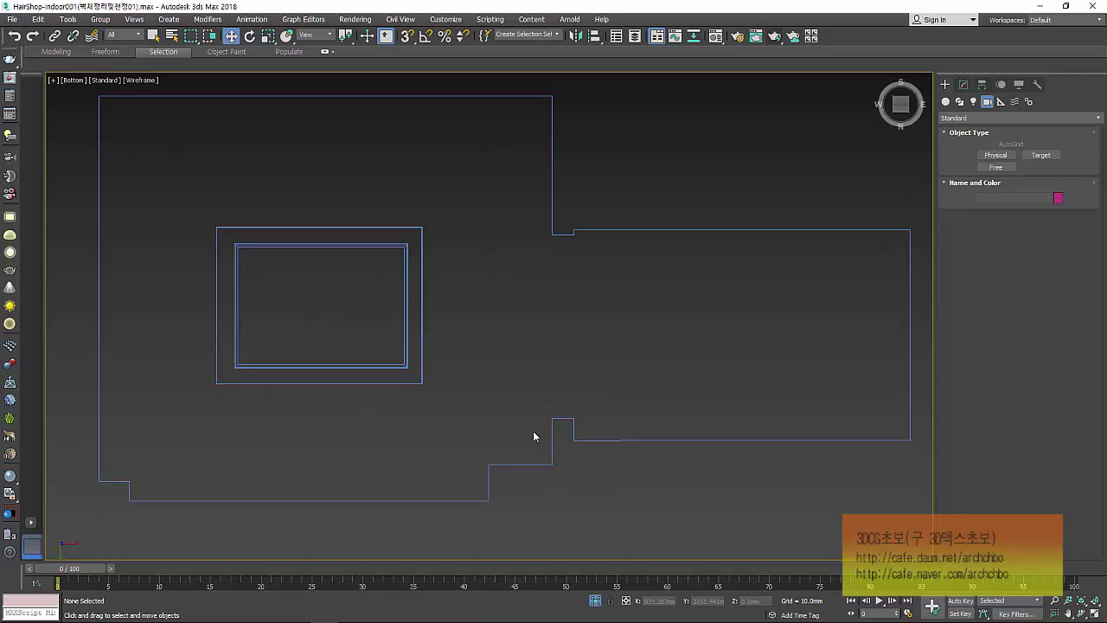
middle_drag(487, 322, 494, 338)
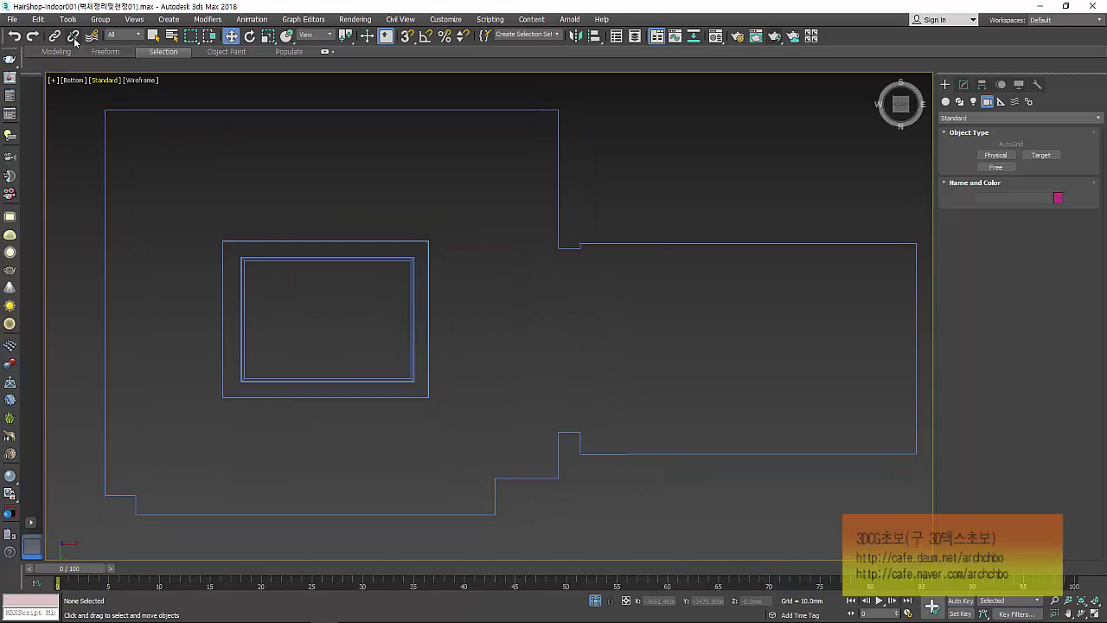
Create Box001, a 100 × 250 × 10 mm box beneath the ceiling plan.
click(945, 101)
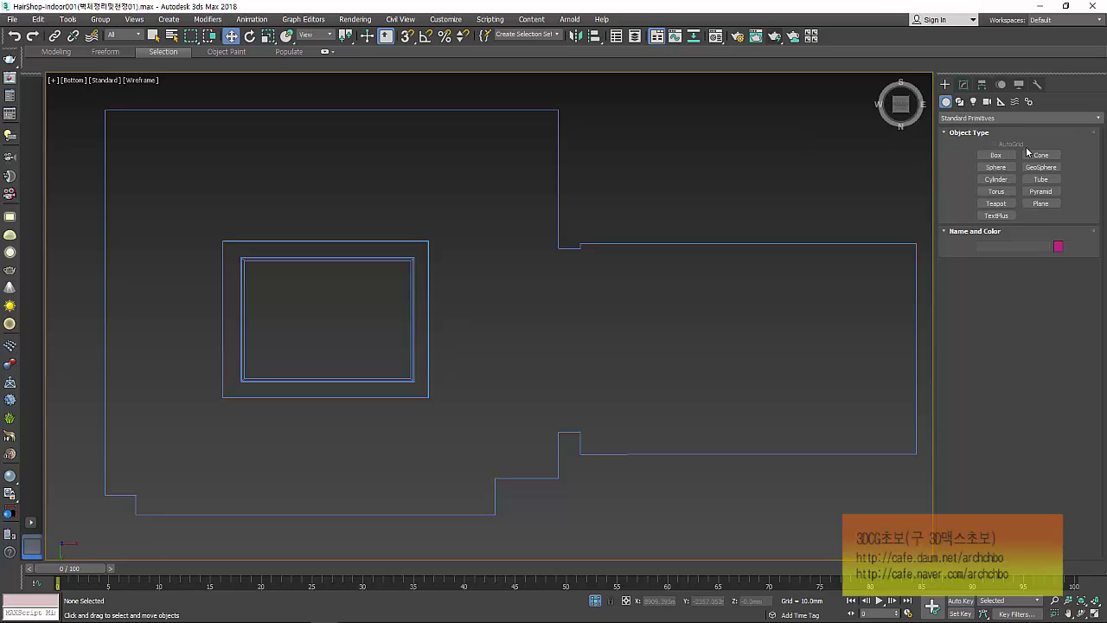
click(958, 101)
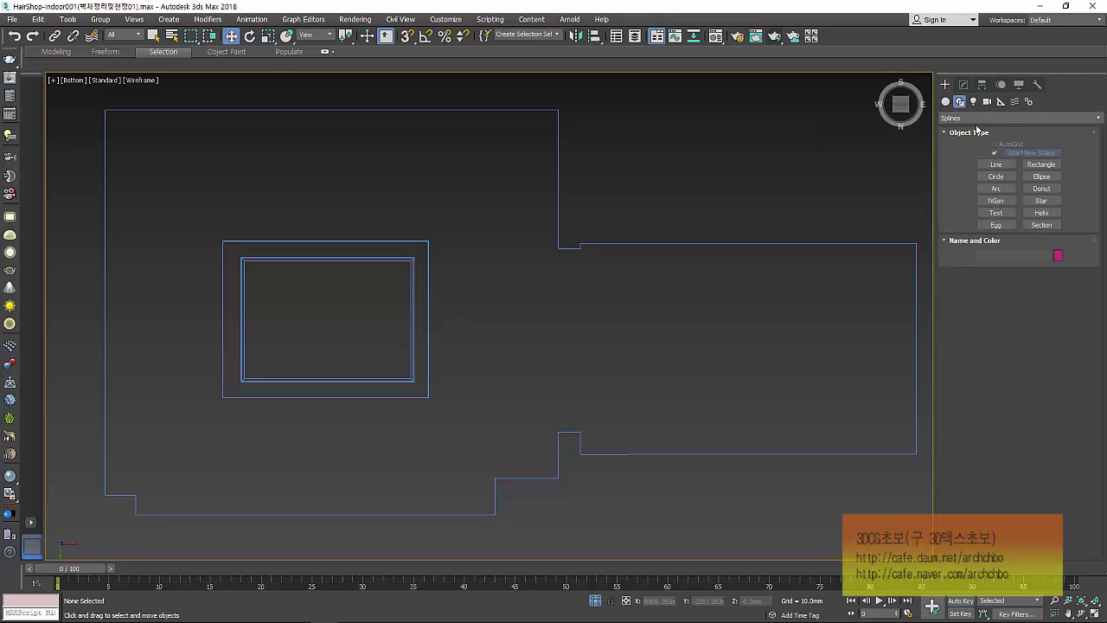
click(945, 101)
click(995, 154)
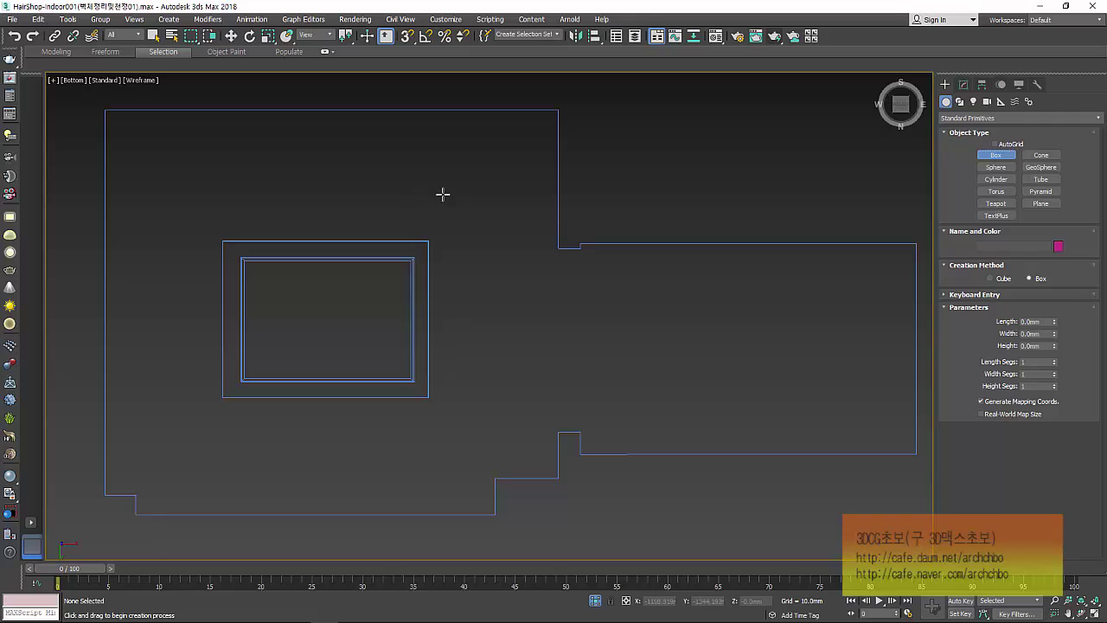
drag(471, 152, 497, 163)
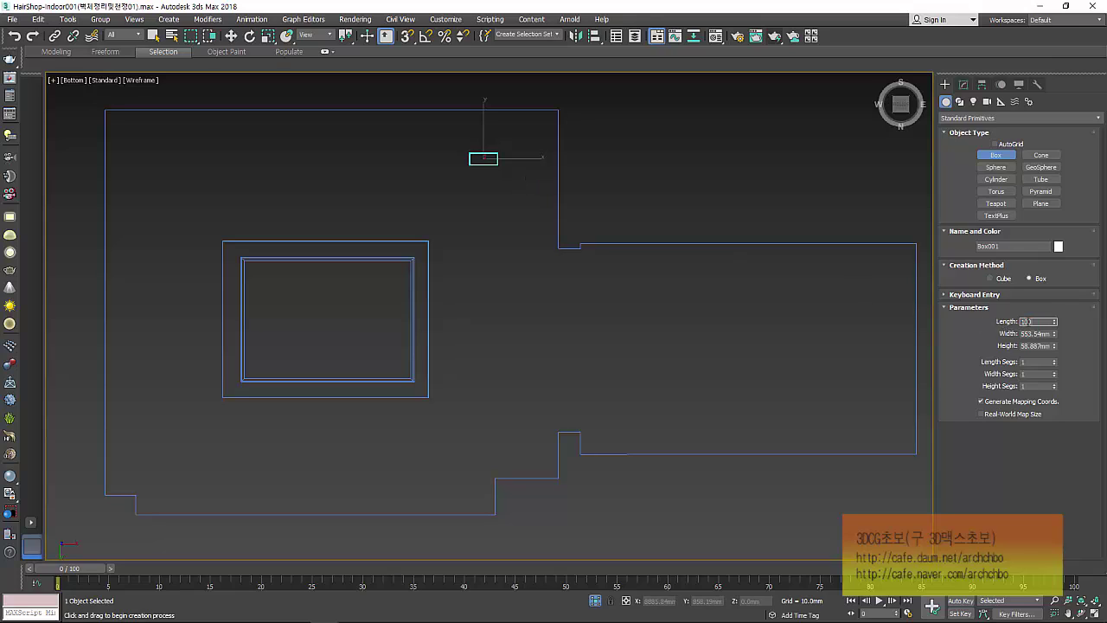
text(200)
key(Tab)
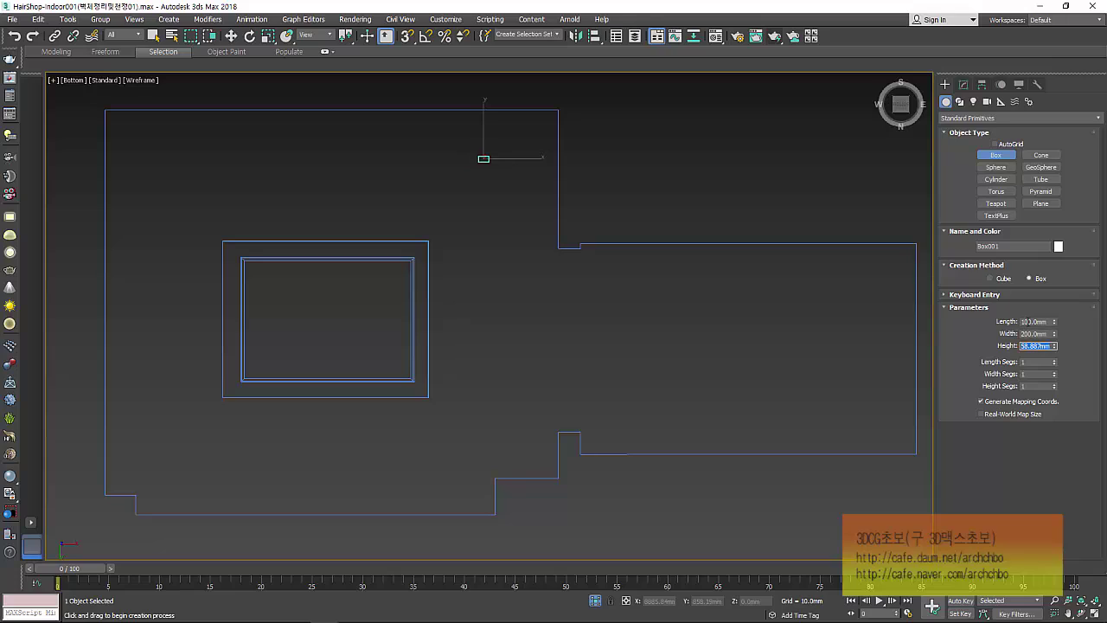
text(2)
scroll(487, 200, up, 3)
scroll(460, 250, up, 3)
Orbit to a shaded low-angle 3D view and isolate Box001 on its own.
mouse_move(459, 250)
alt+middle_down()
mouse_move(452, 259)
mouse_move(488, 315)
alt+middle_up()
key(F3)
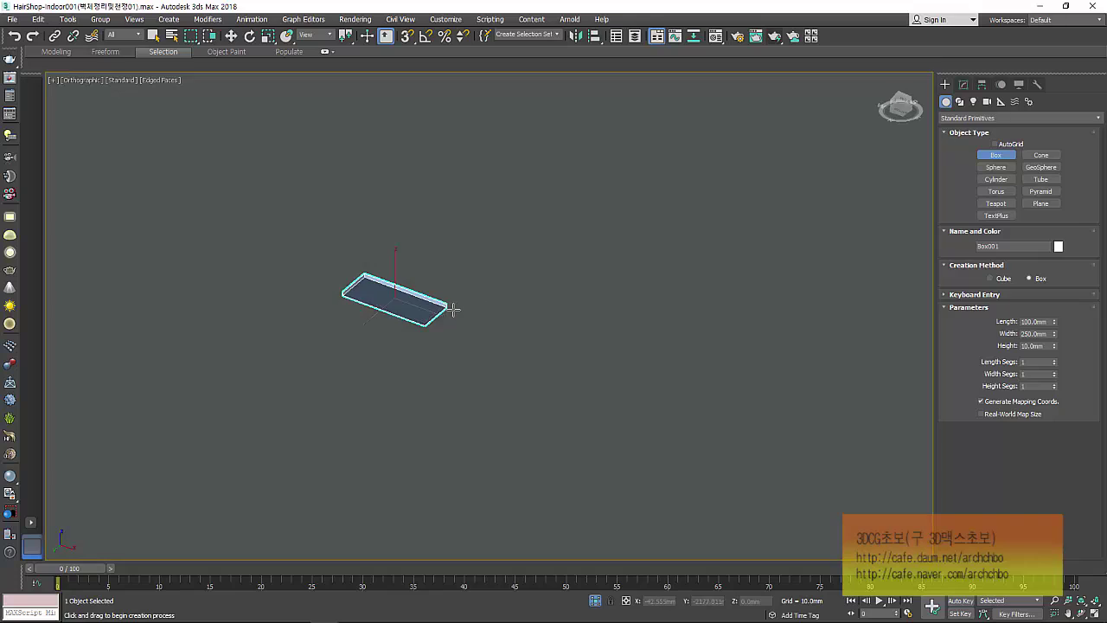
scroll(455, 308, down, 5)
mouse_move(455, 307)
alt+middle_down()
mouse_move(471, 344)
mouse_move(467, 307)
mouse_move(465, 327)
mouse_move(455, 316)
alt+middle_up()
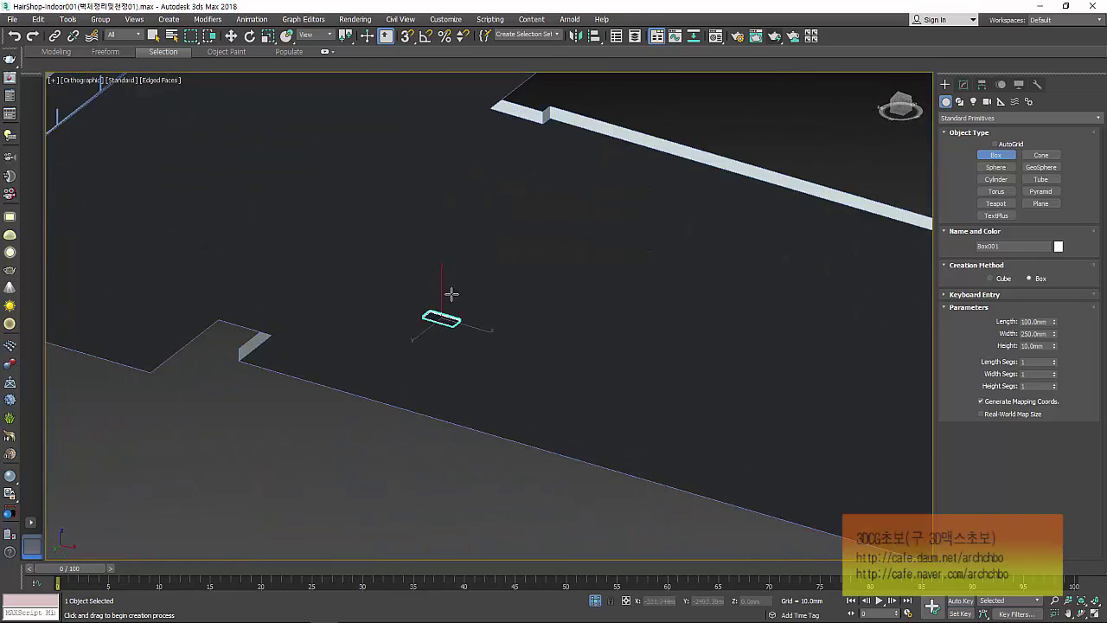
key(alt+q)
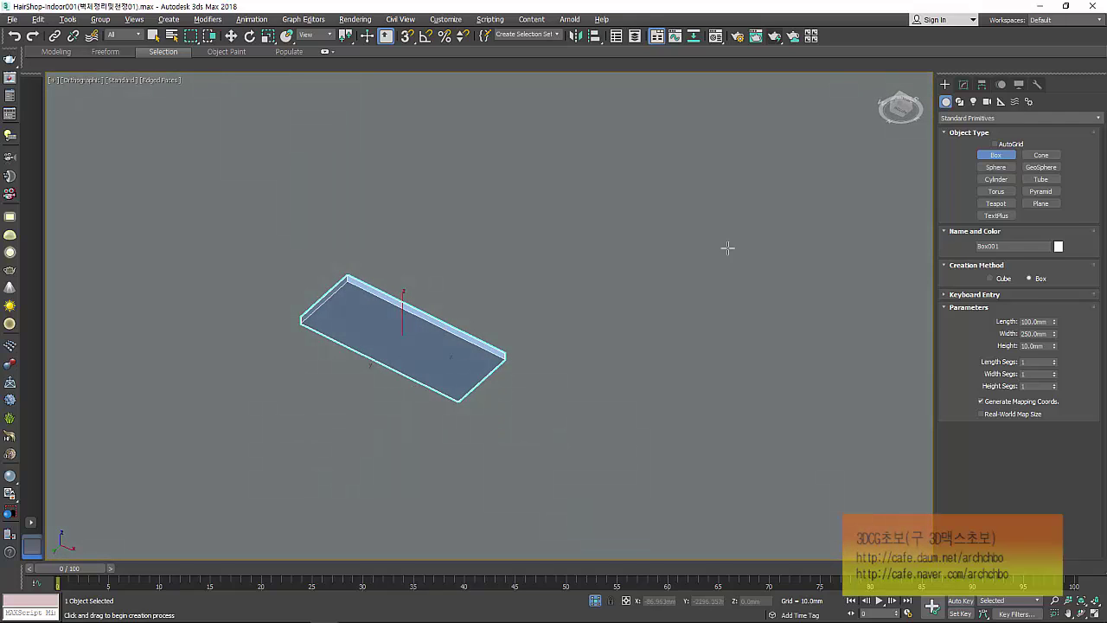
Convert Box001 to an editable poly from the modifier stack.
key(w)
click(962, 84)
right_click(967, 177)
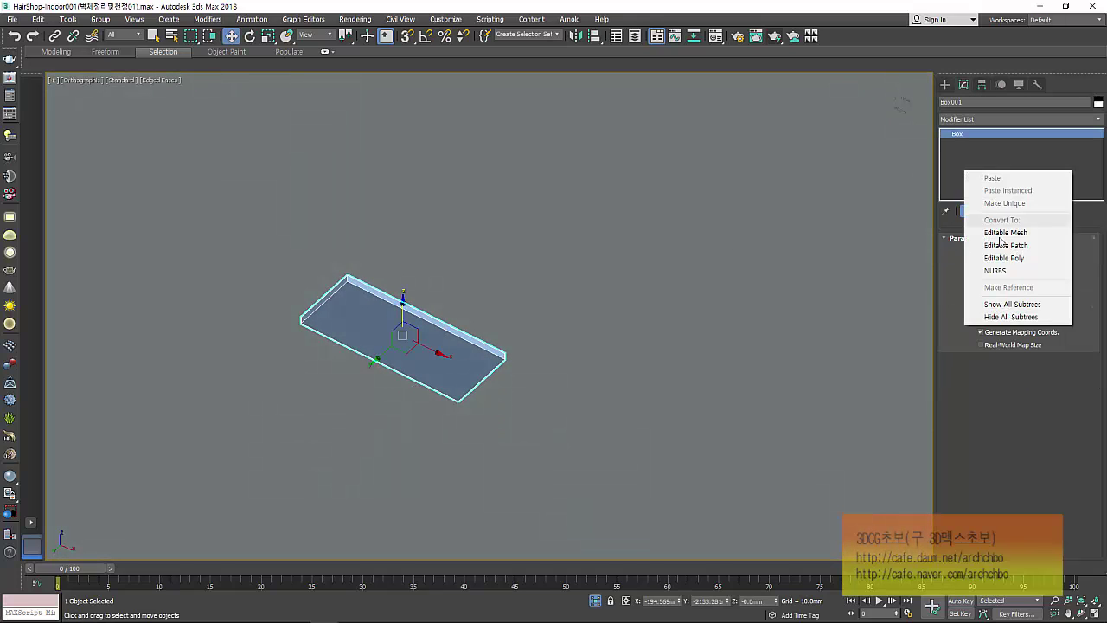
click(995, 255)
alt+middle_drag(467, 293, 887, 321)
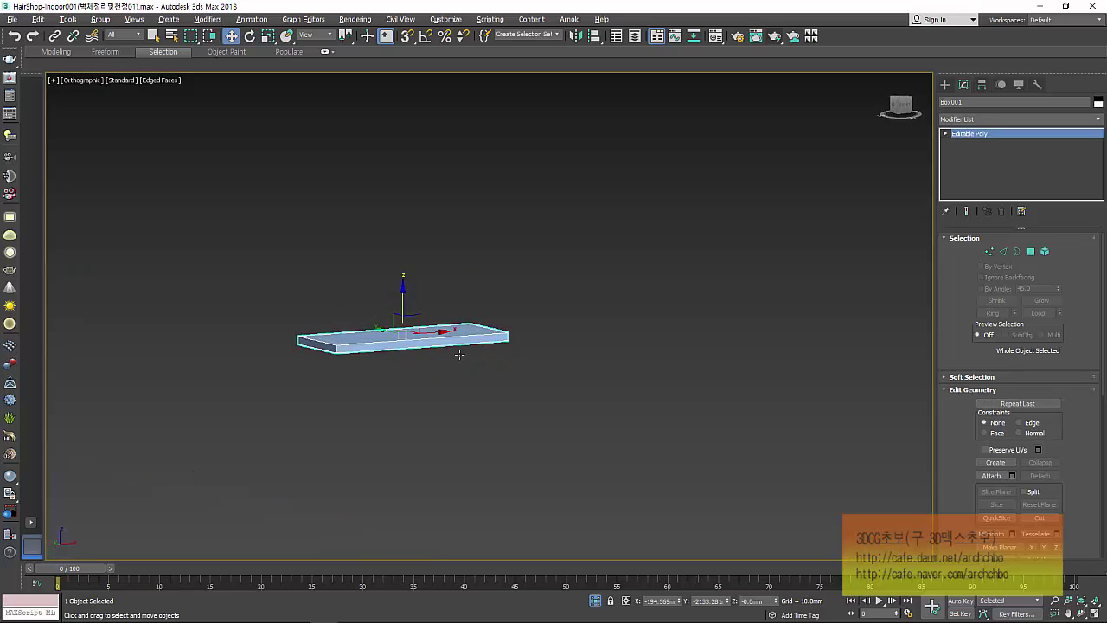
In Polygon mode, select the top face of the box.
key(4)
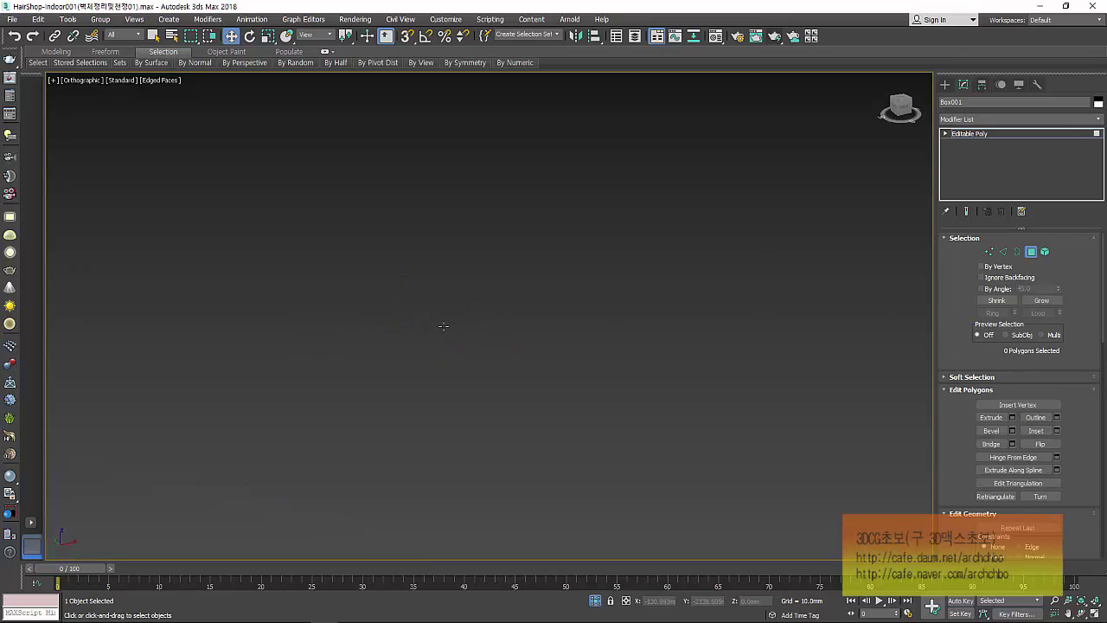
click(445, 326)
scroll(529, 222, down, 3)
scroll(586, 201, down, 3)
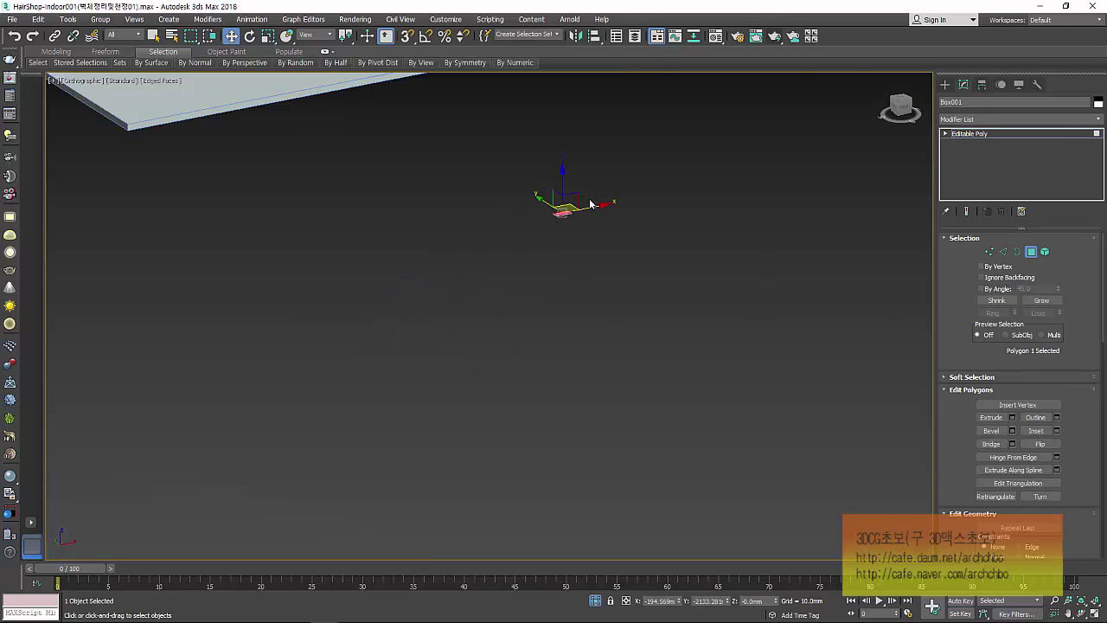
scroll(571, 242, down, 3)
click(554, 272)
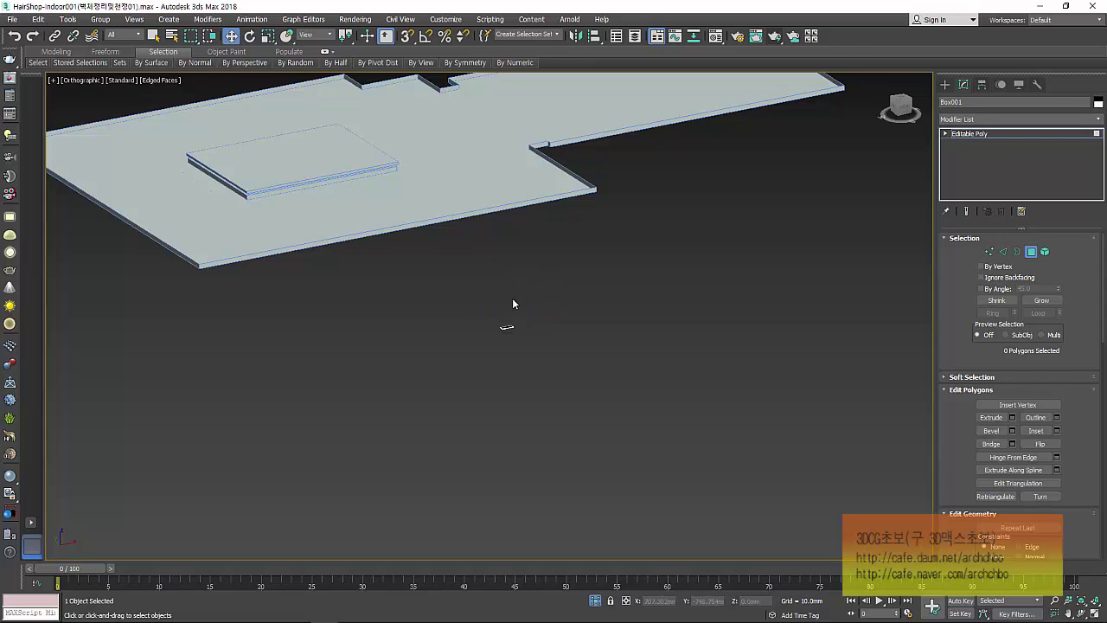
alt+middle_drag(511, 307, 512, 296)
scroll(510, 303, up, 3)
scroll(484, 316, up, 3)
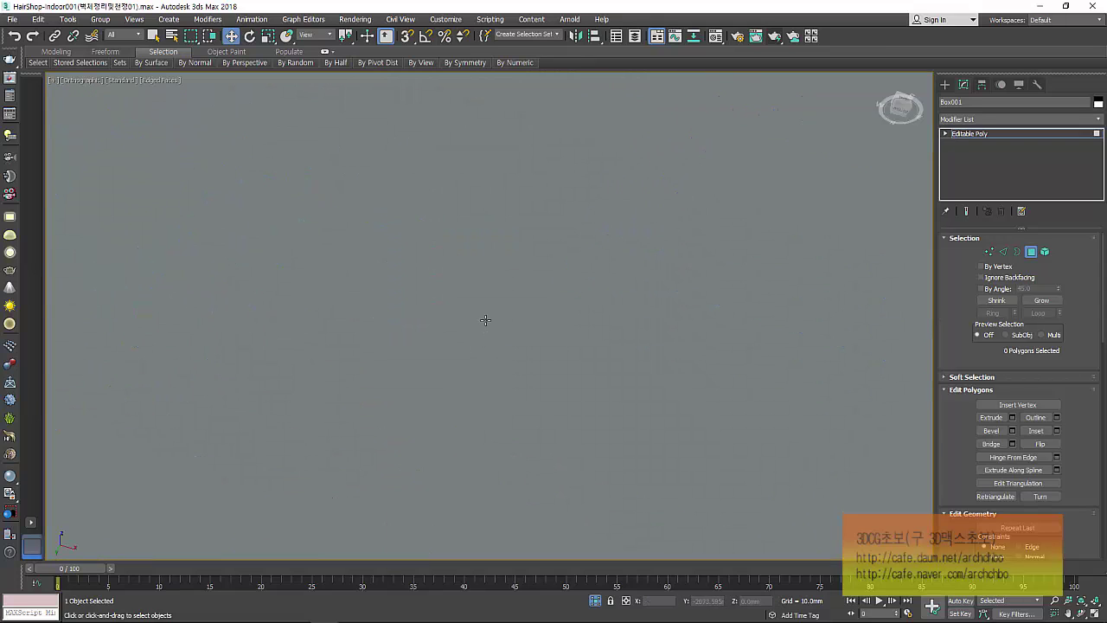
scroll(526, 312, down, 2)
scroll(645, 298, down, 1)
scroll(645, 298, up, 1)
scroll(597, 313, up, 1)
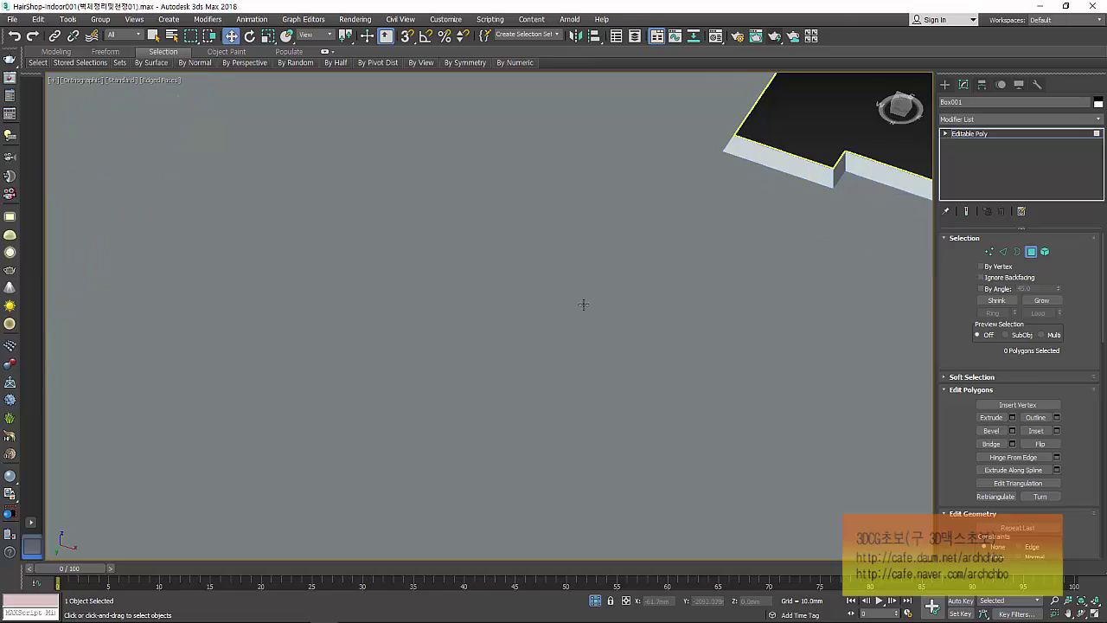
scroll(583, 306, down, 2)
click(569, 297)
scroll(571, 296, up, 1)
scroll(572, 296, up, 2)
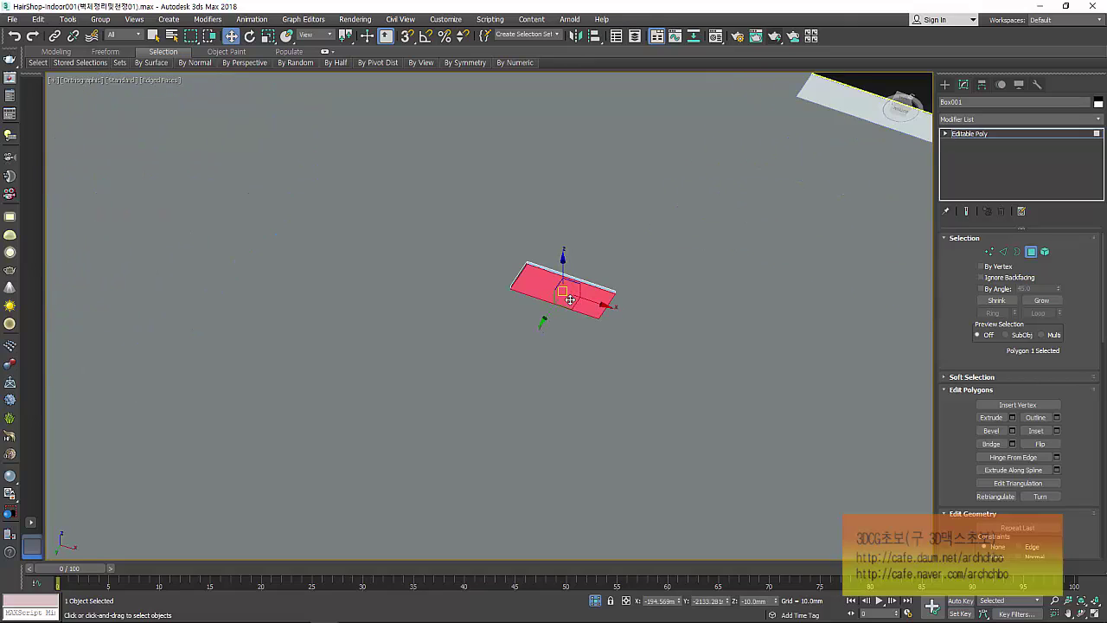
scroll(571, 296, up, 1)
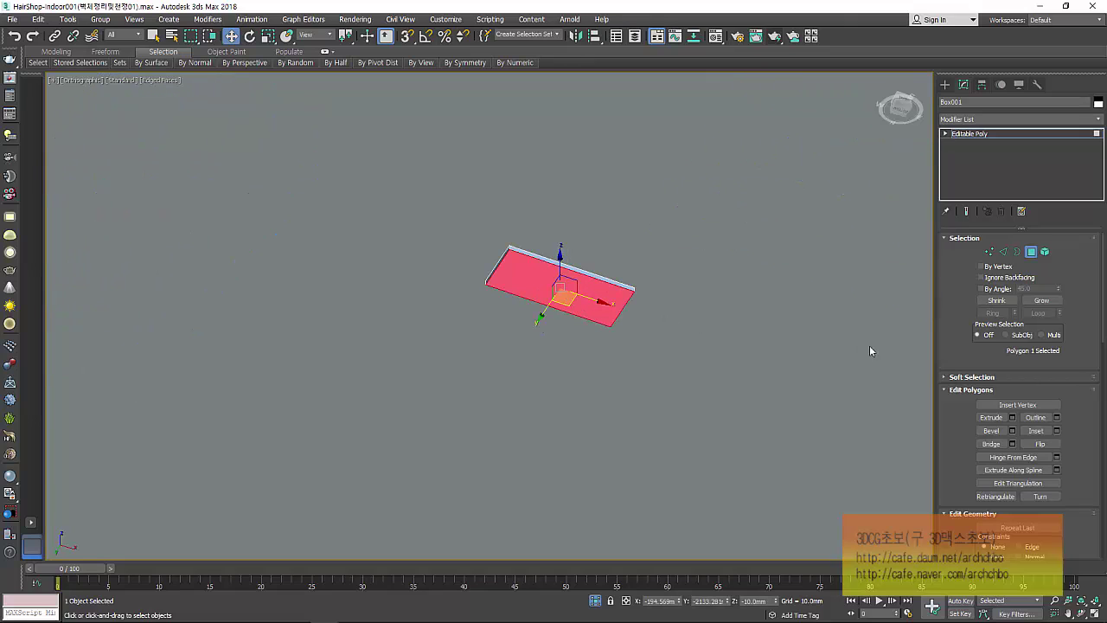
Inset the top face to create a border around it.
click(1056, 430)
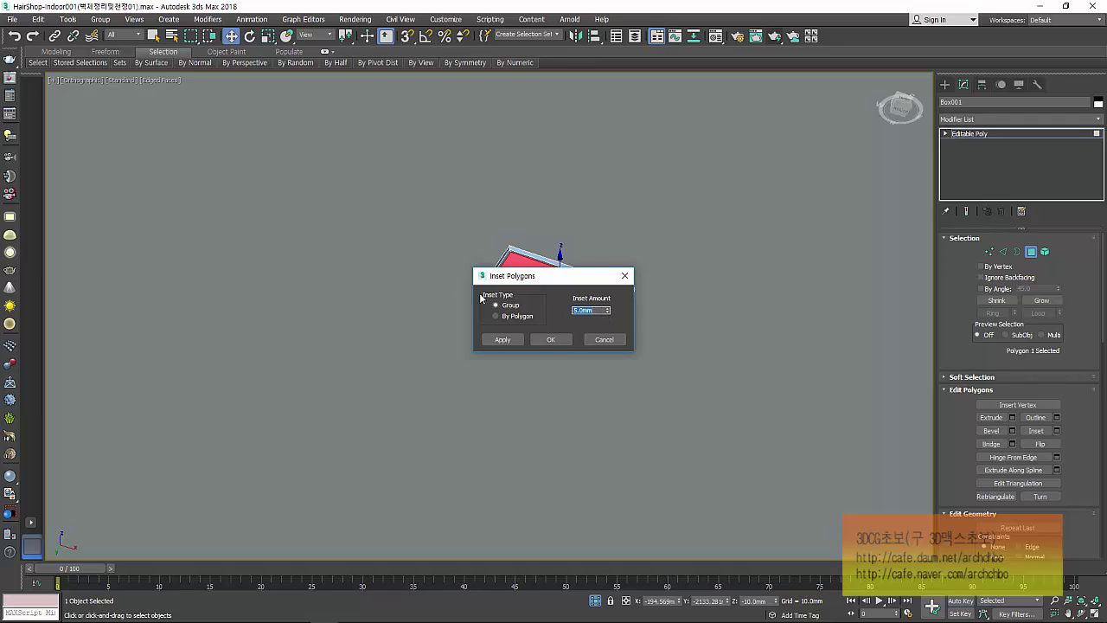
click(544, 340)
scroll(571, 328, up, 2)
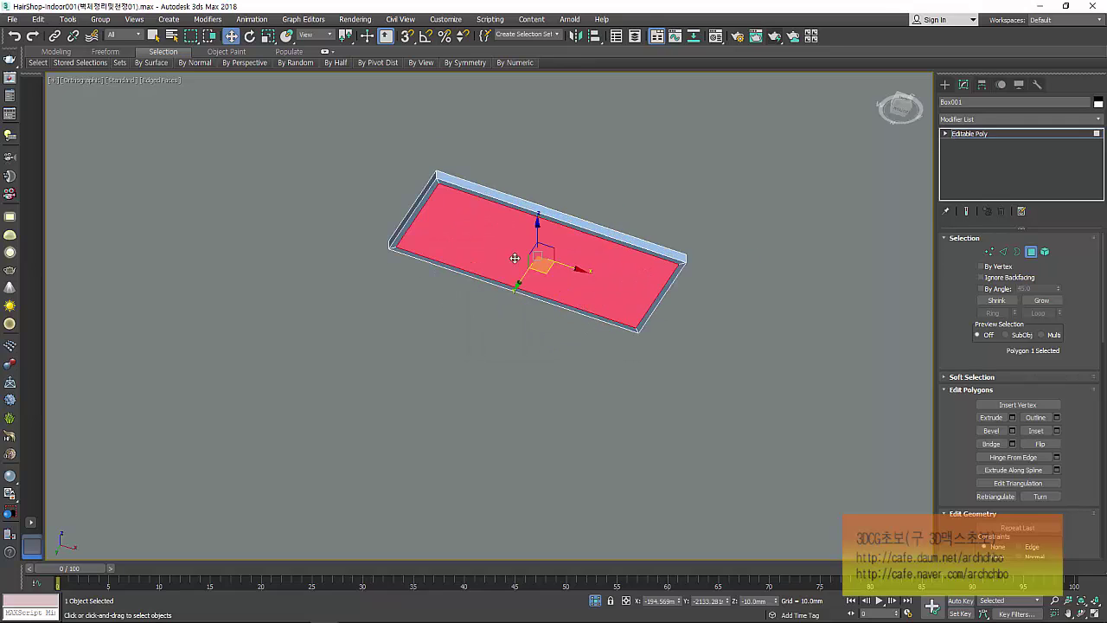
scroll(517, 262, up, 2)
Extrude the inset face inward with a height of -5.0 mm.
click(1013, 418)
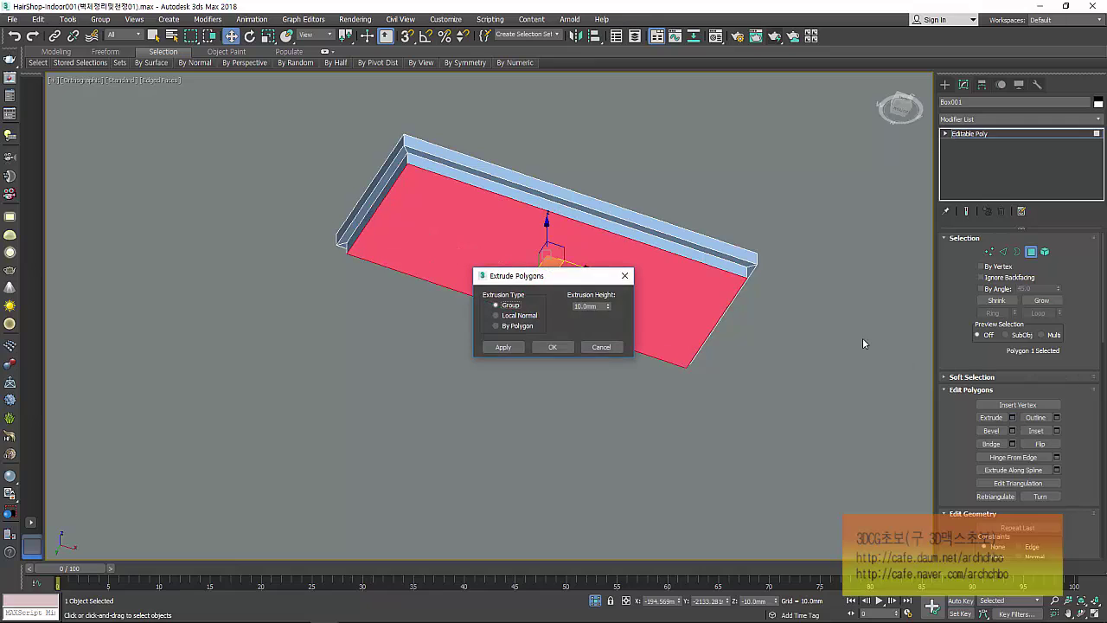
drag(608, 306, 611, 356)
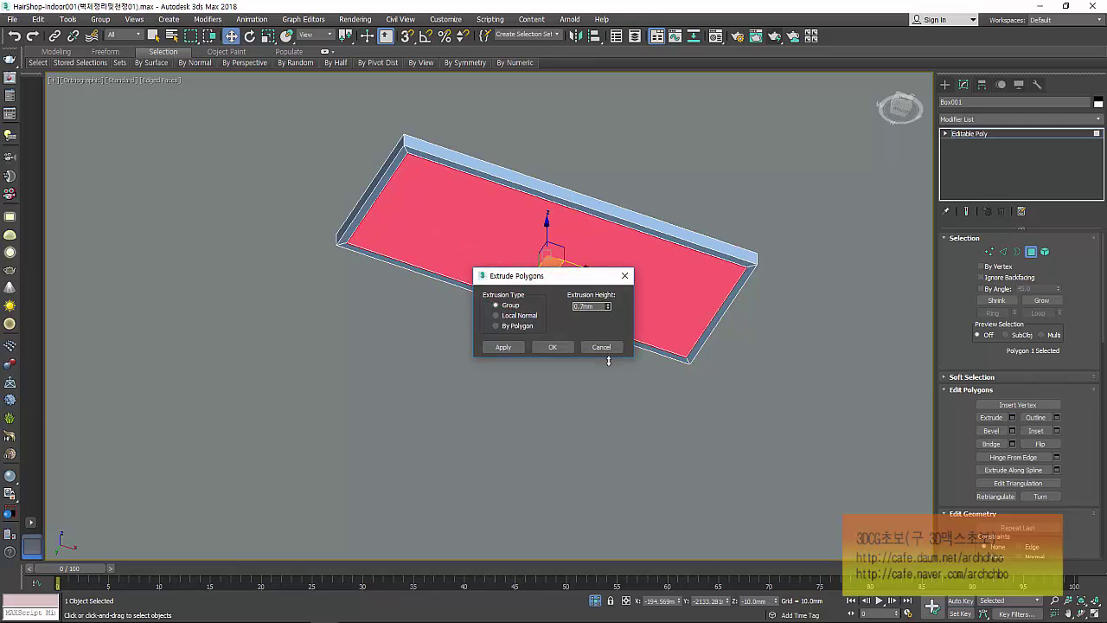
double_click(595, 306)
text(10)
key(Return)
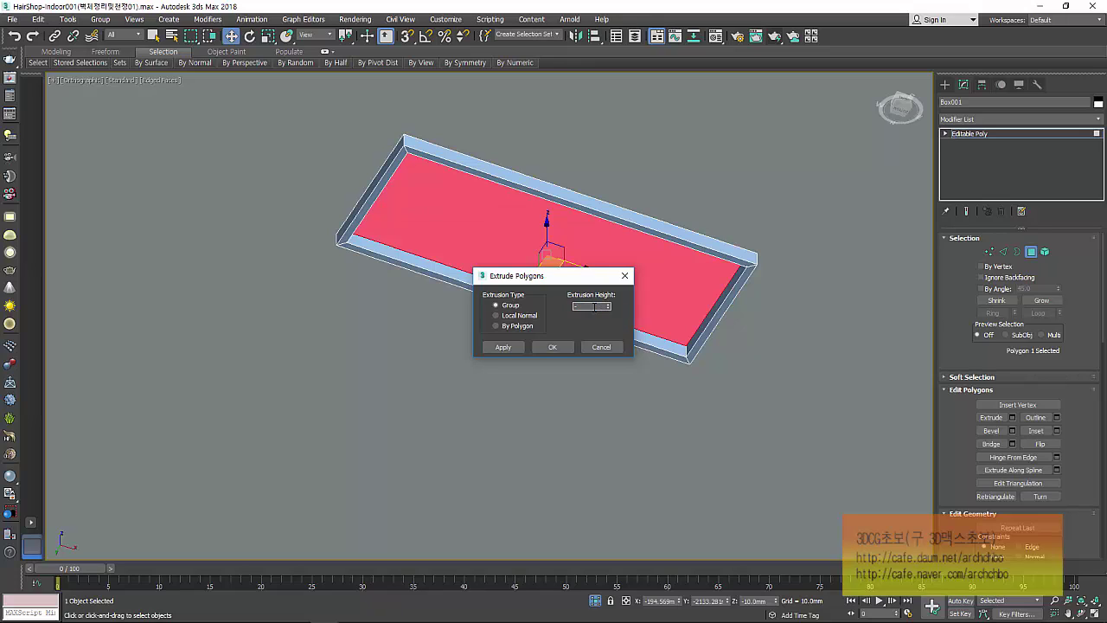
text(5)
key(Return)
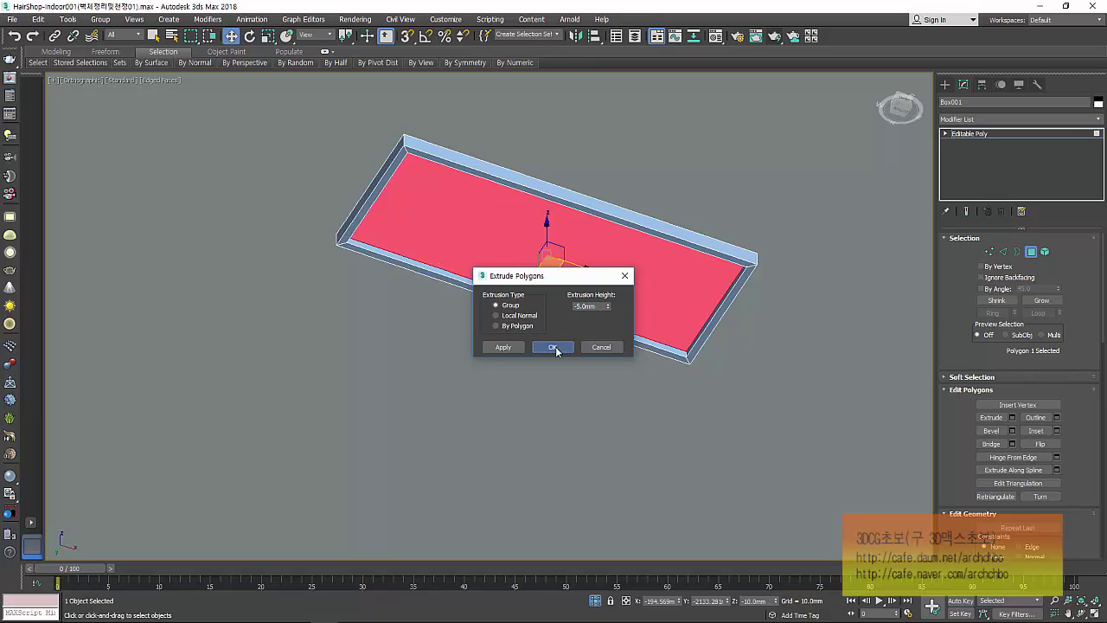
click(554, 347)
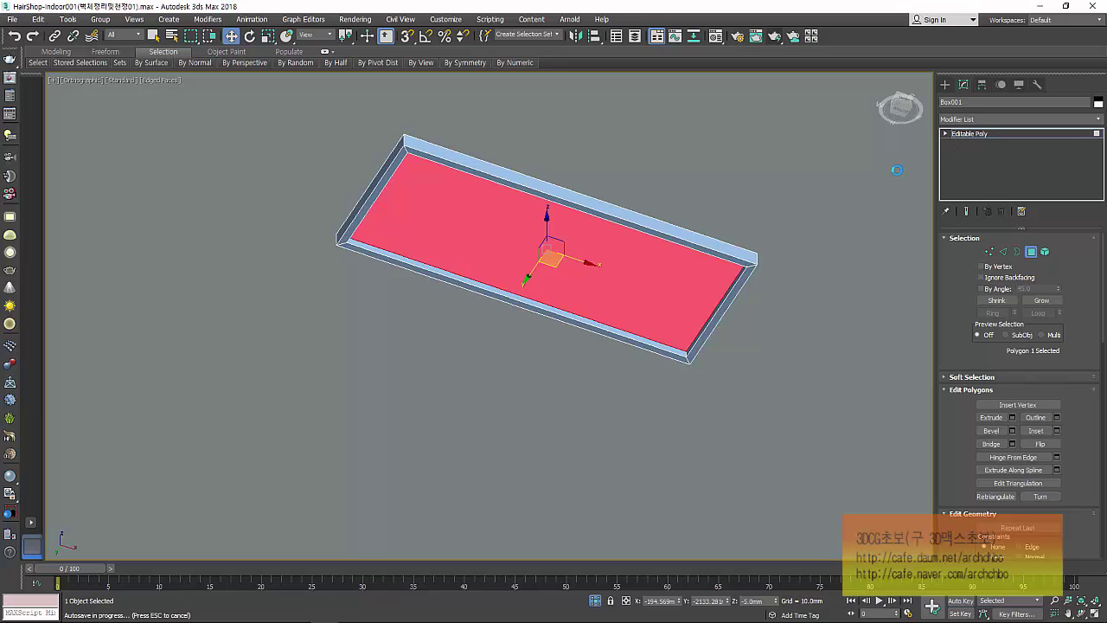
Undo an accidental side-face deletion, clear the face selection, and return to object level.
click(733, 255)
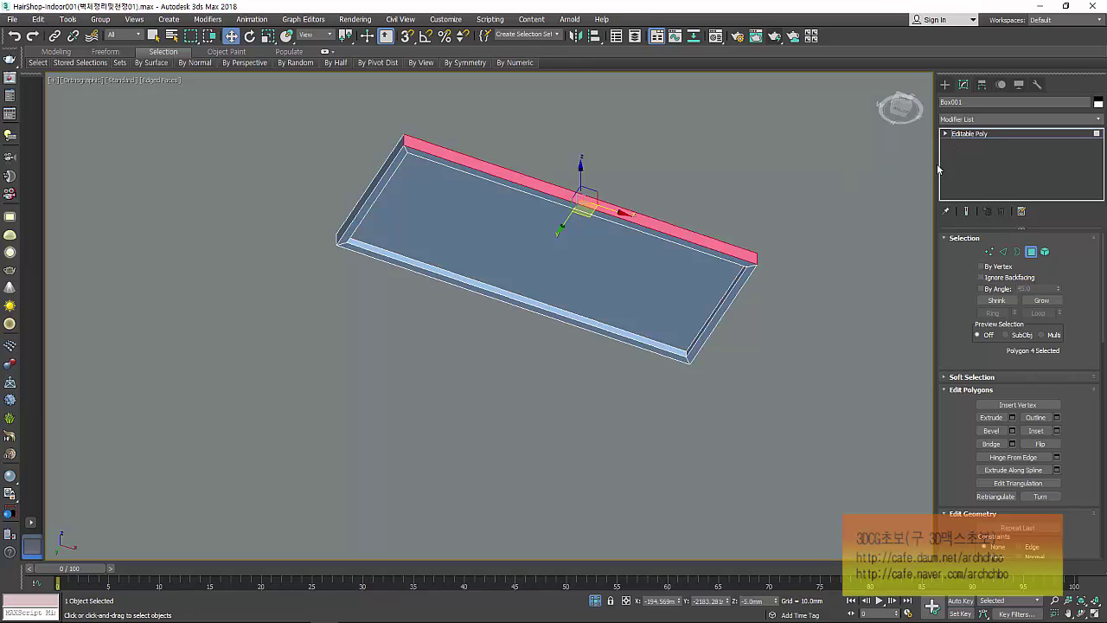
key(Delete)
key(ctrl+z)
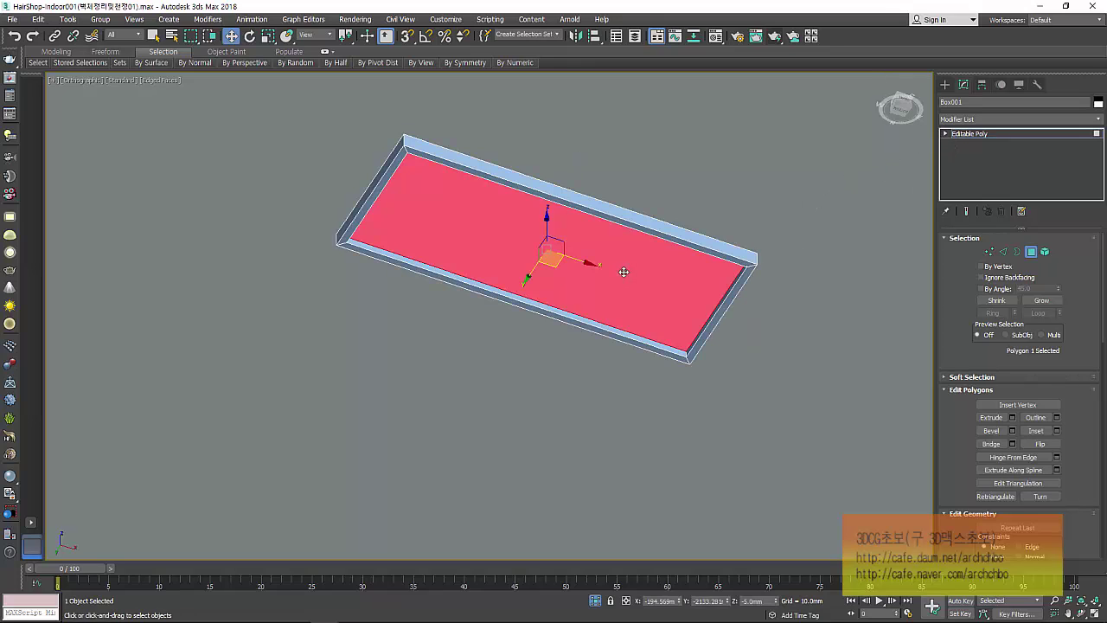
scroll(697, 225, down, 3)
scroll(649, 244, down, 3)
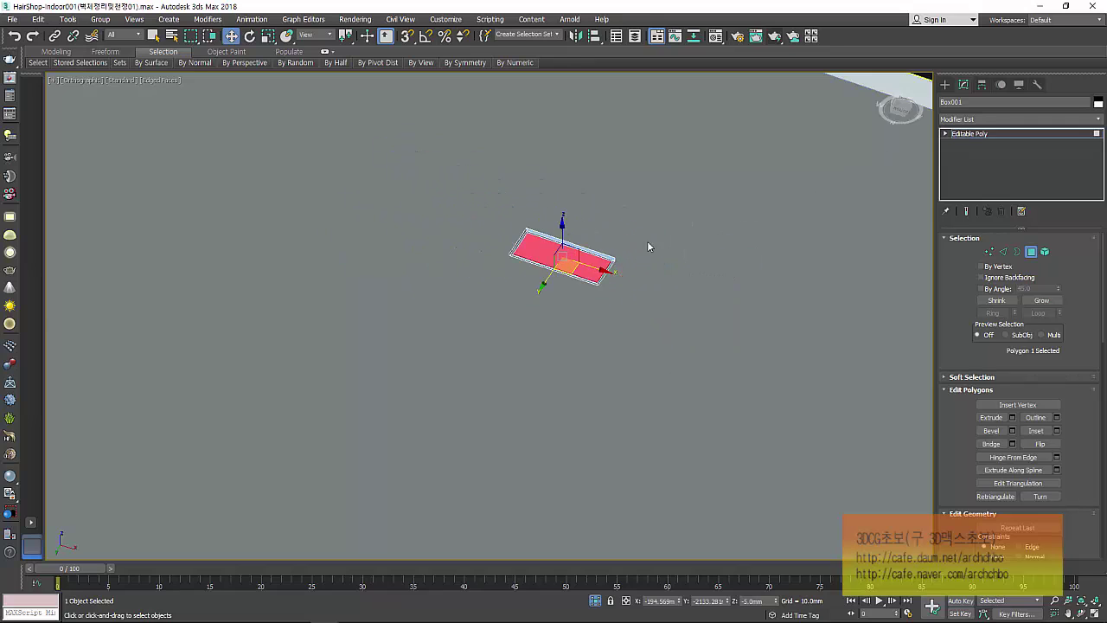
scroll(813, 178, down, 3)
click(844, 137)
click(981, 135)
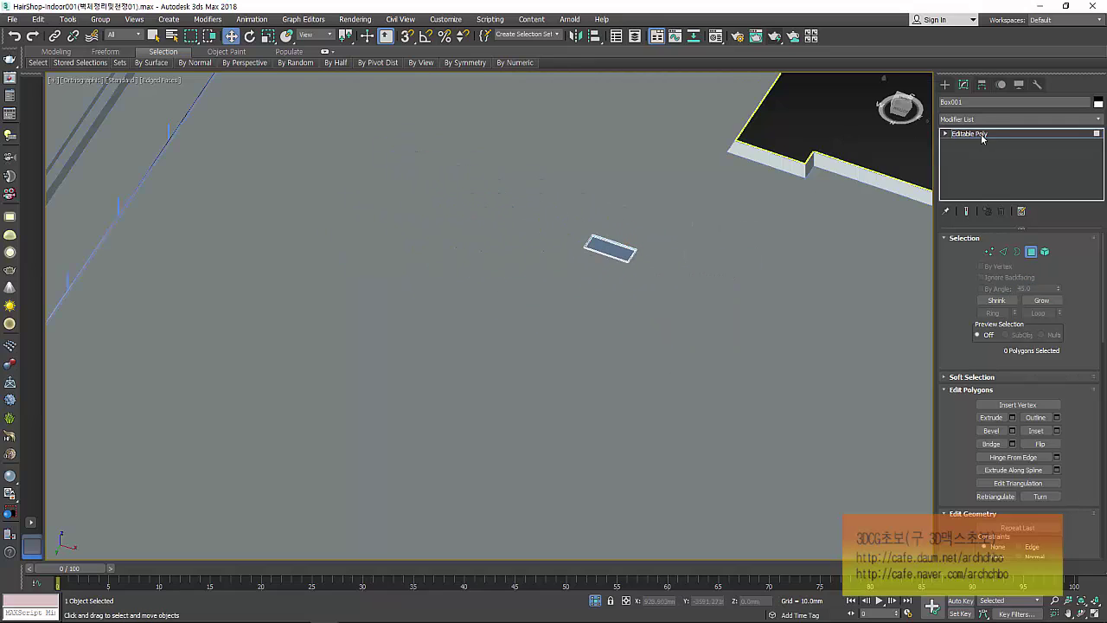
Rename the recessed panel to 'a매입등켓001z' and open the Material Editor.
text(a)
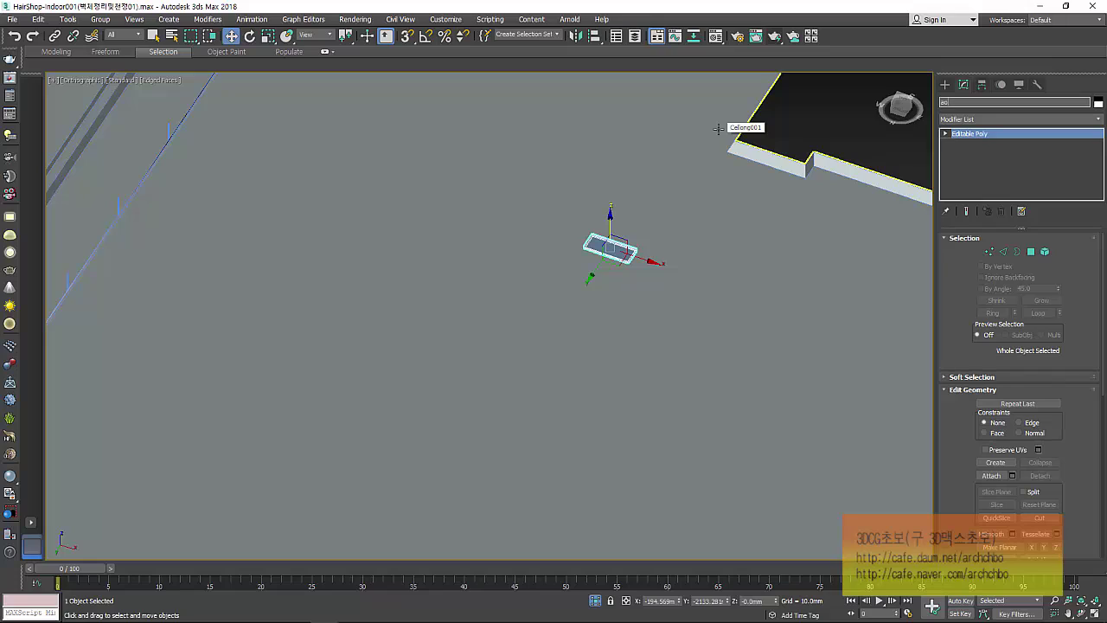
text(매입등_브라)
text(켓001)
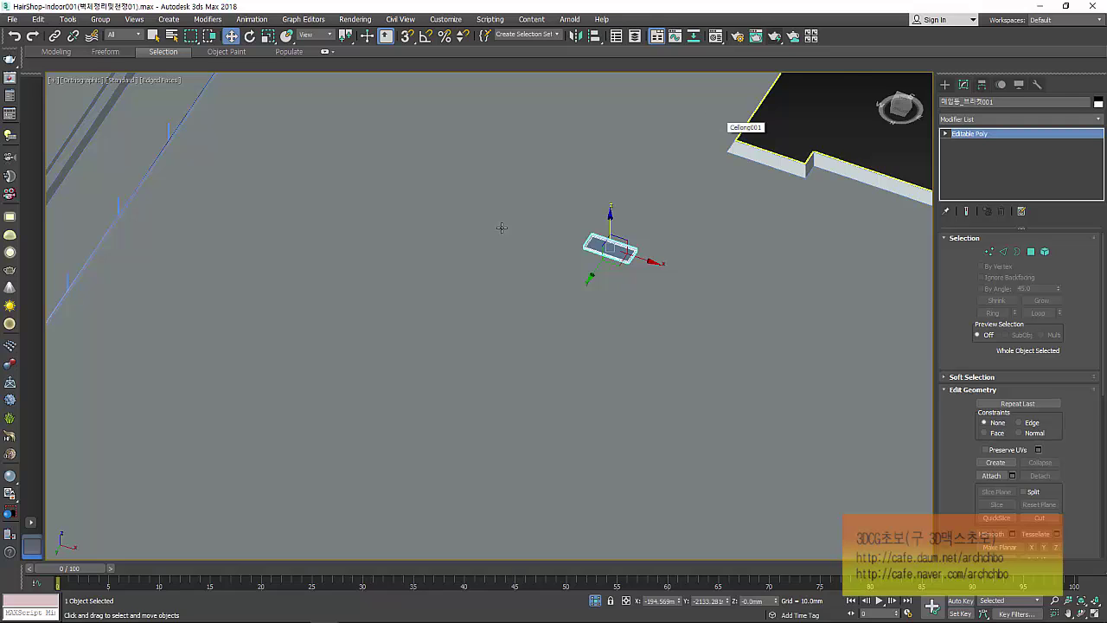
text(z)
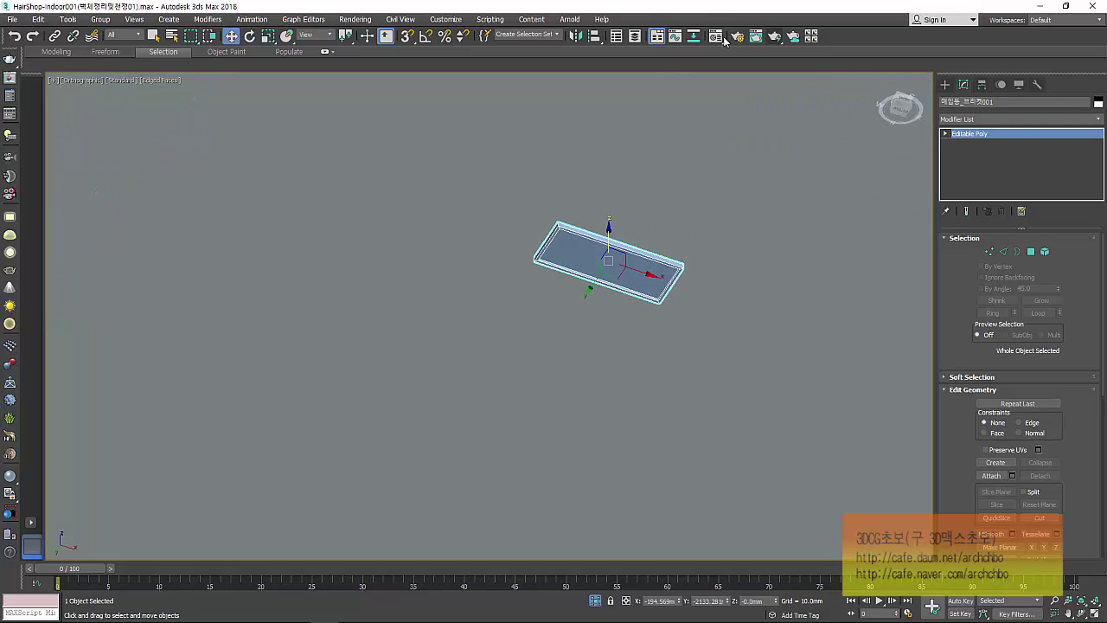
click(715, 35)
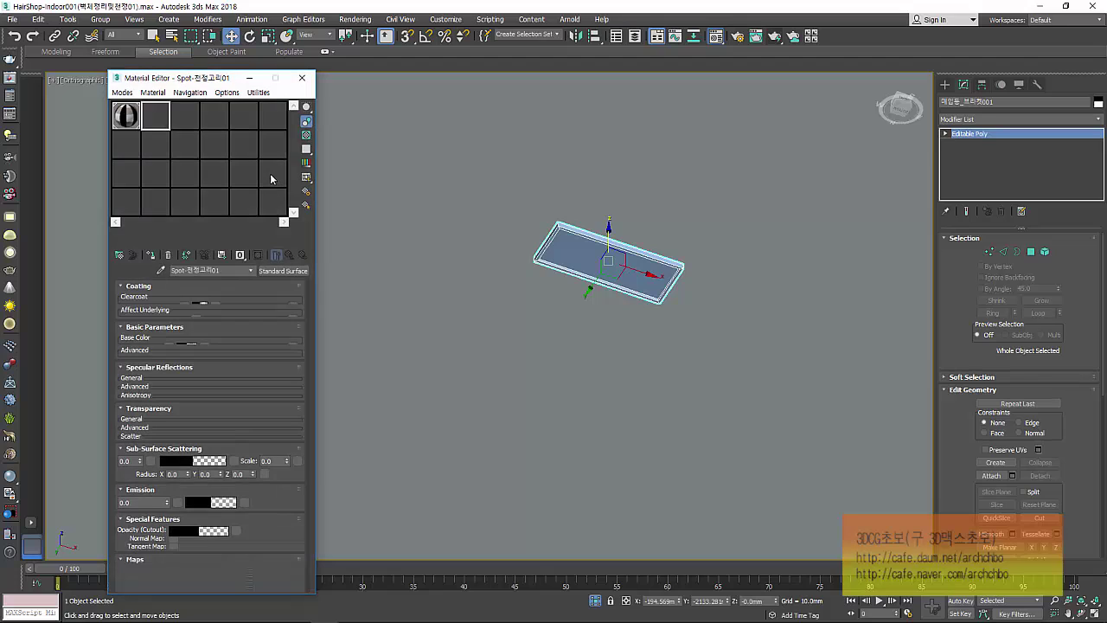
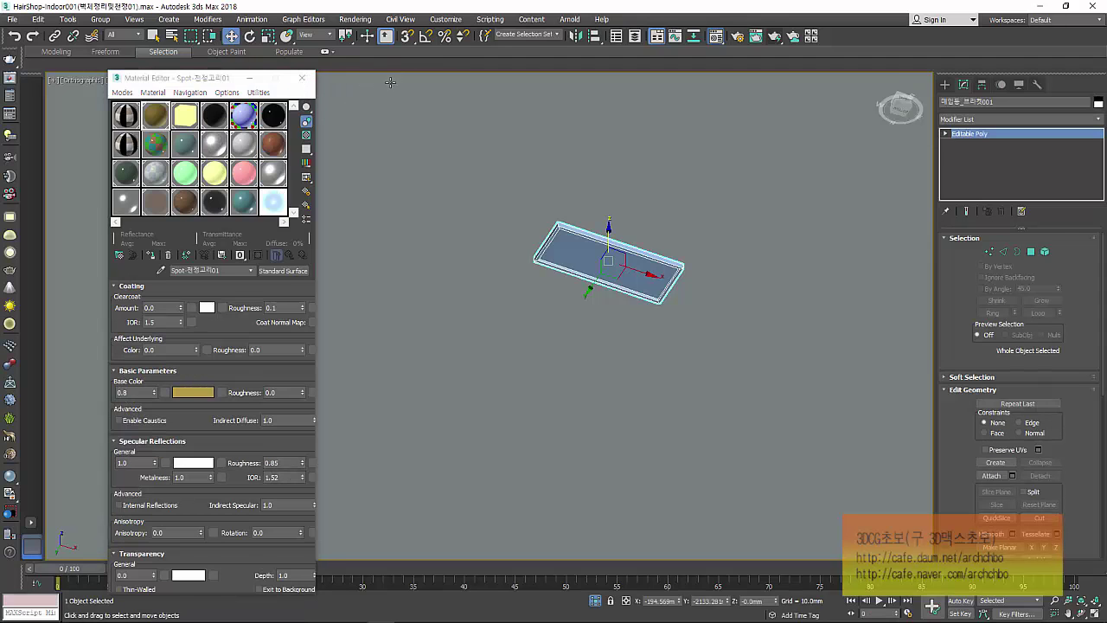
Assign the Spot-M001 material to the selected slab in the Material Editor.
click(272, 117)
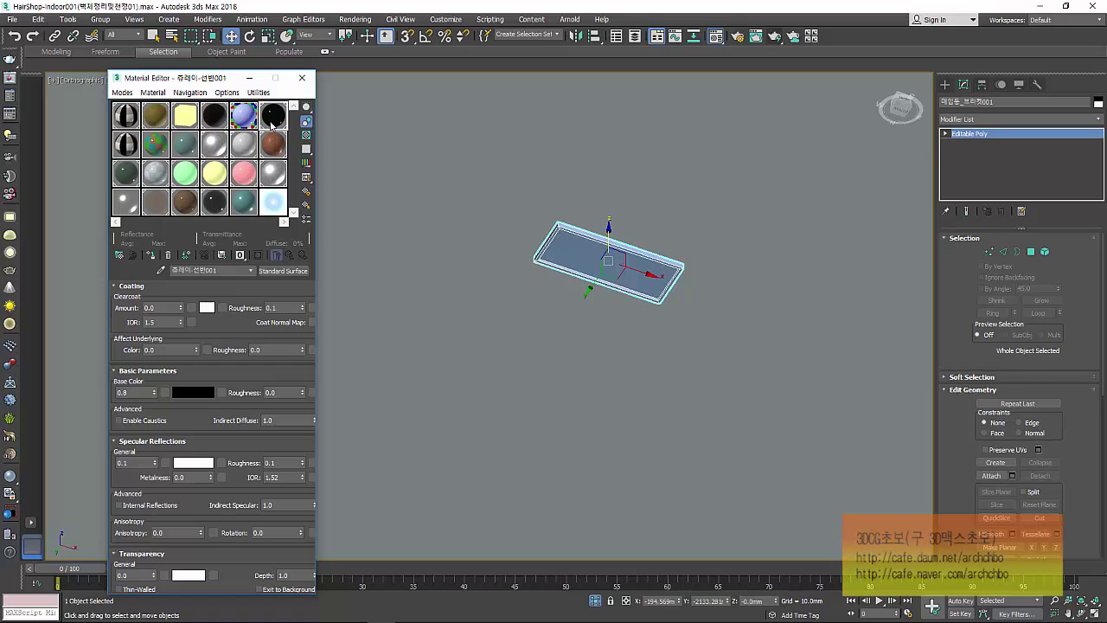
click(210, 110)
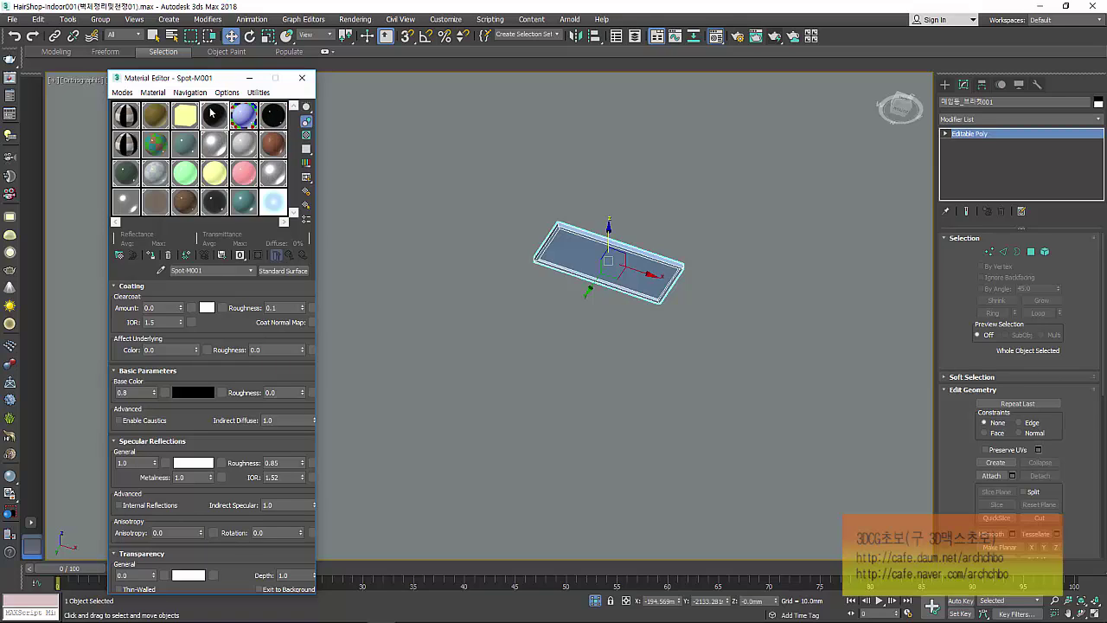
click(151, 254)
Close the Material Editor and raise the slab to about 3000mm in Front view.
click(302, 77)
scroll(363, 210, down, 2)
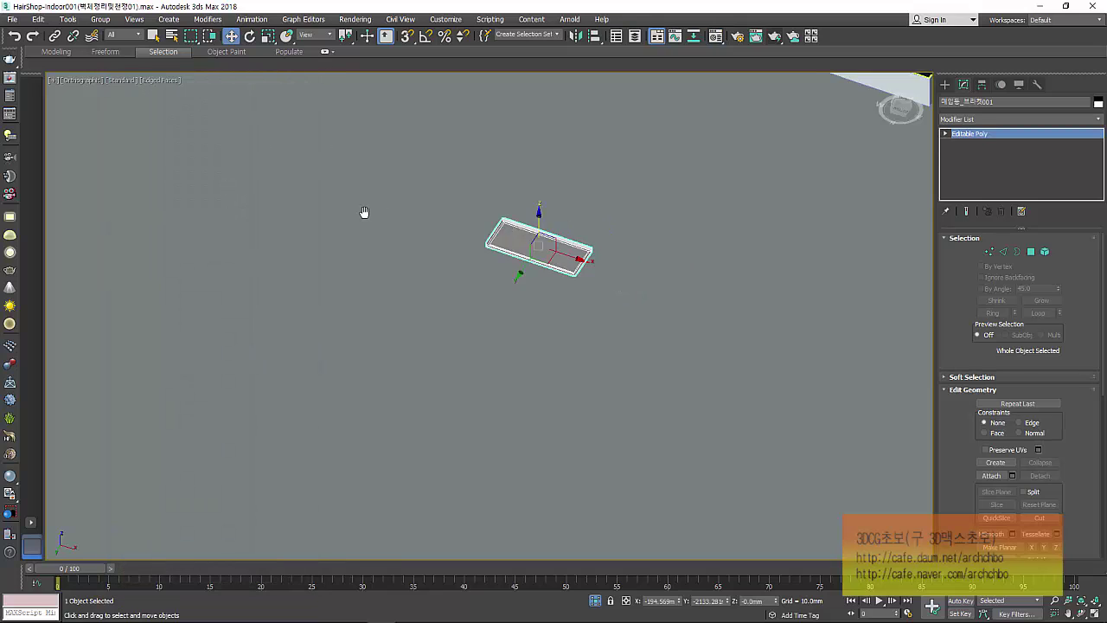
scroll(324, 215, down, 3)
scroll(381, 234, down, 2)
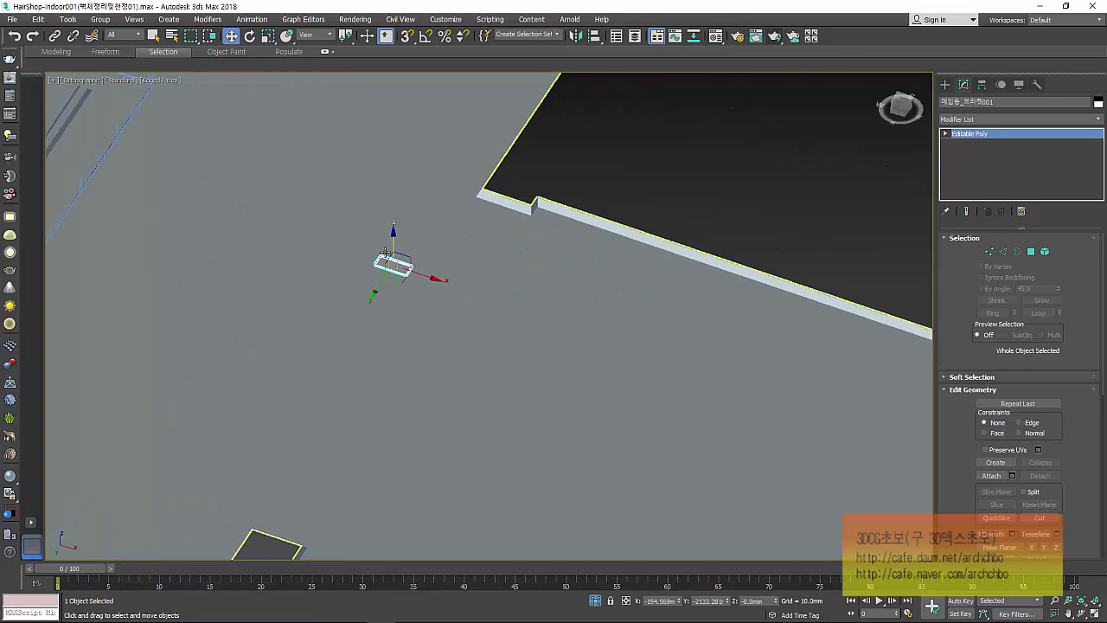
key(f)
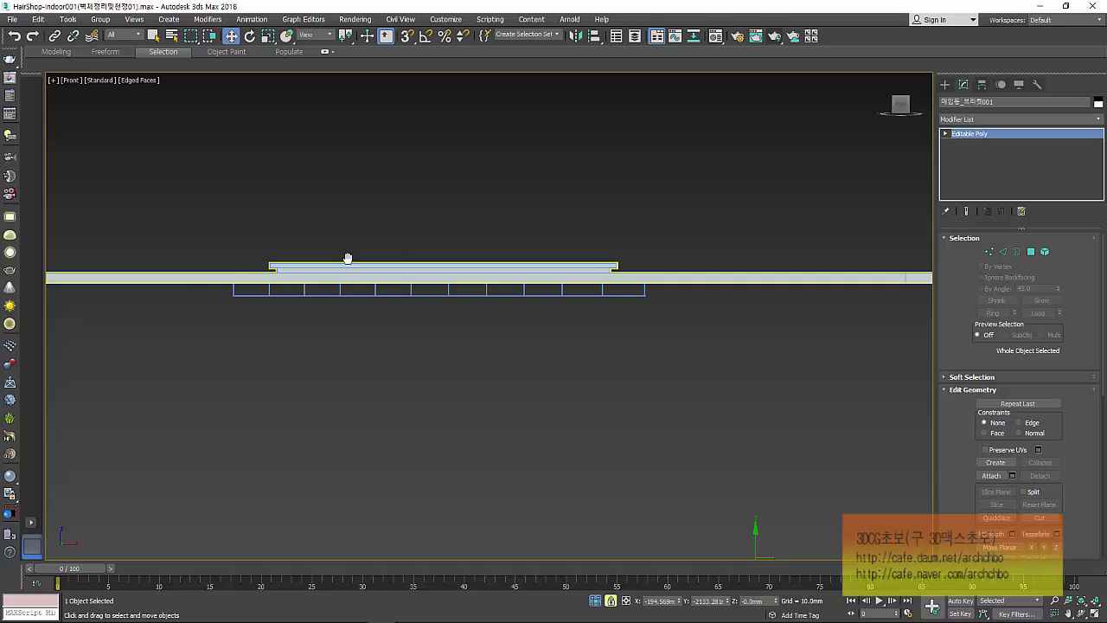
scroll(367, 257, down, 3)
scroll(323, 257, up, 3)
scroll(323, 257, up, 2)
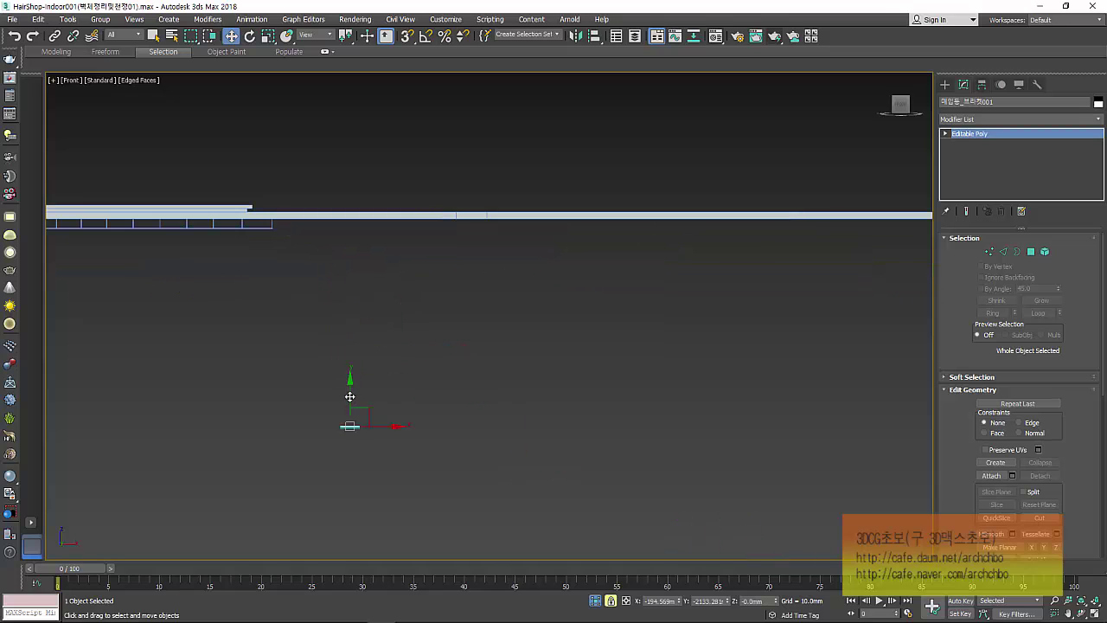
mouse_move(349, 396)
mouse_down()
mouse_move(344, 237)
mouse_move(344, 275)
mouse_up()
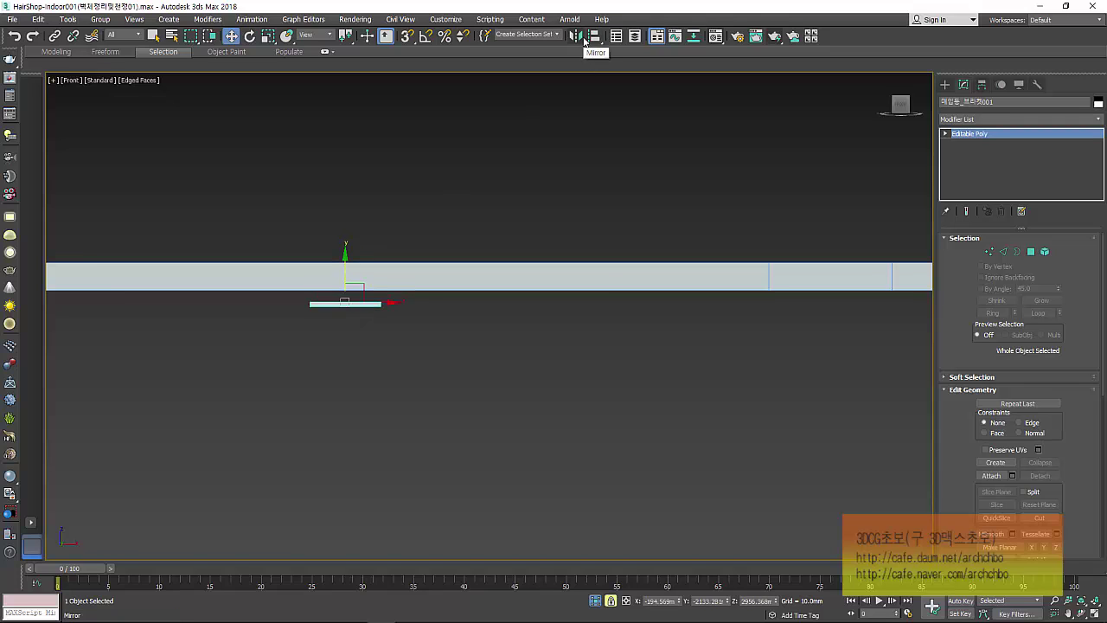
Dismiss the Mirror dialog and align the slab to the ceiling slab.
click(582, 39)
click(595, 212)
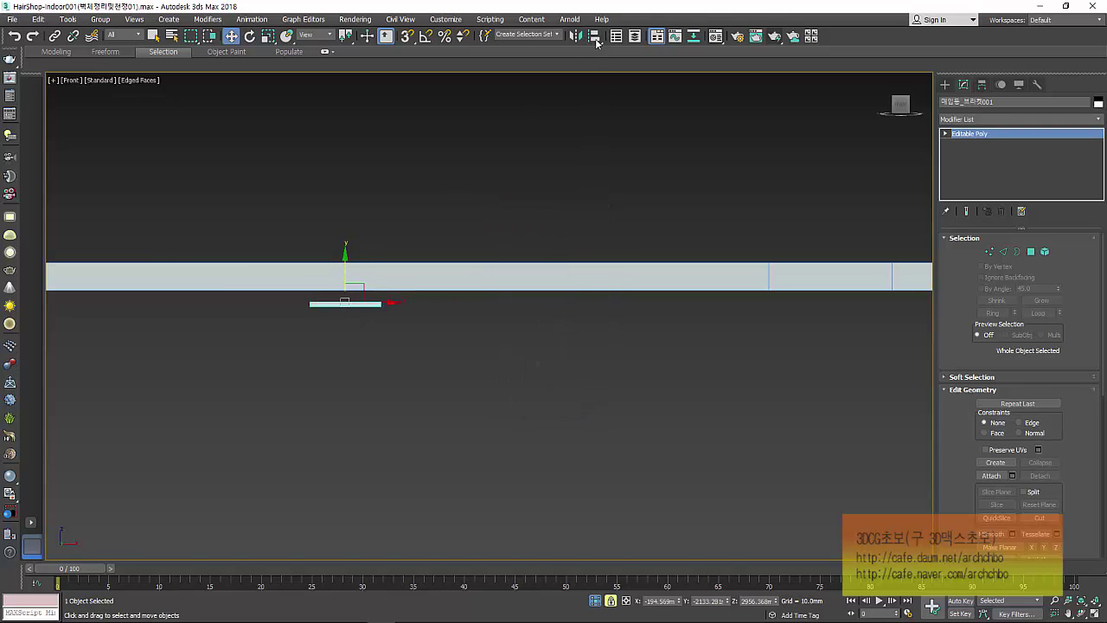
click(594, 35)
click(452, 277)
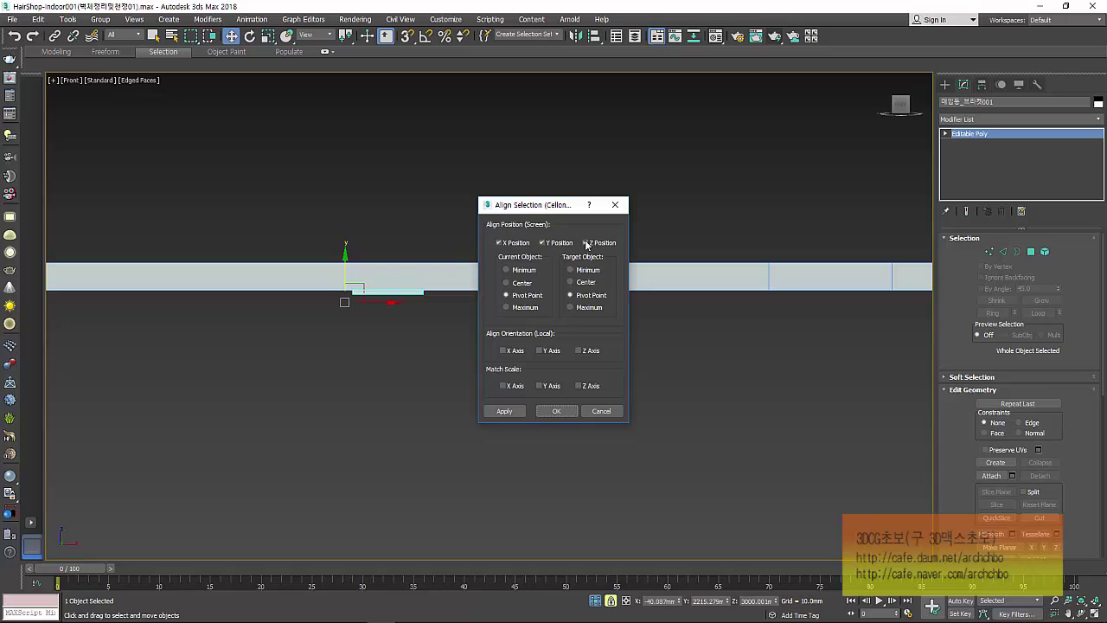
Align only Y Position, slab Maximum to ceiling Minimum, so the slab sits flush underneath.
click(514, 242)
click(522, 270)
click(588, 307)
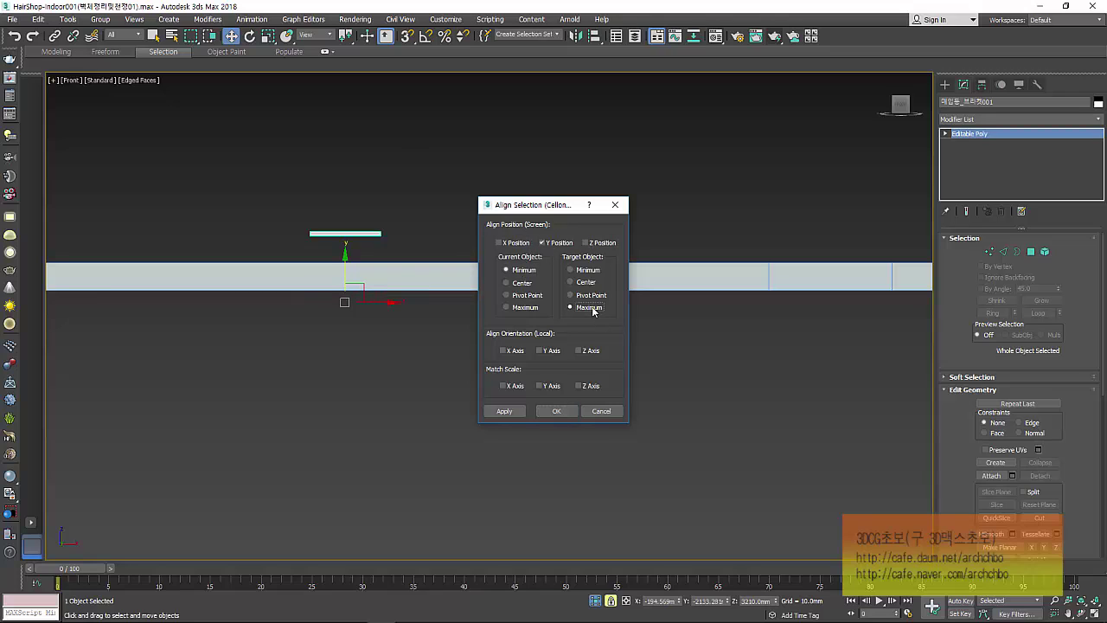
click(590, 270)
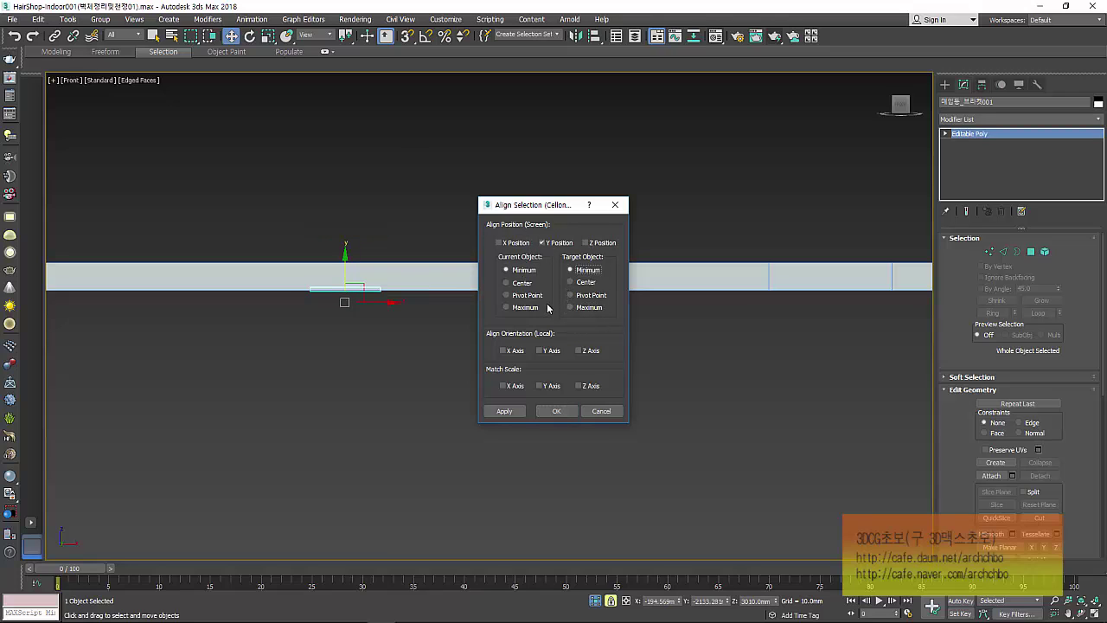
click(525, 308)
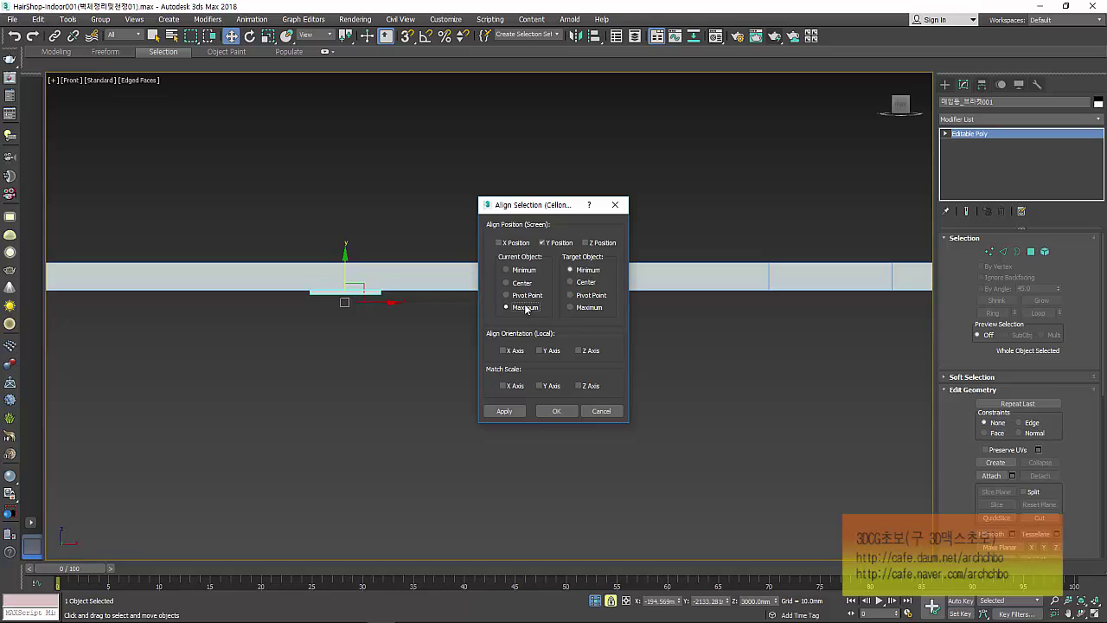
click(556, 410)
scroll(395, 340, down, 2)
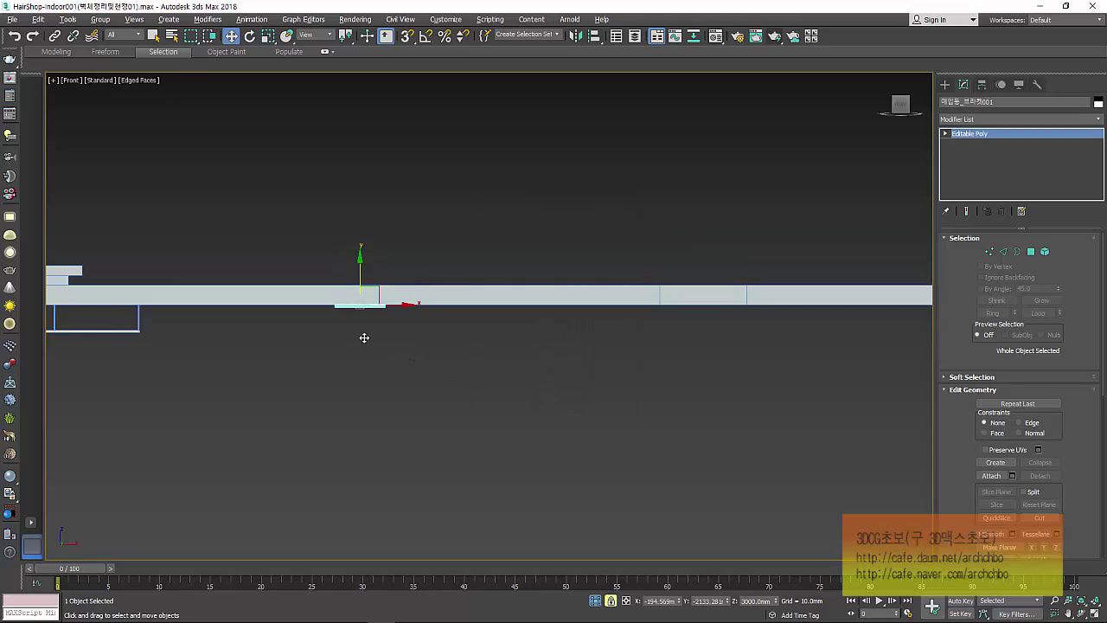
Show the lamp frame rectangle isolated in Bottom view as wireframe.
alt+middle_drag(364, 337, 381, 301)
key(b)
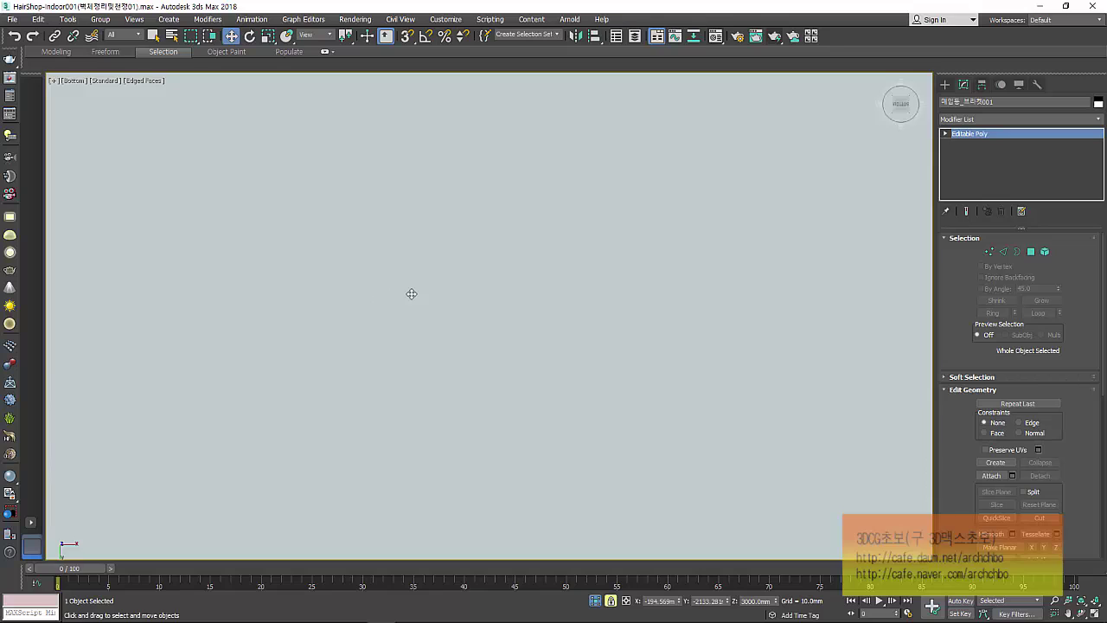
scroll(419, 302, down, 3)
scroll(437, 305, down, 4)
scroll(437, 247, up, 2)
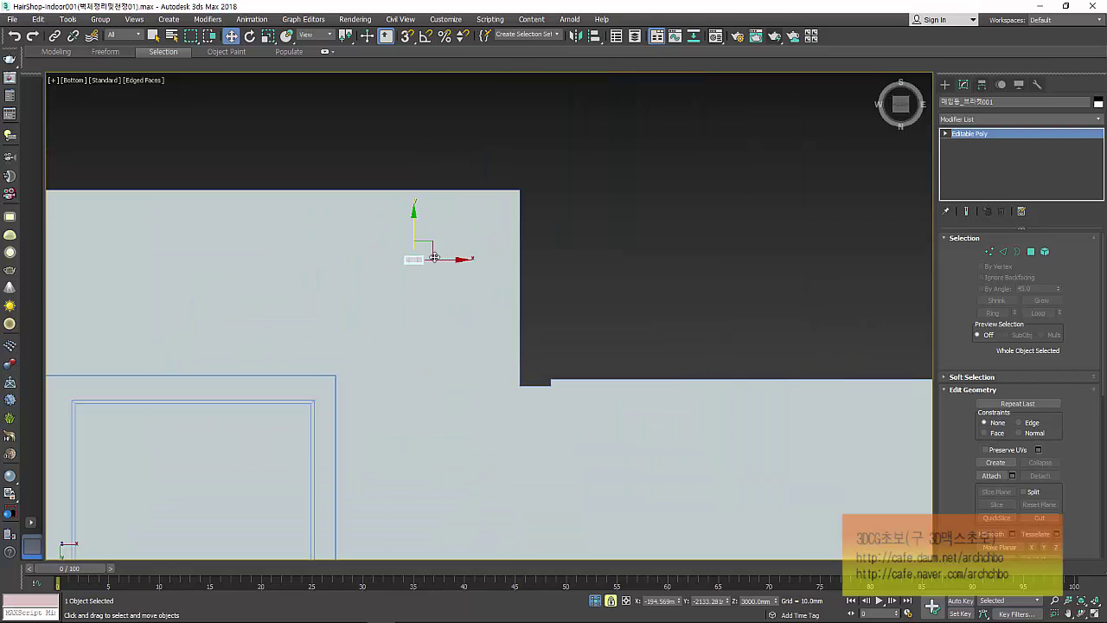
key(F3)
key(alt+q)
scroll(404, 268, up, 3)
scroll(404, 268, up, 3)
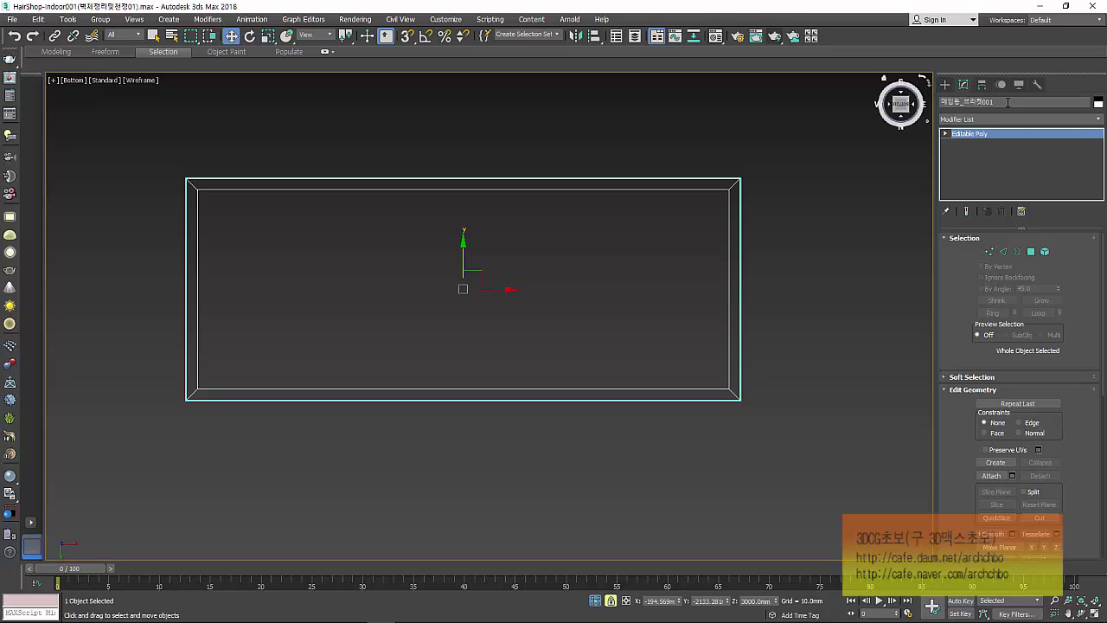
Pick the Cylinder tool from Standard Primitives.
click(945, 85)
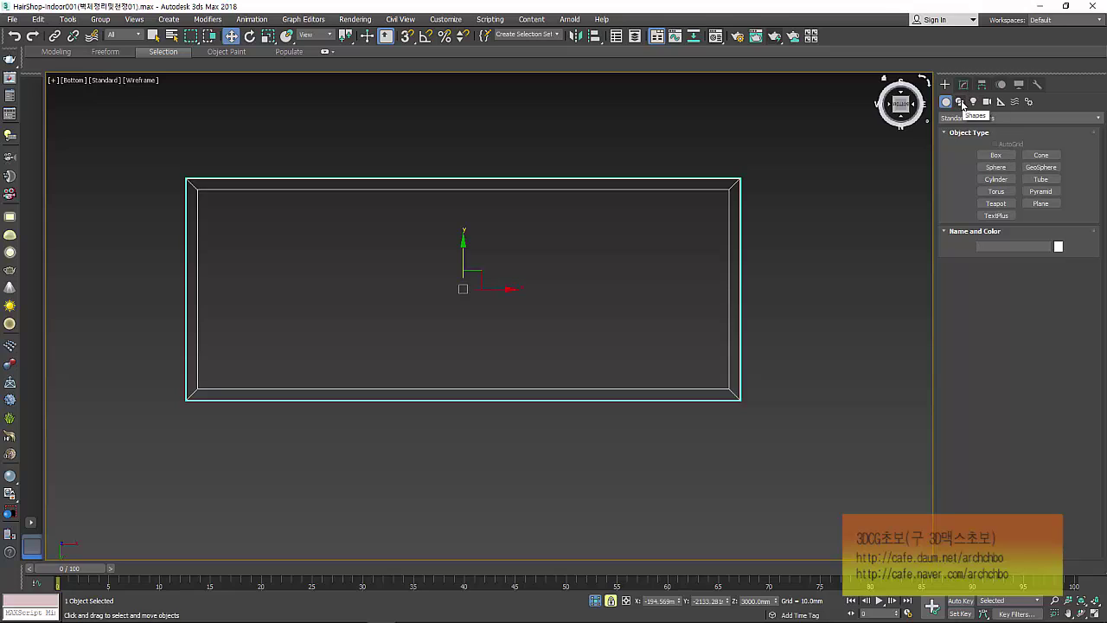
click(995, 155)
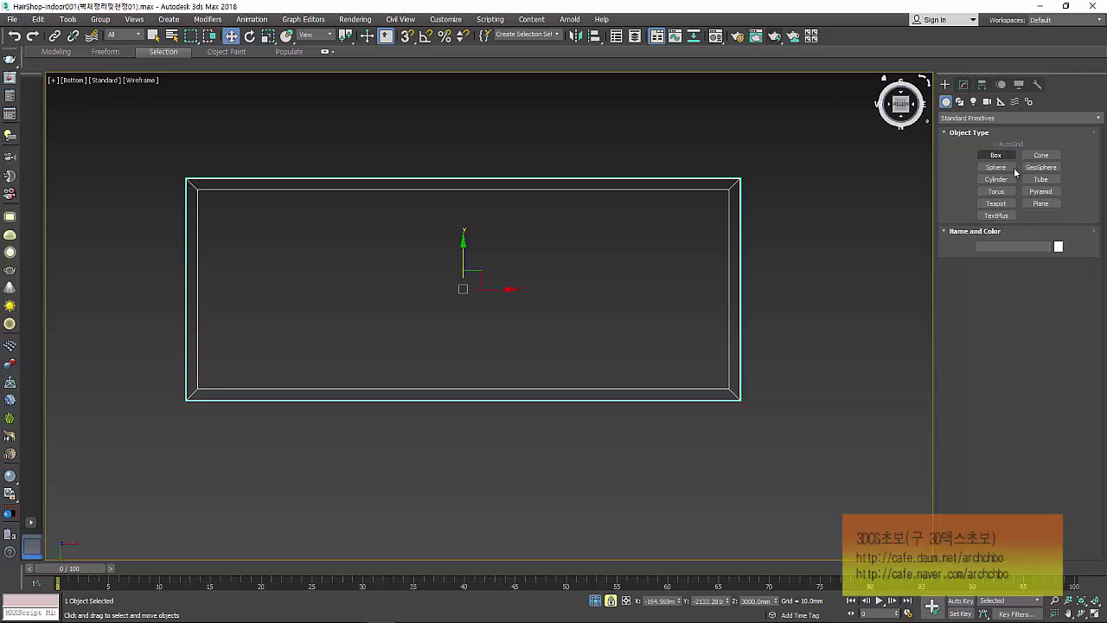
click(996, 179)
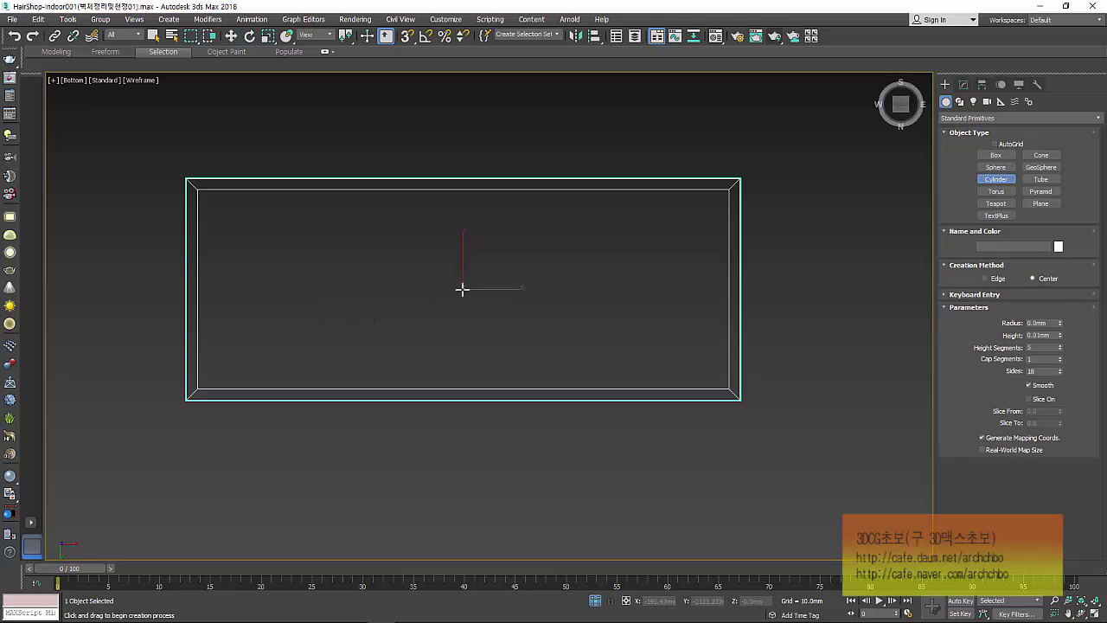
Draw Cylinder001 at the frame centre with radius 30mm, height 5mm and 1 height segment.
drag(464, 287, 460, 360)
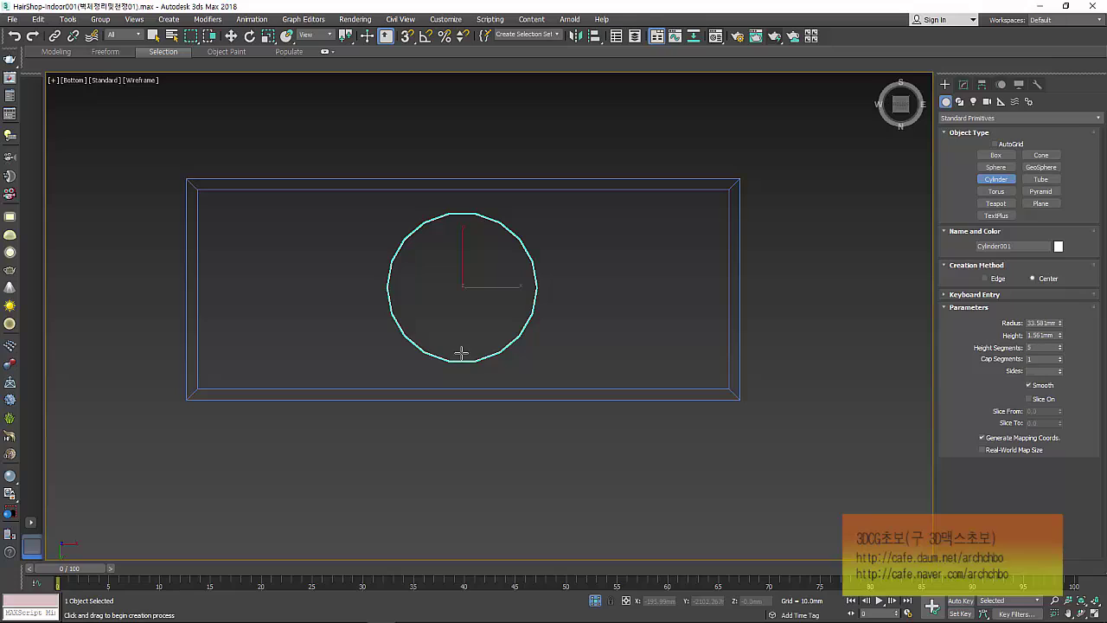
click(444, 333)
text(0)
key(Tab)
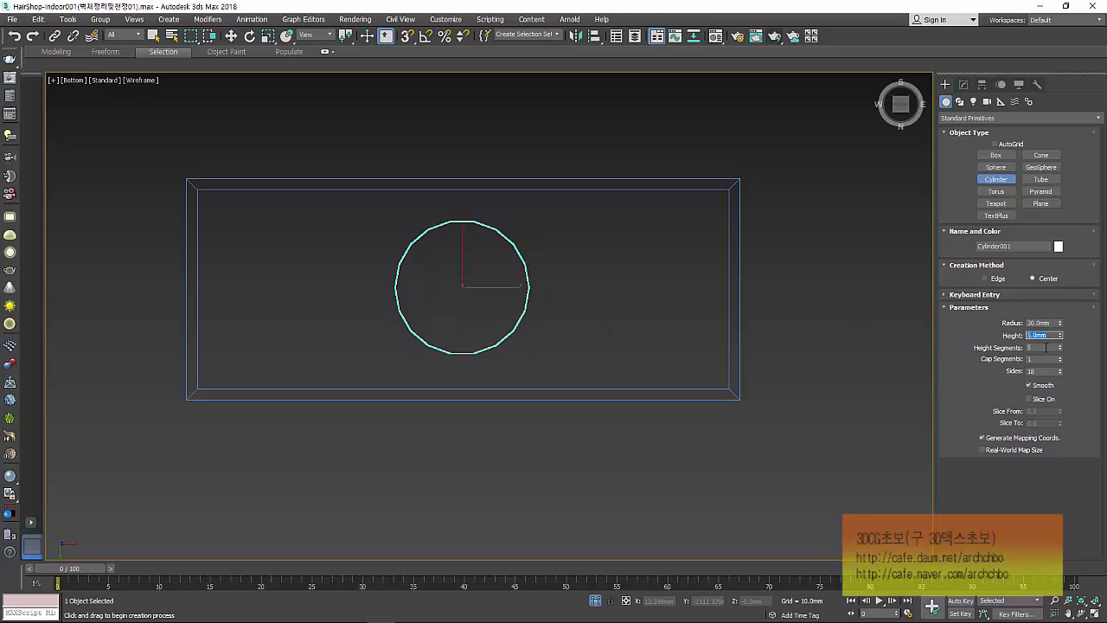
key(Tab)
text(1)
mouse_move(484, 291)
alt+middle_down()
mouse_move(523, 426)
mouse_move(529, 354)
mouse_move(525, 398)
alt+middle_up()
scroll(528, 351, down, 5)
key(F3)
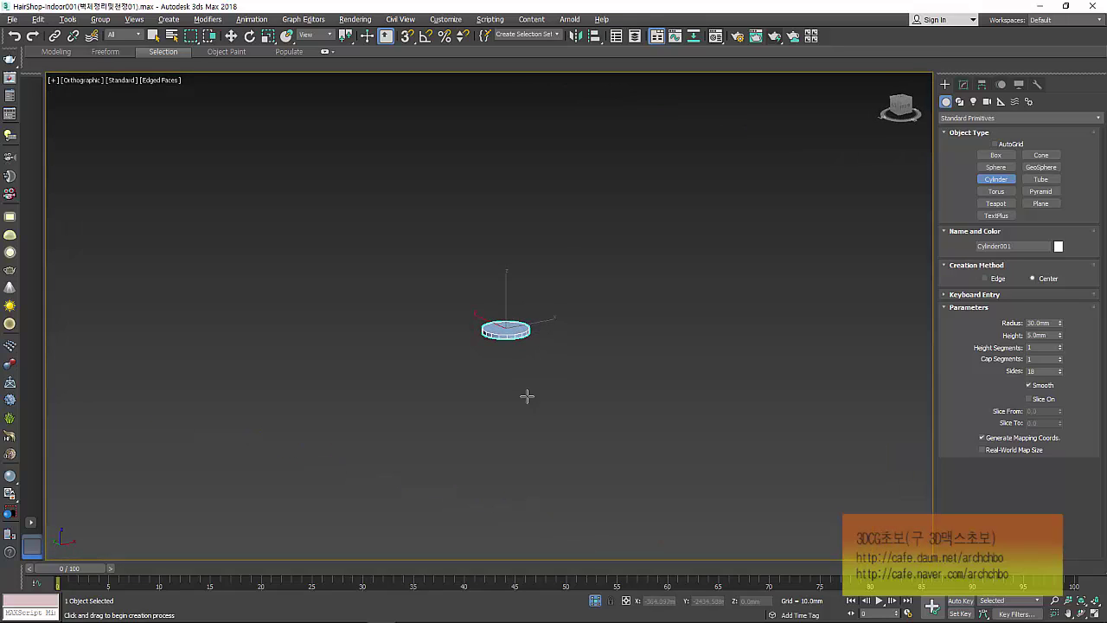
Convert Cylinder001 to an Editable Poly.
key(w)
right_click(510, 325)
mouse_move(567, 441)
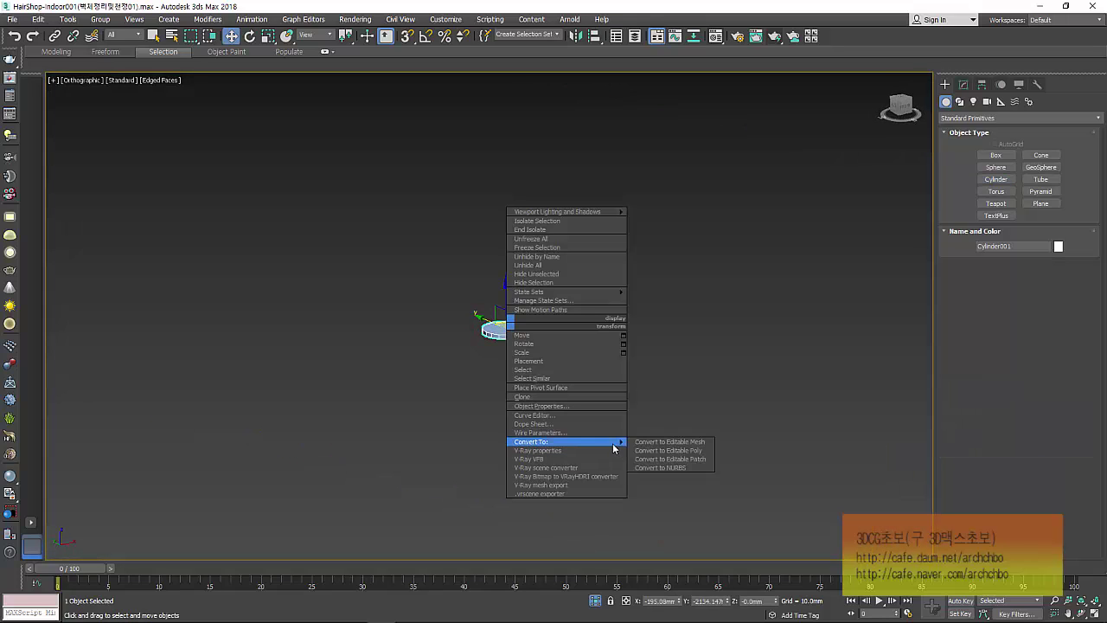
click(697, 450)
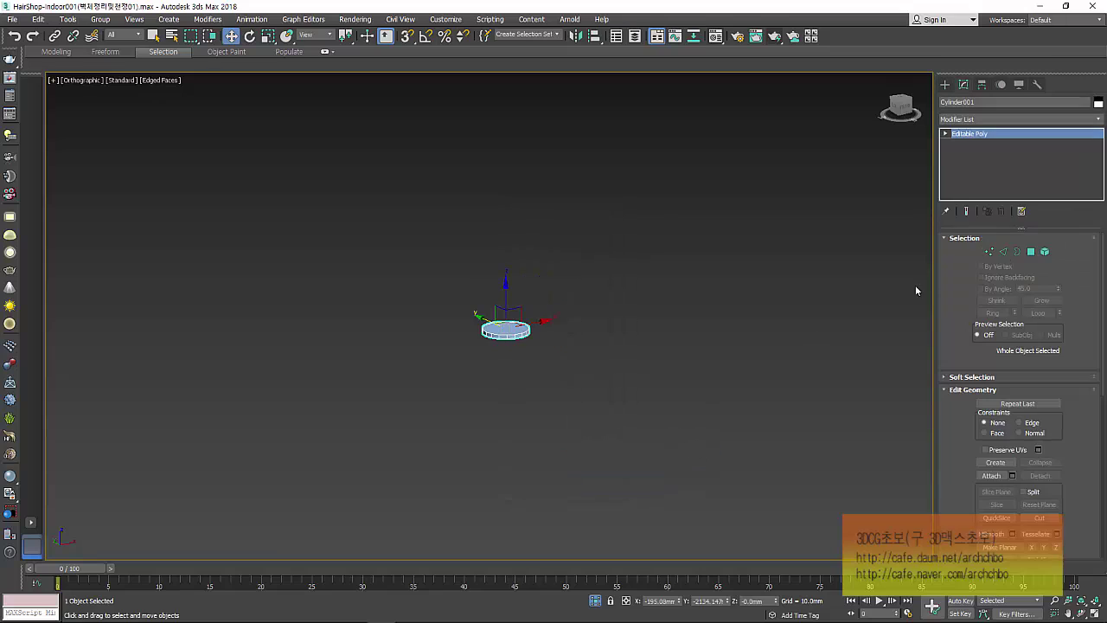
Select the cylinder's cap polygon and bring up the Inset settings.
click(1031, 252)
click(511, 328)
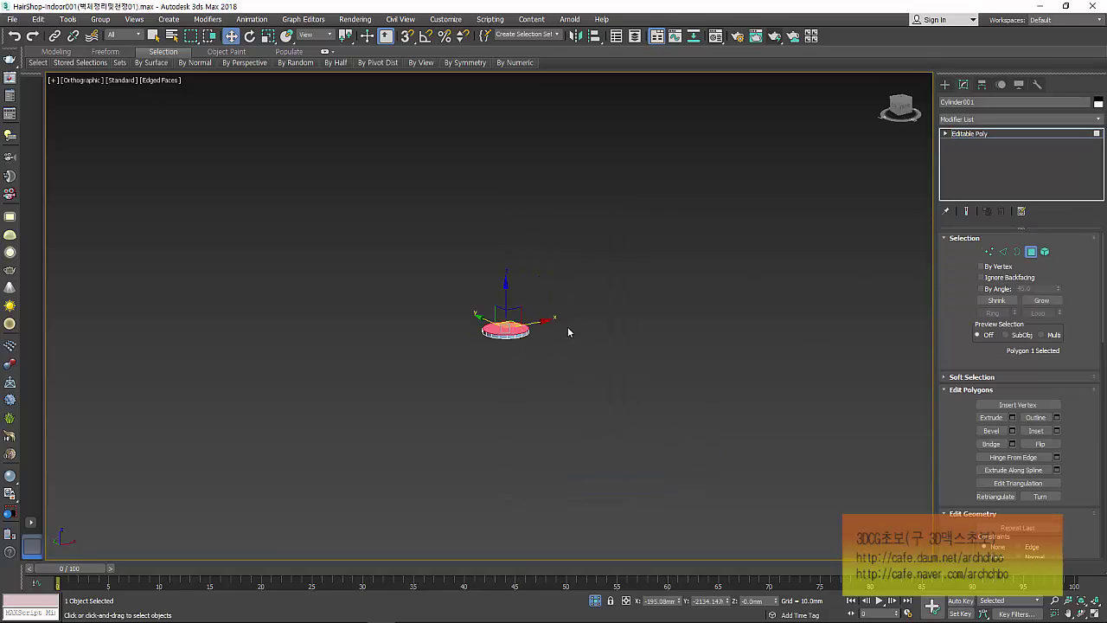
key(Delete)
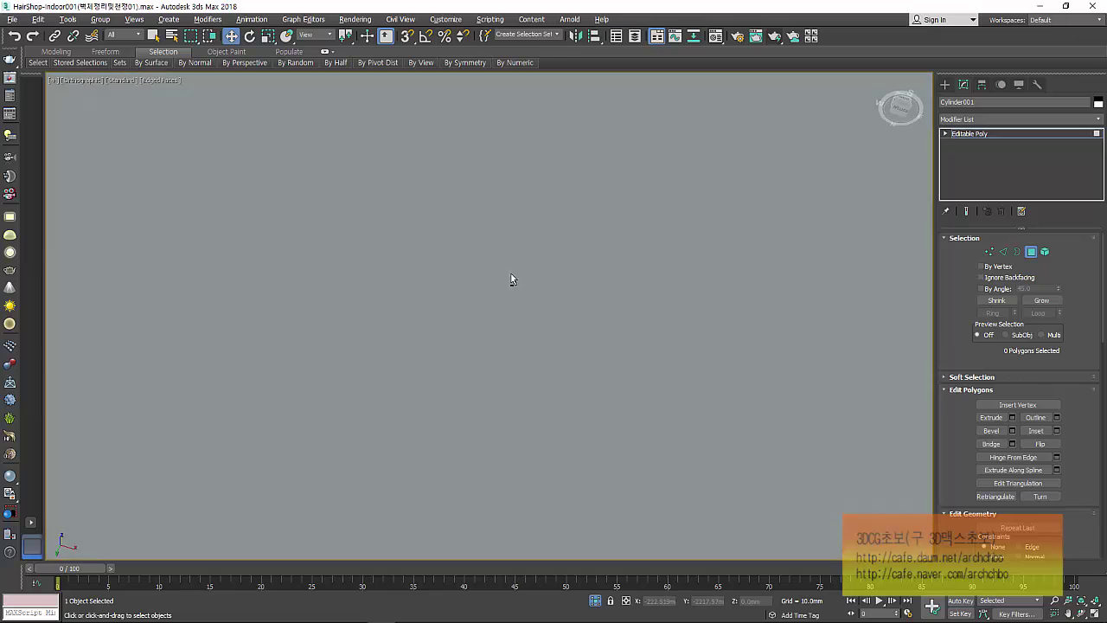
drag(601, 361, 312, 172)
key(z)
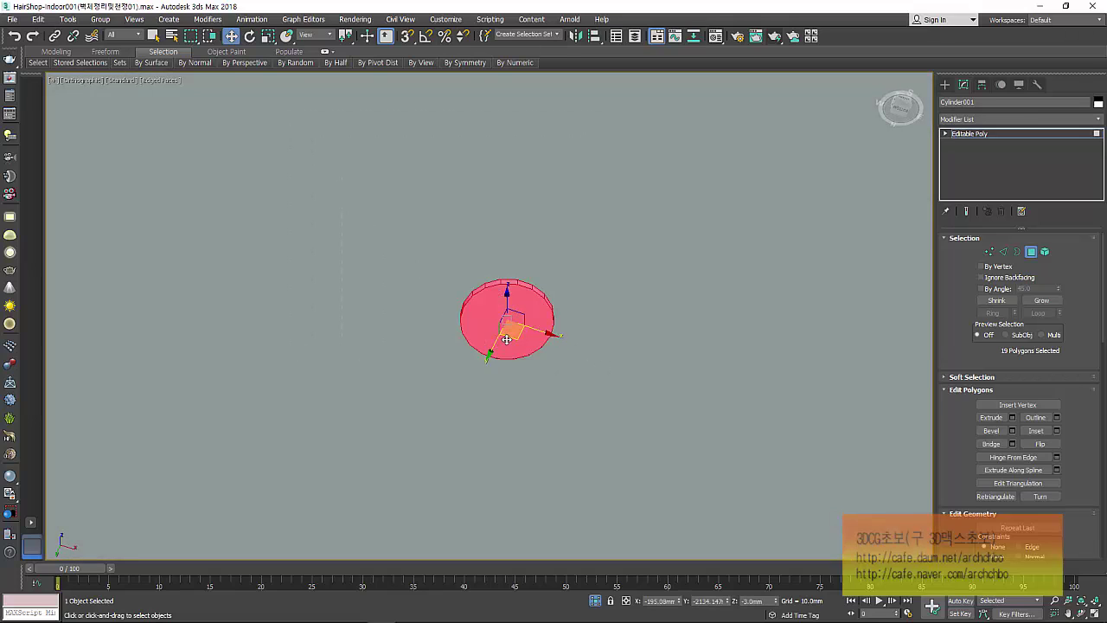
click(1056, 429)
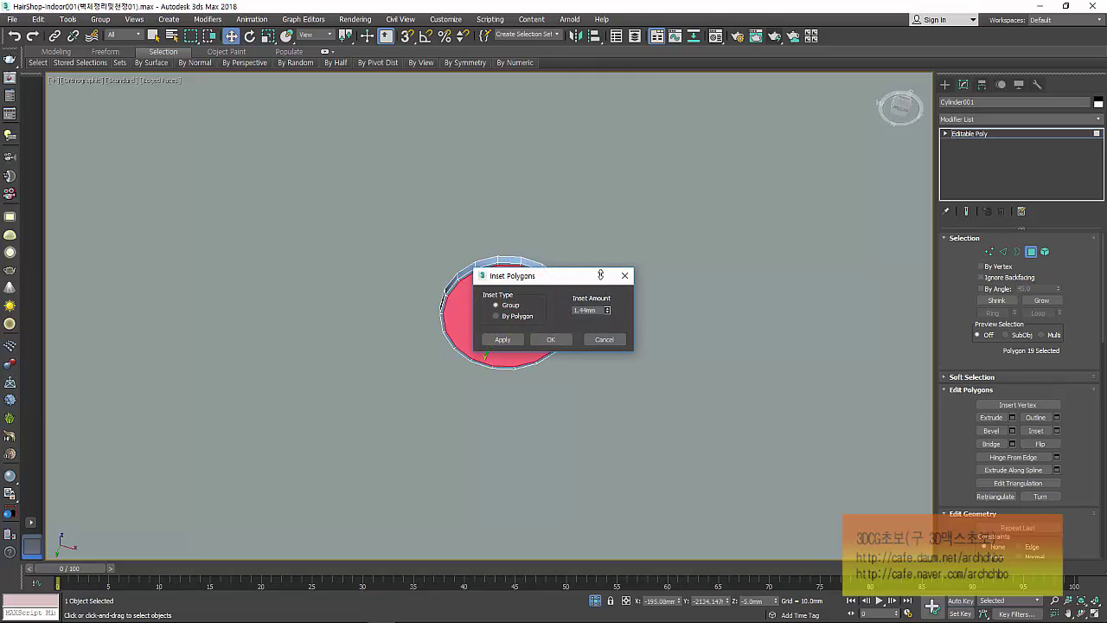
Inset the cylinder's top face by 2.5mm.
drag(609, 311, 588, 223)
click(566, 339)
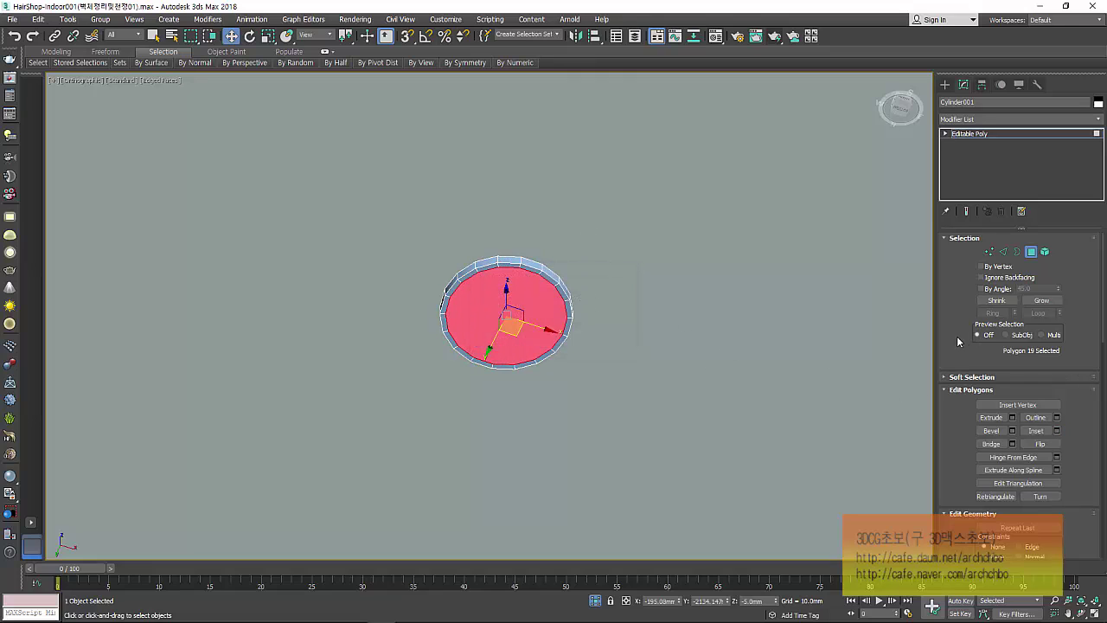
scroll(518, 301, up, 3)
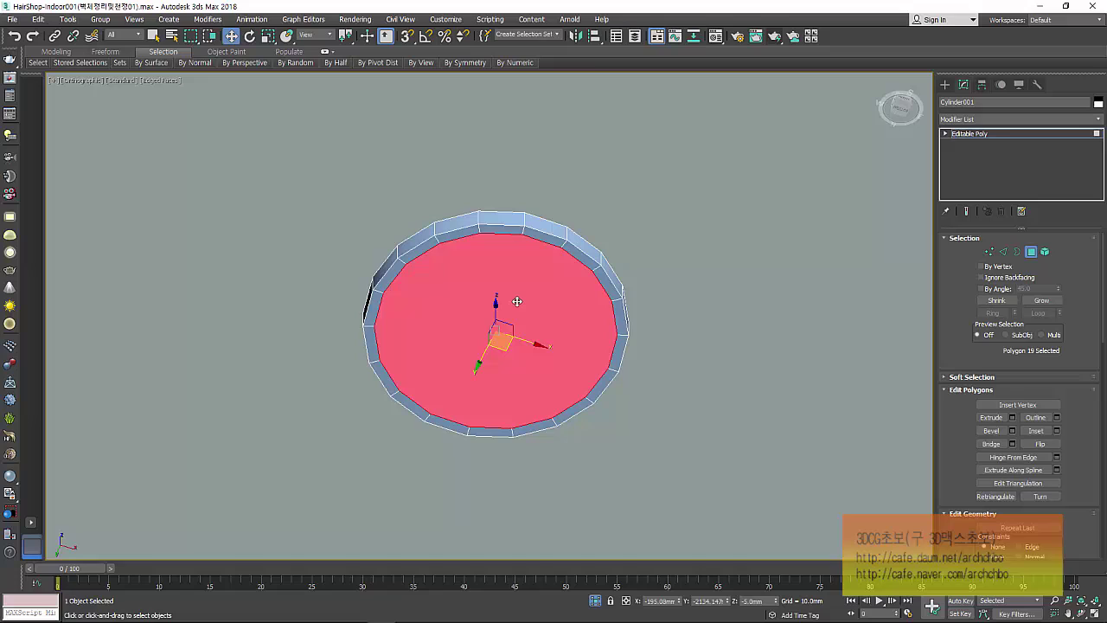
Bevel the inset face with Height -3mm and Outline -1.5mm.
click(1012, 430)
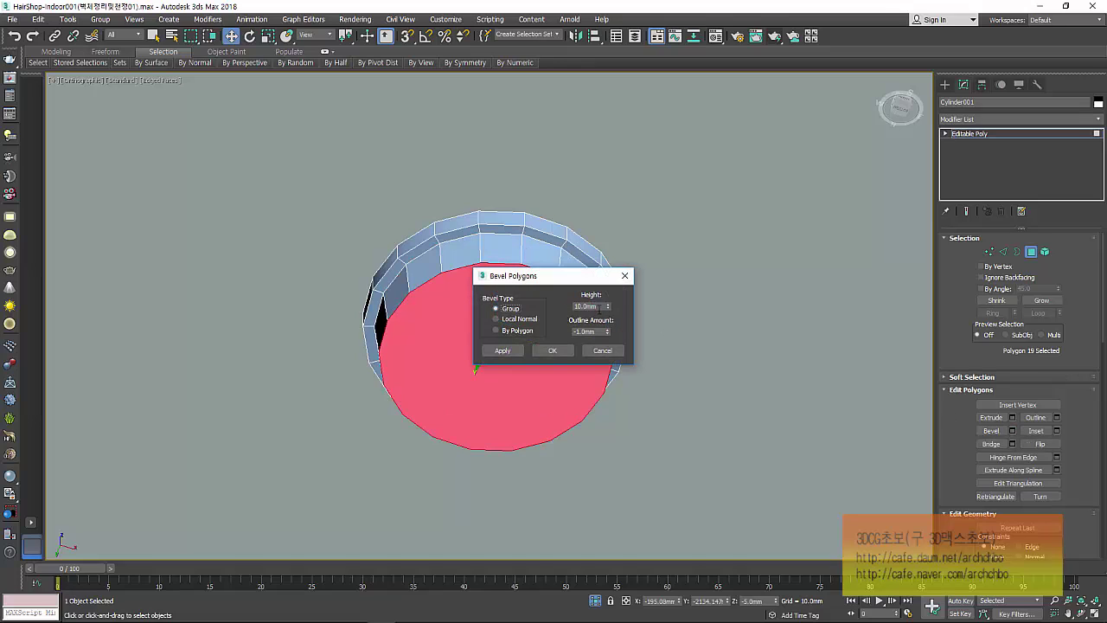
double_click(578, 305)
key(Tab)
key(Return)
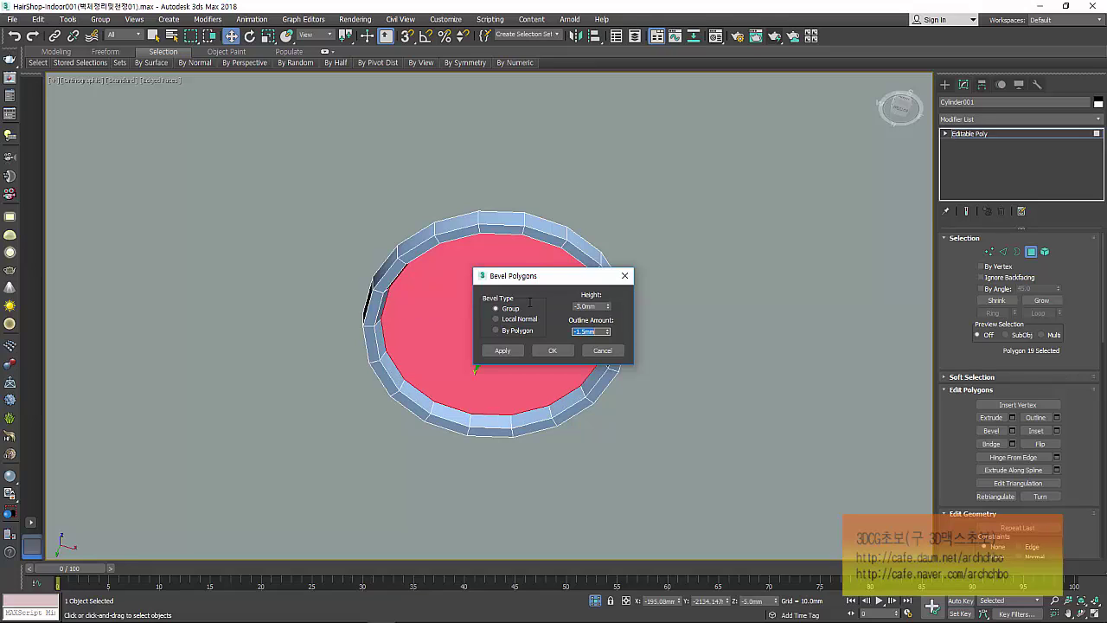
click(552, 350)
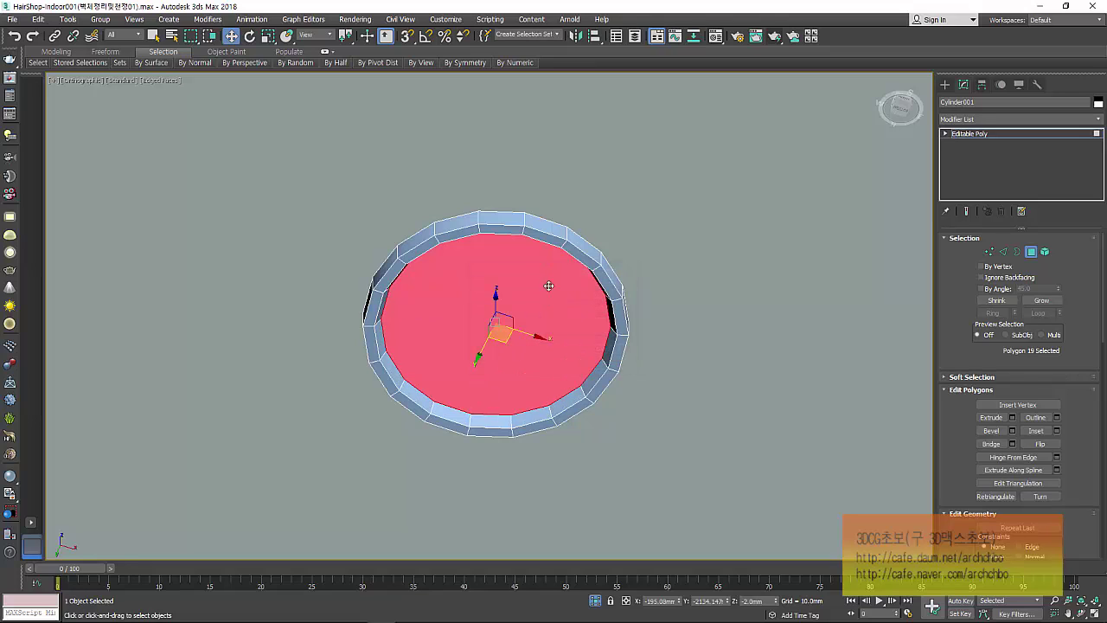
click(994, 103)
Rename the ring frame to 메인등_Mo001.
text(메인등_프레임001)
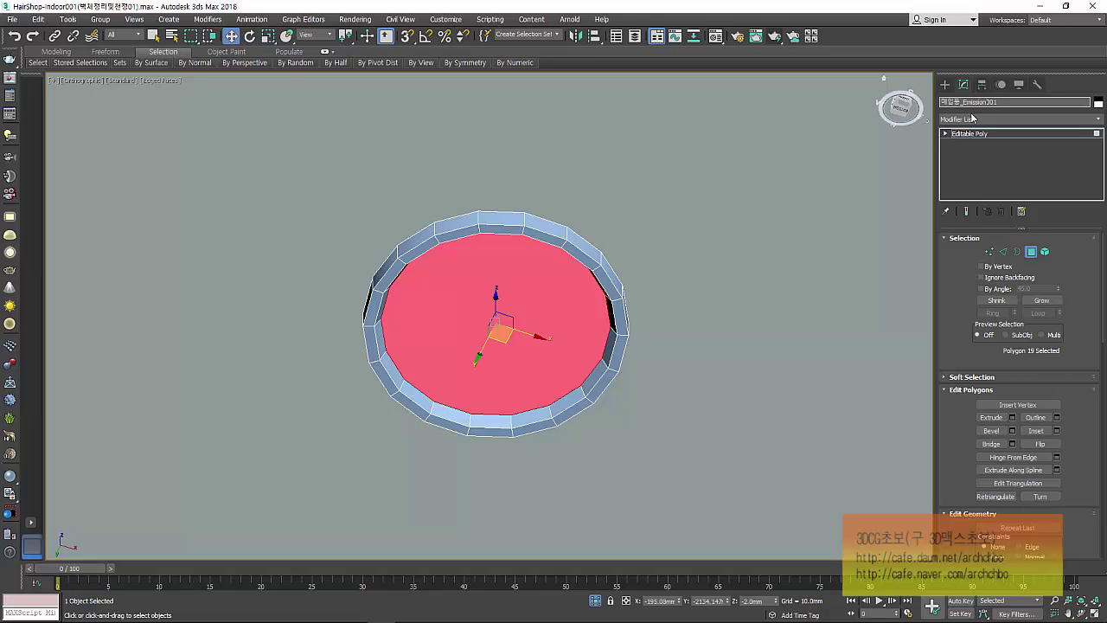
click(971, 103)
key(Return)
key(BackSpace)
text(M)
key(Return)
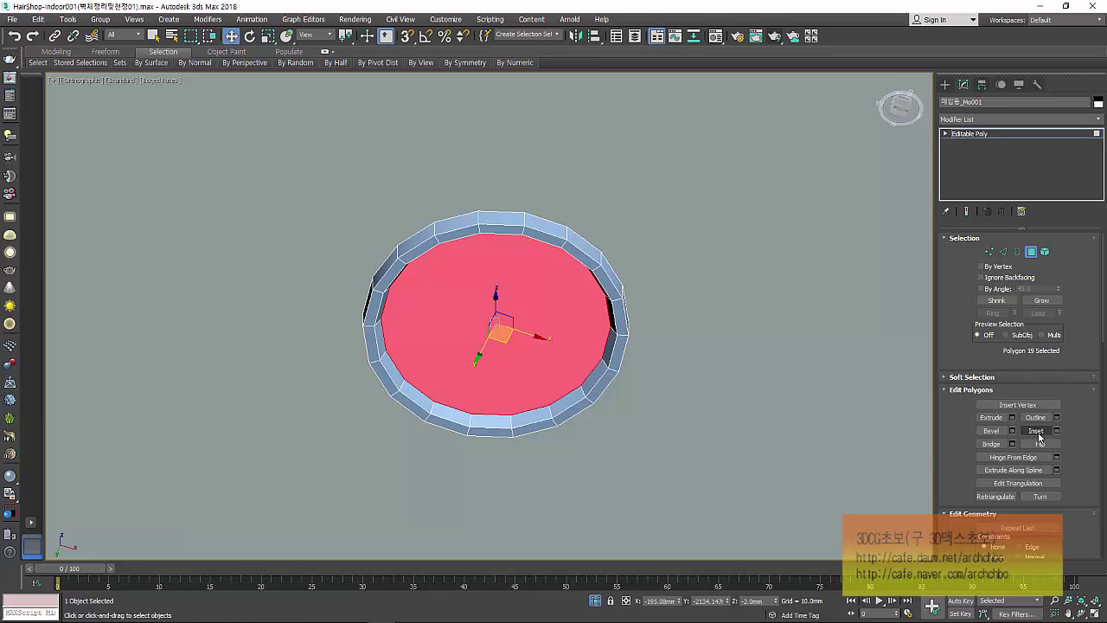
Detach the sunken inner face as a new object named 메인등_Emission001.
scroll(1050, 435, down, 2)
scroll(1060, 435, down, 1)
scroll(1057, 441, down, 1)
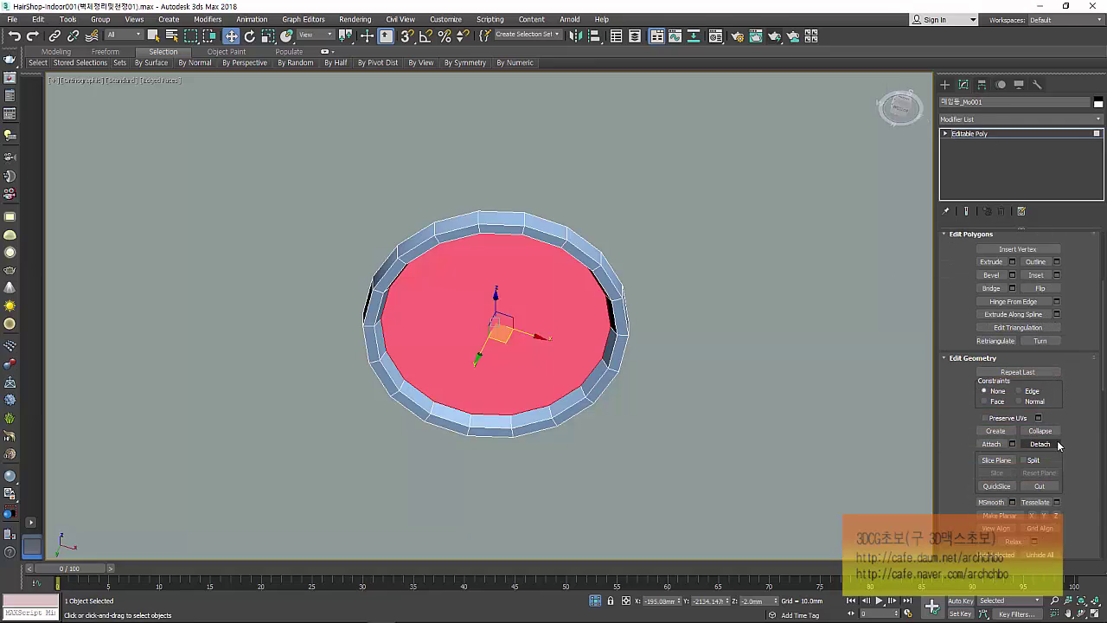
click(1040, 443)
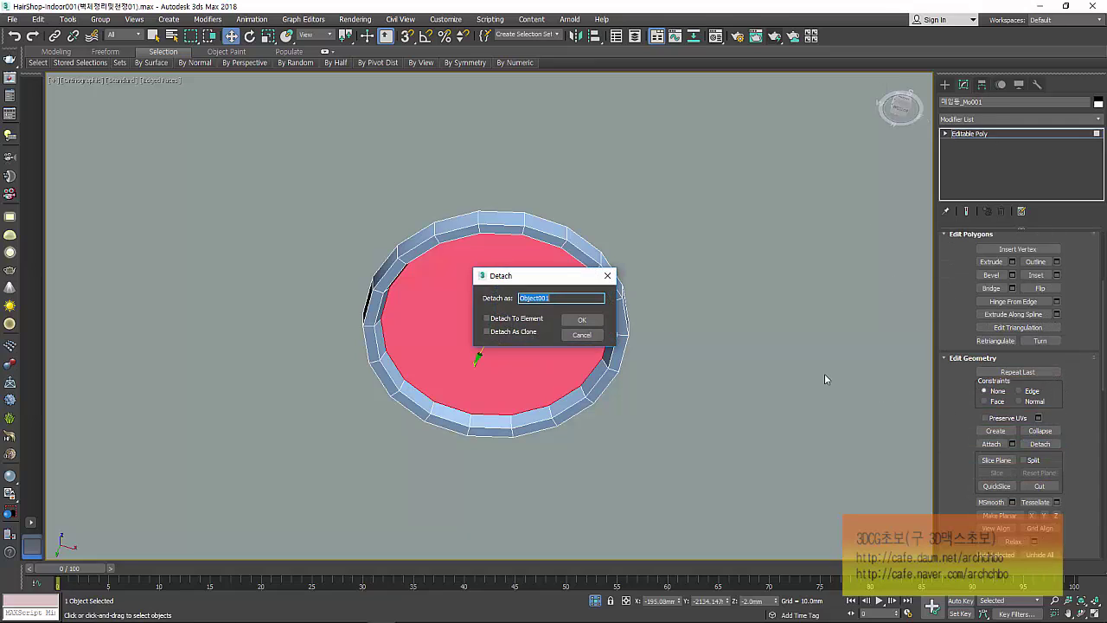
click(583, 320)
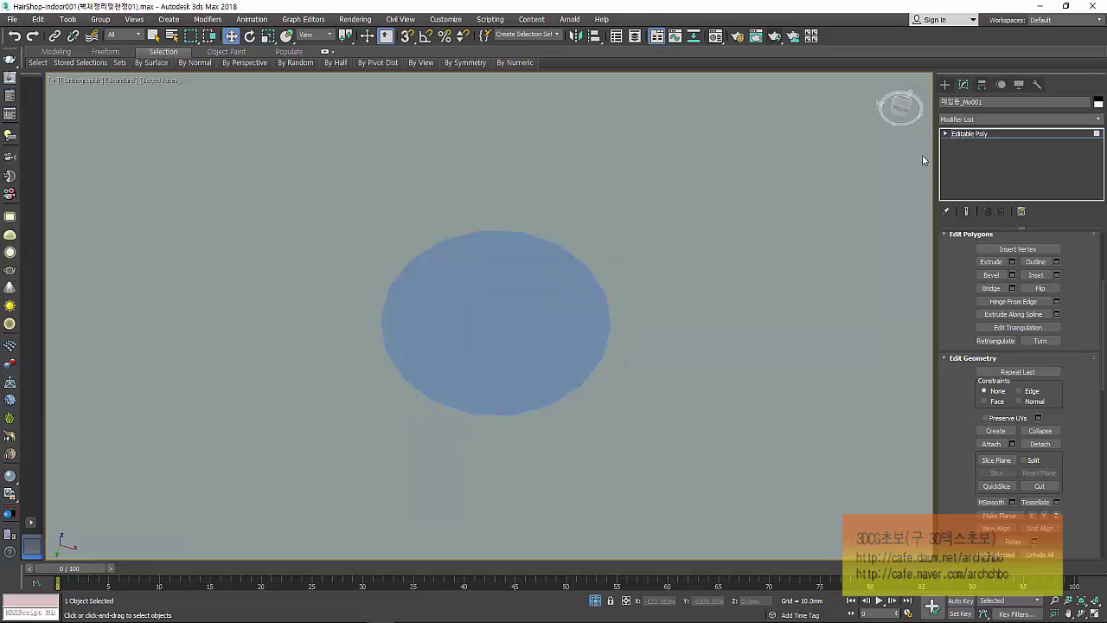
click(1003, 134)
Exit Polygon mode, assign Spot-M001 to the ring frame, and close the Material Editor.
click(945, 83)
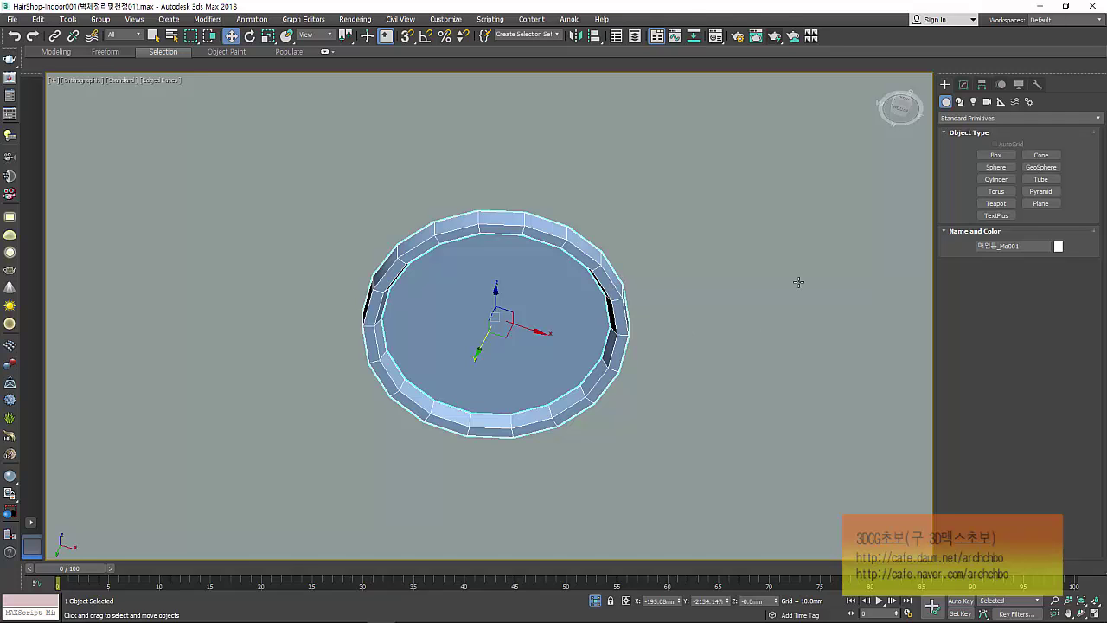
click(716, 36)
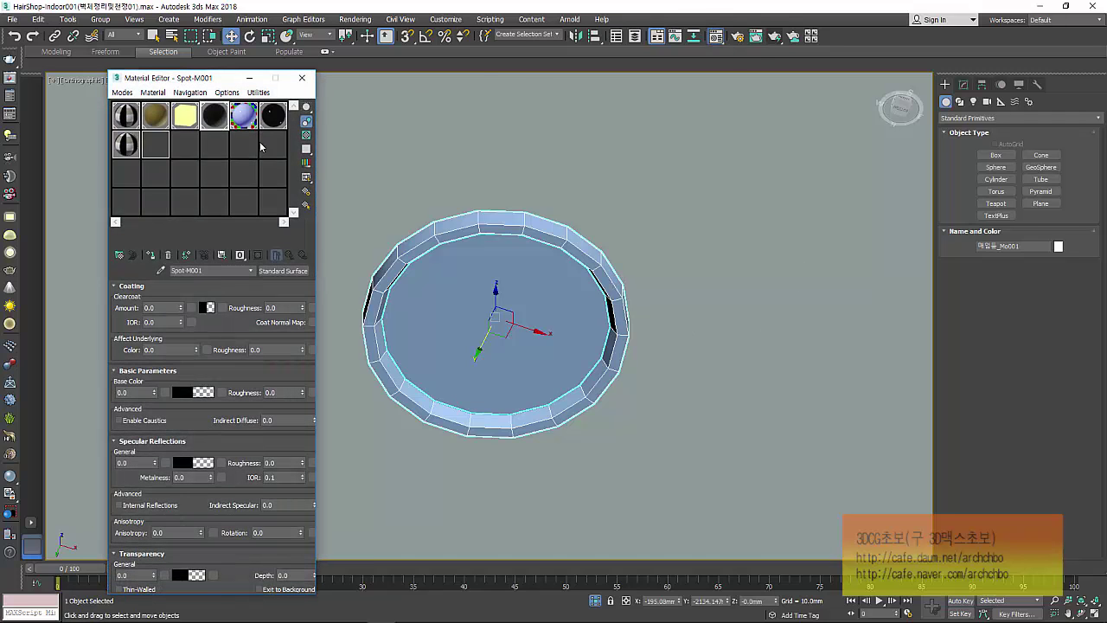
click(150, 256)
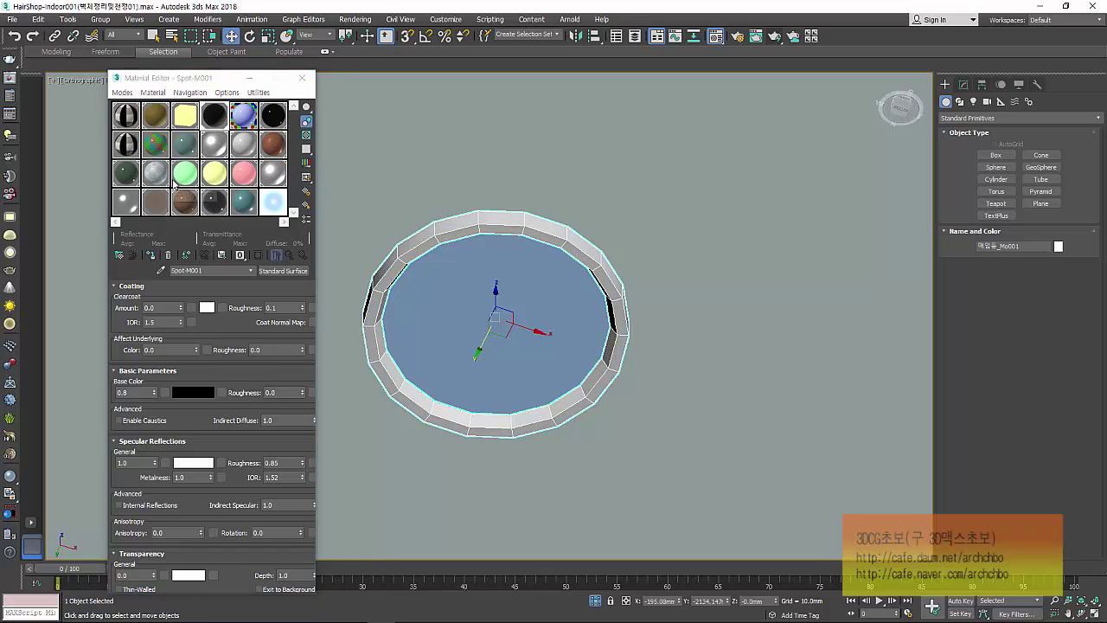
click(213, 172)
click(197, 122)
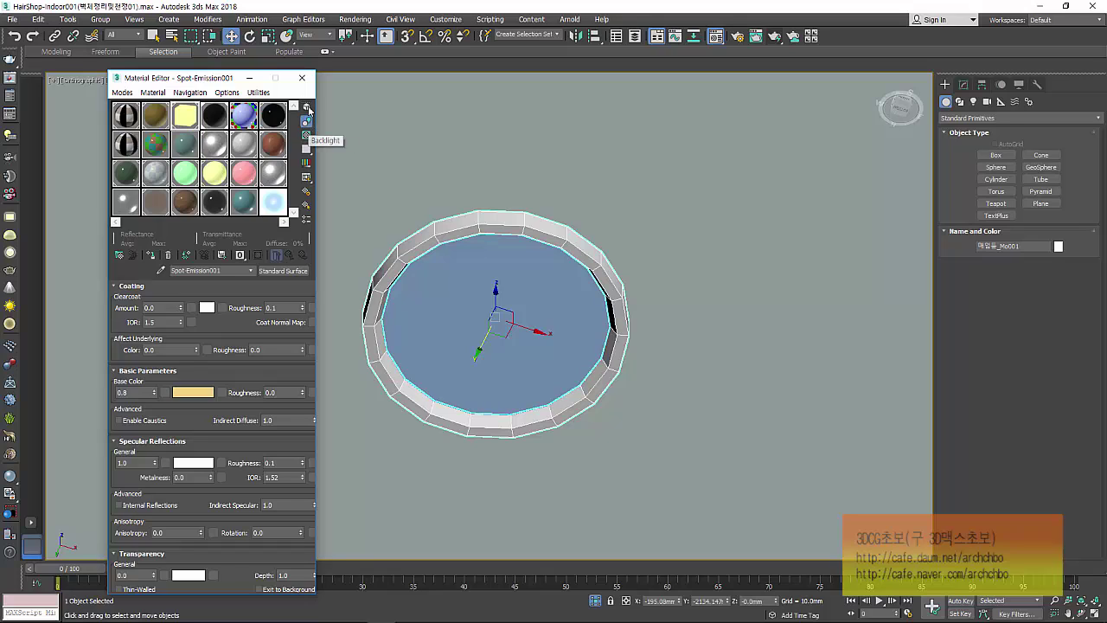
mouse_move(305, 106)
mouse_down()
mouse_move(331, 109)
mouse_move(319, 107)
mouse_up()
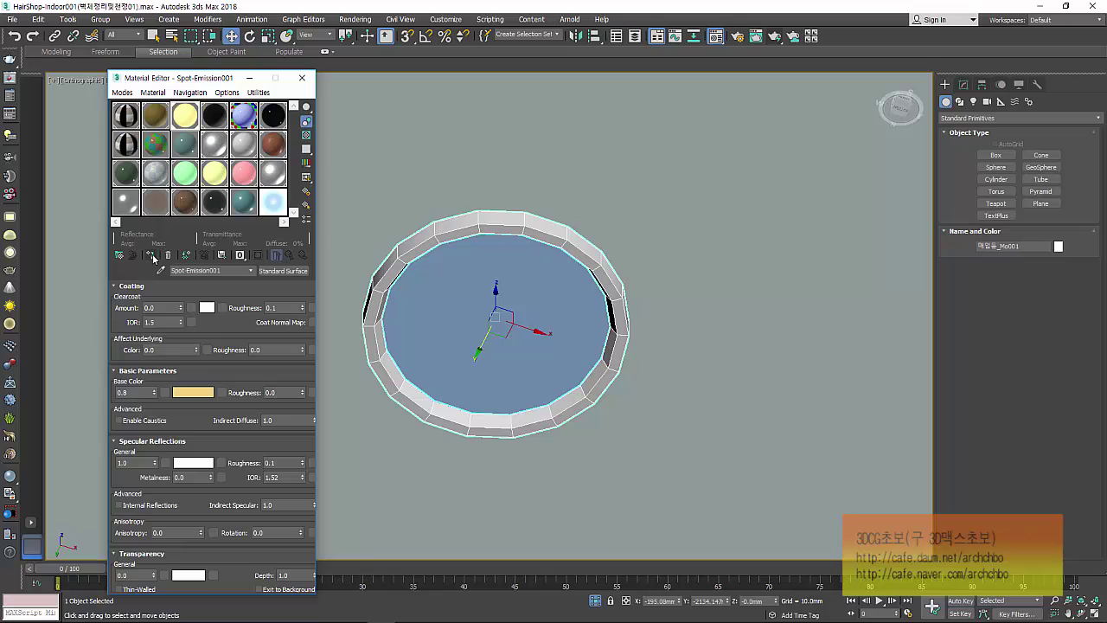
click(302, 77)
scroll(402, 258, down, 5)
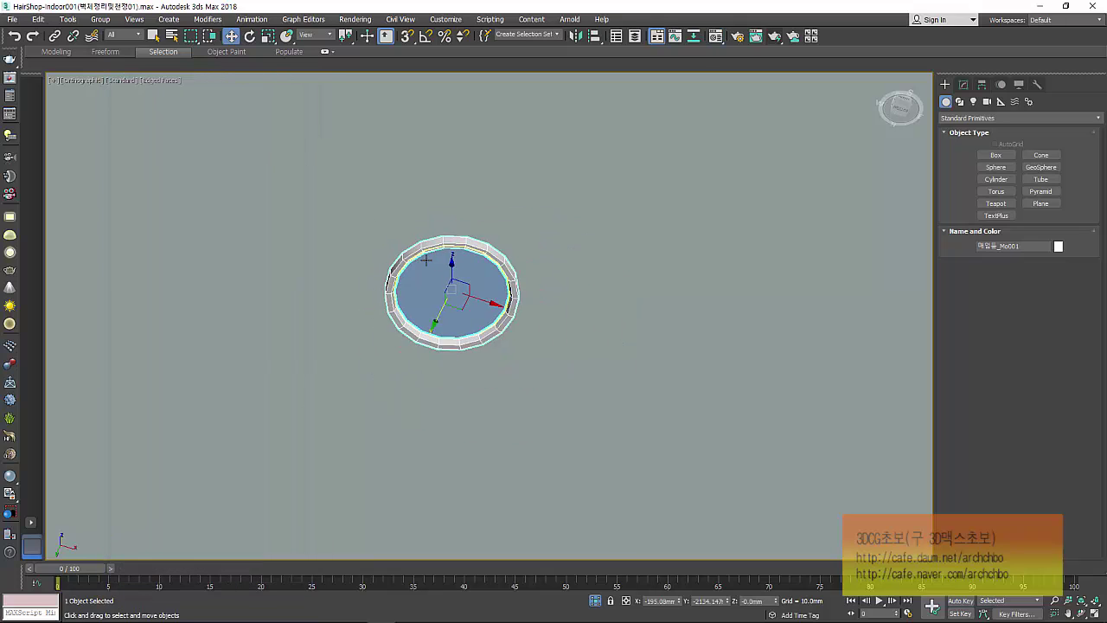
Render an Arnold preview of the two hanging lamps, then cancel the render.
click(773, 35)
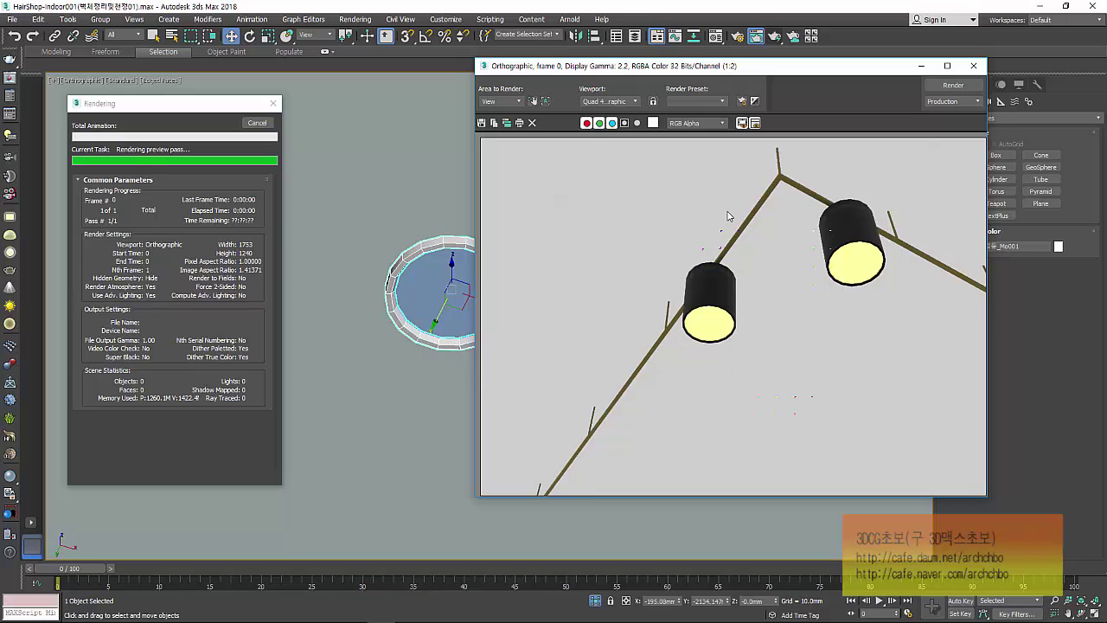
scroll(729, 212, down, 2)
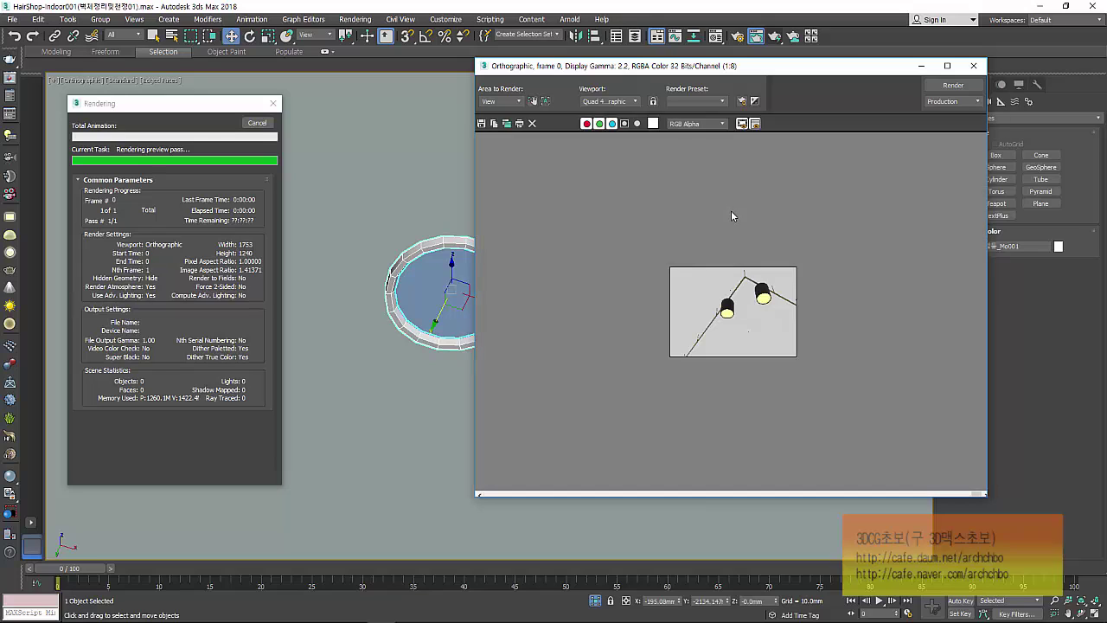
scroll(732, 211, up, 1)
scroll(733, 216, up, 1)
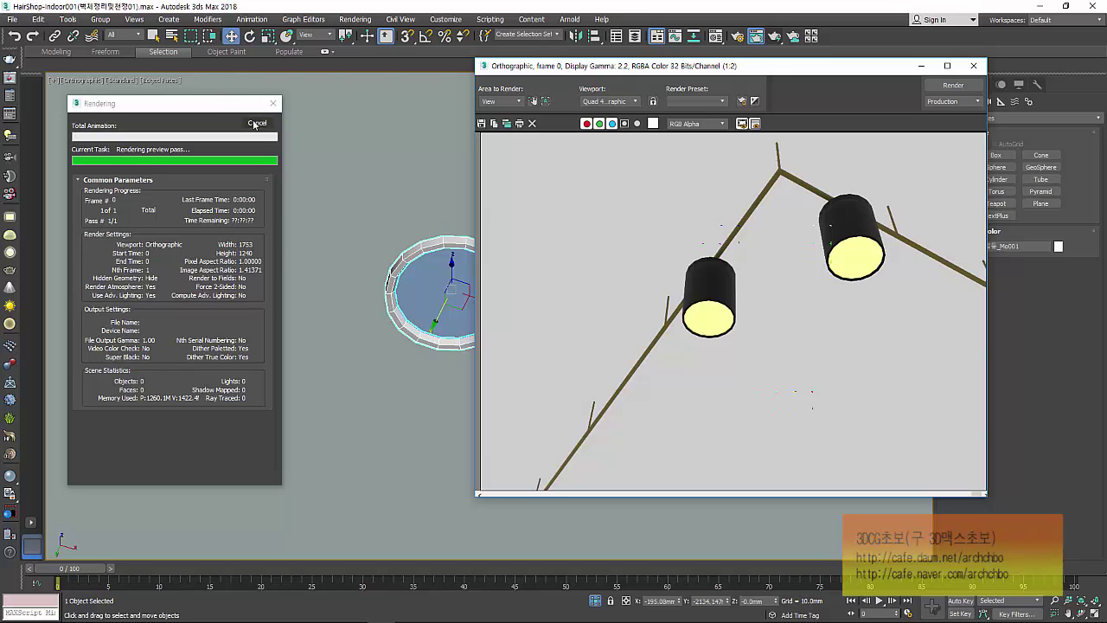
click(256, 122)
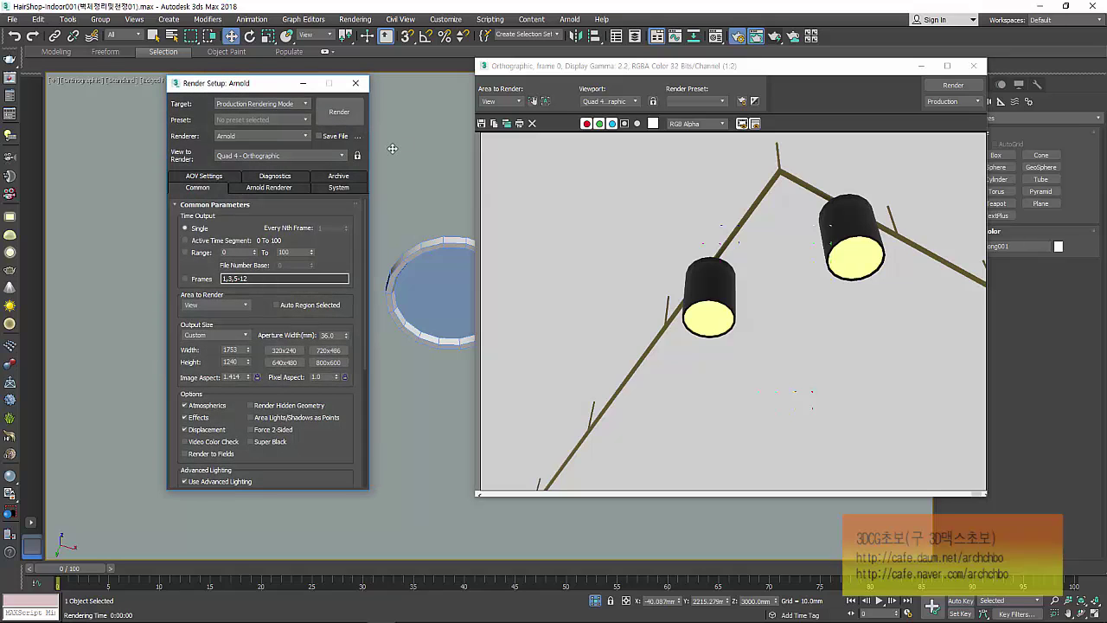
Lower the Arnold Diffuse and Specular sampling to 2, with ray depth 1.
click(270, 190)
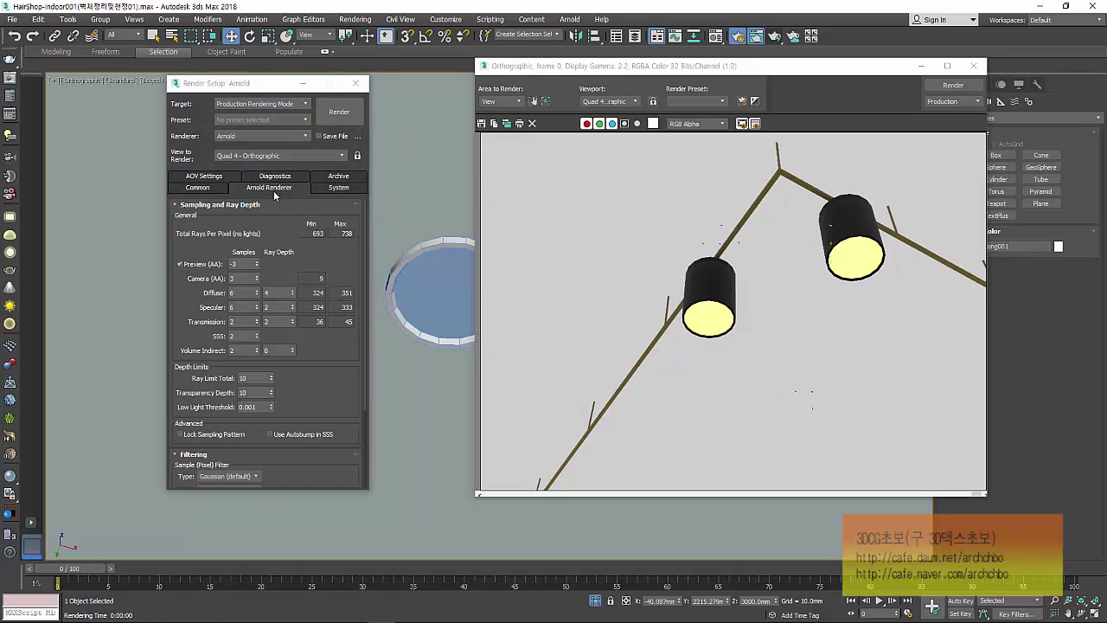
double_click(242, 292)
text(2)
key(Tab)
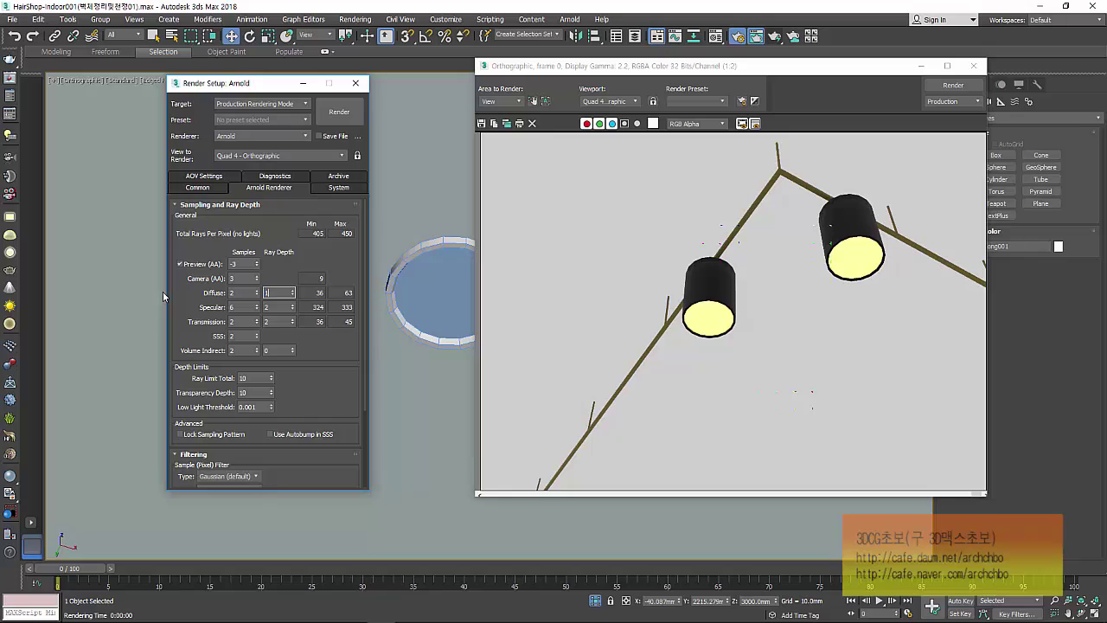
key(Tab)
text(2)
key(Tab)
text(1)
key(Tab)
Re-render with the lighter sampling, then stop the render.
click(951, 85)
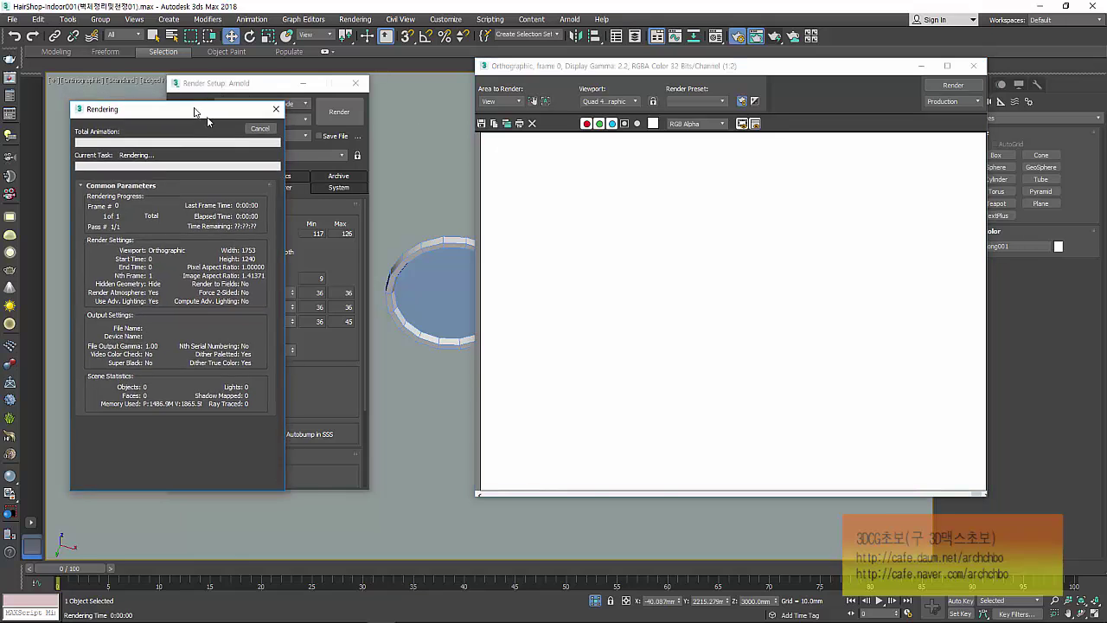
drag(209, 107, 492, 160)
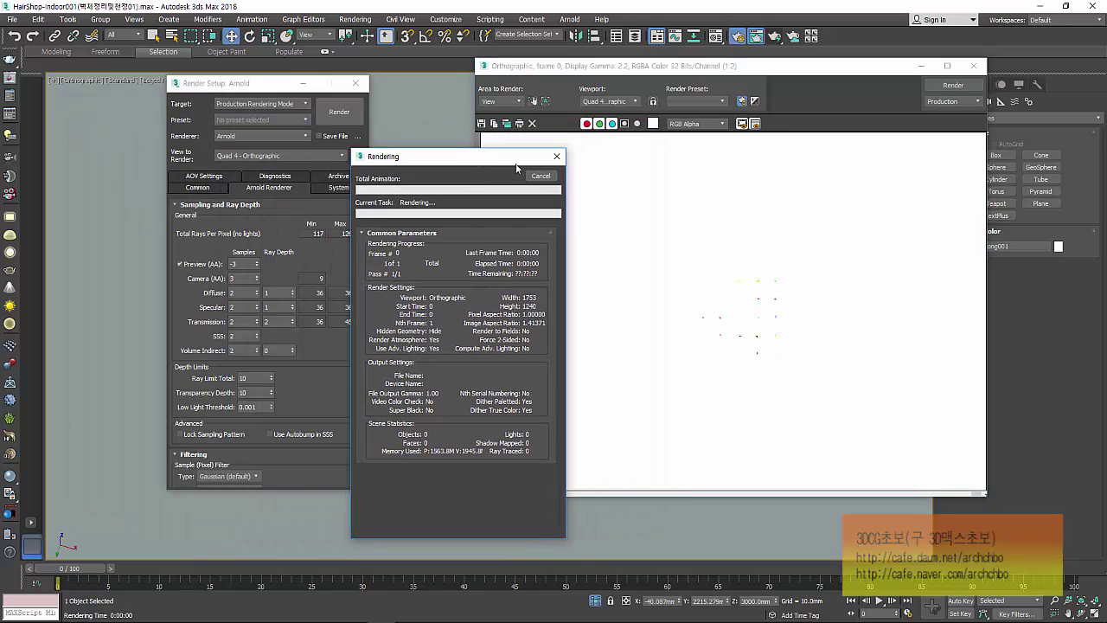
click(541, 175)
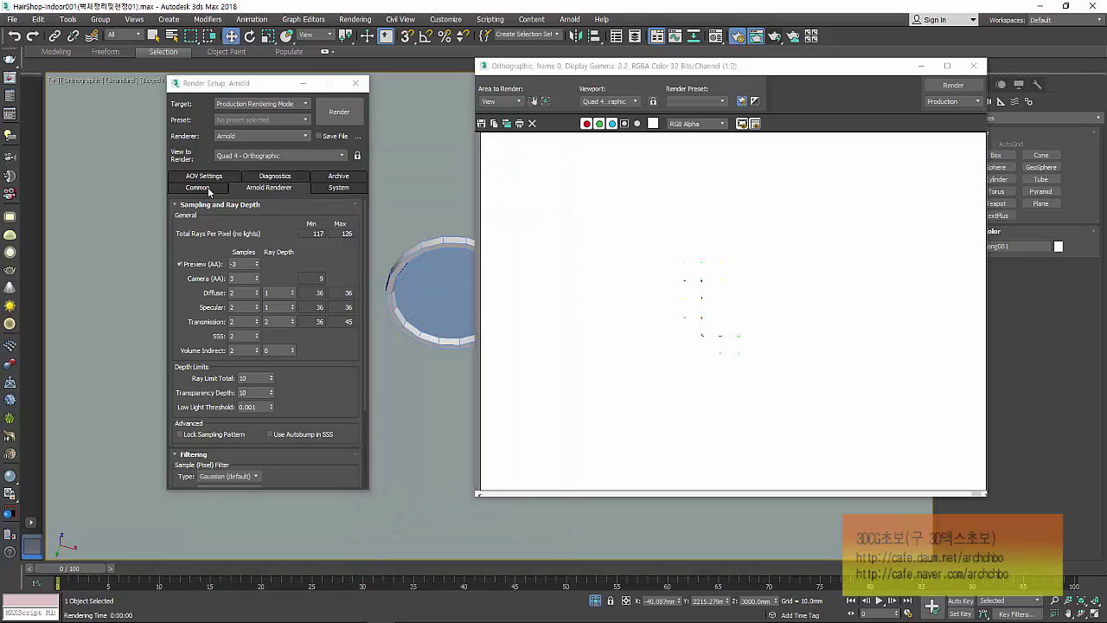
Set the render output size to 640x480 in the common settings.
click(208, 178)
click(203, 176)
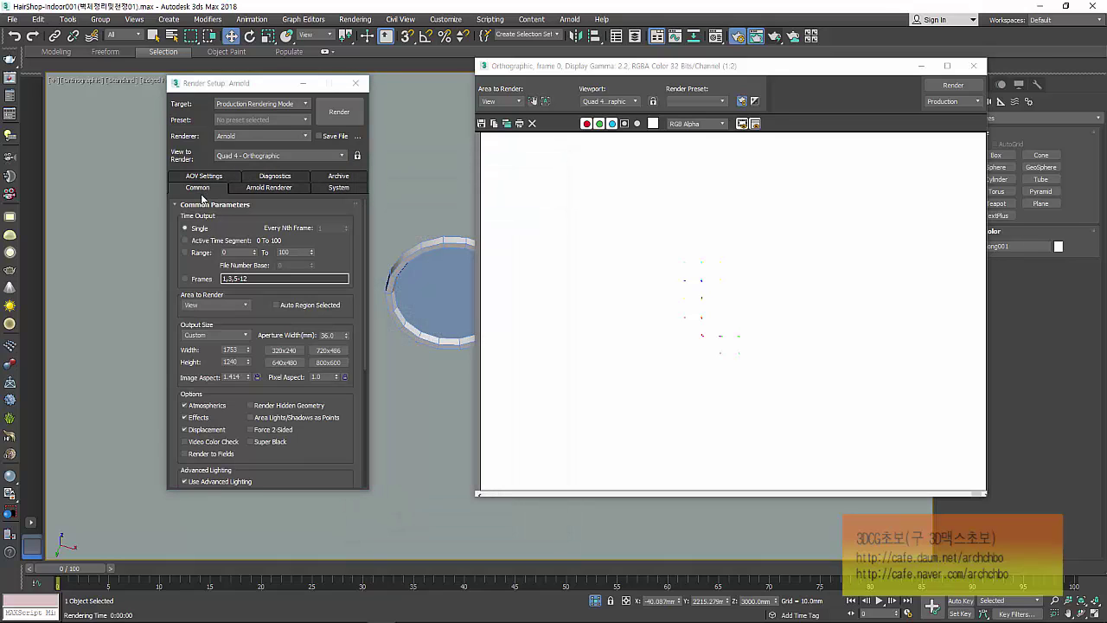
click(286, 350)
click(284, 363)
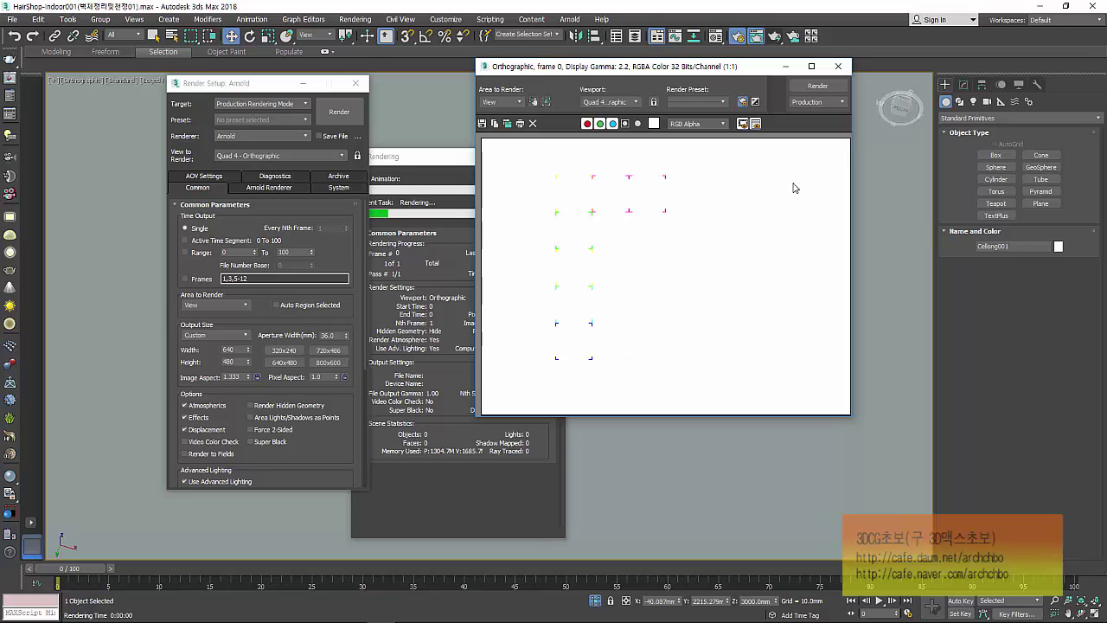
Close the rendered frame window, cancel the render and close Render Setup.
click(837, 68)
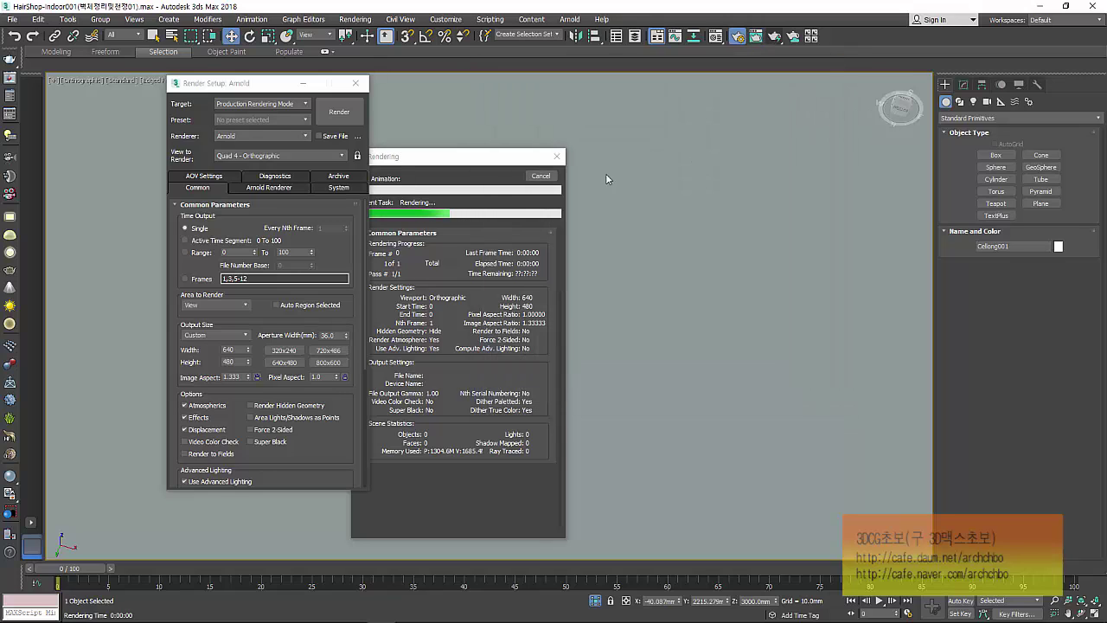
click(540, 177)
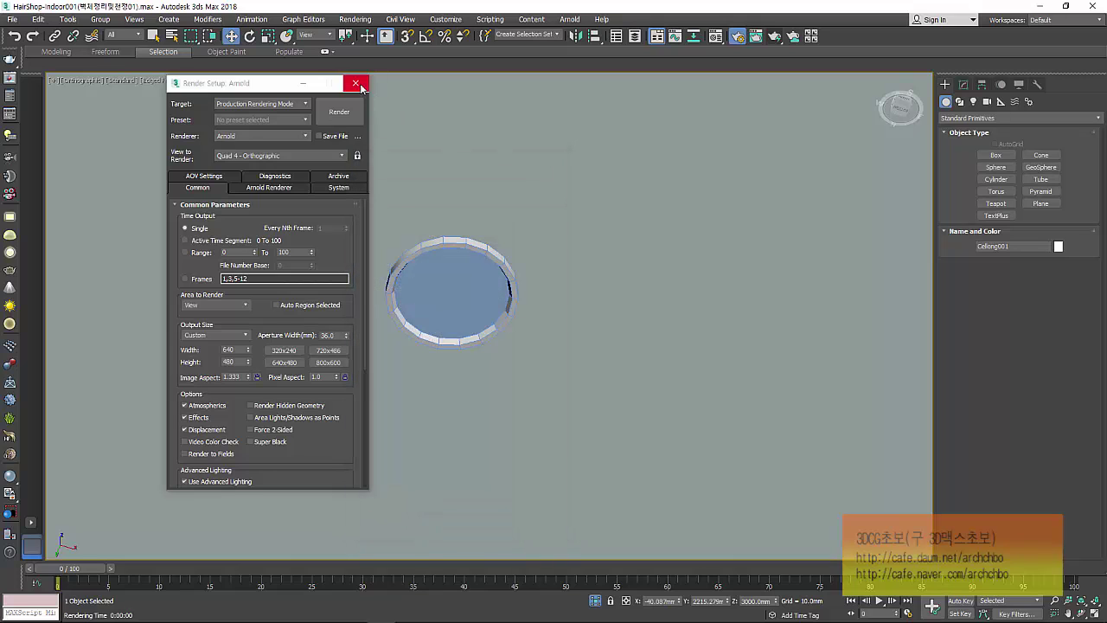
click(355, 83)
Zoom in on the ceiling lamp ring and select both of its parts.
key(z)
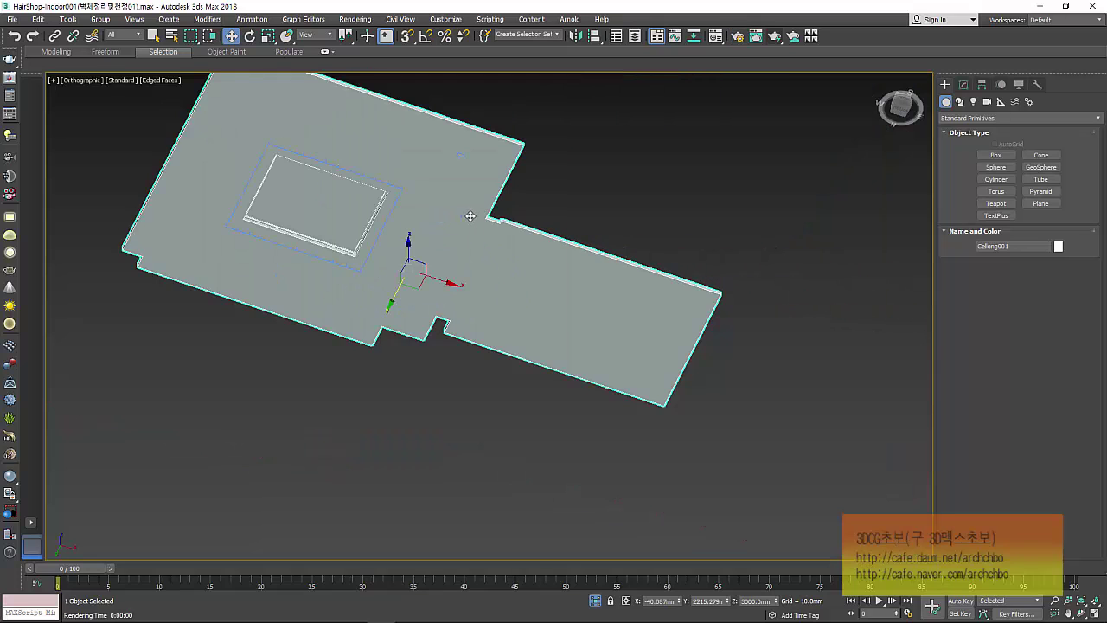
mouse_move(476, 215)
alt+middle_down()
mouse_move(462, 232)
mouse_move(467, 202)
mouse_move(492, 182)
mouse_move(484, 255)
alt+middle_up()
scroll(484, 255, up, 2)
click(473, 386)
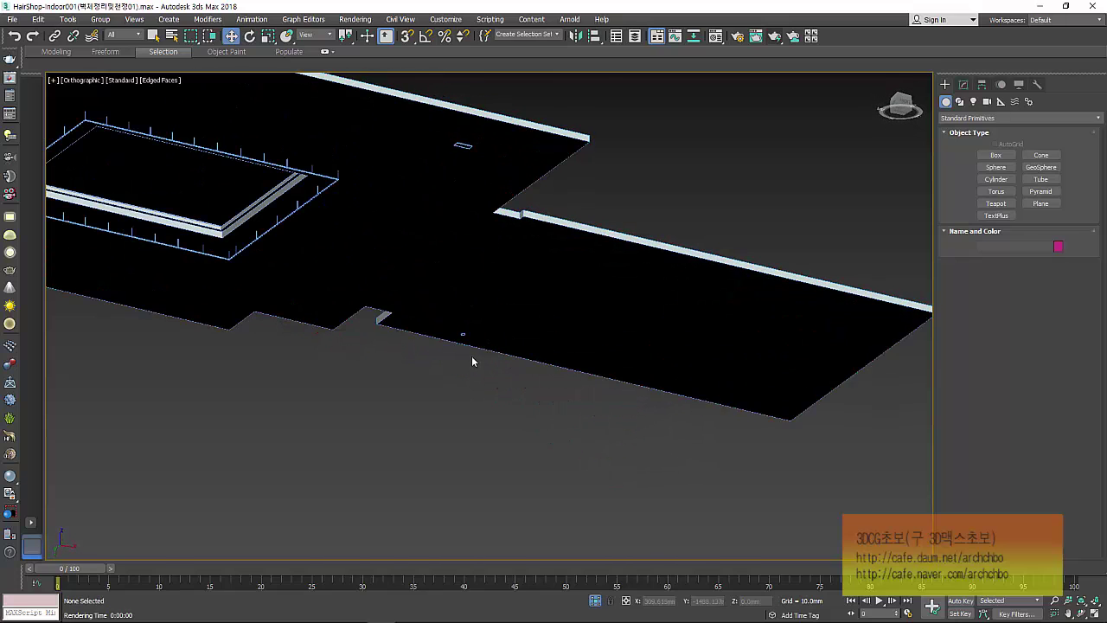
scroll(472, 356, up, 3)
scroll(475, 346, up, 2)
scroll(437, 279, up, 3)
scroll(432, 260, up, 3)
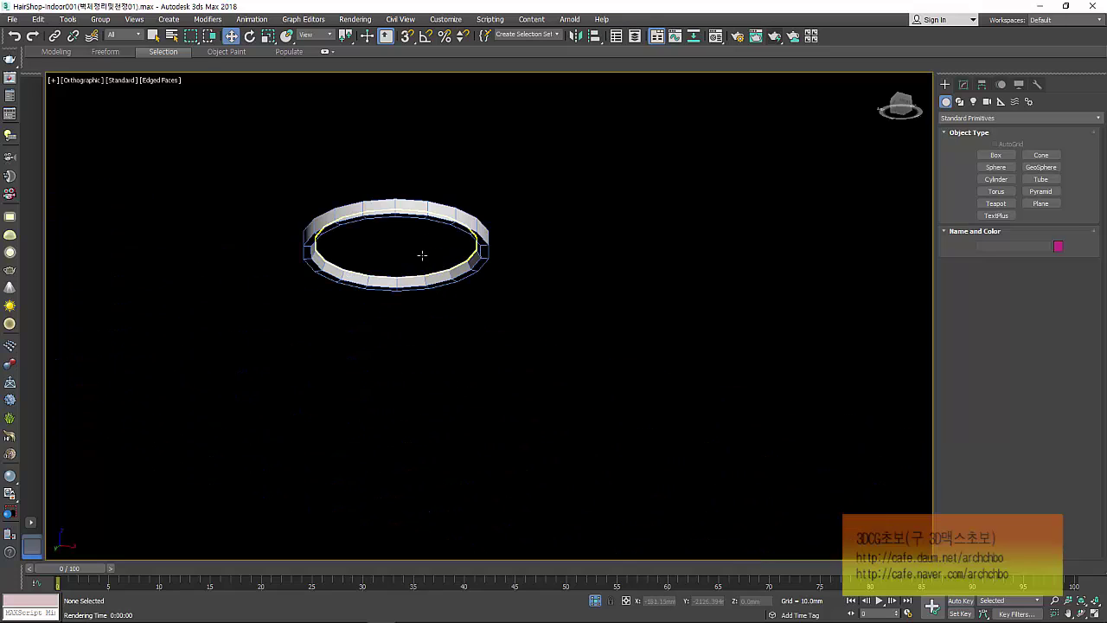
click(422, 253)
ctrl+click(468, 221)
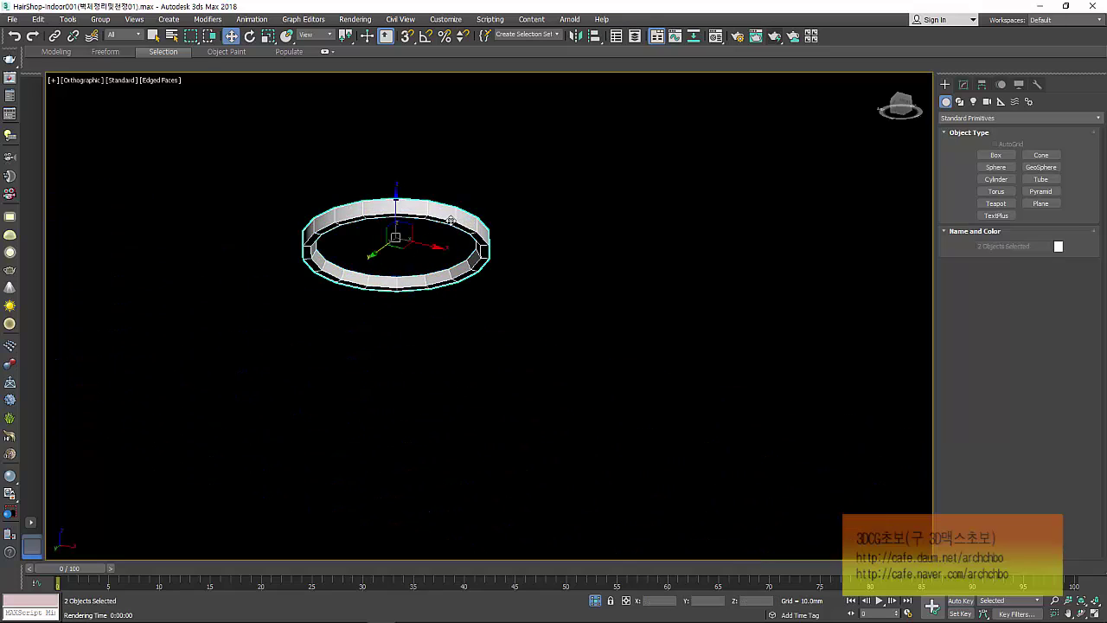
Group the two ring parts and start typing the group name.
click(100, 19)
click(114, 37)
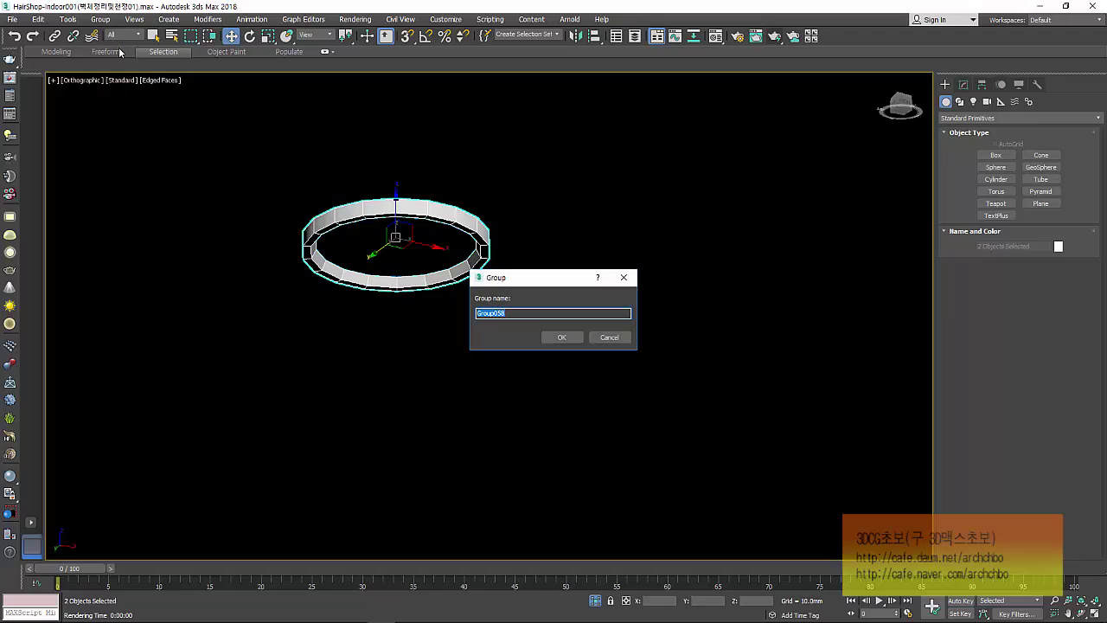
text(DB)
Confirm the DN01 group name and move it up toward the ceiling in Front view.
key(Return)
scroll(128, 35, down, 1)
scroll(357, 276, down, 6)
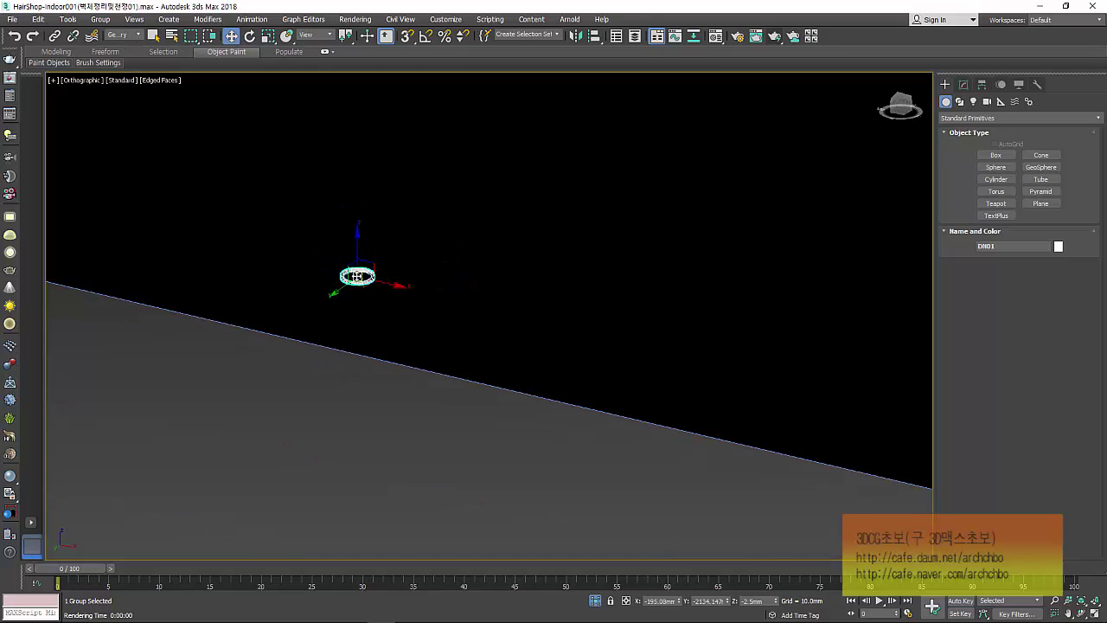
key(f)
middle_drag(484, 277, 279, 190)
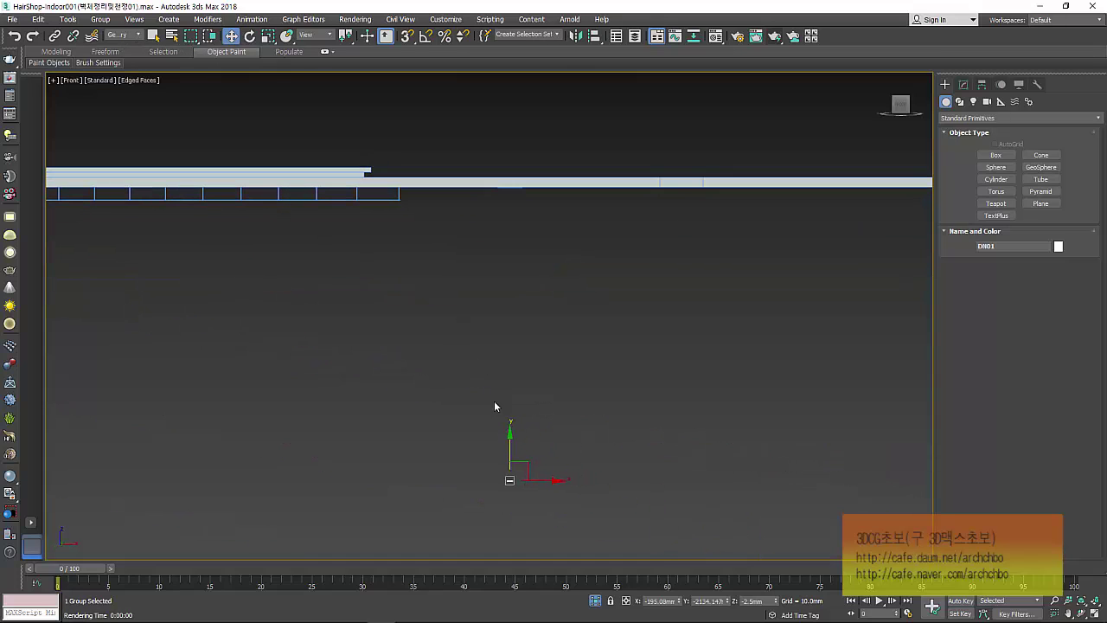
drag(510, 442, 509, 173)
In wireframe, raise the lamp group into the ceiling band and fine-tune its height.
key(F3)
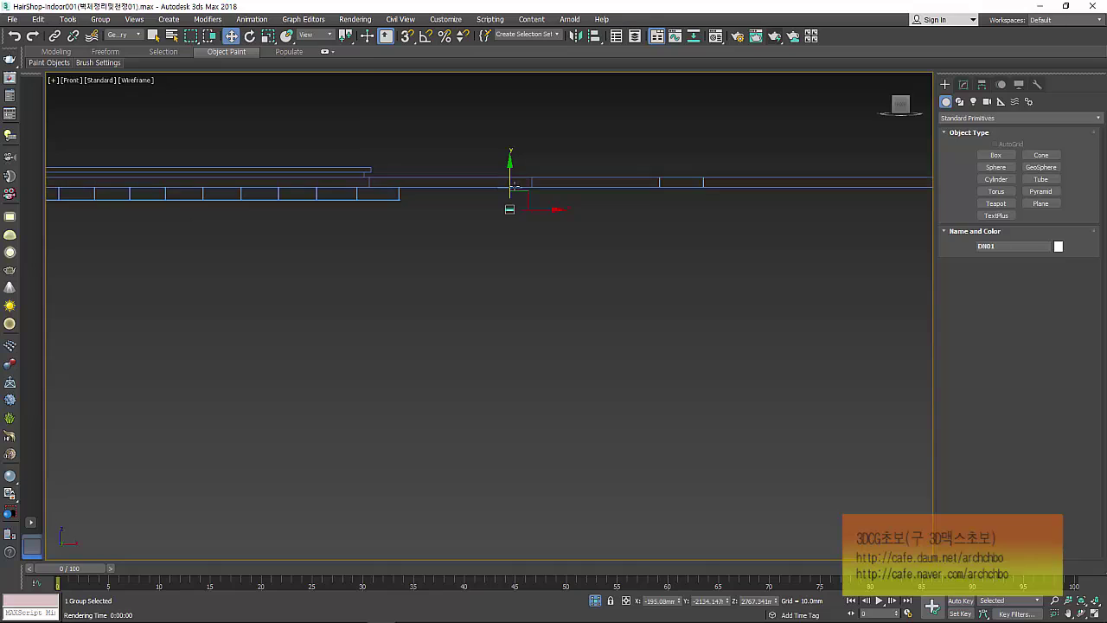
scroll(509, 205, up, 3)
scroll(509, 205, up, 3)
drag(490, 357, 490, 109)
scroll(501, 181, up, 3)
scroll(513, 233, up, 3)
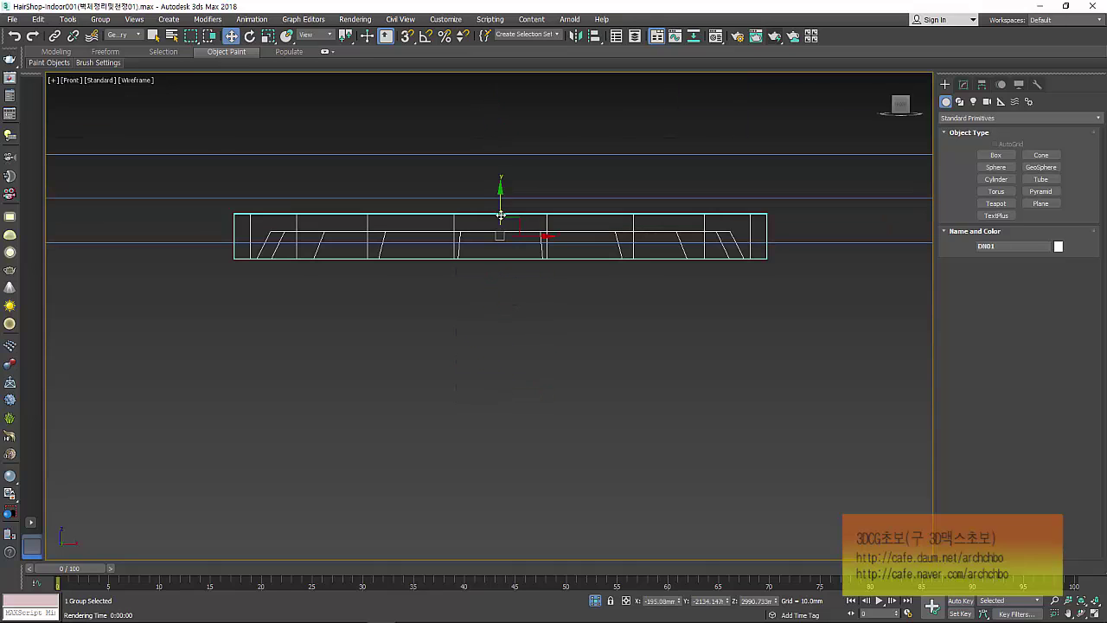
drag(500, 215, 500, 196)
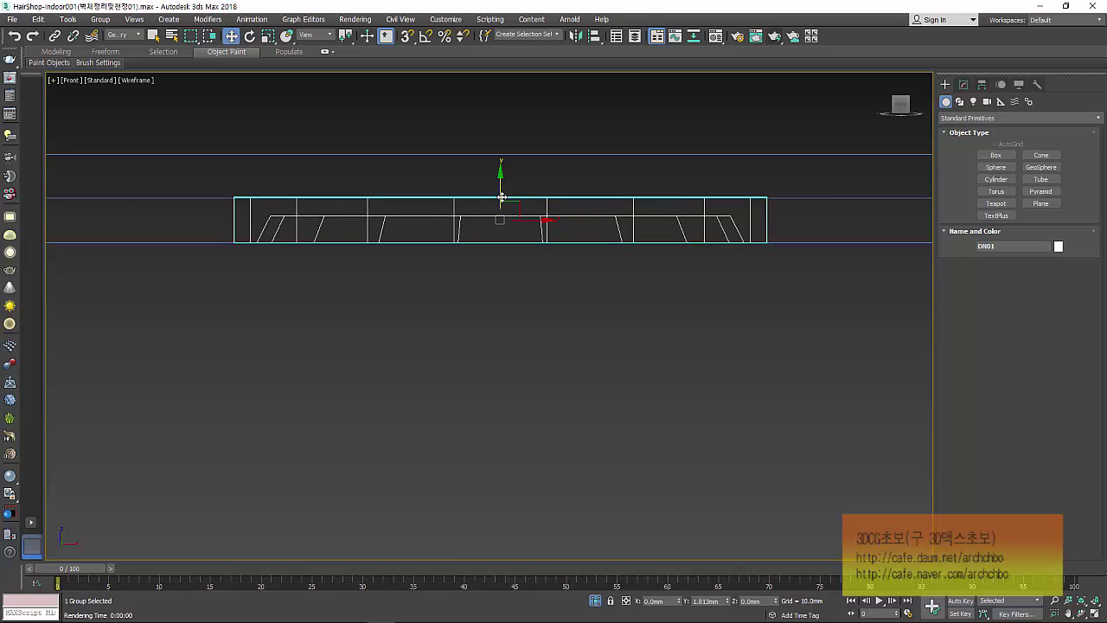
scroll(501, 195, up, 2)
scroll(500, 201, up, 2)
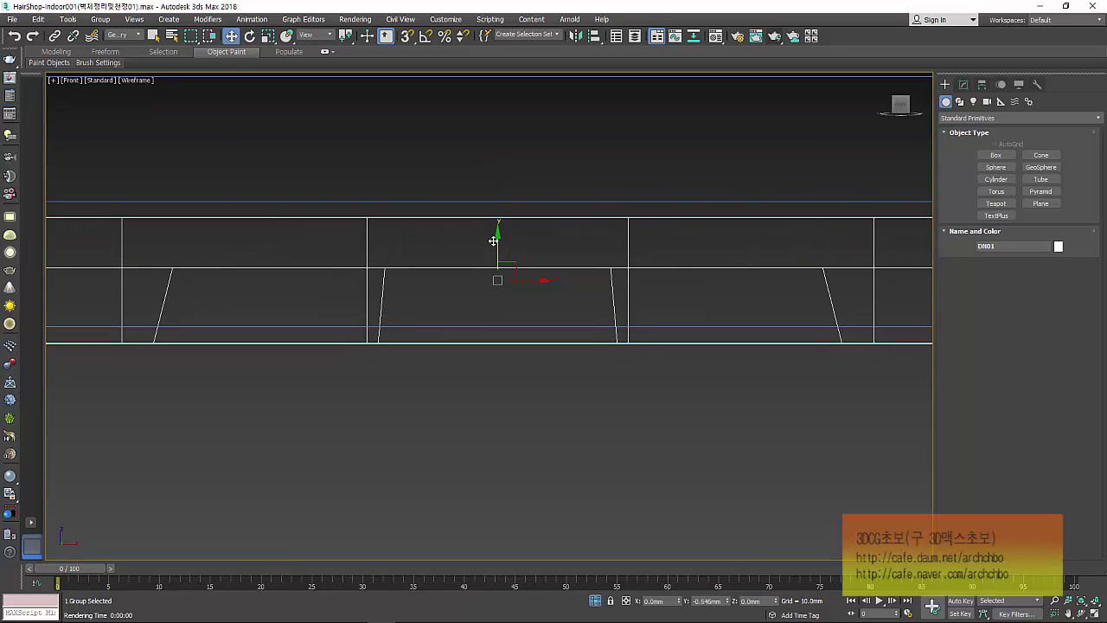
drag(497, 227, 497, 228)
scroll(497, 236, down, 2)
scroll(497, 236, down, 3)
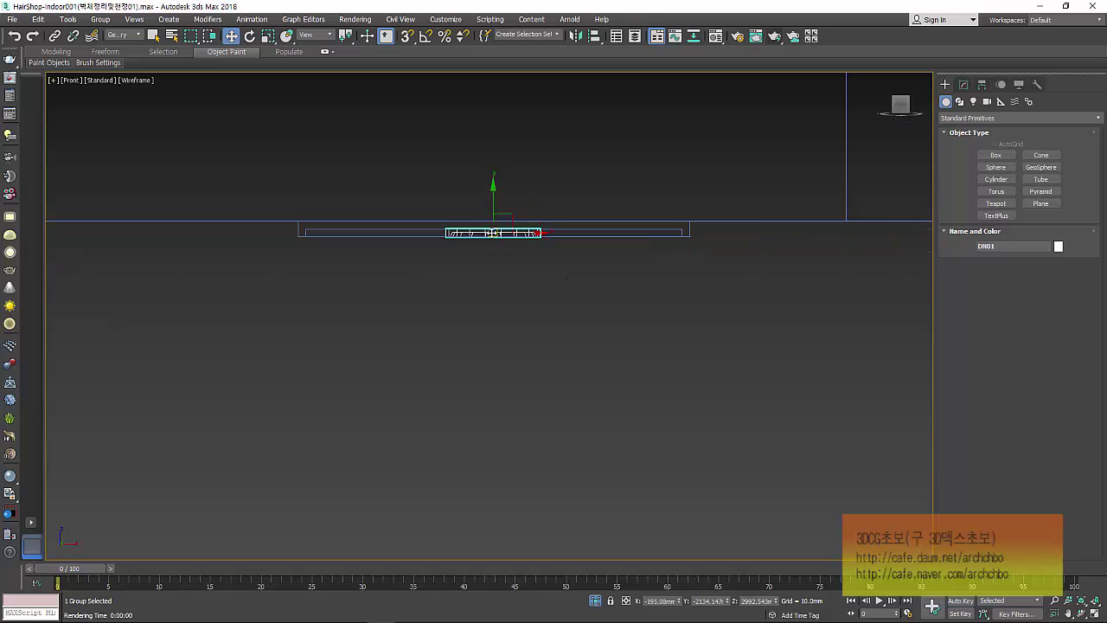
scroll(499, 238, down, 3)
In Bottom view, isolate the ring and place an instanced copy DN002 beside it.
key(b)
scroll(499, 239, down, 3)
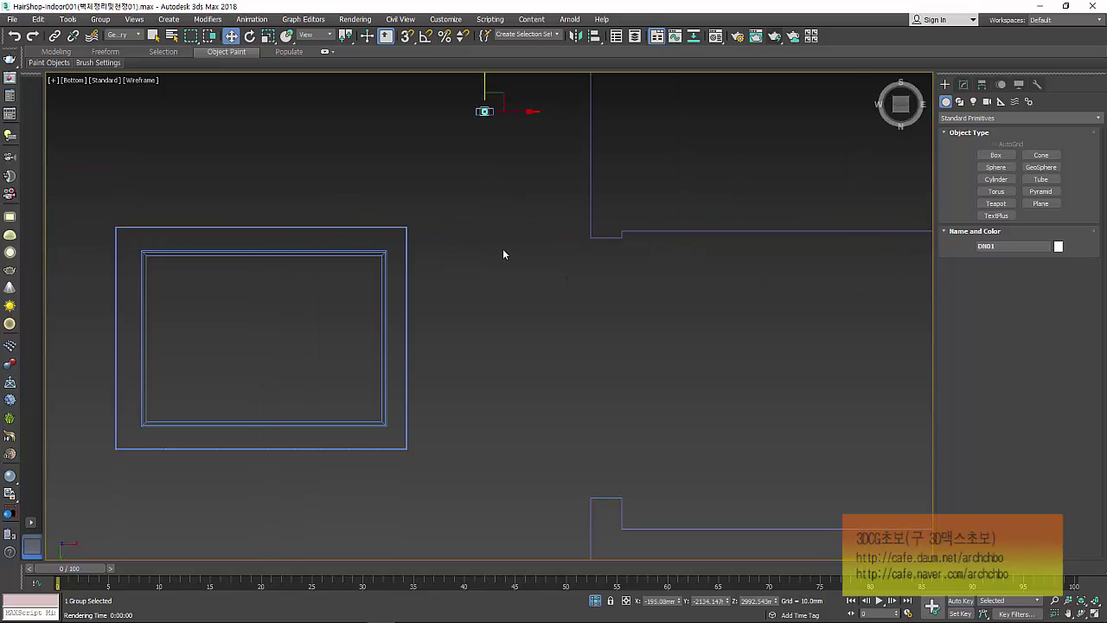
scroll(502, 248, down, 2)
scroll(474, 158, up, 3)
key(alt+q)
scroll(494, 247, up, 5)
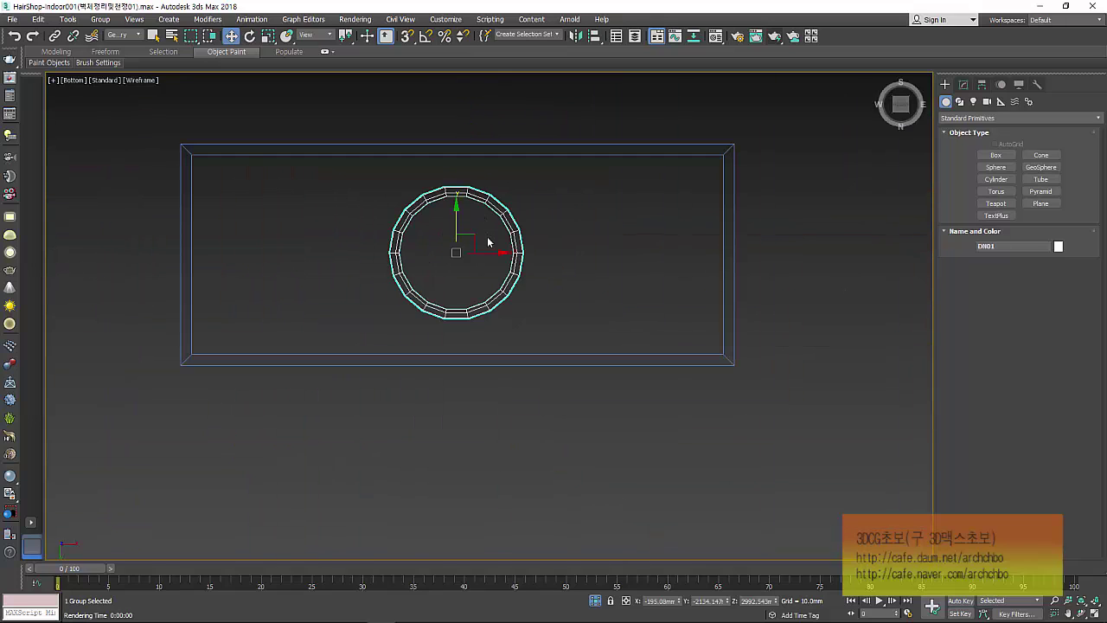
mouse_move(494, 250)
mouse_down()
mouse_move(369, 240)
mouse_move(370, 250)
mouse_move(632, 253)
mouse_up()
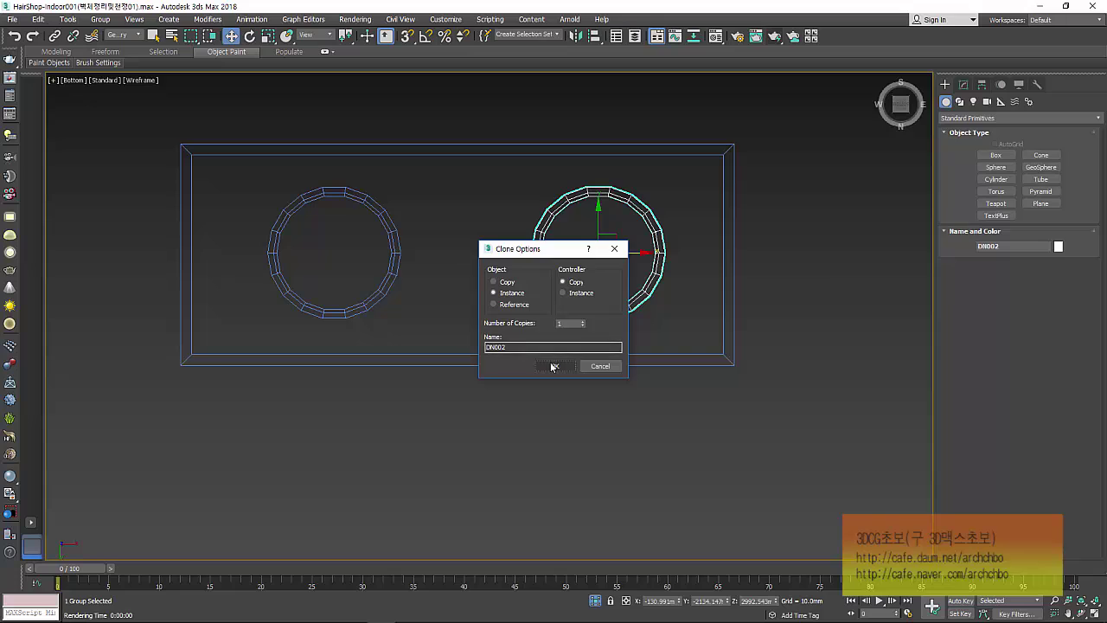
click(556, 364)
click(959, 101)
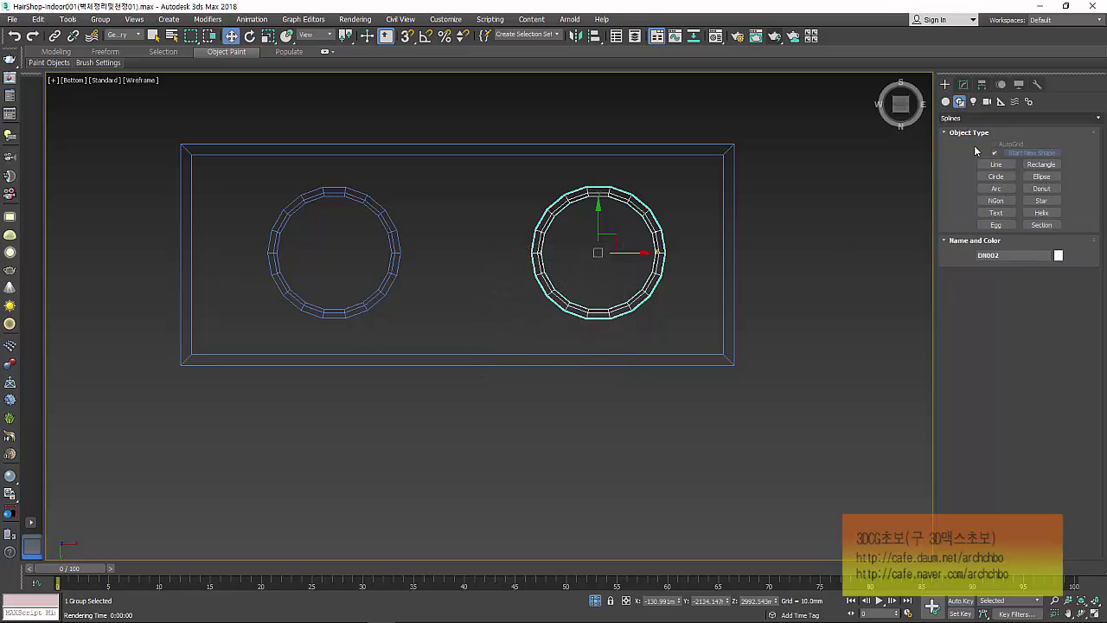
Place a free photometric light at the left ring's centre with Uniform Diffuse distribution.
click(974, 101)
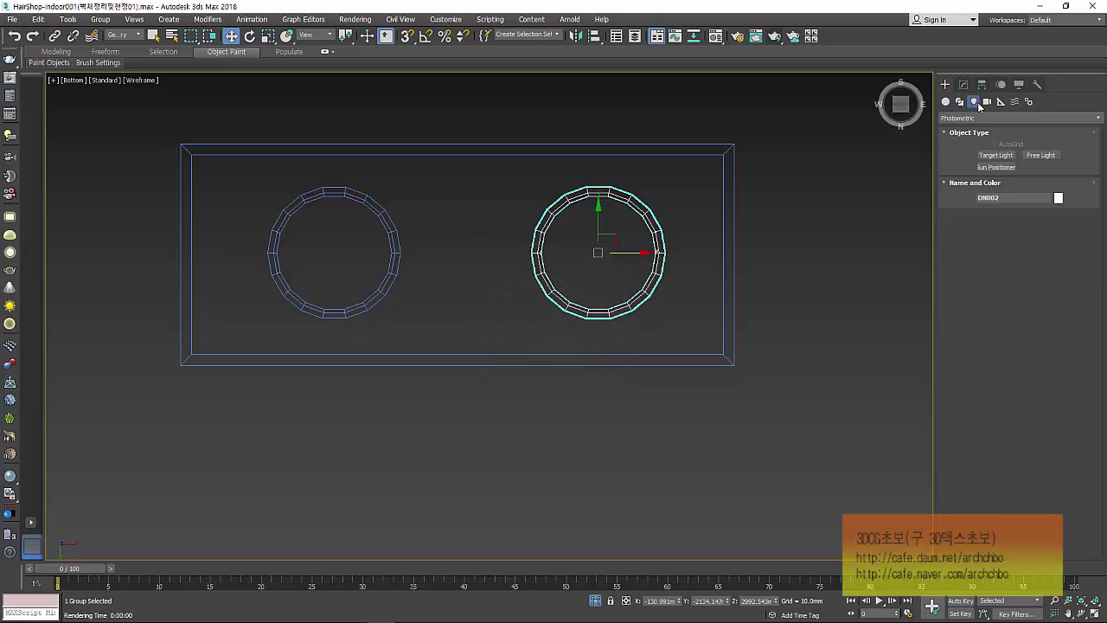
click(1041, 155)
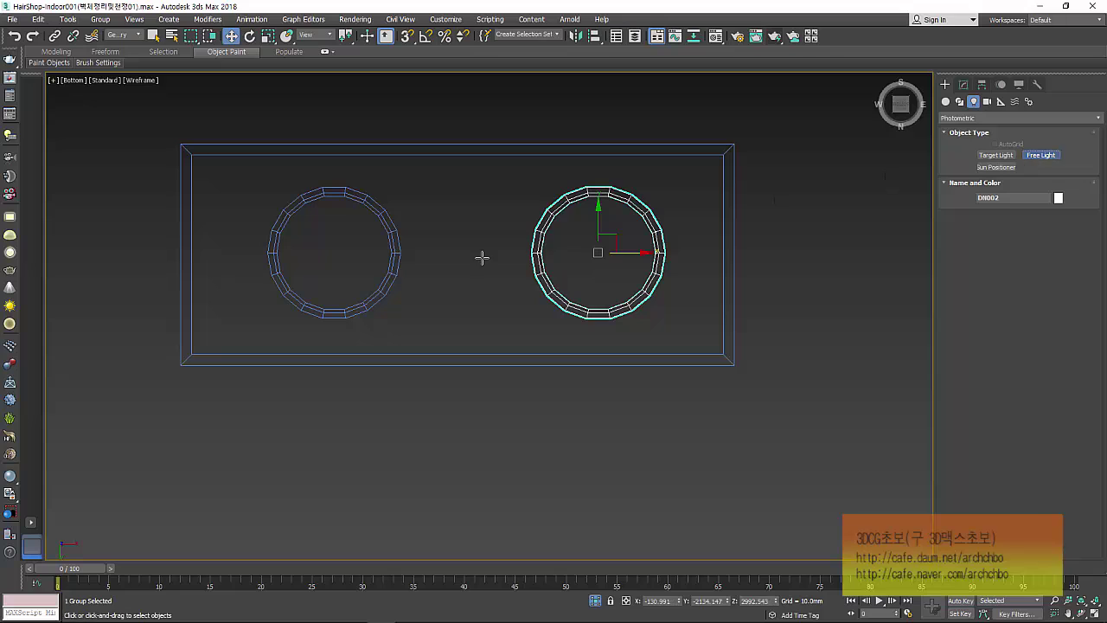
click(330, 254)
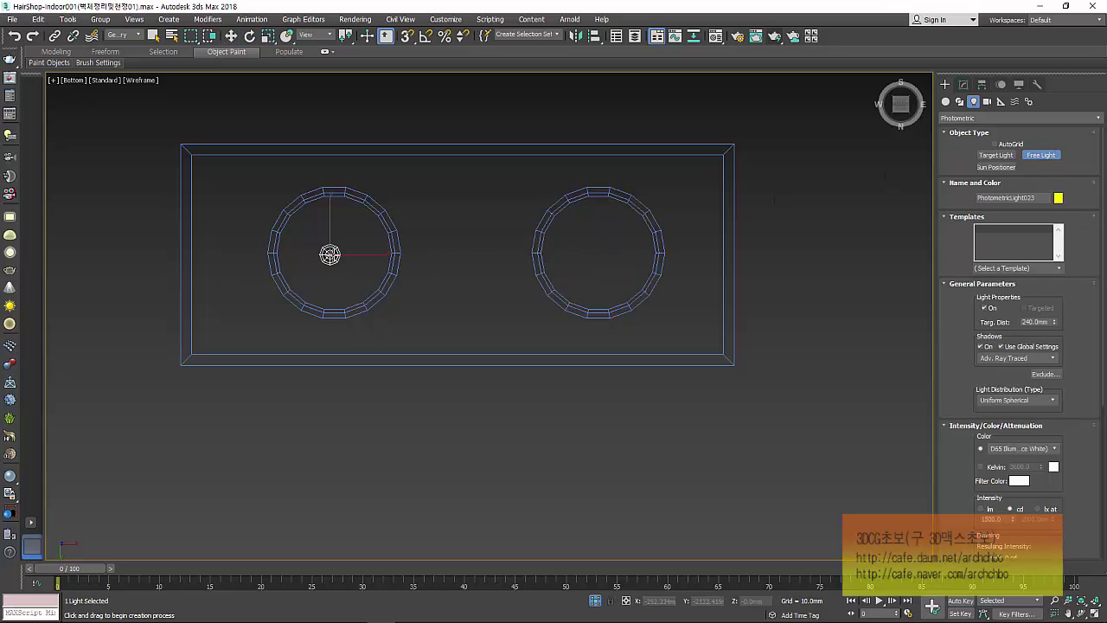
click(1045, 400)
click(1040, 427)
Set the light's intensity to 500 cd and make it emit from a small disc.
scroll(1050, 427, down, 1)
scroll(1050, 427, down, 2)
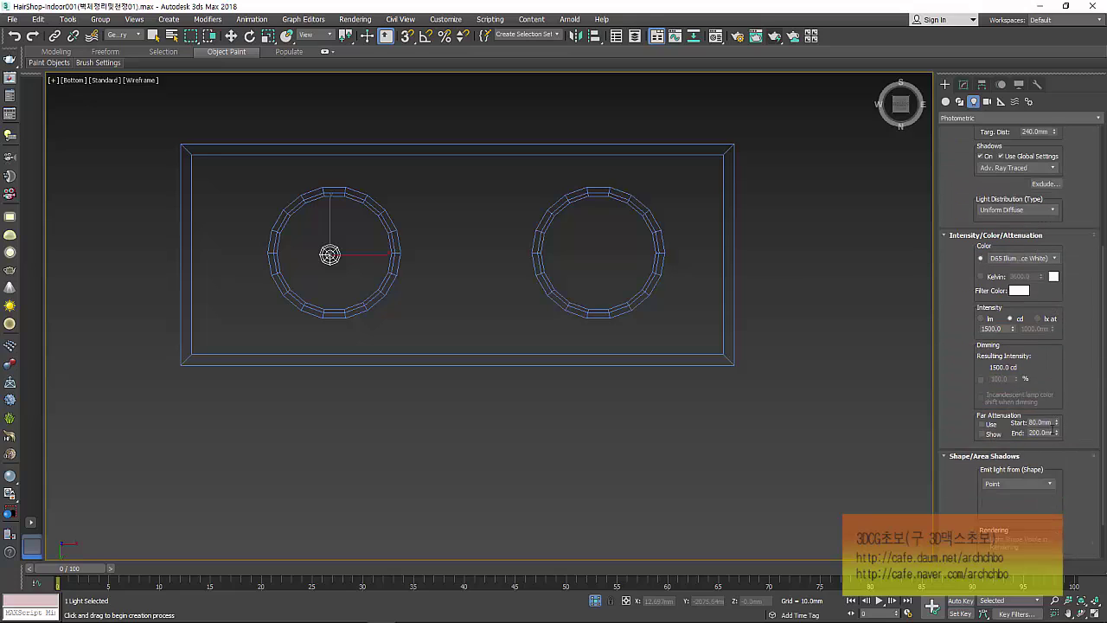
double_click(994, 329)
text(25)
text(500)
key(Return)
scroll(1067, 406, down, 1)
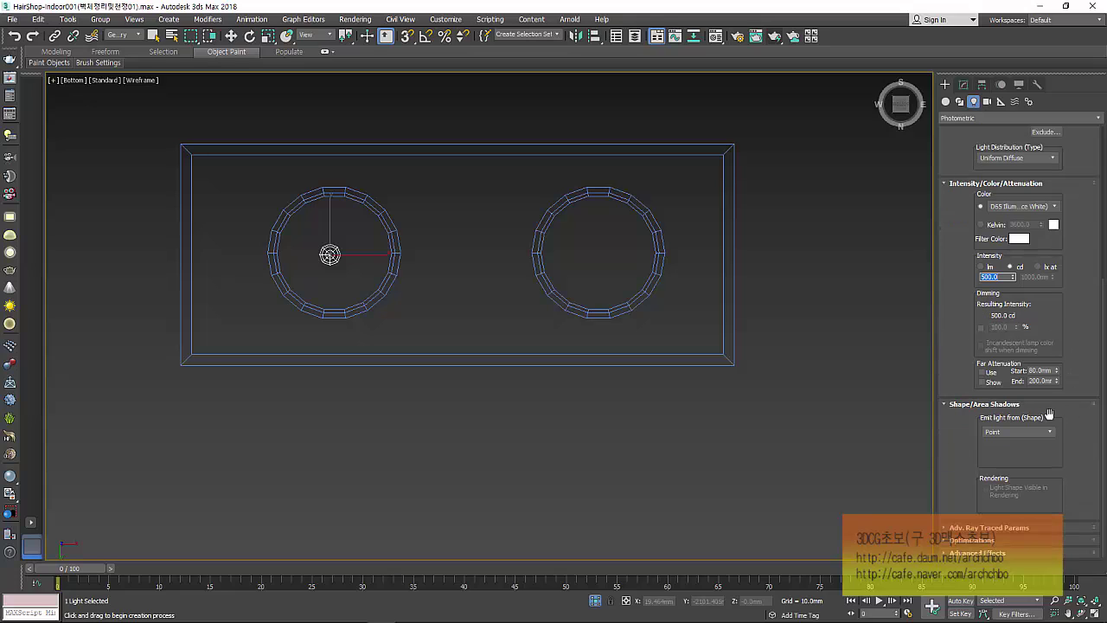
click(1018, 431)
click(1022, 461)
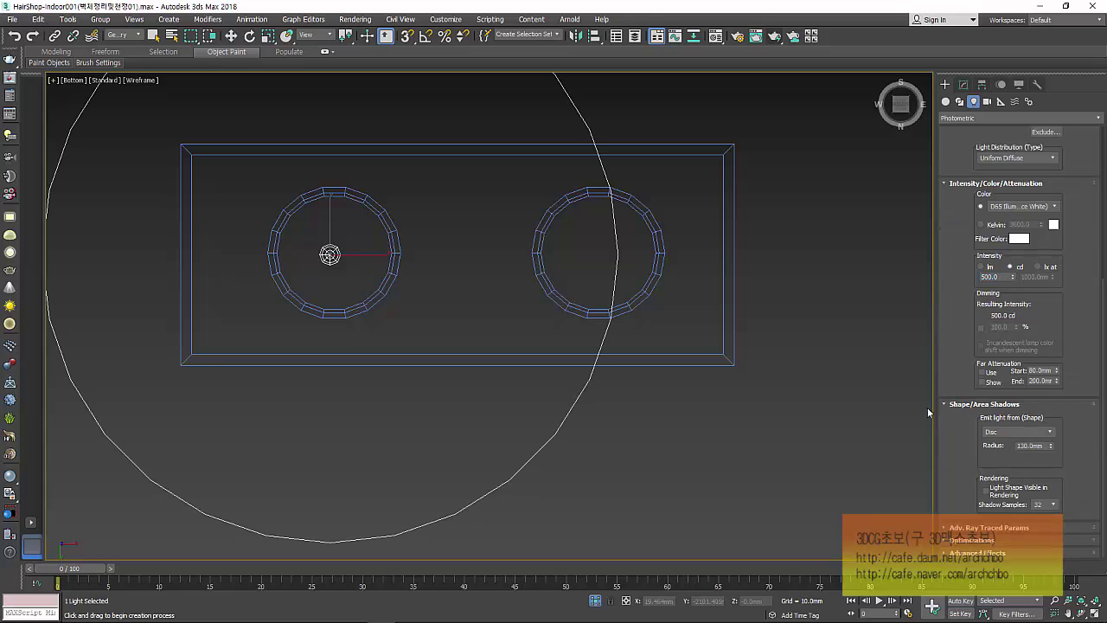
mouse_move(1050, 445)
mouse_down()
mouse_move(1049, 473)
mouse_move(1006, 469)
mouse_up()
Duplicate the left lamp's light as an instance into the right ring.
key(w)
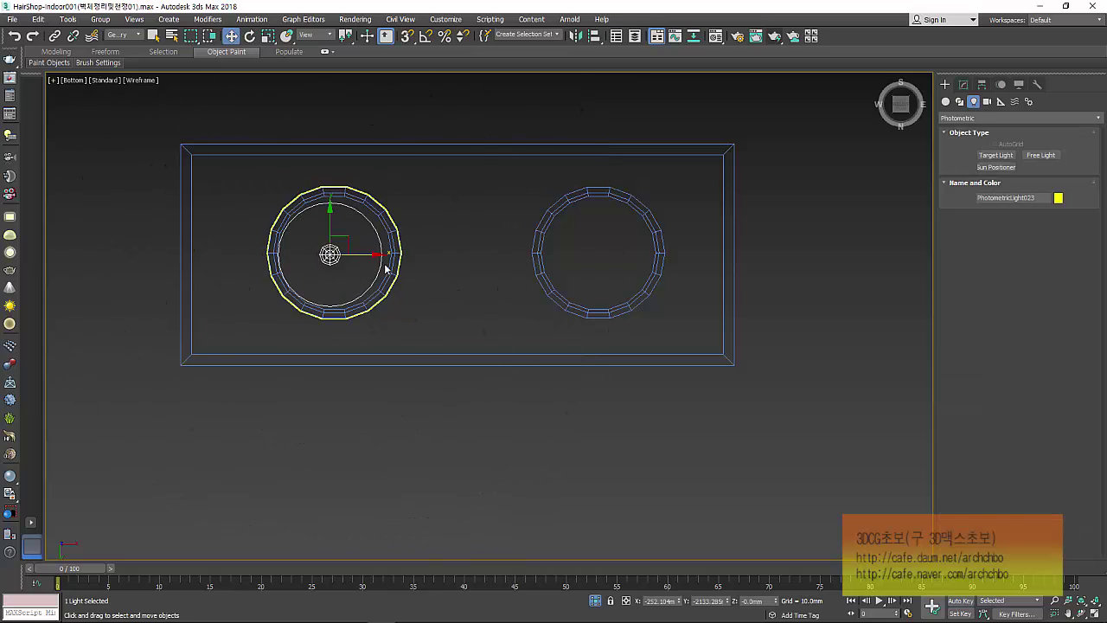
drag(359, 254, 627, 266)
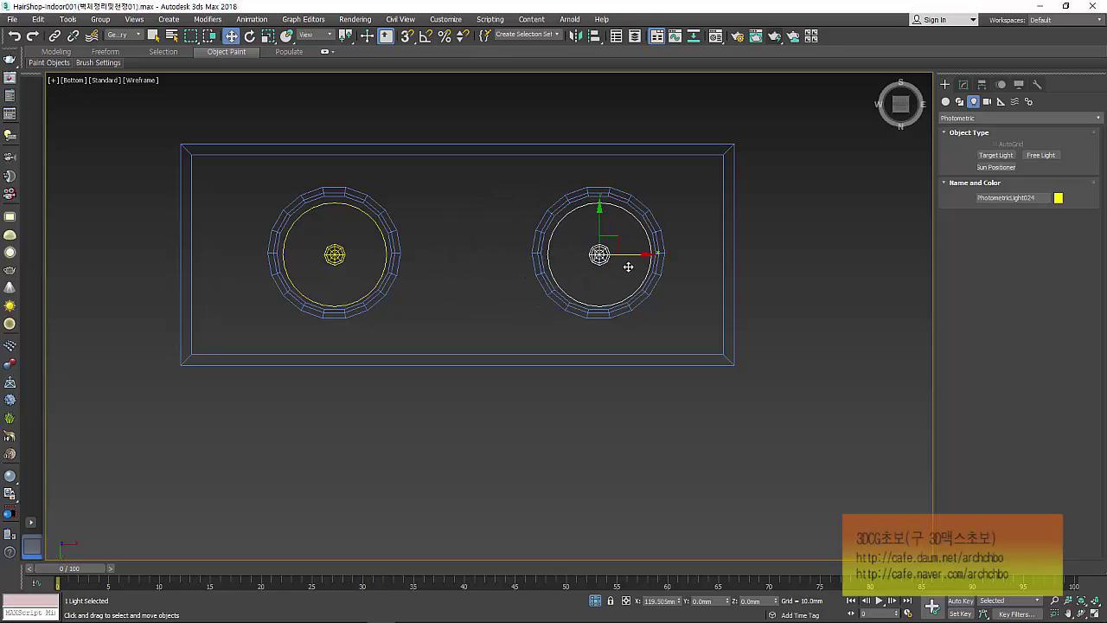
click(516, 282)
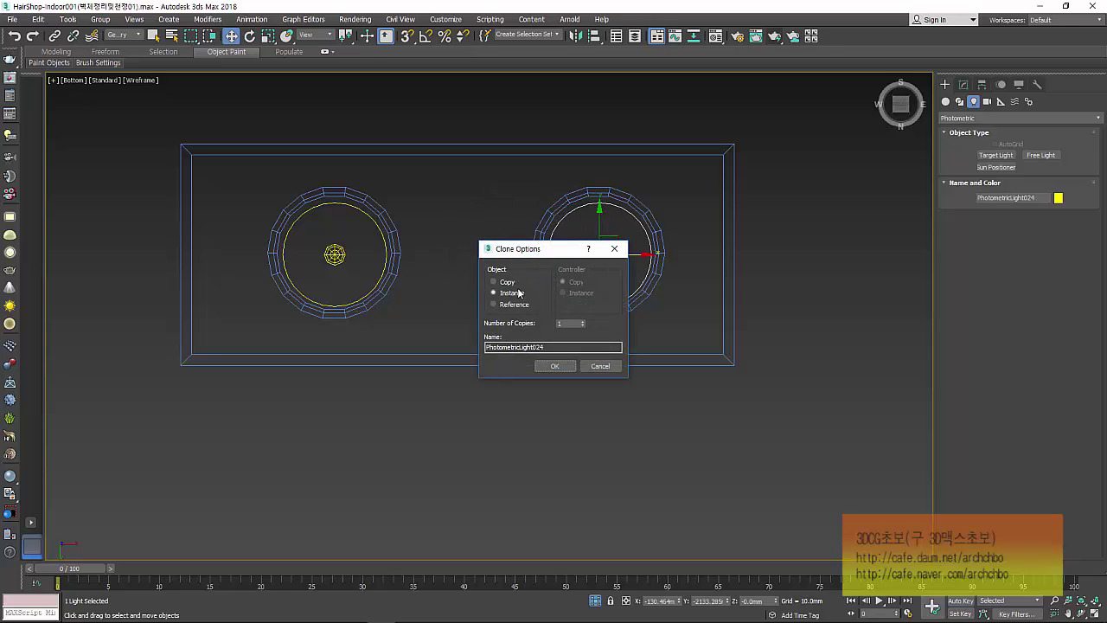
click(556, 364)
Select both rings and the frame and group them as Group058.
ctrl+click(392, 215)
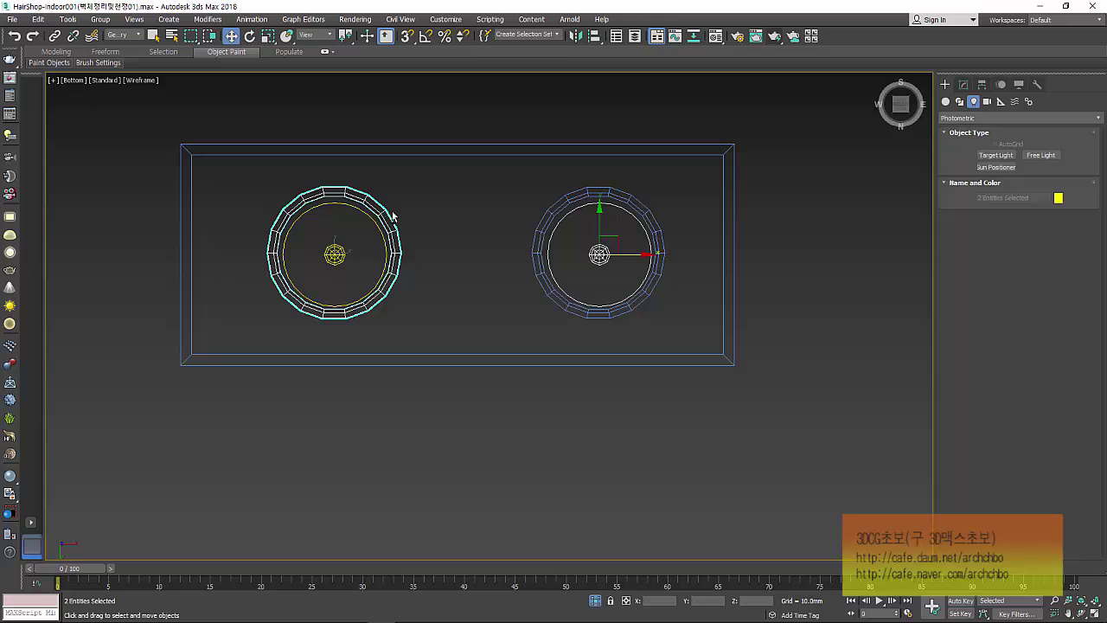
ctrl+click(558, 201)
ctrl+click(548, 155)
right_click(548, 156)
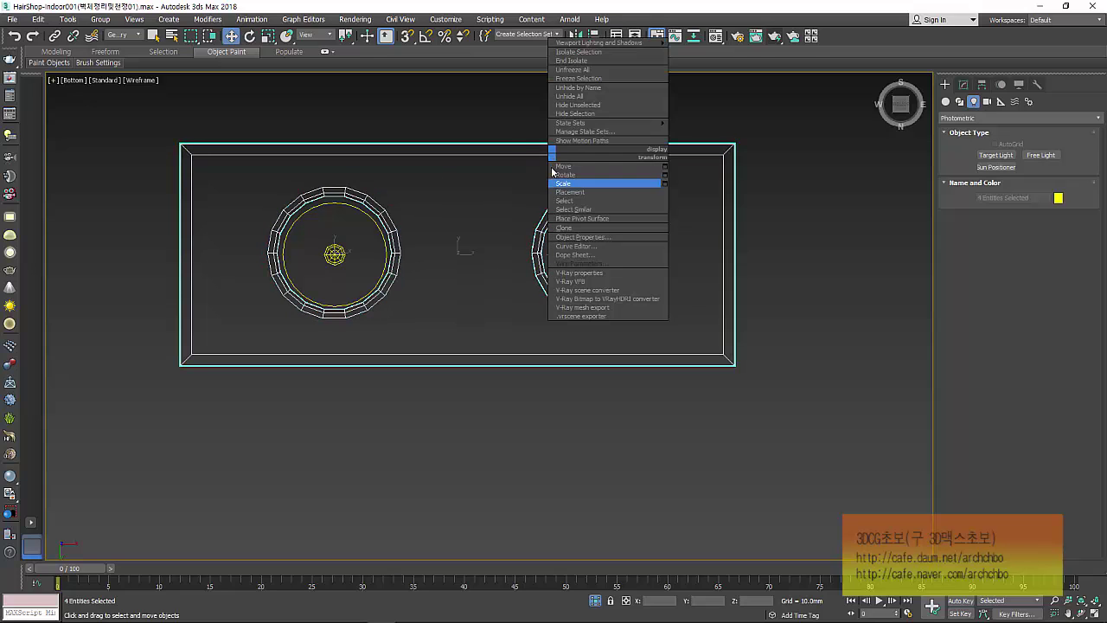
click(101, 19)
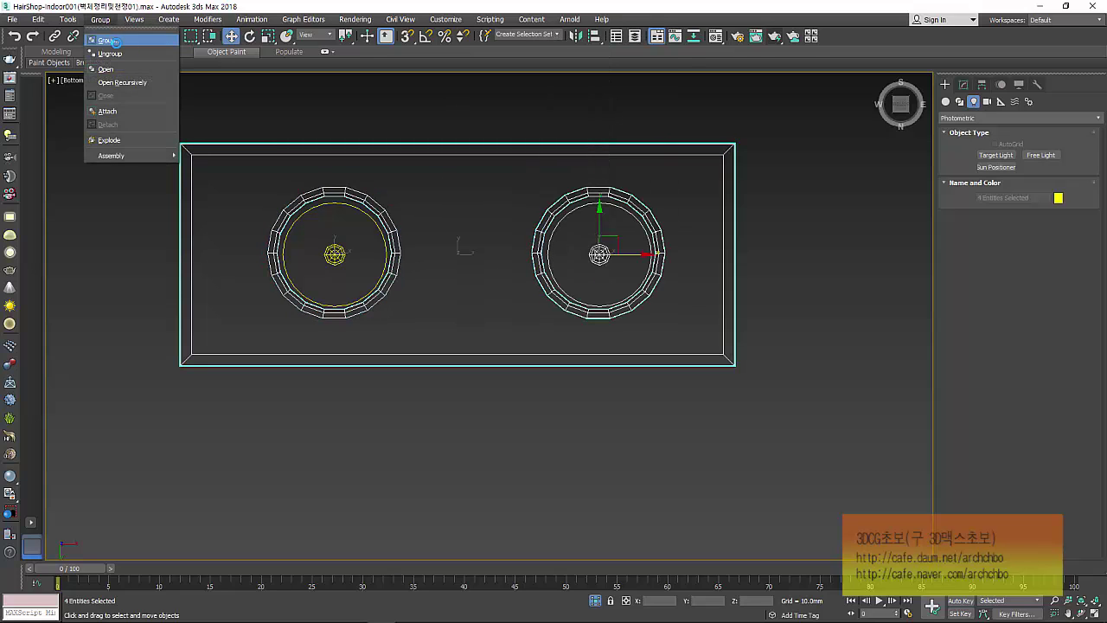
click(115, 41)
click(563, 338)
Recentre the top view, reselect Group058 and end isolation to show the whole room.
scroll(519, 278, down, 5)
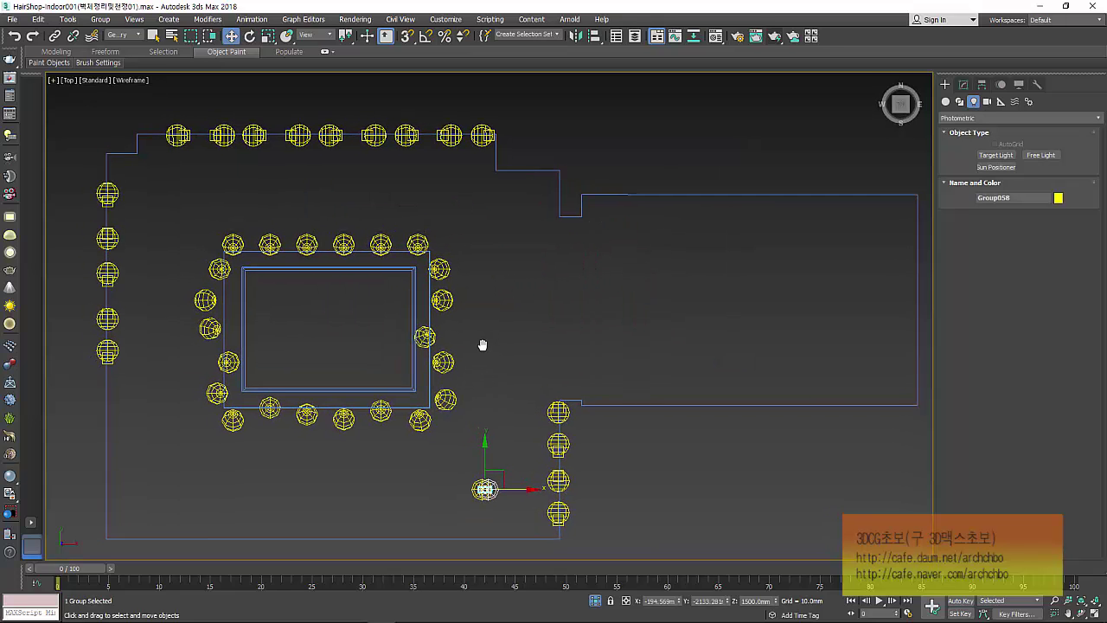
scroll(481, 364, up, 3)
middle_drag(487, 397, 498, 326)
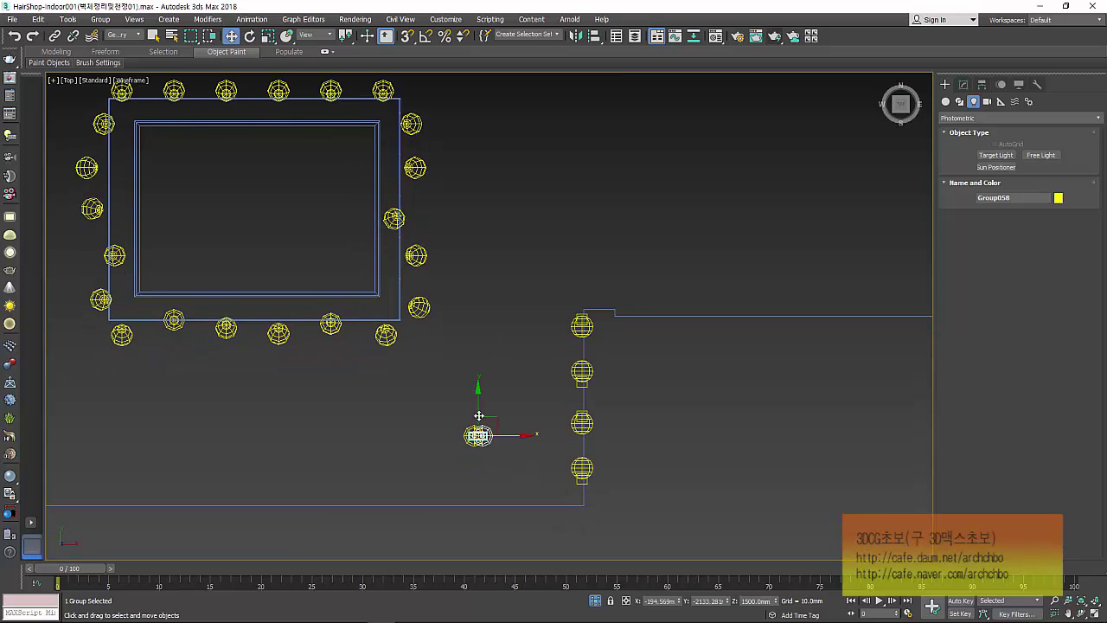
click(739, 463)
scroll(486, 461, up, 2)
scroll(480, 432, up, 2)
click(465, 400)
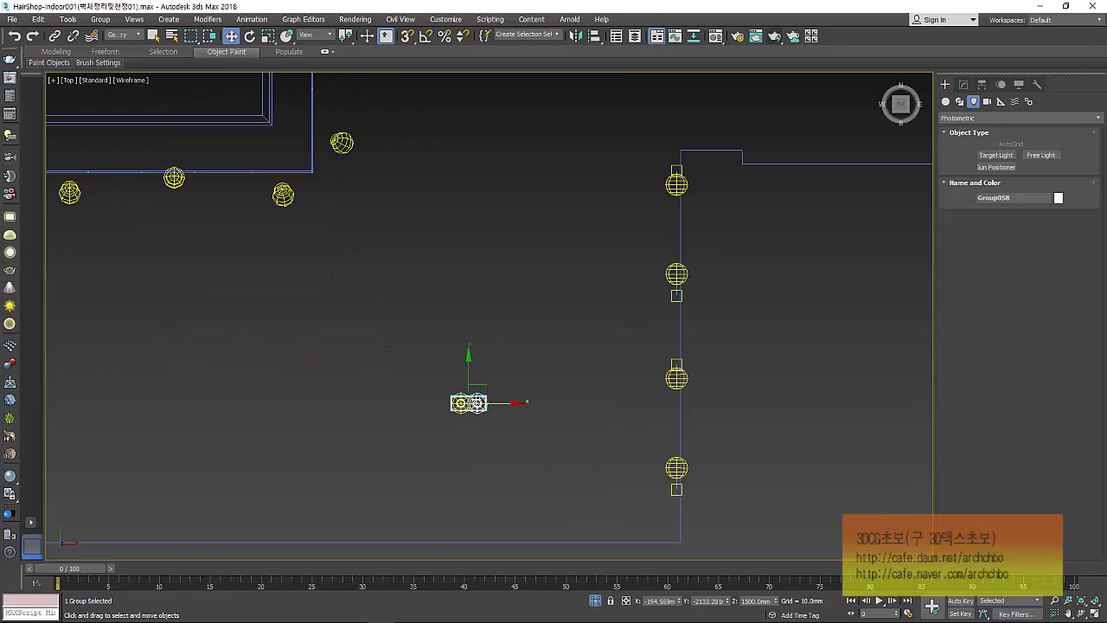
scroll(475, 401, down, 5)
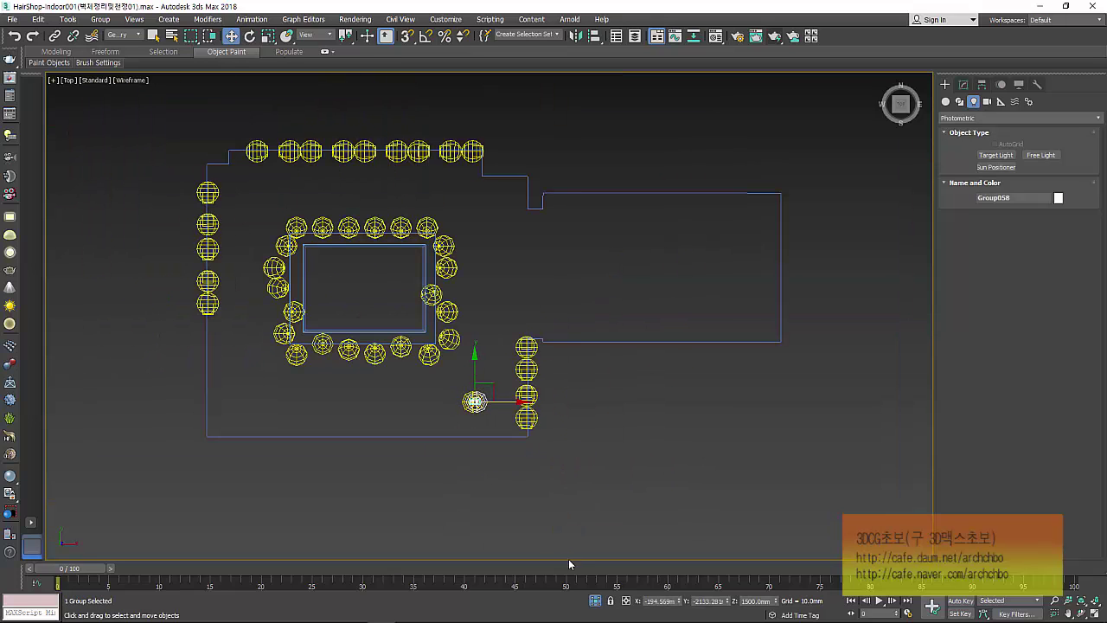
click(595, 599)
Move Group058 beside the blue round light and add two instanced copies in a row.
scroll(475, 423, up, 3)
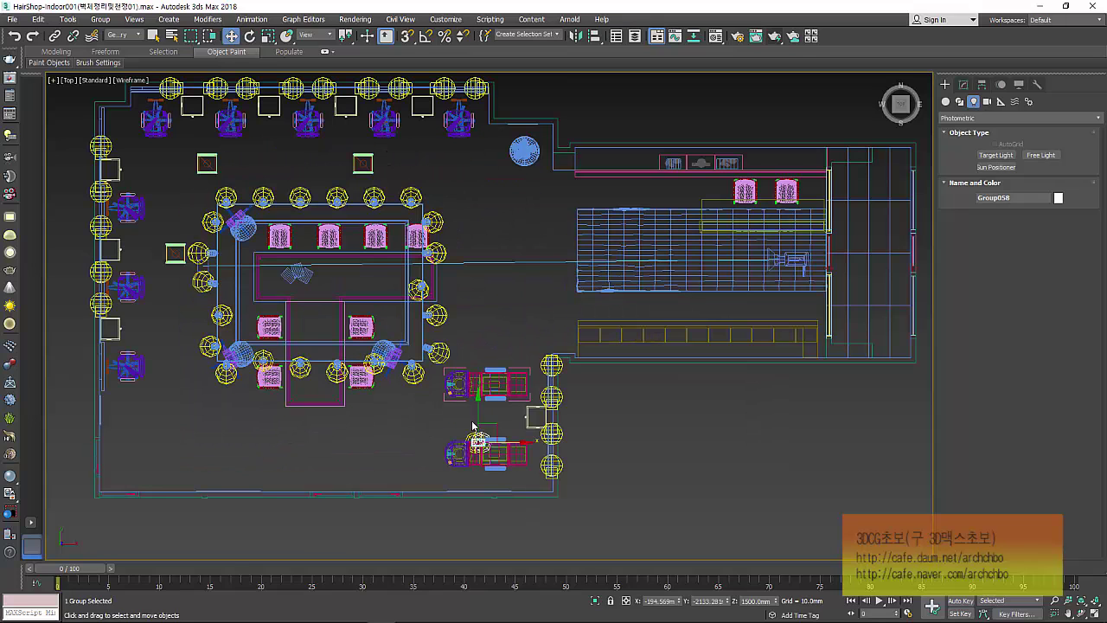
drag(477, 420, 491, 136)
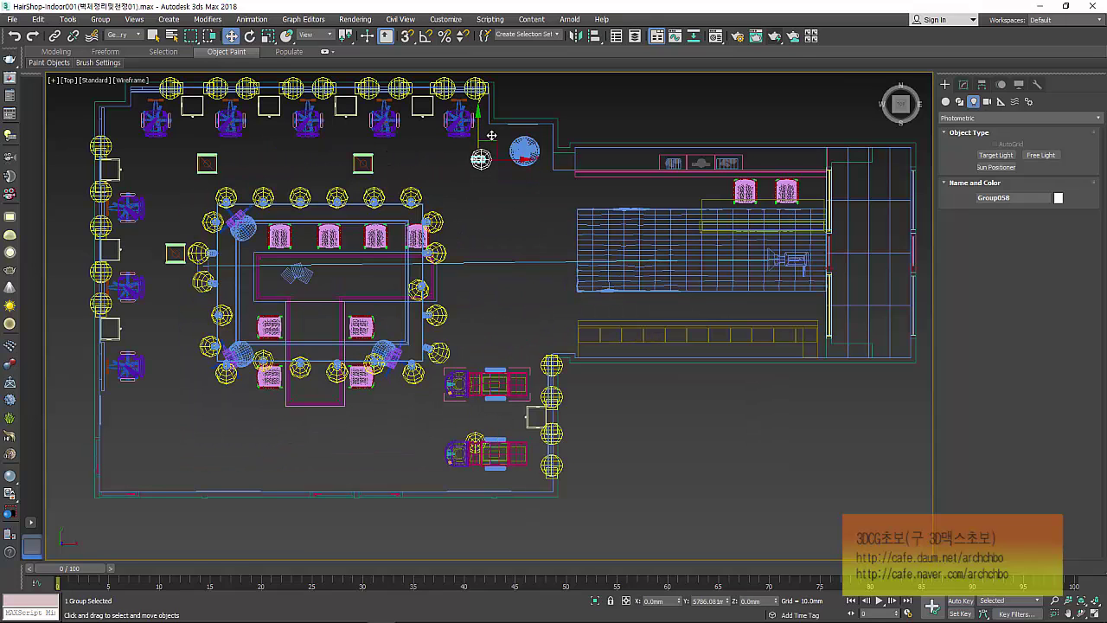
scroll(493, 146, up, 3)
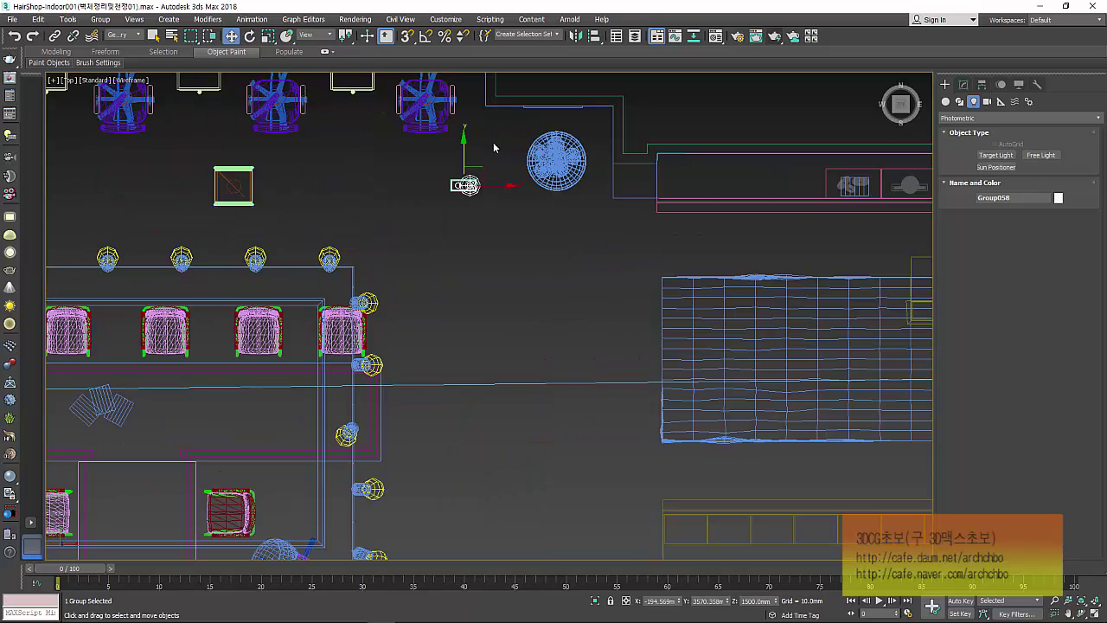
scroll(519, 186, down, 2)
scroll(563, 205, down, 2)
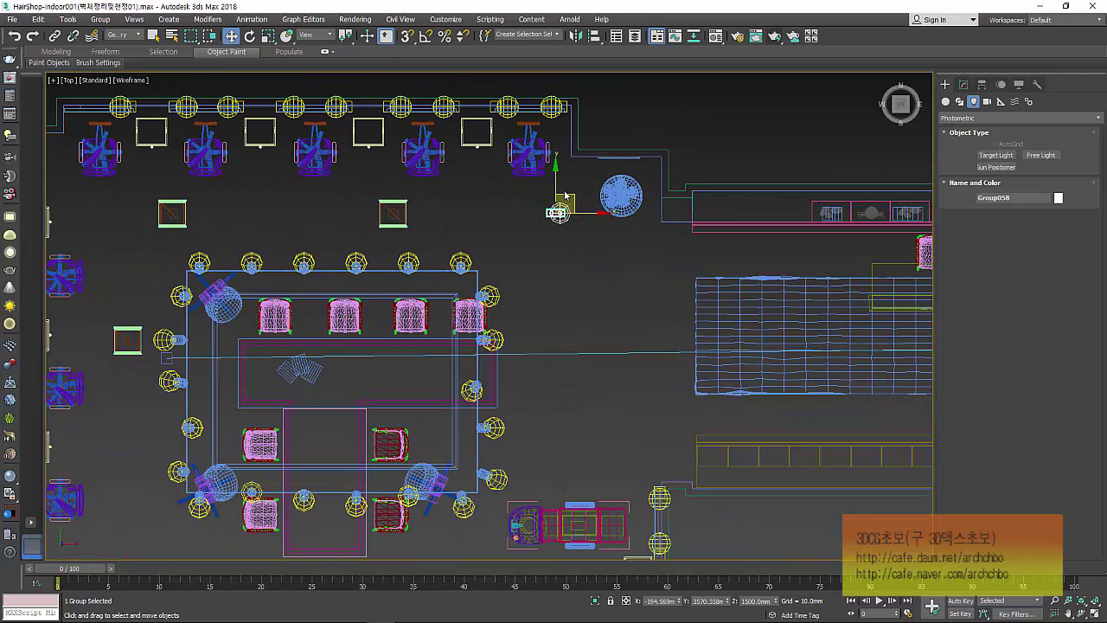
drag(555, 189, 372, 213)
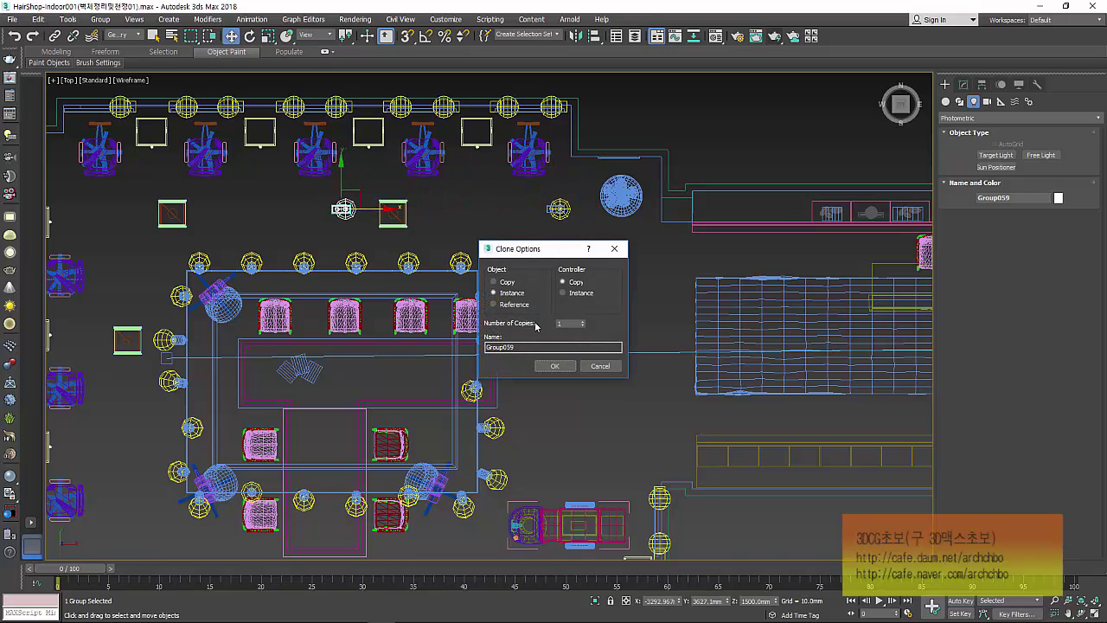
click(560, 365)
Select all three lamp groups and move them lower in the room.
scroll(435, 309, down, 2)
scroll(367, 243, down, 1)
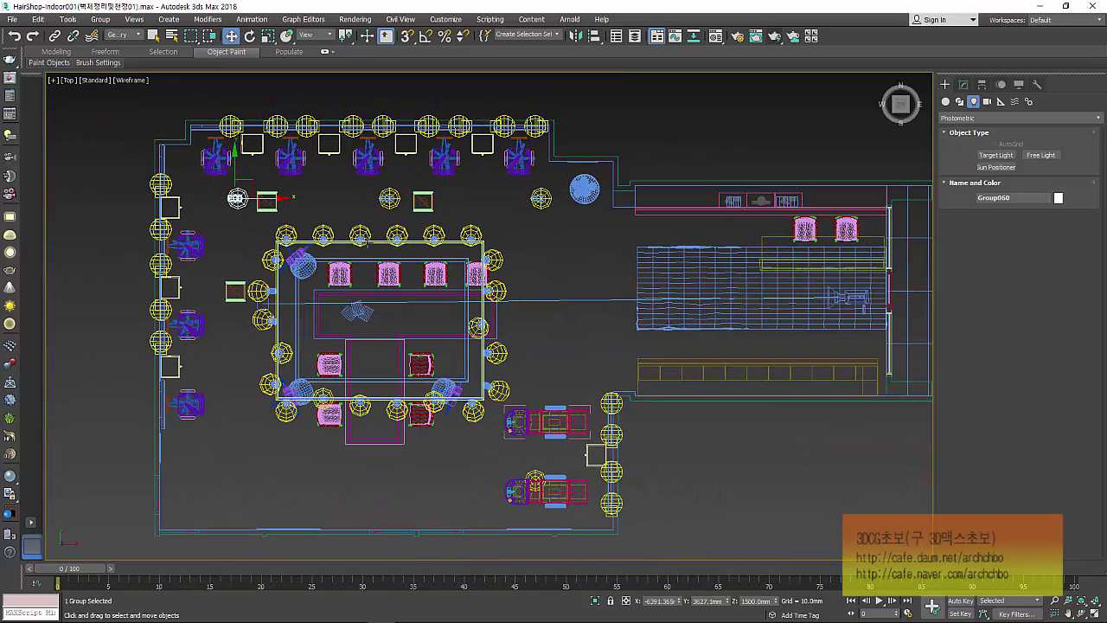
ctrl+click(389, 199)
ctrl+click(540, 198)
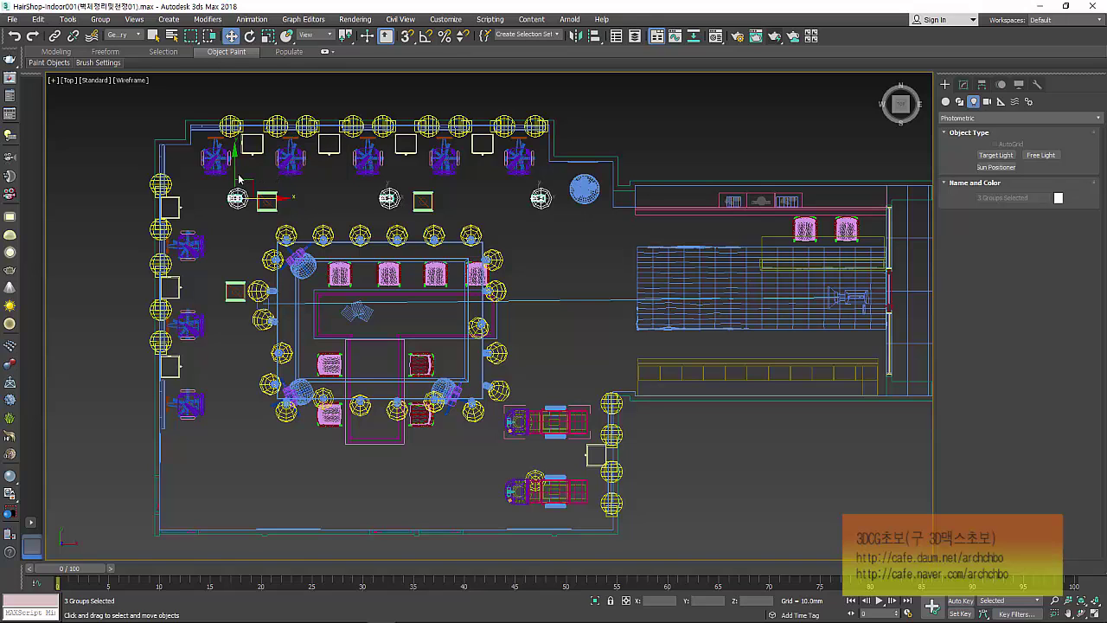
drag(238, 177, 229, 438)
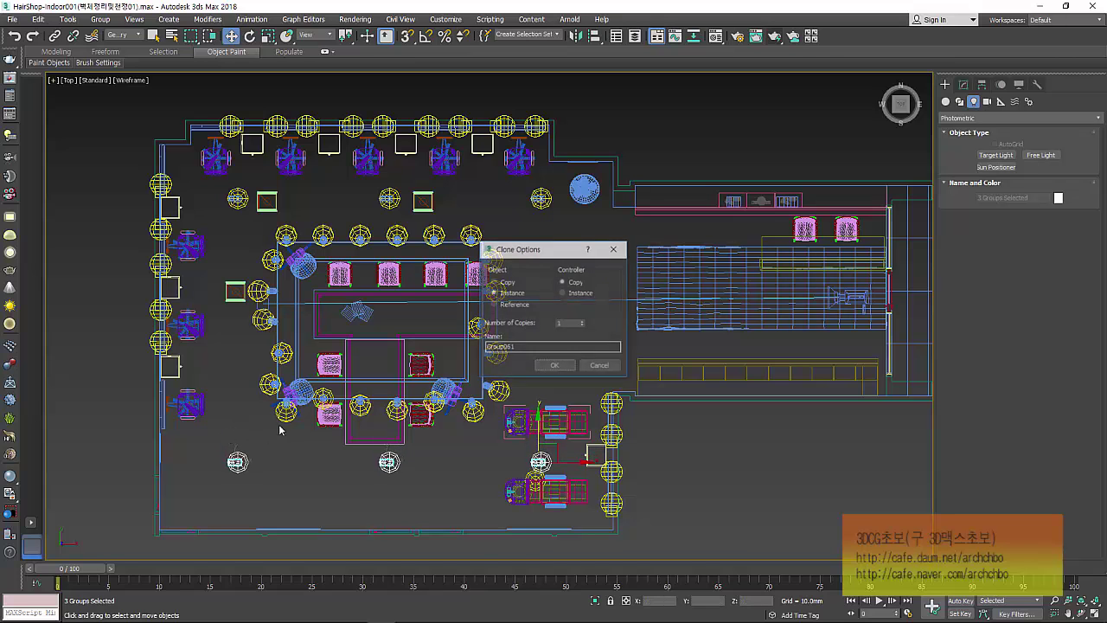
Confirm one instanced copy of the three lamp groups and inspect it between the wash stations.
click(560, 367)
key(z)
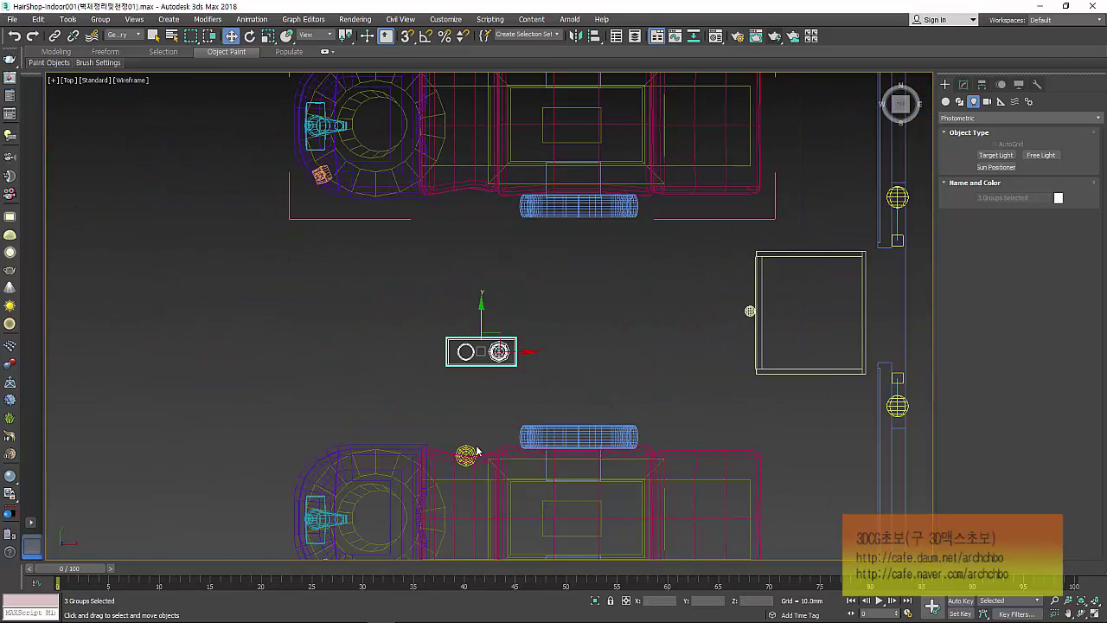
click(475, 455)
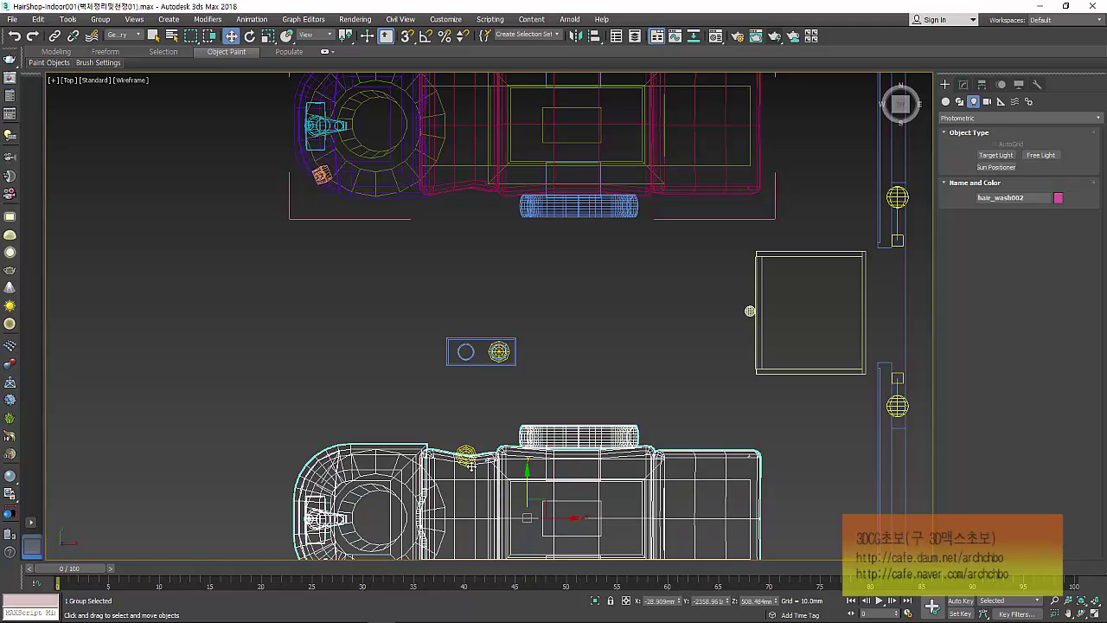
click(471, 456)
middle_drag(464, 456, 432, 321)
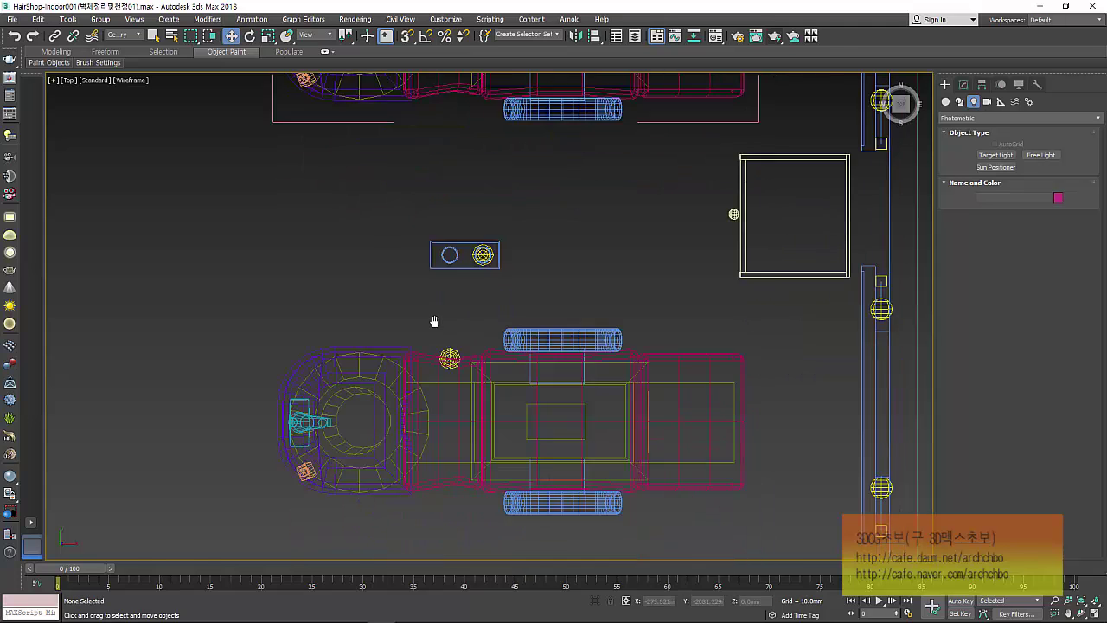
scroll(456, 363, down, 3)
In Front view, set the selection filter to All and inspect the lamps around the sink and Group061.
key(f)
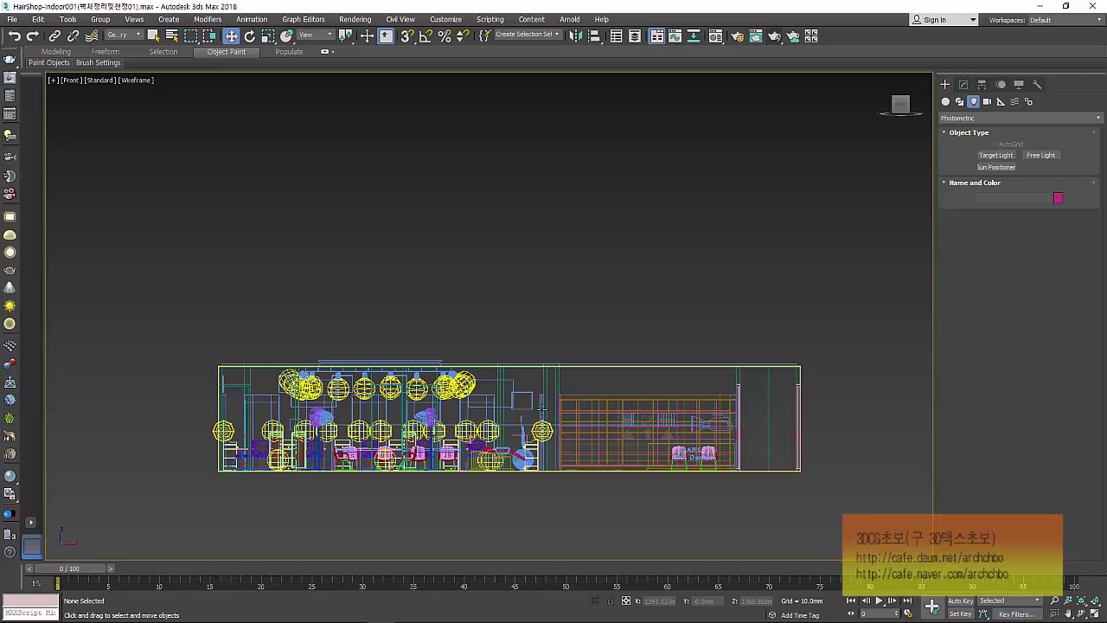
scroll(517, 395, up, 4)
scroll(464, 432, up, 4)
scroll(463, 433, up, 2)
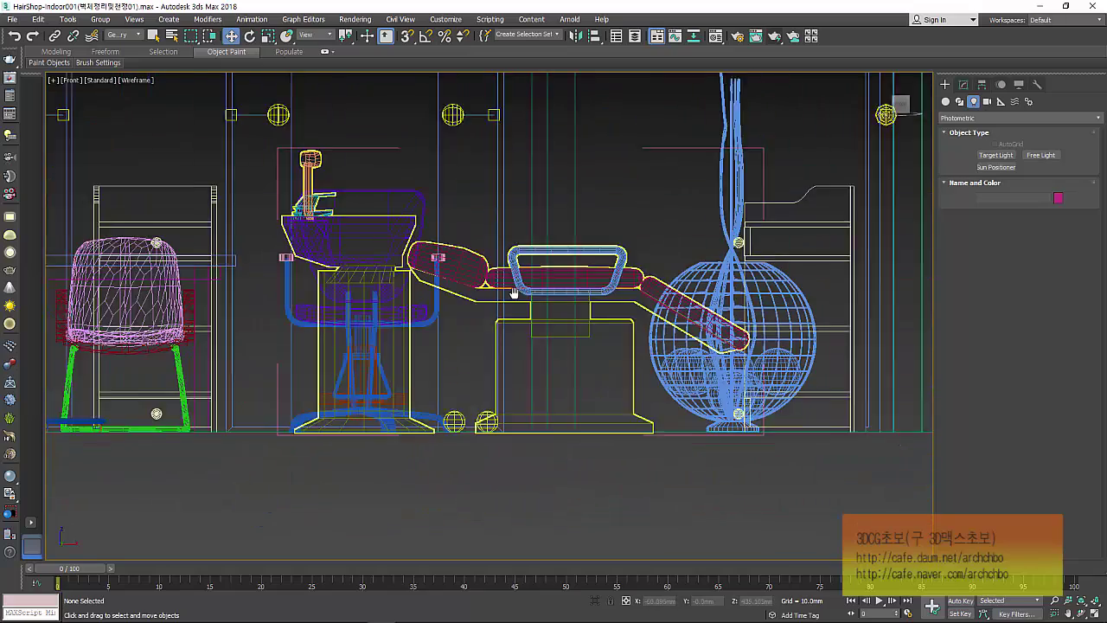
scroll(503, 351, up, 2)
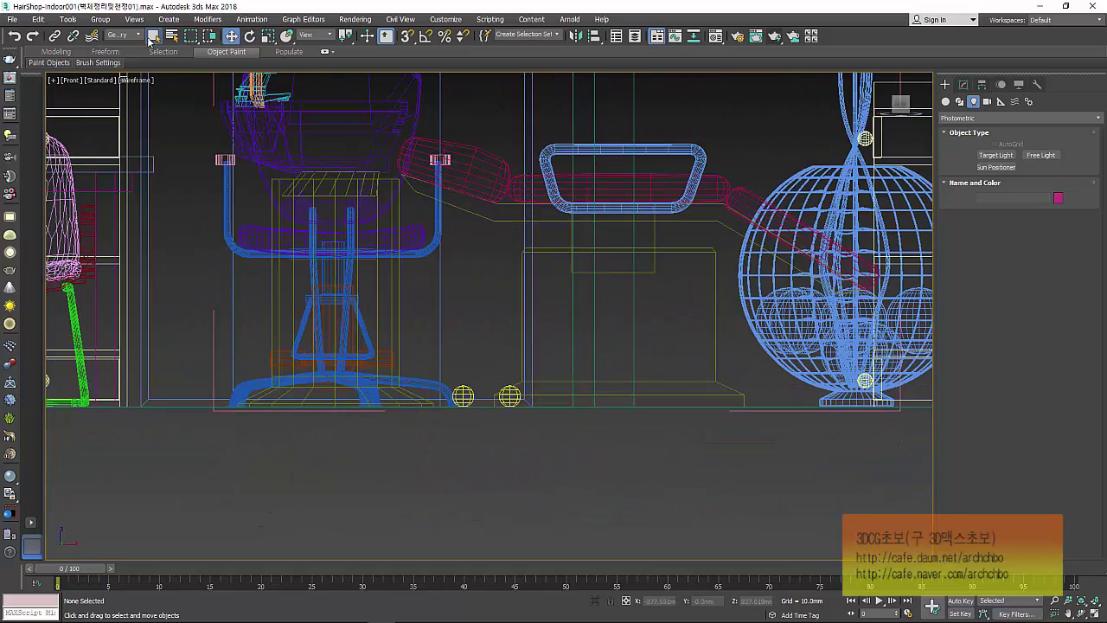
click(153, 34)
click(125, 35)
click(130, 44)
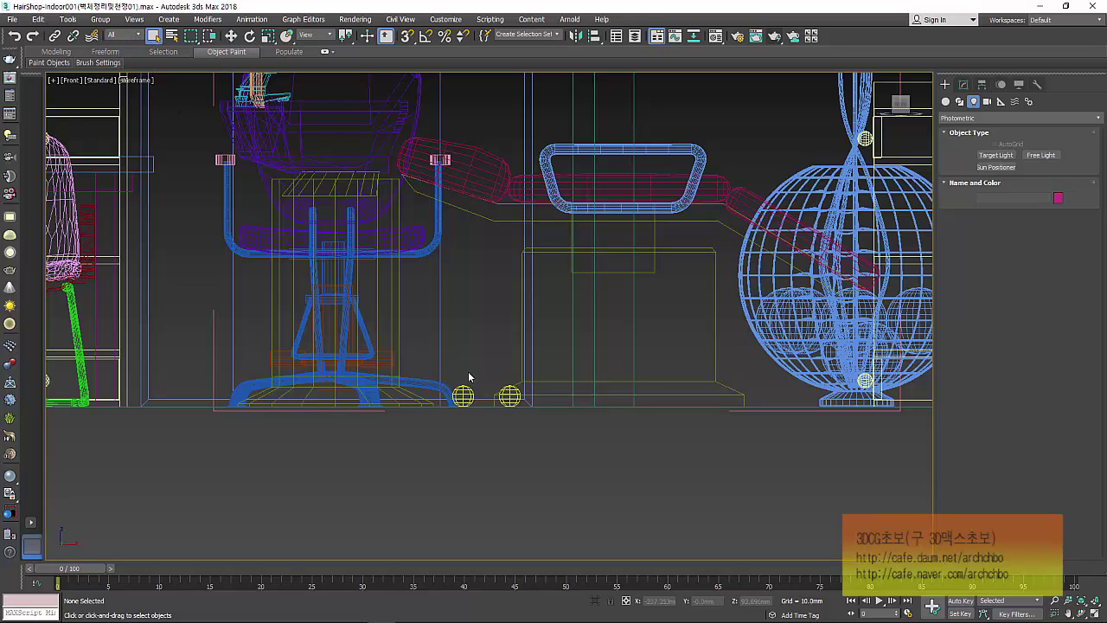
click(463, 387)
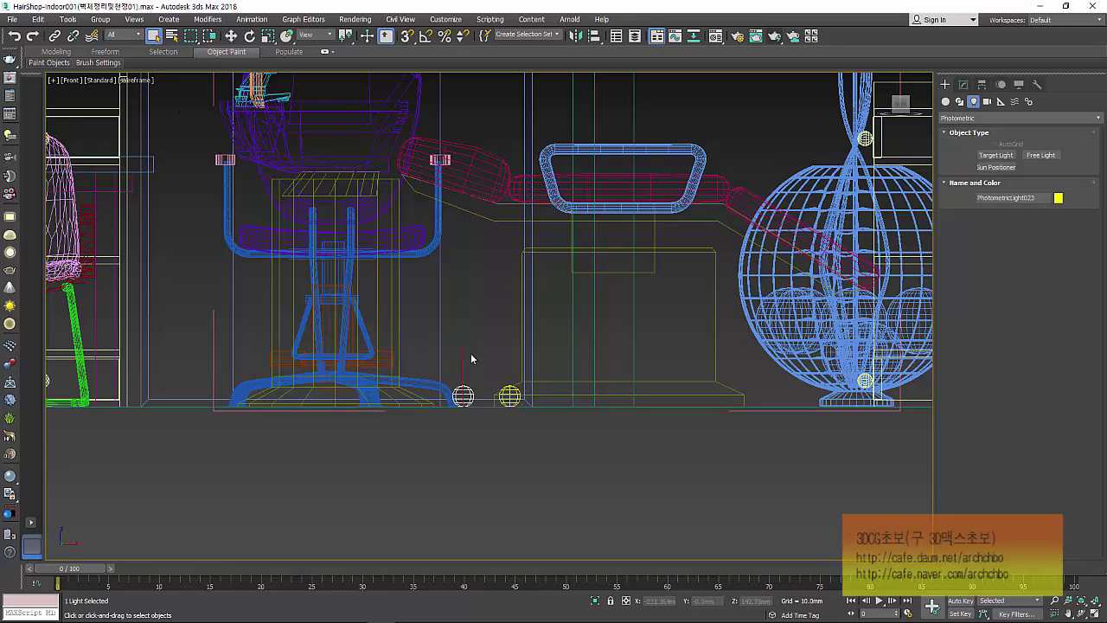
scroll(472, 358, down, 5)
scroll(459, 421, down, 2)
scroll(458, 446, down, 1)
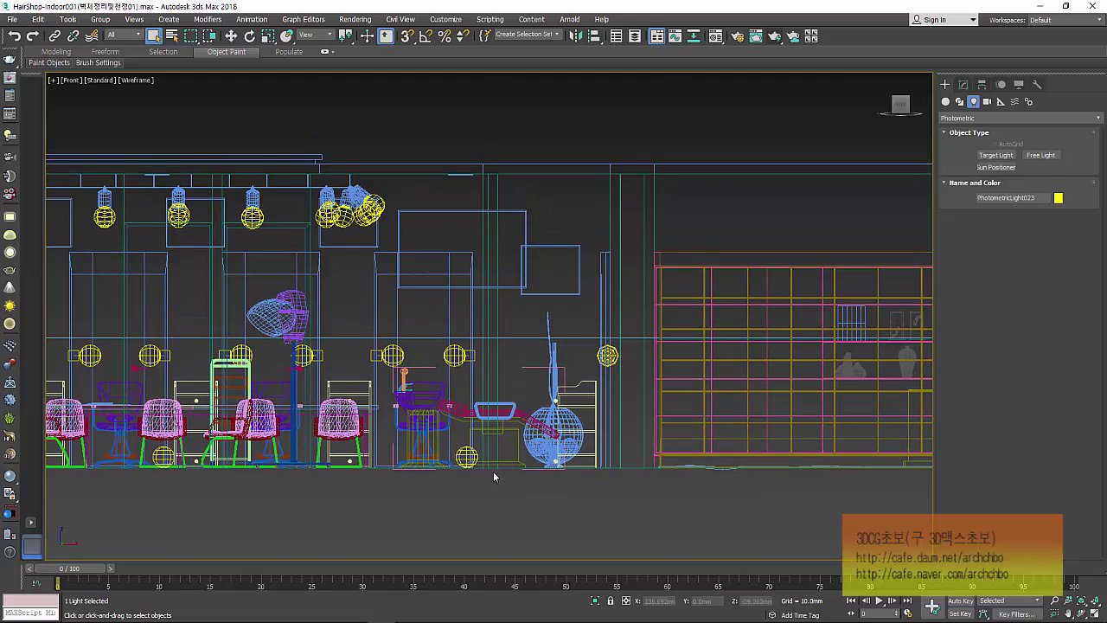
click(458, 446)
scroll(459, 445, up, 3)
click(453, 455)
click(452, 451)
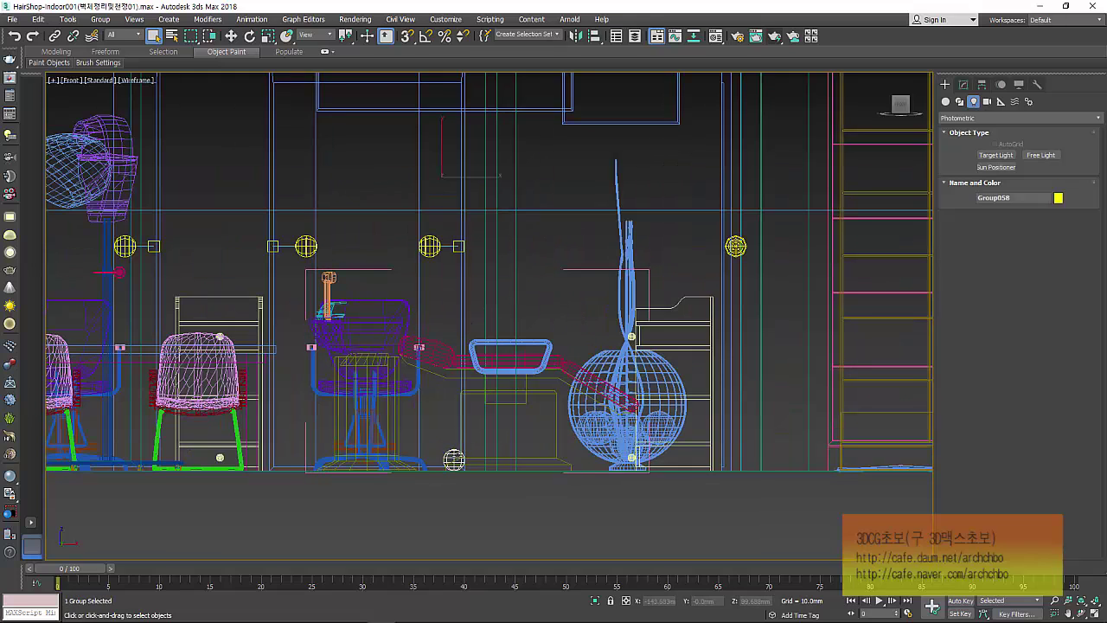
Restrict the selection filter to Lights and check the lamp lights across the front elevation.
scroll(490, 457, down, 2)
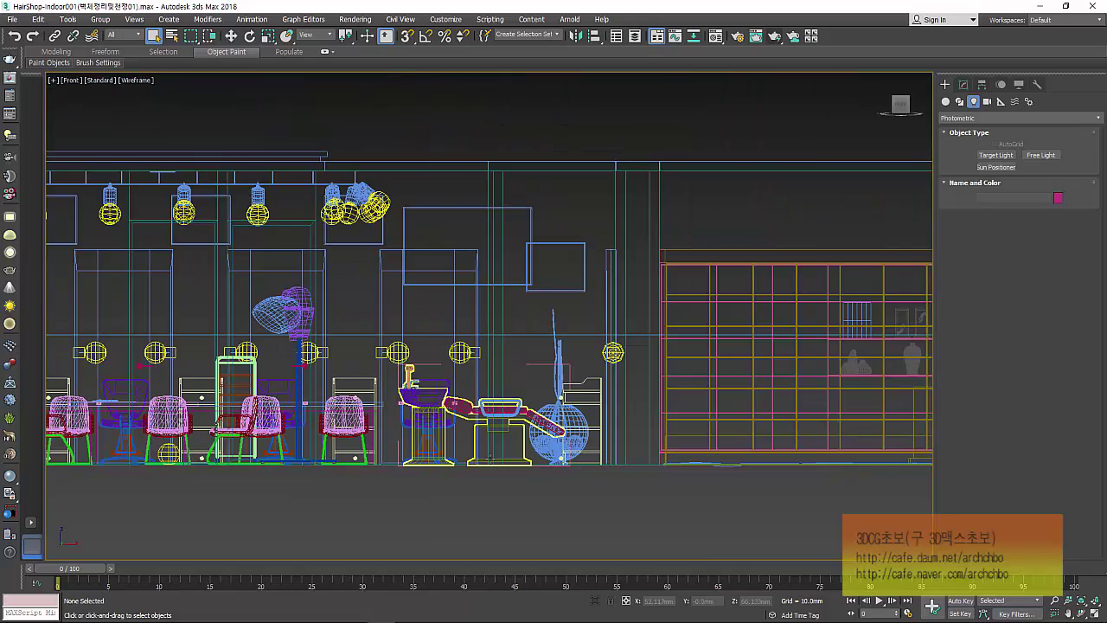
scroll(490, 457, down, 2)
scroll(490, 457, down, 2)
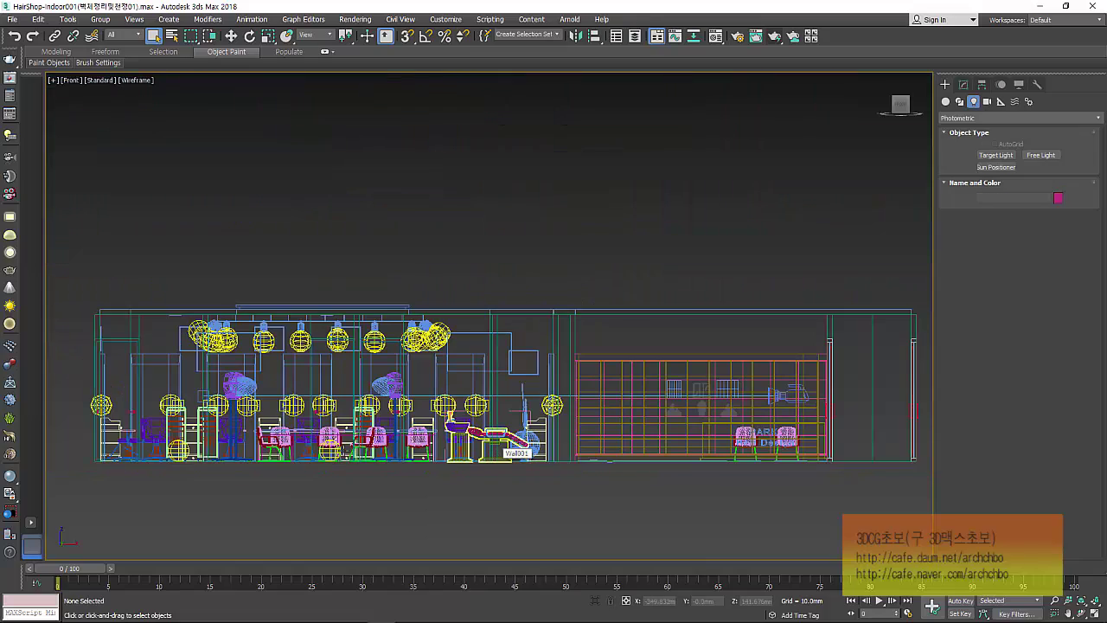
scroll(490, 457, up, 2)
scroll(490, 457, up, 2)
scroll(345, 346, up, 2)
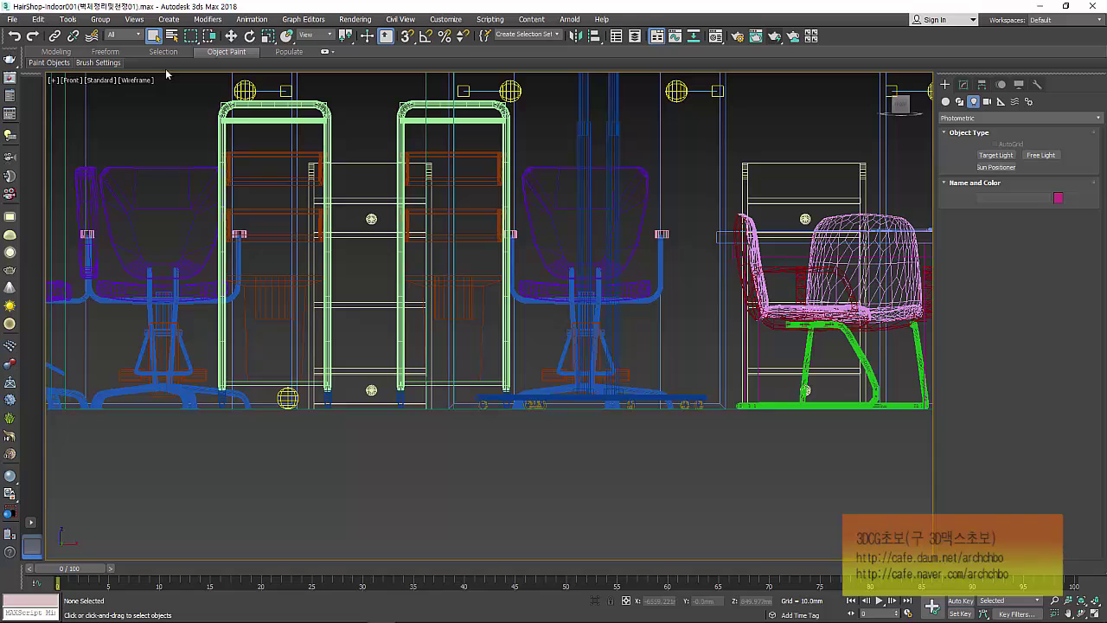
click(124, 34)
click(117, 74)
scroll(405, 474, down, 2)
scroll(406, 475, down, 1)
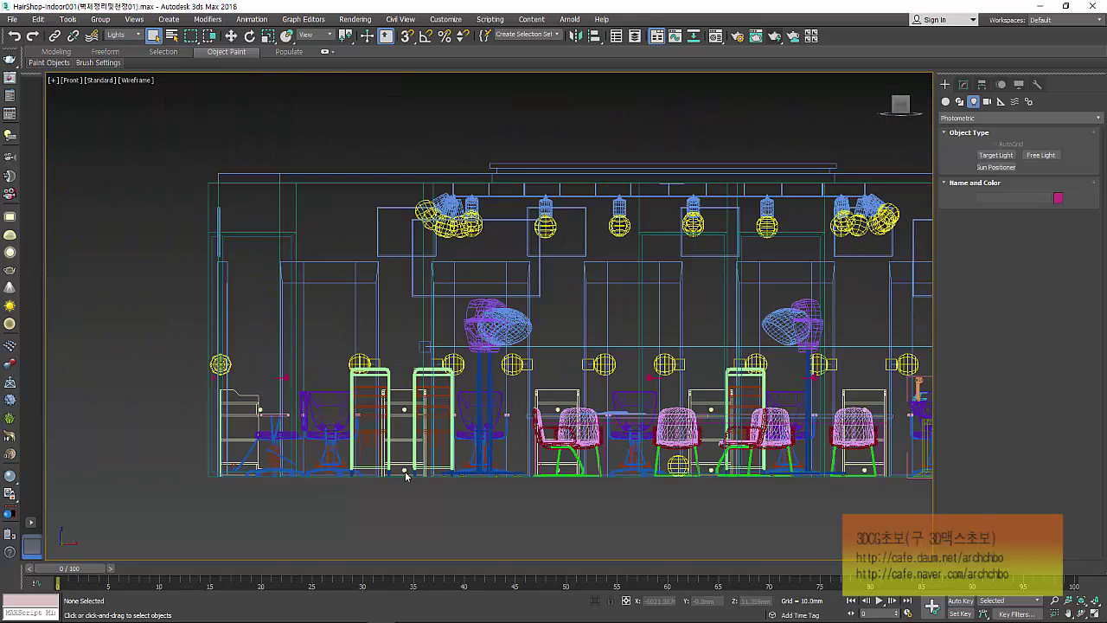
middle_drag(405, 474, 332, 498)
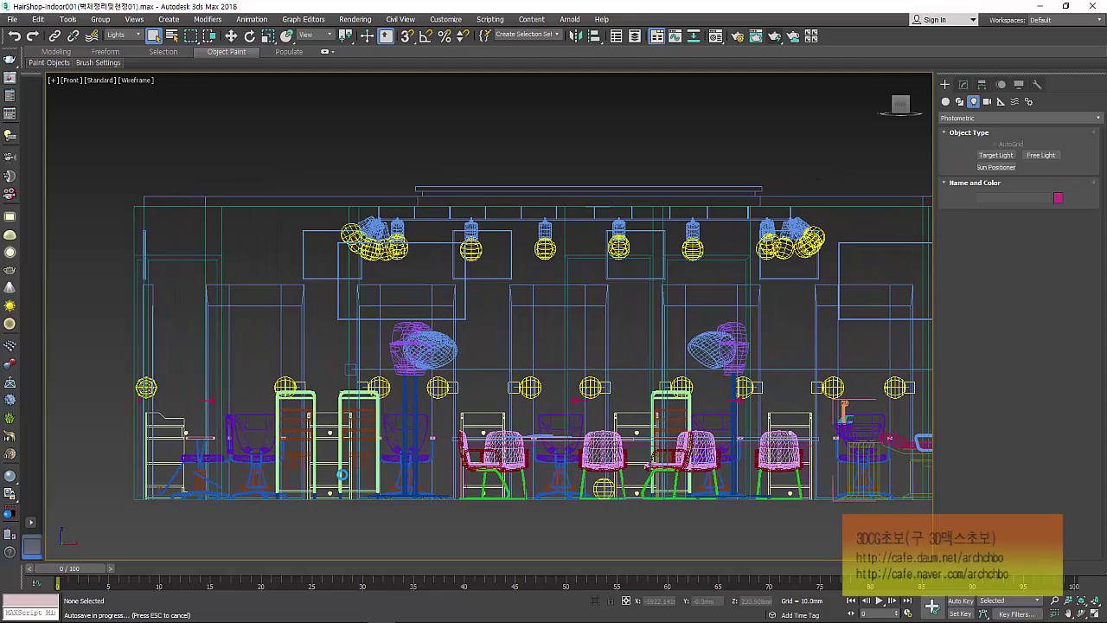
scroll(277, 417, down, 1)
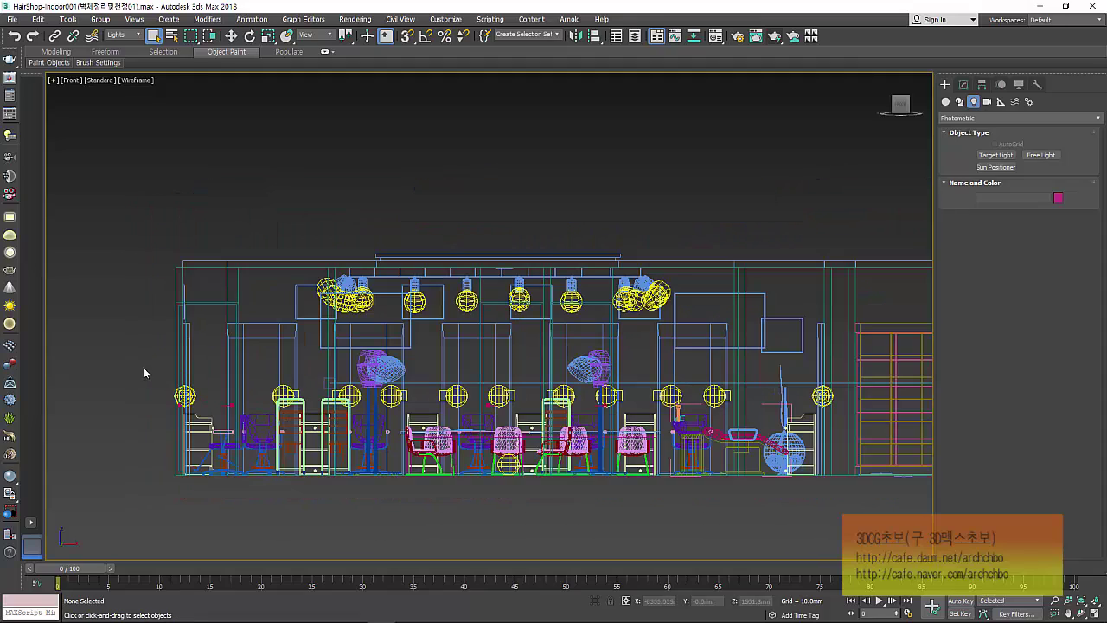
drag(804, 444, 852, 435)
click(826, 432)
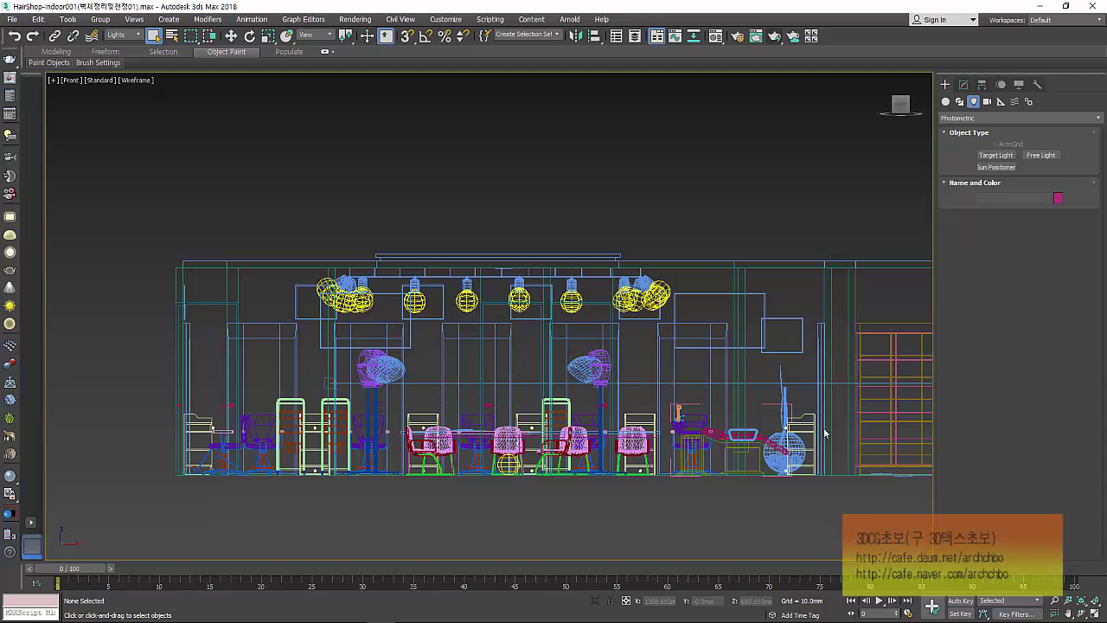
mouse_move(518, 309)
middle_down()
mouse_move(478, 314)
mouse_move(494, 354)
middle_up()
Compare Group059 with the extra copy Group062 in Top and Front views, then undo the copy.
key(t)
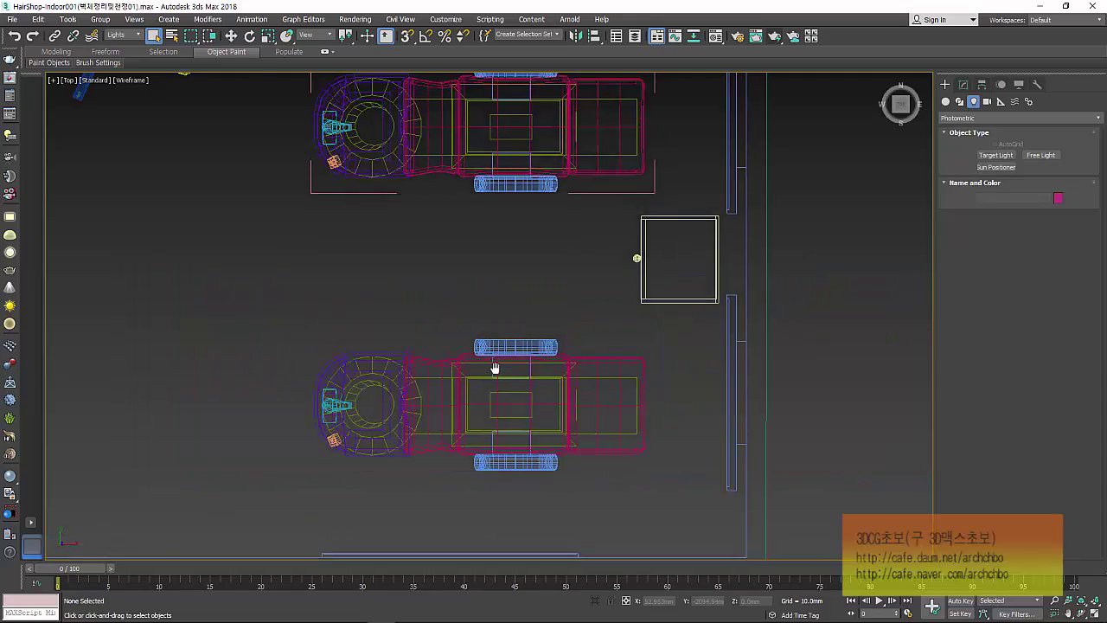
scroll(473, 346, down, 2)
scroll(473, 346, down, 2)
scroll(484, 355, down, 2)
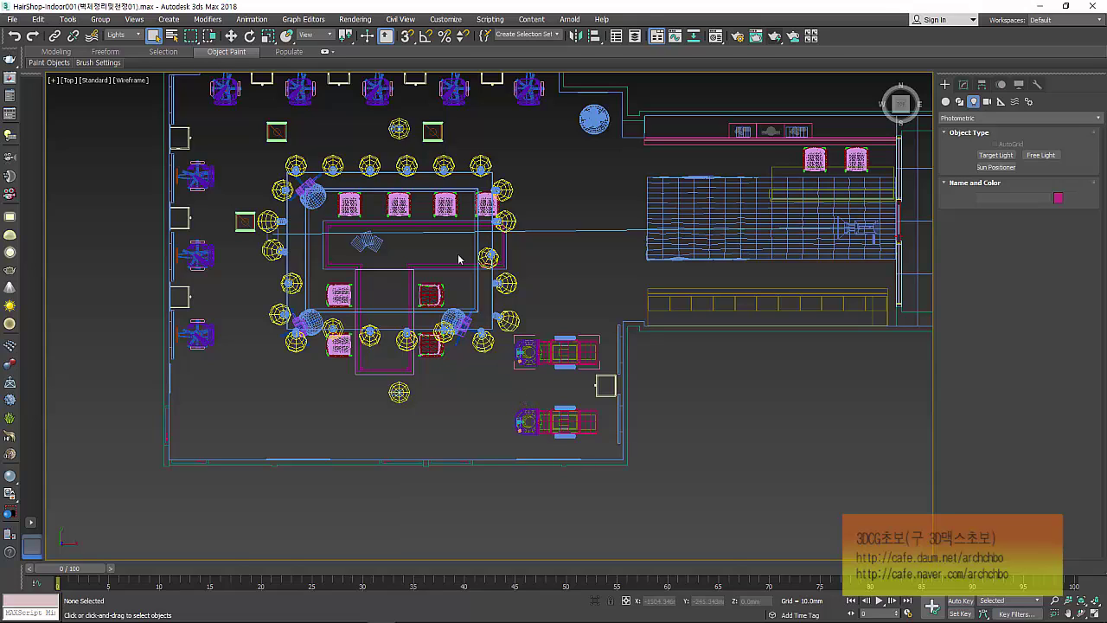
click(398, 129)
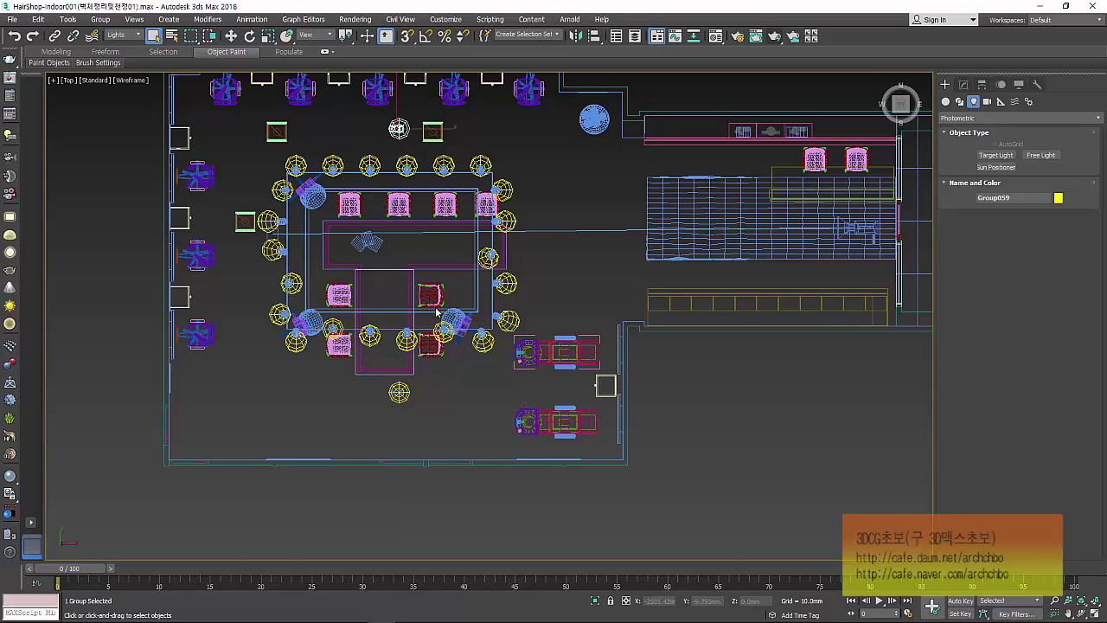
key(f)
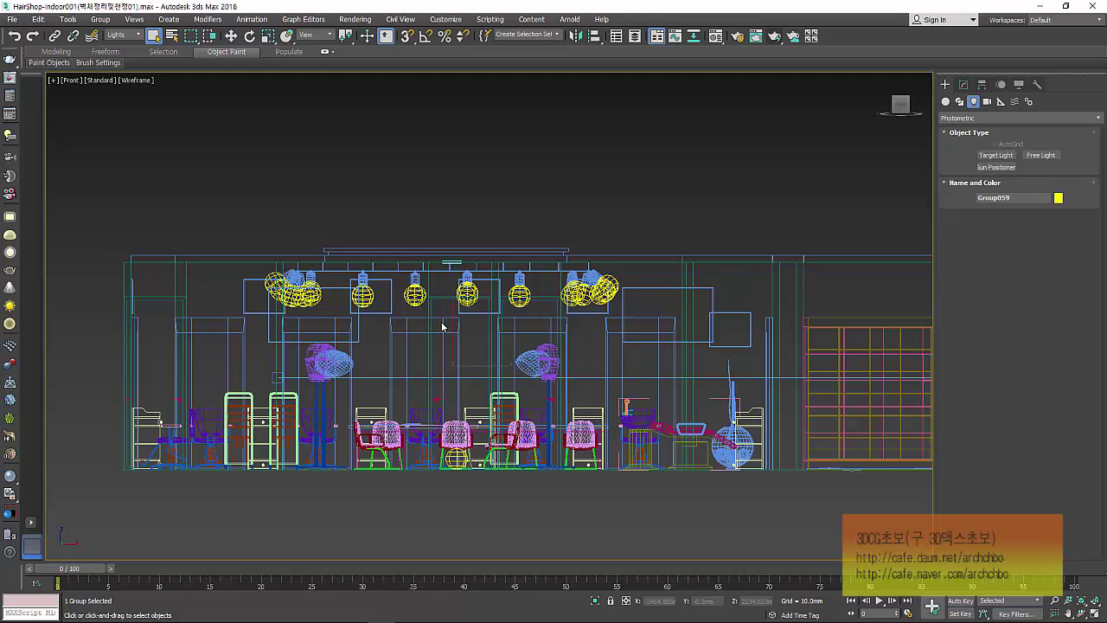
click(455, 457)
key(t)
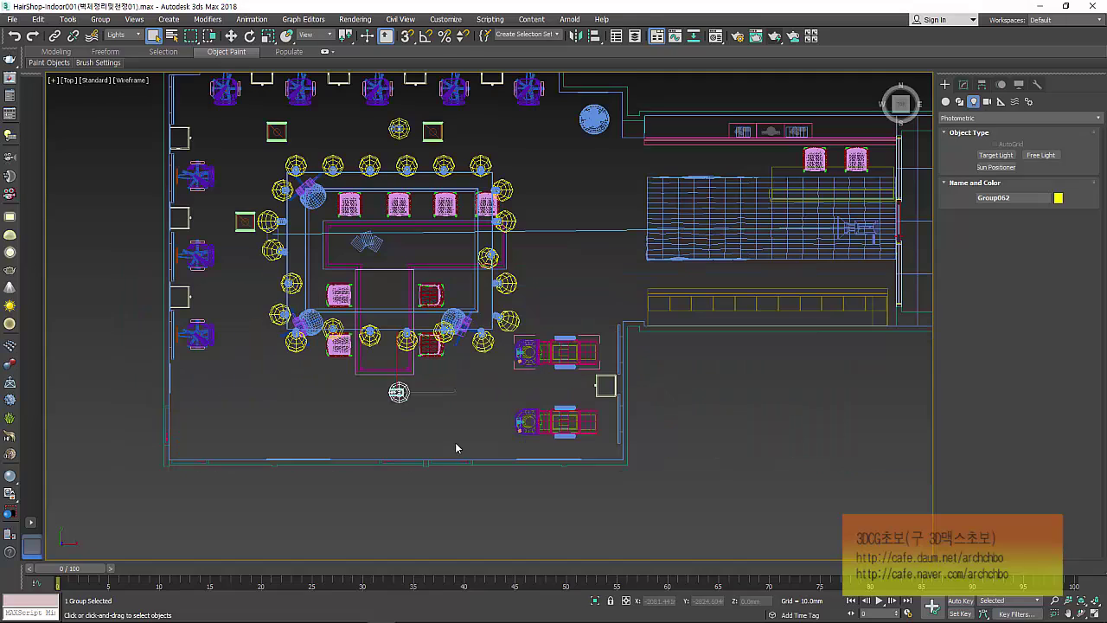
scroll(374, 363, up, 2)
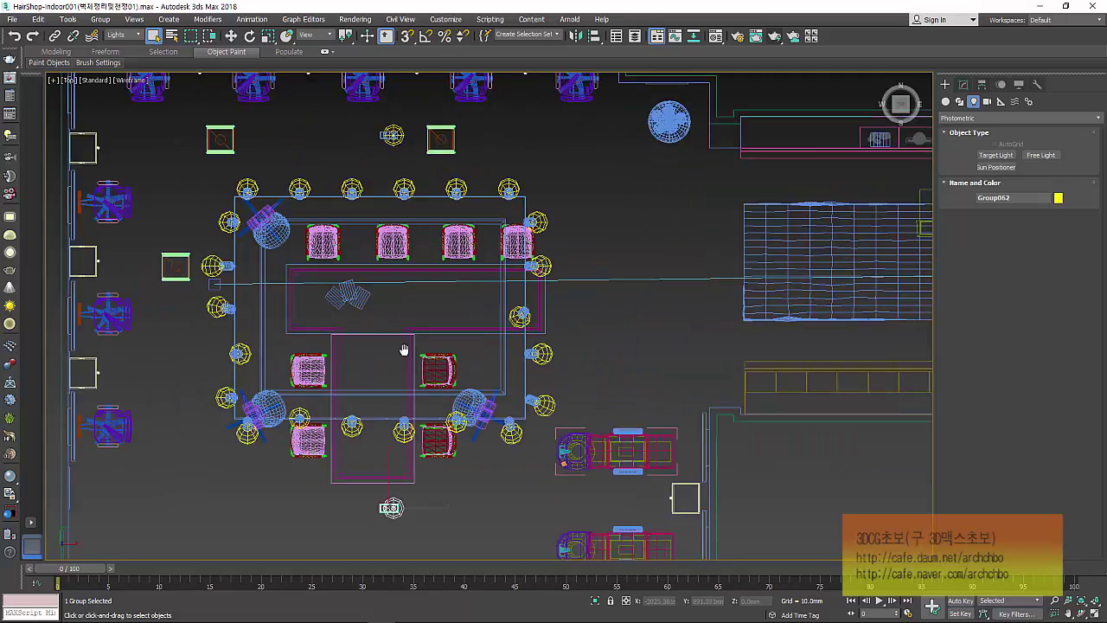
scroll(389, 411, up, 3)
scroll(404, 204, down, 5)
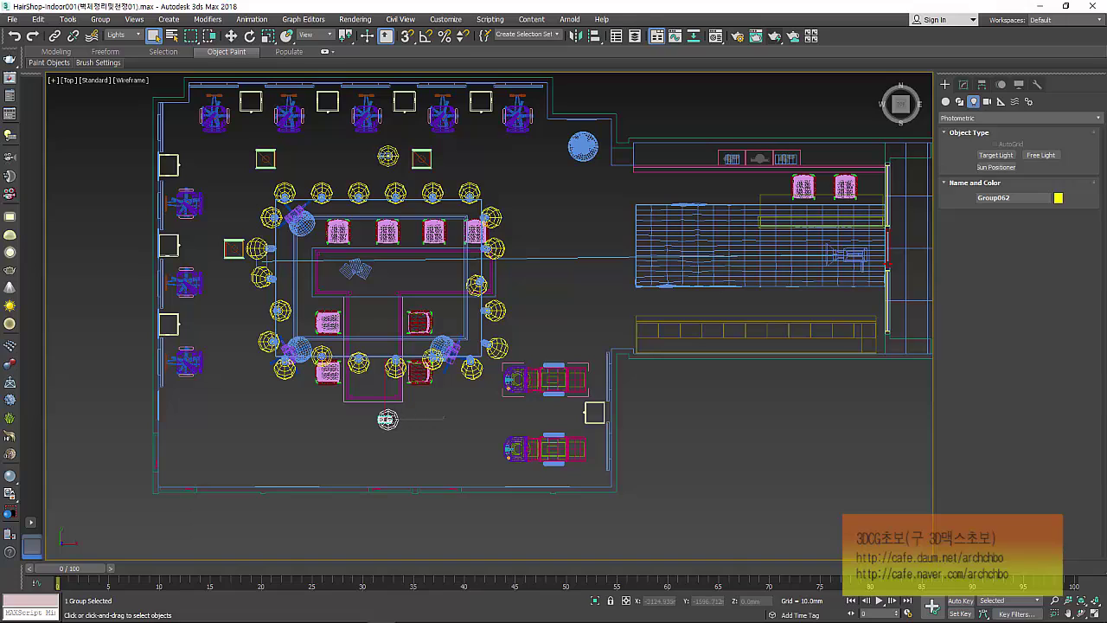
key(ctrl+z)
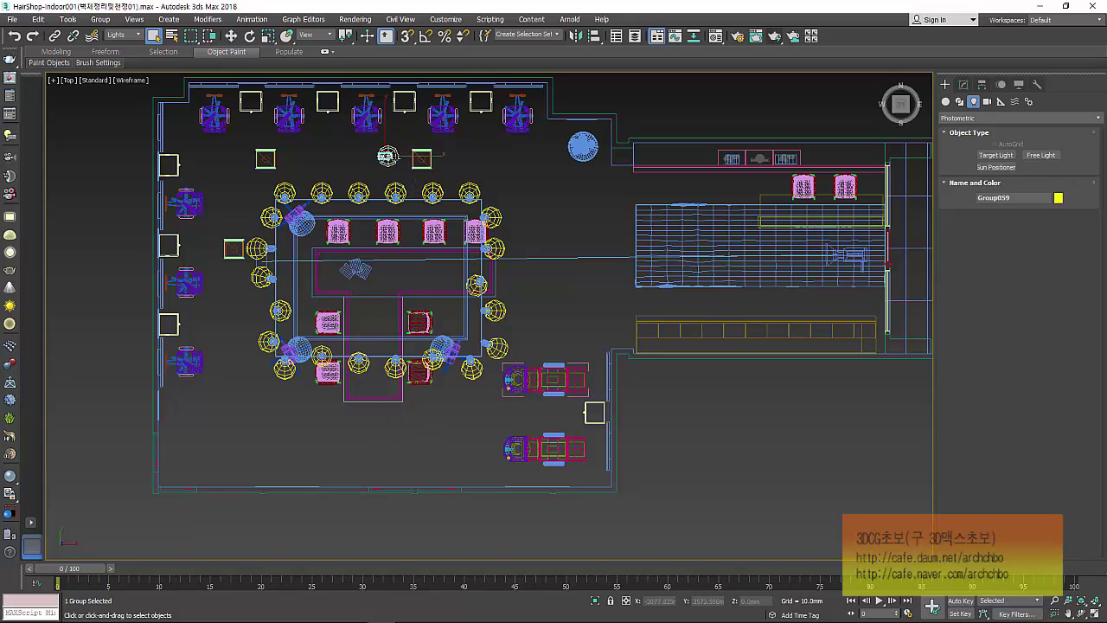
Reset the selection filter to All, open Group059 and select its photometric light.
click(141, 35)
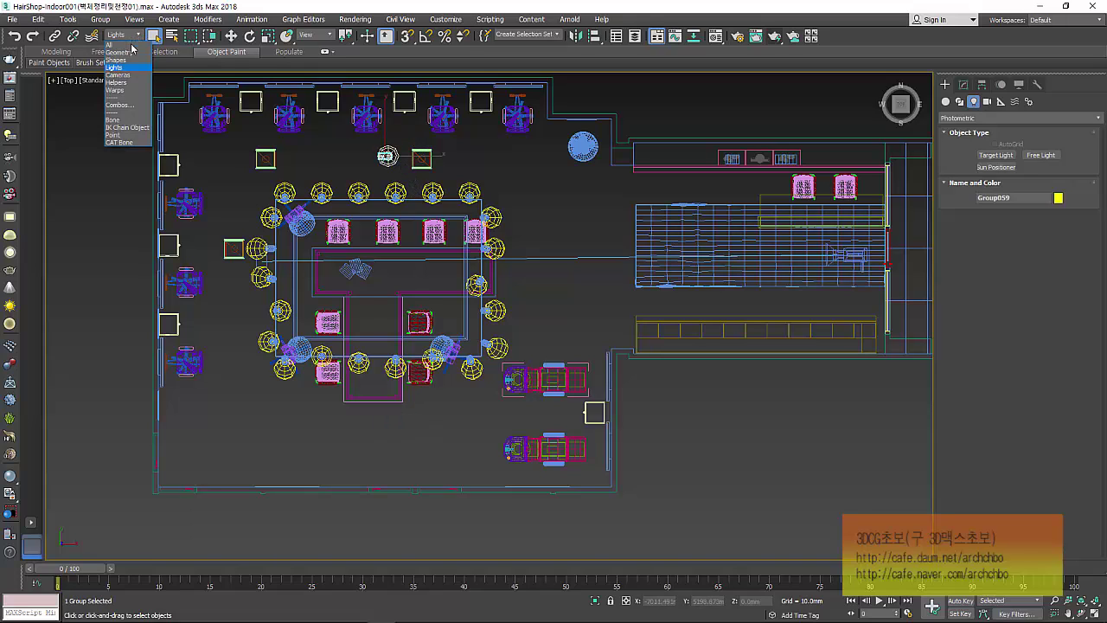
click(130, 47)
scroll(357, 171, up, 3)
scroll(415, 161, up, 4)
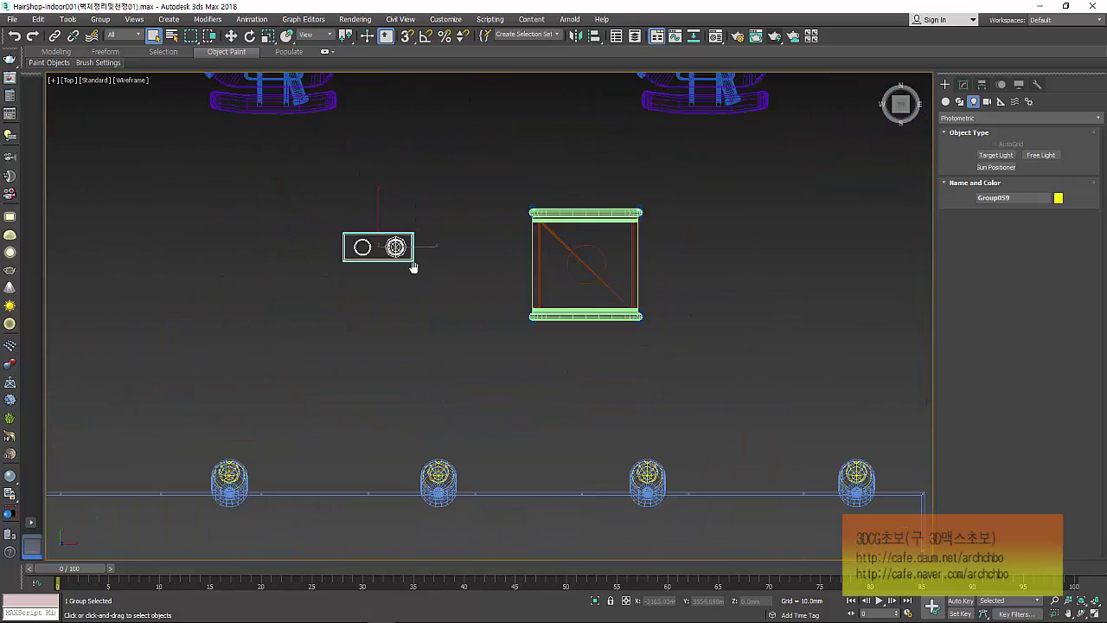
scroll(406, 259, up, 3)
scroll(379, 248, up, 1)
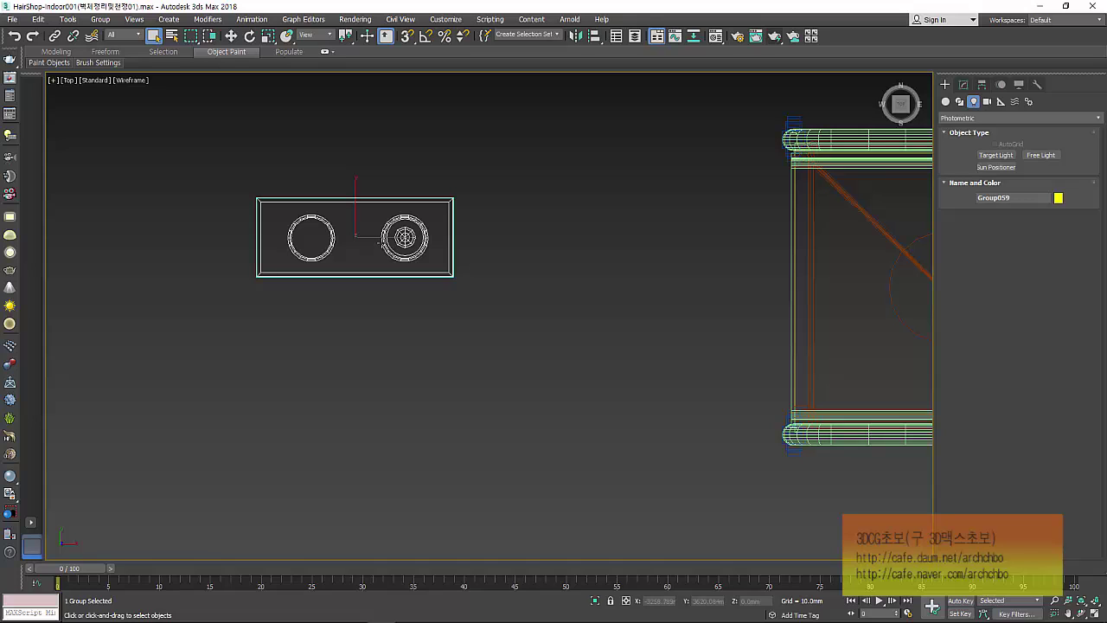
click(100, 19)
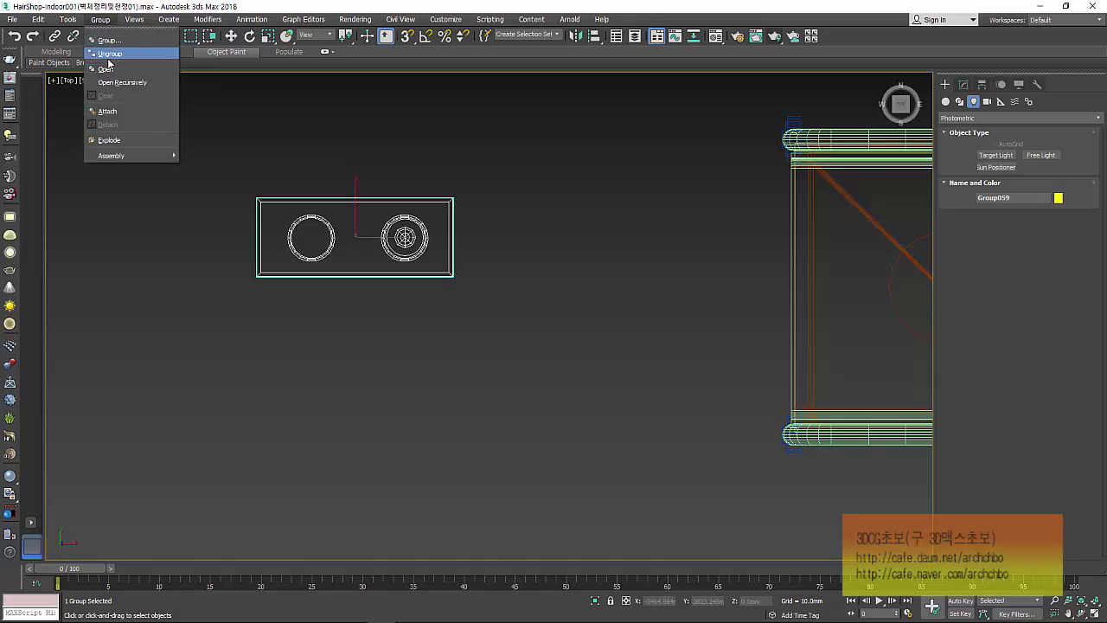
click(109, 57)
click(404, 237)
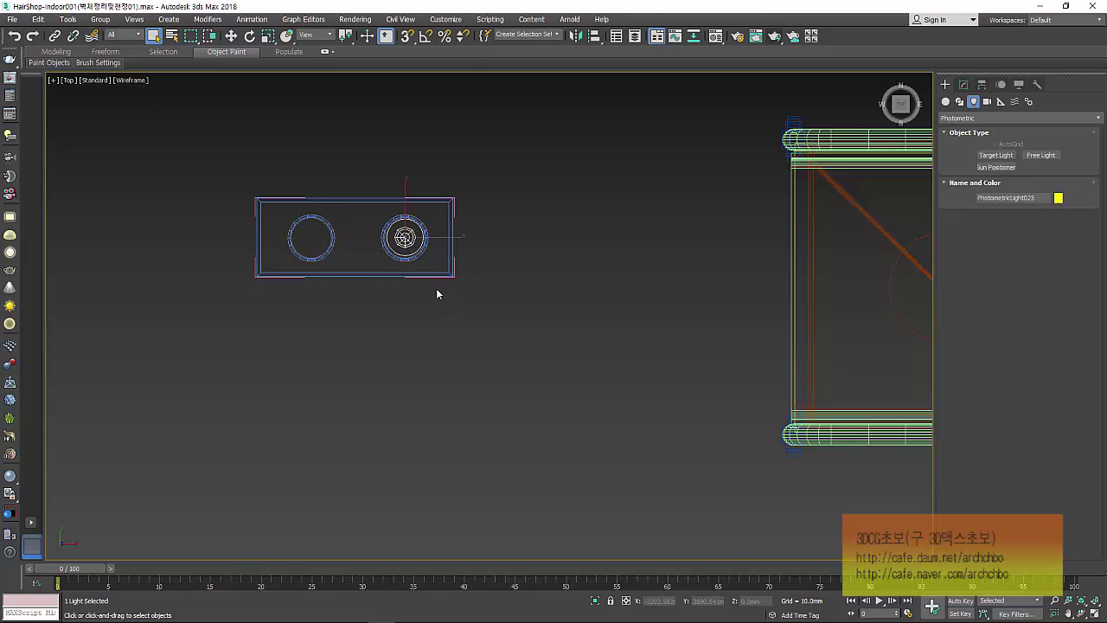
In Front view, mirror the light along Y and raise it onto the fixture bar.
key(f)
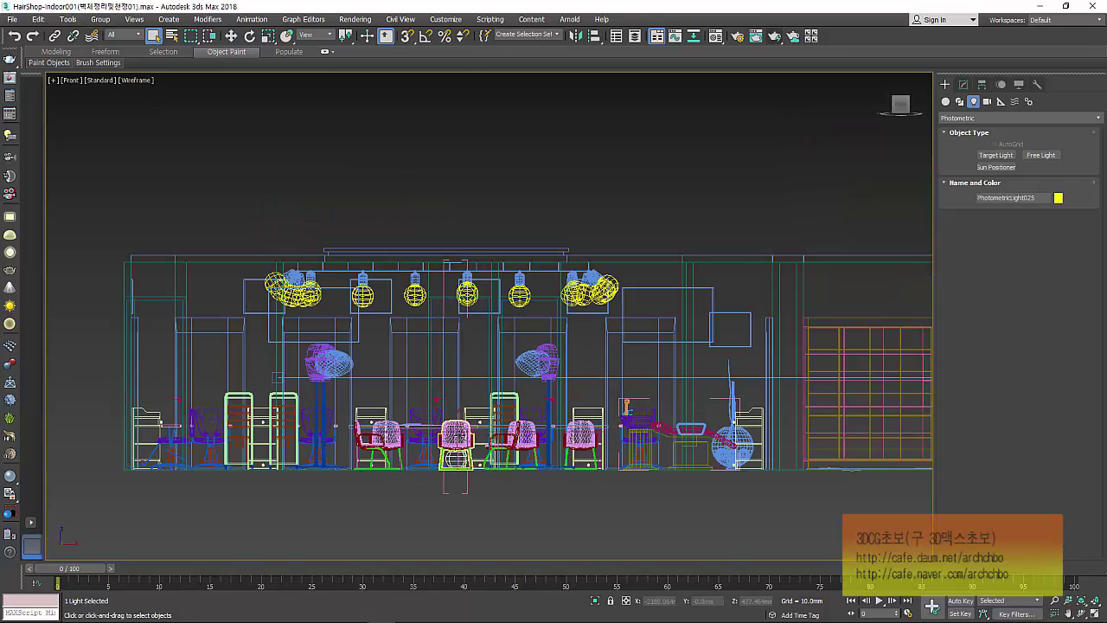
key(w)
scroll(455, 260, up, 2)
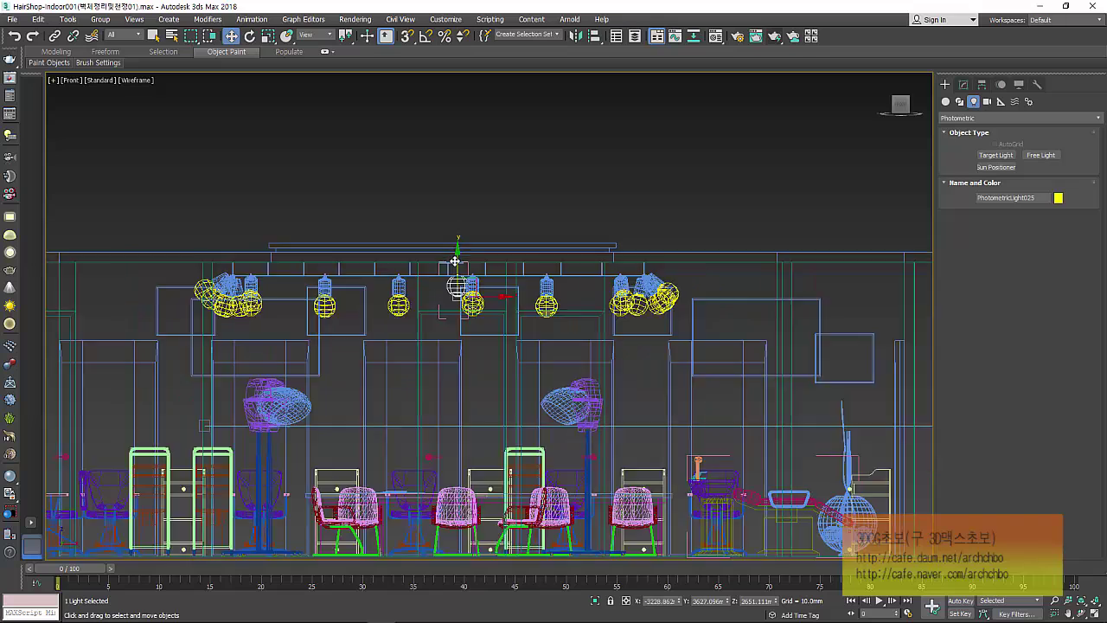
scroll(455, 260, up, 3)
scroll(472, 391, up, 3)
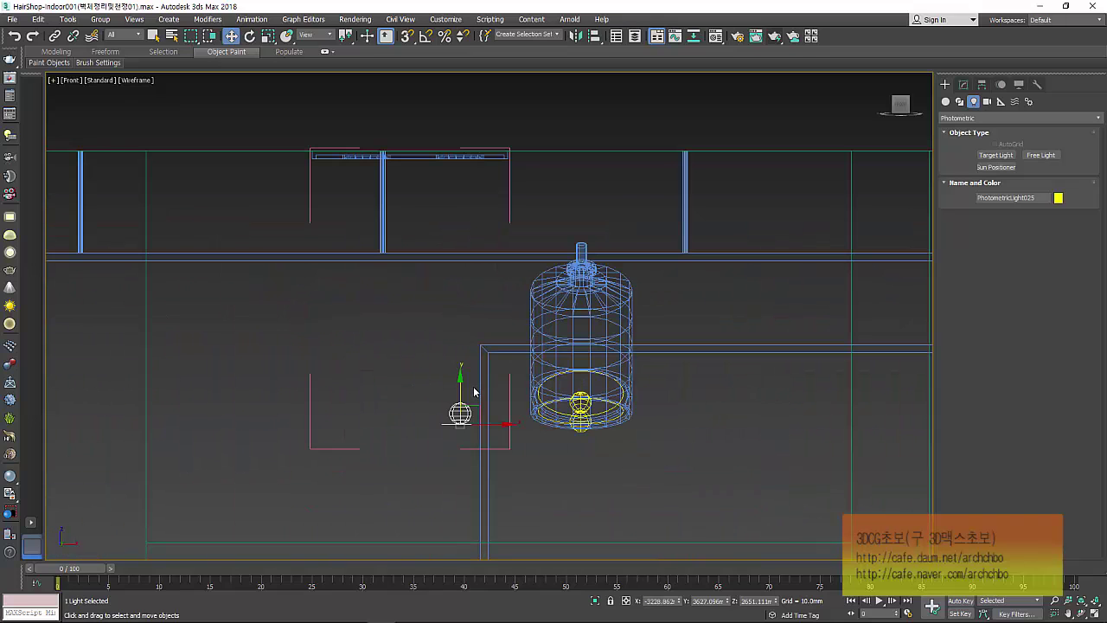
scroll(474, 391, down, 1)
scroll(474, 391, down, 2)
scroll(475, 391, up, 3)
drag(461, 385, 461, 177)
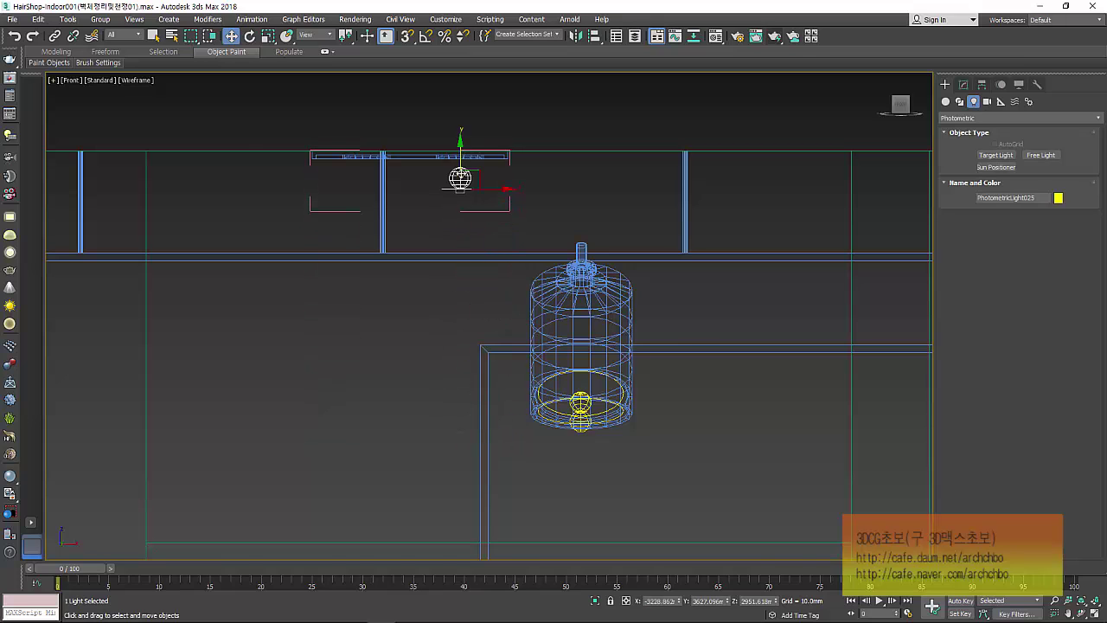
scroll(461, 177, up, 2)
scroll(465, 224, up, 2)
scroll(464, 245, down, 2)
click(575, 35)
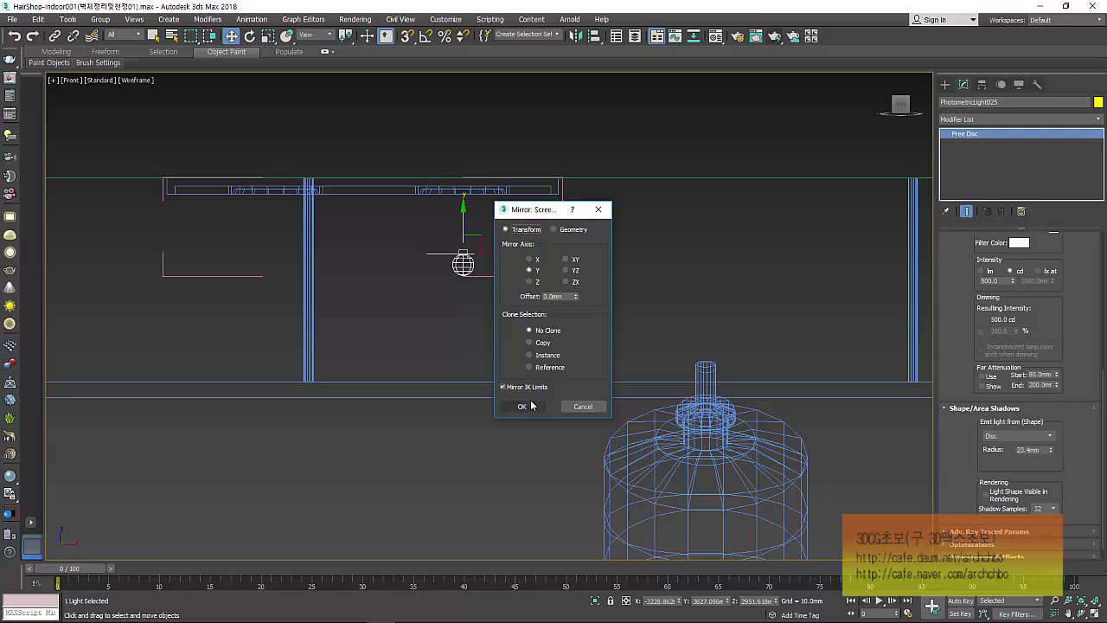
click(521, 406)
drag(465, 230, 465, 175)
scroll(465, 177, up, 4)
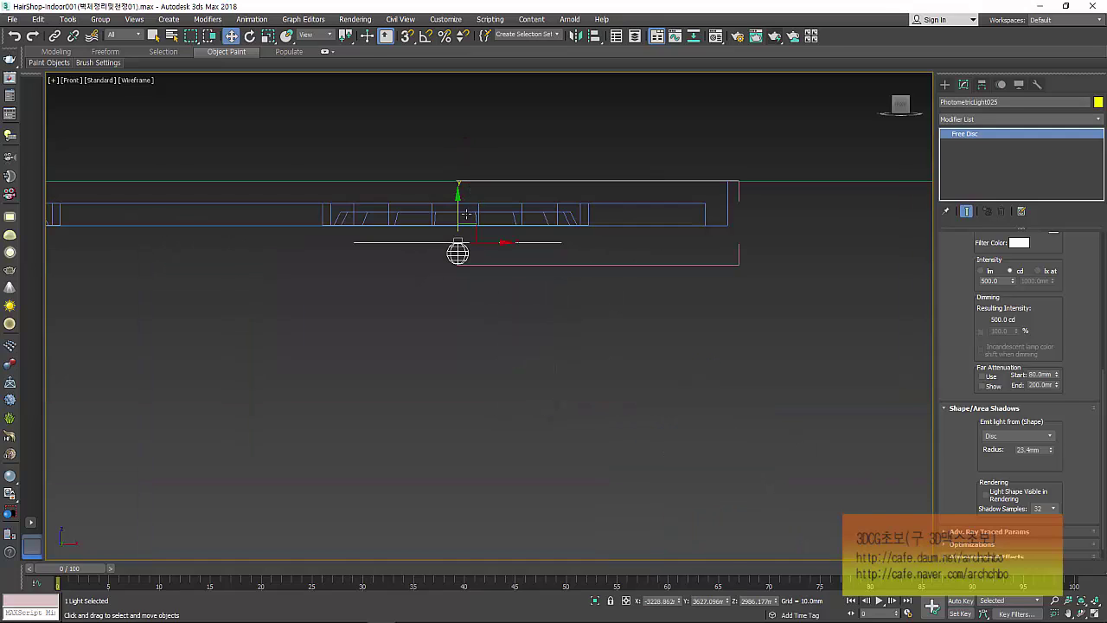
drag(458, 217, 458, 185)
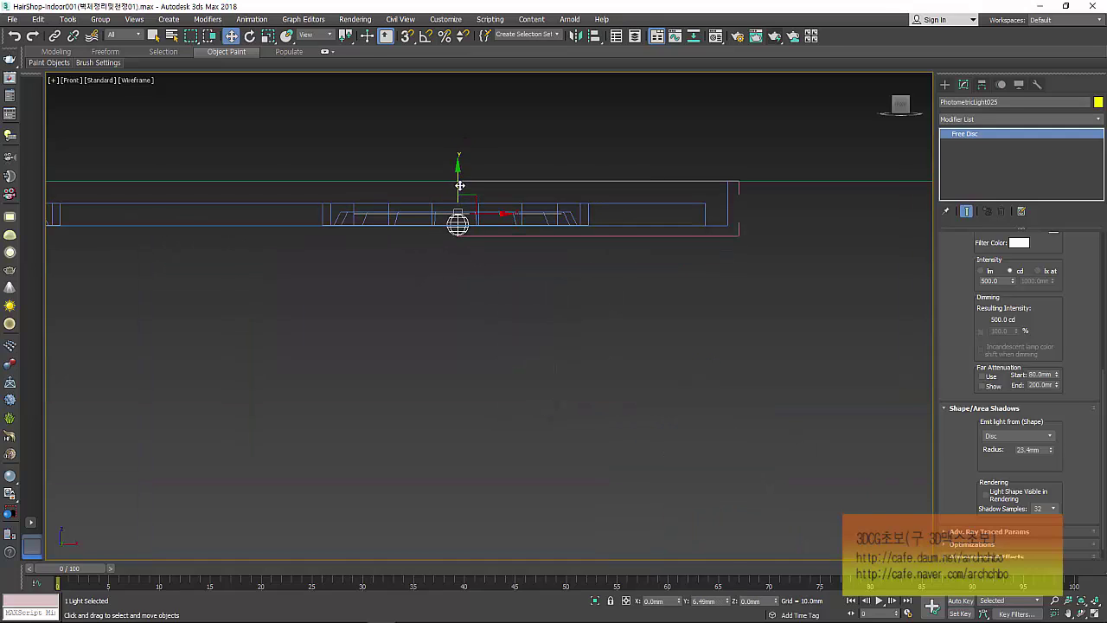
In Top view, copy the light into the fixture's left circle and close Group059.
key(t)
middle_drag(459, 222, 504, 263)
scroll(504, 263, up, 3)
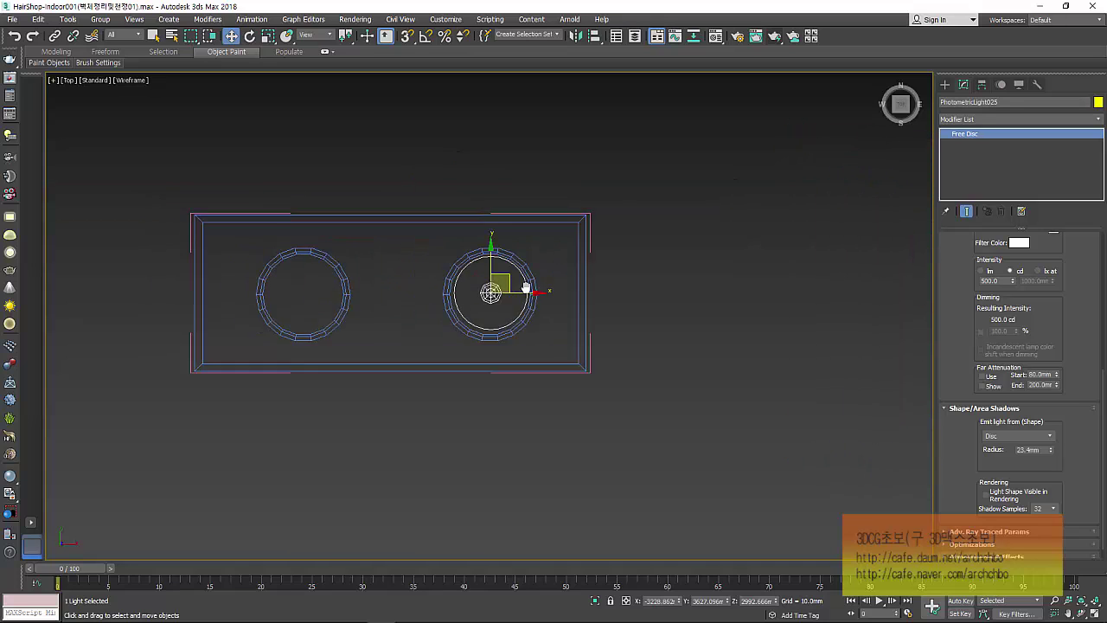
drag(556, 279, 369, 280)
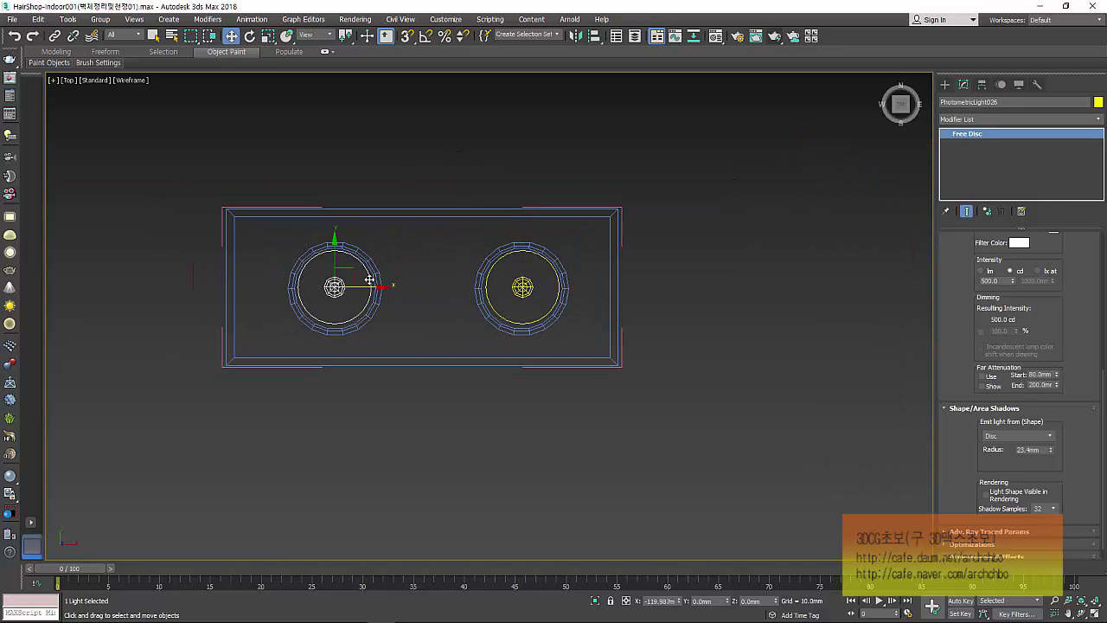
key(ctrl+v)
click(558, 366)
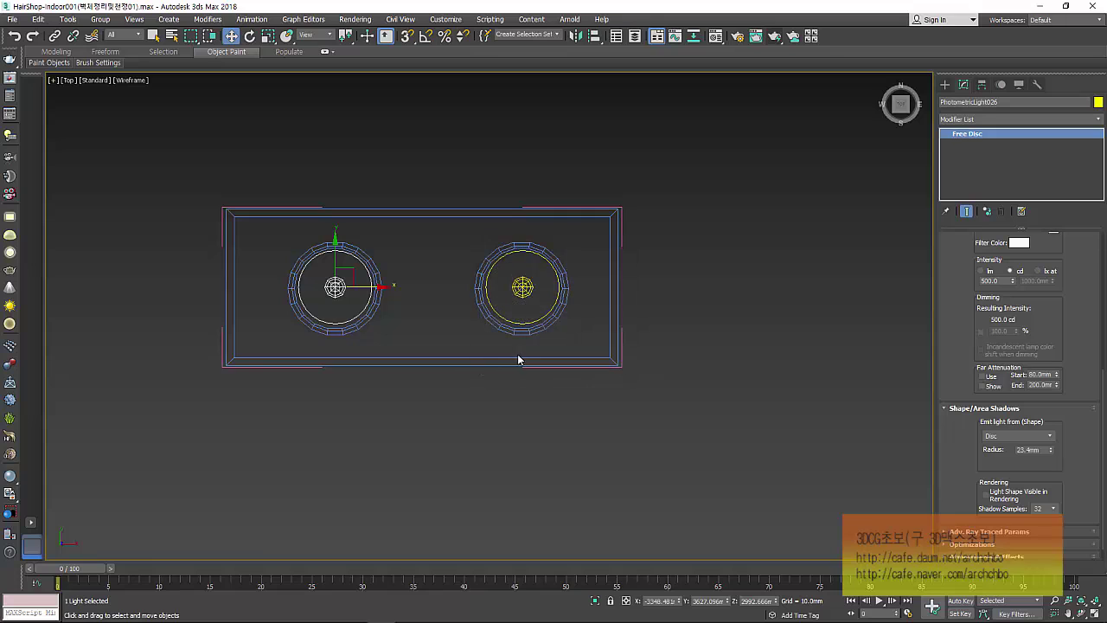
click(100, 19)
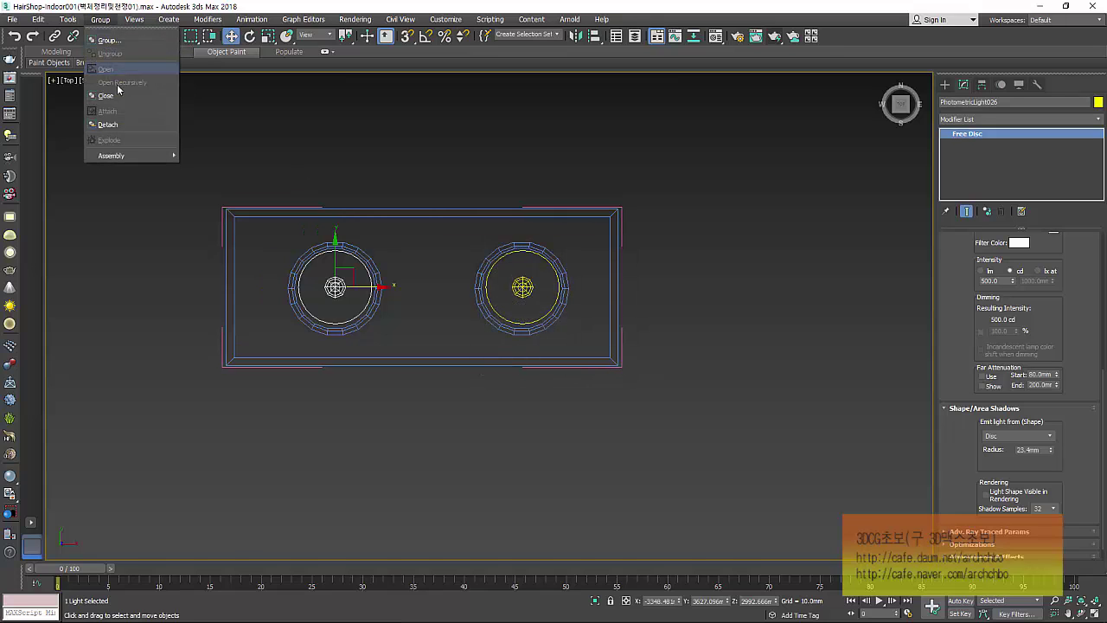
click(126, 102)
scroll(450, 221, down, 5)
Make an instanced copy of the lamp group and nudge it into position.
scroll(450, 221, down, 3)
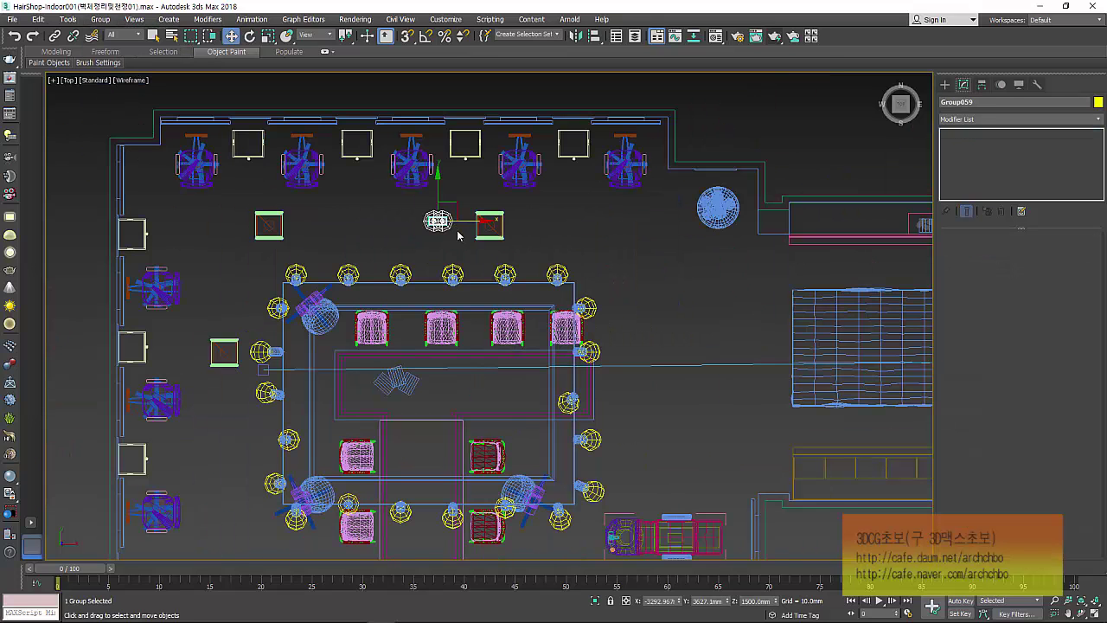
mouse_move(467, 222)
mouse_down()
mouse_move(676, 222)
mouse_move(477, 214)
mouse_up()
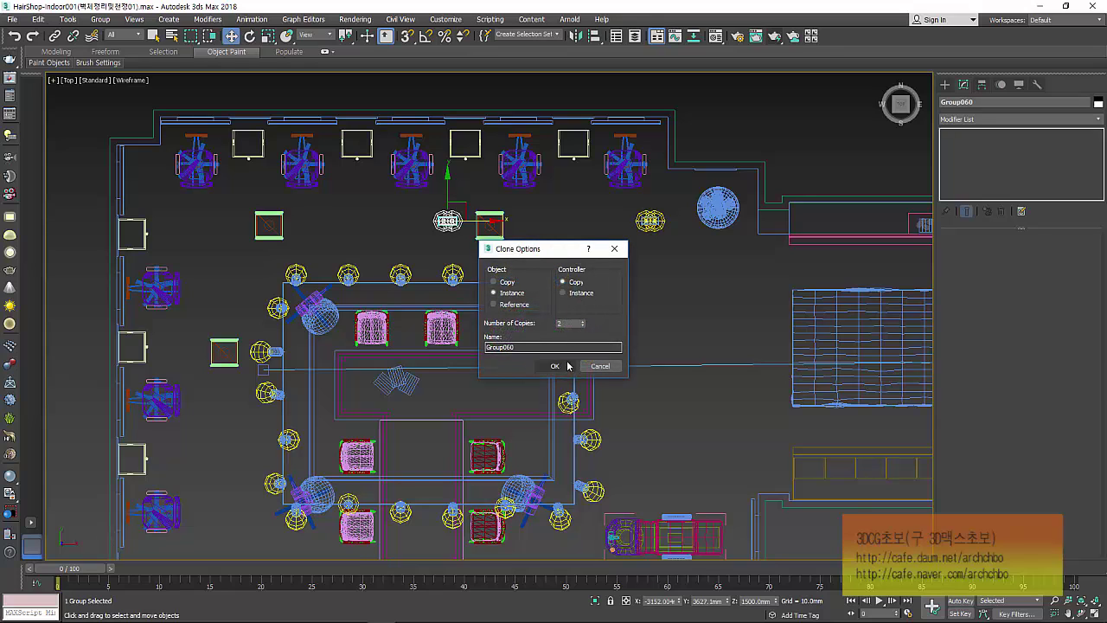
click(556, 366)
drag(275, 222, 264, 222)
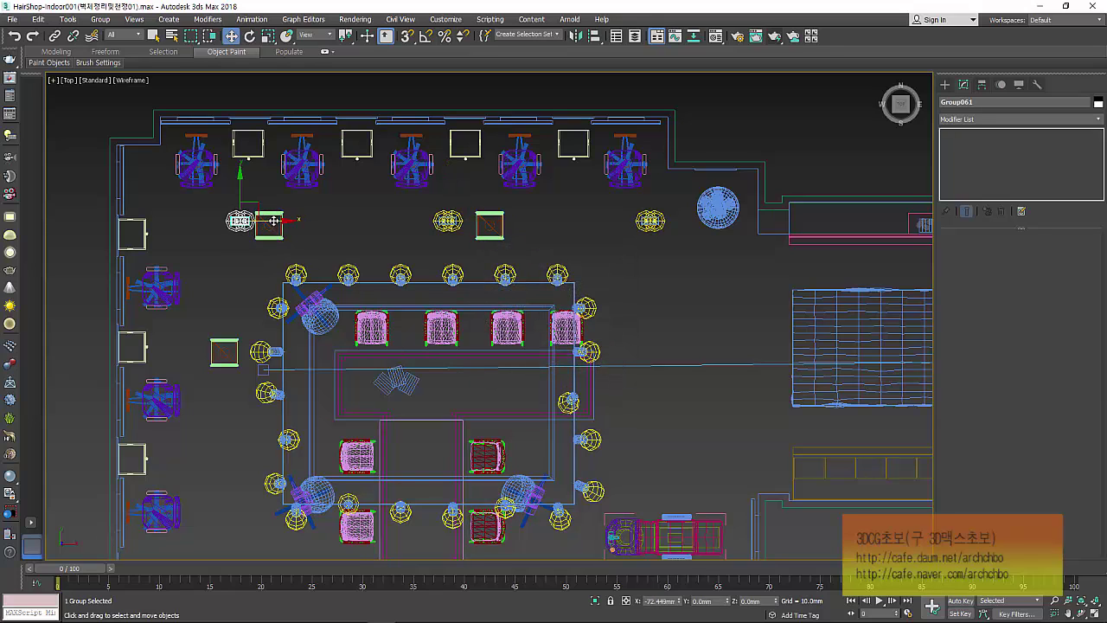
Instance the three lamp groups in a row further down the floor plan.
ctrl+click(456, 223)
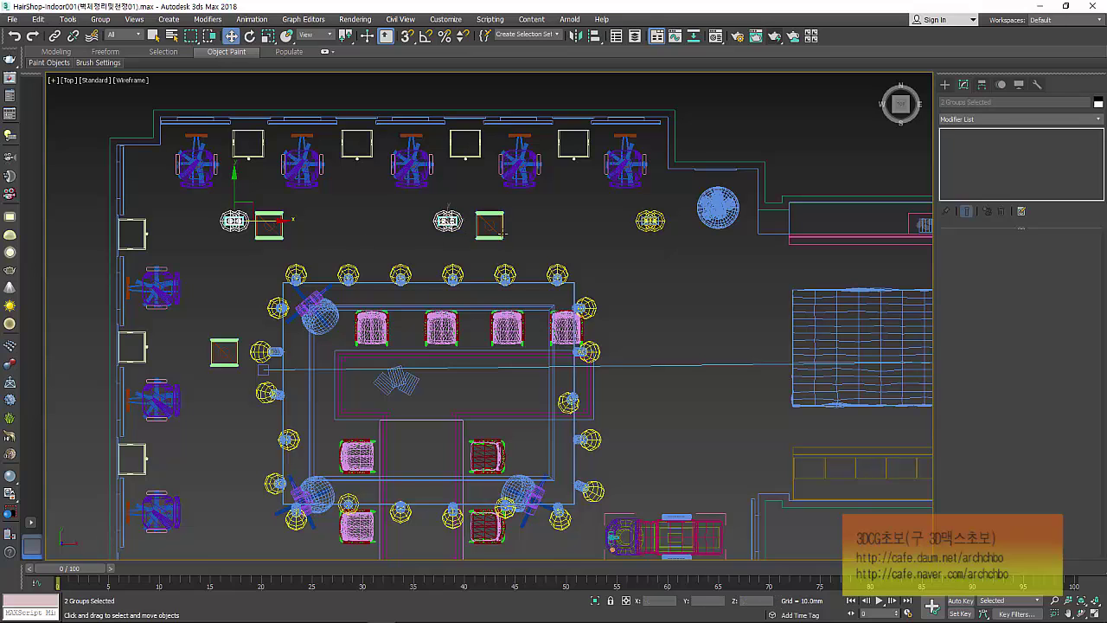
ctrl+click(650, 220)
scroll(502, 208, down, 4)
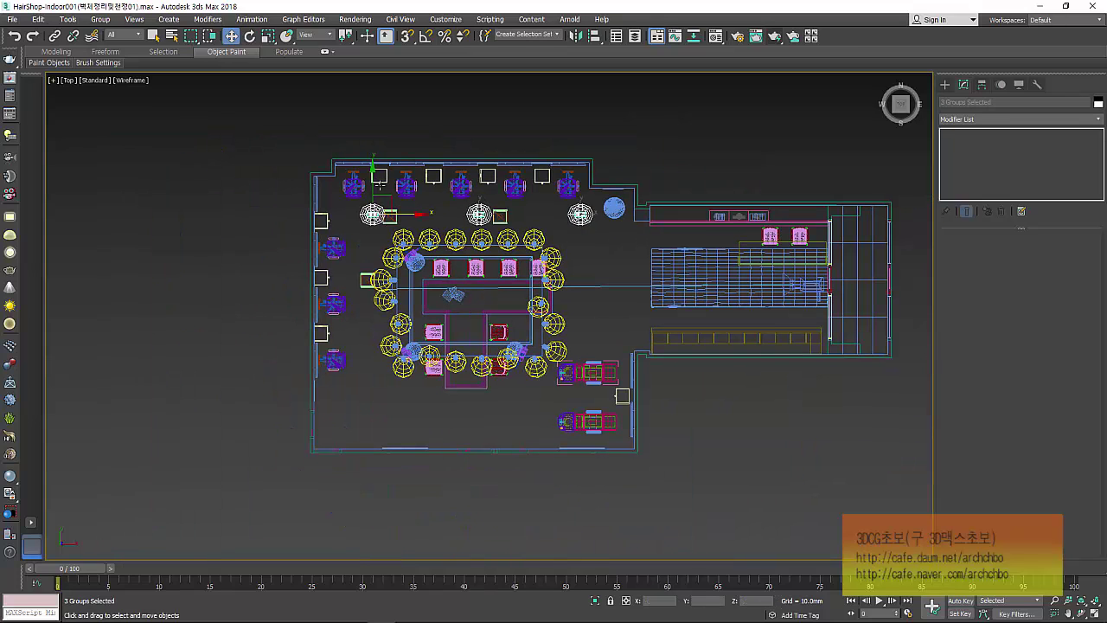
drag(380, 184, 370, 364)
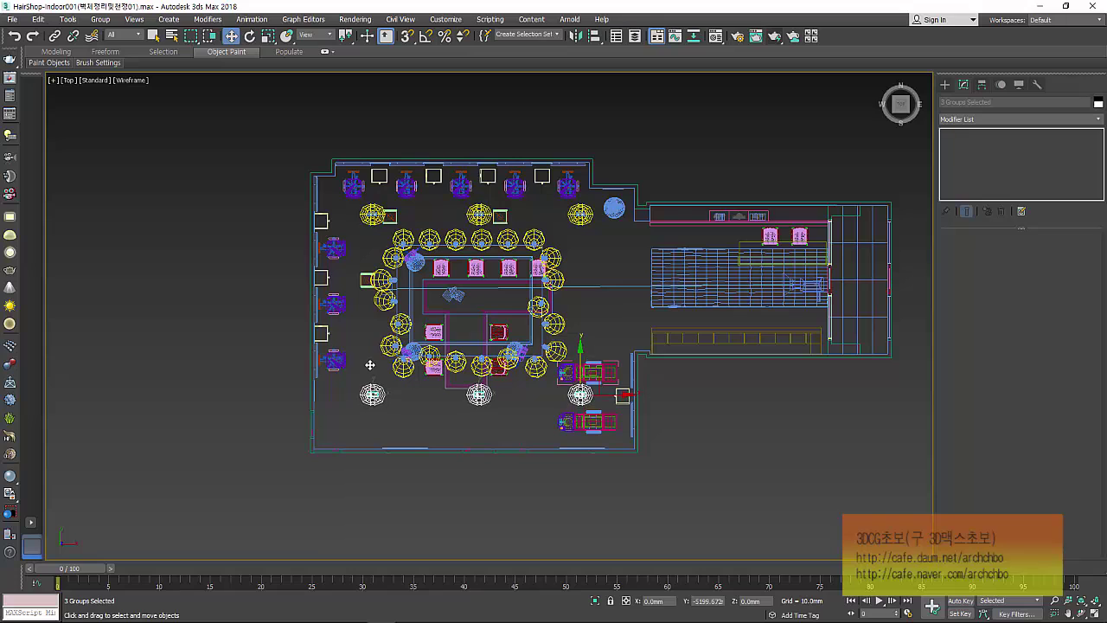
click(546, 368)
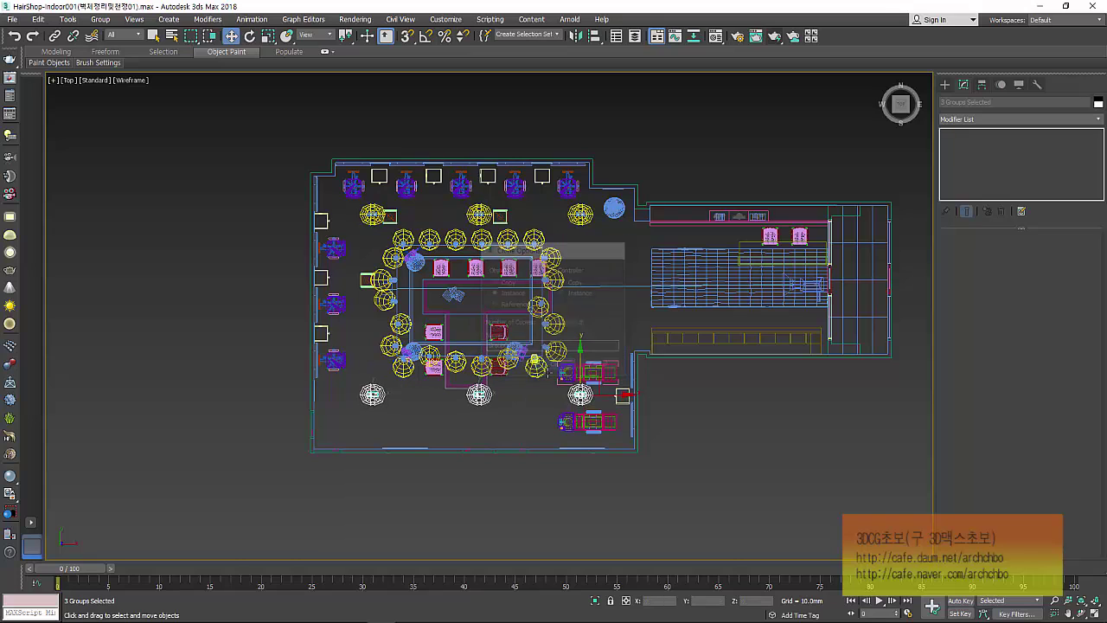
Instance two lamp groups further up and one to the right, then view PhysCamera001 shaded.
click(372, 394)
ctrl+click(580, 394)
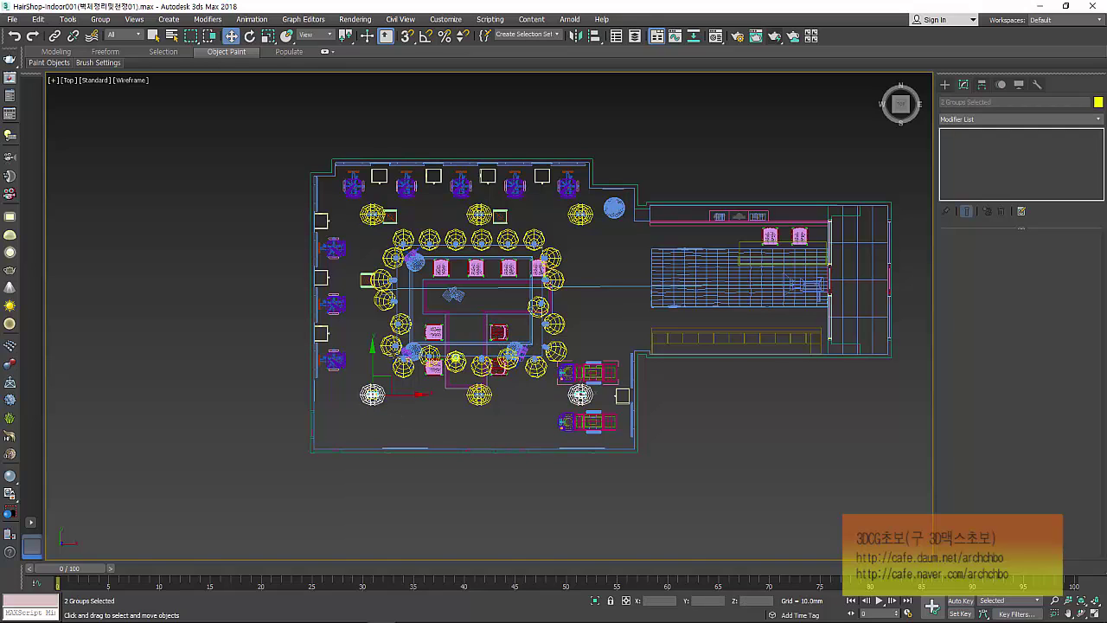
drag(371, 363, 365, 259)
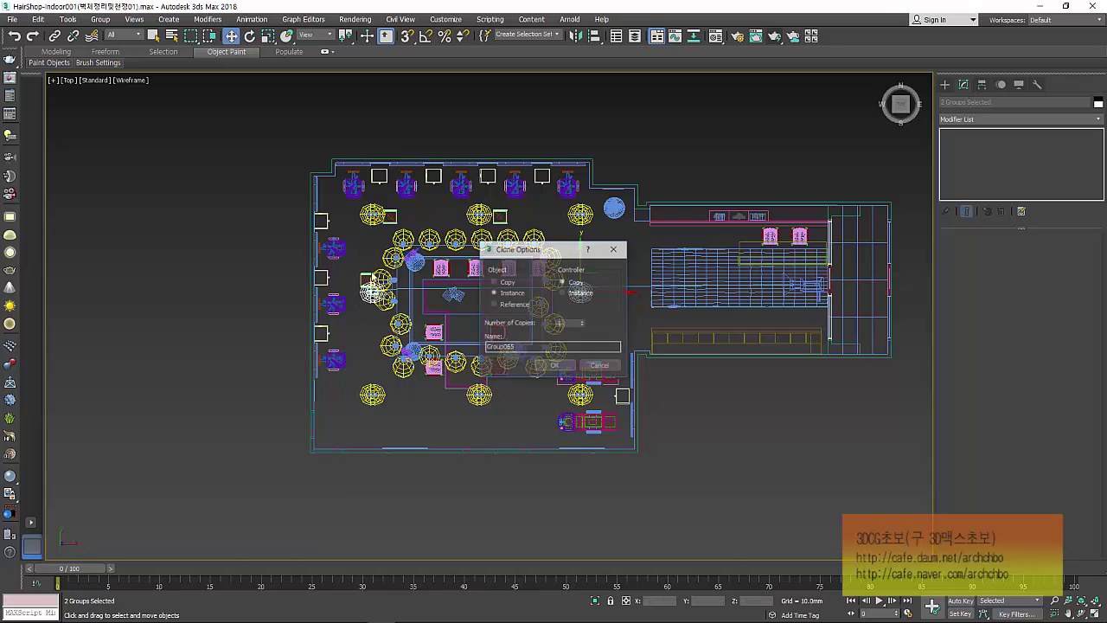
click(558, 370)
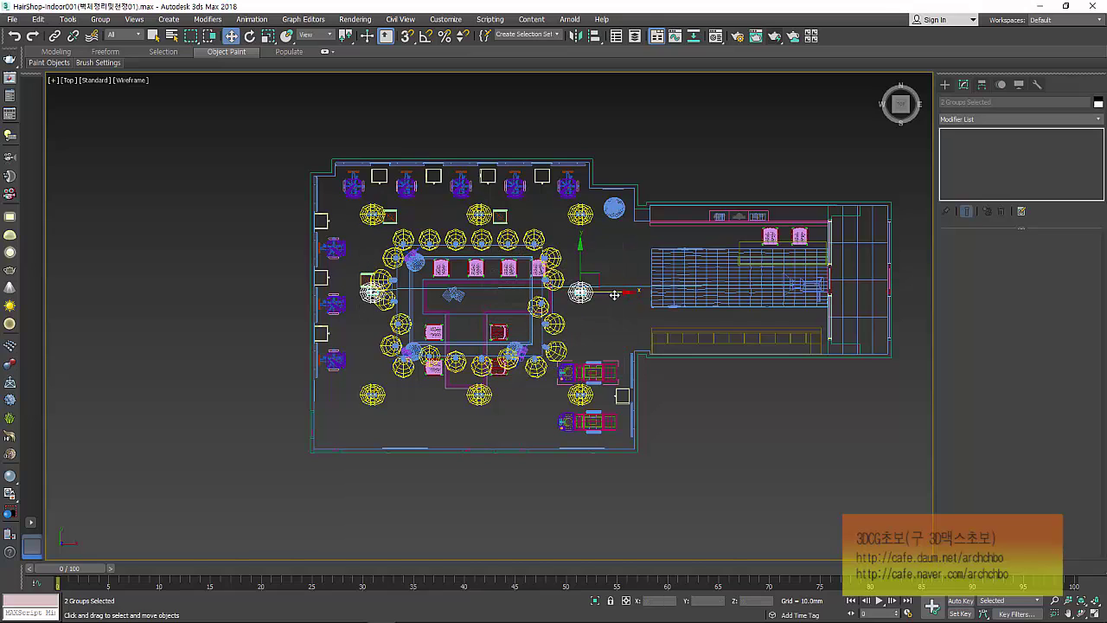
click(588, 296)
drag(614, 294, 704, 288)
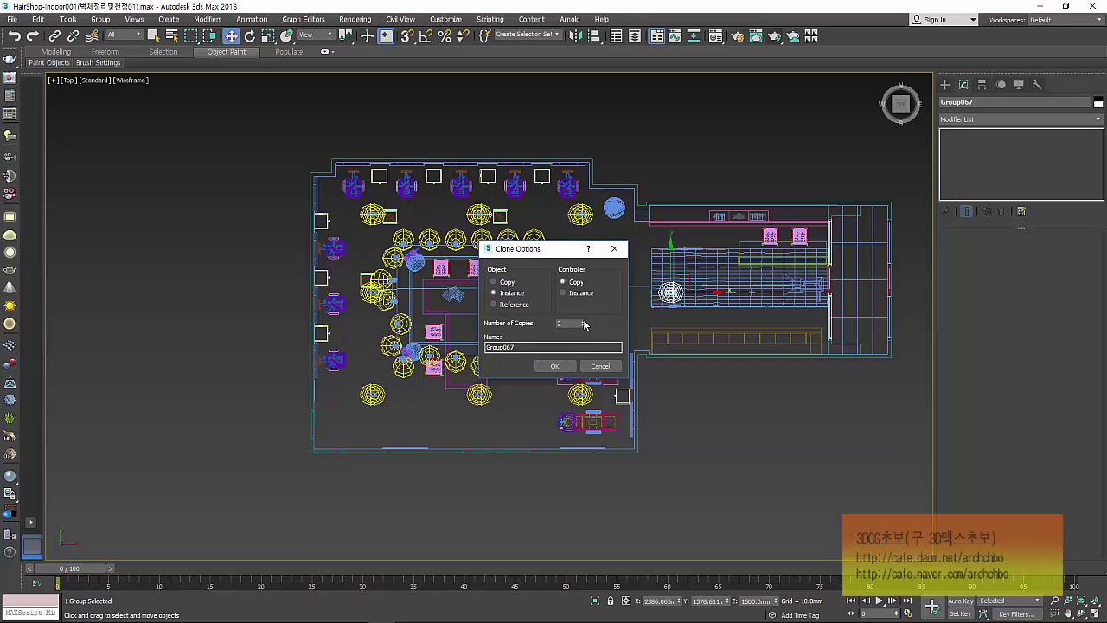
click(554, 366)
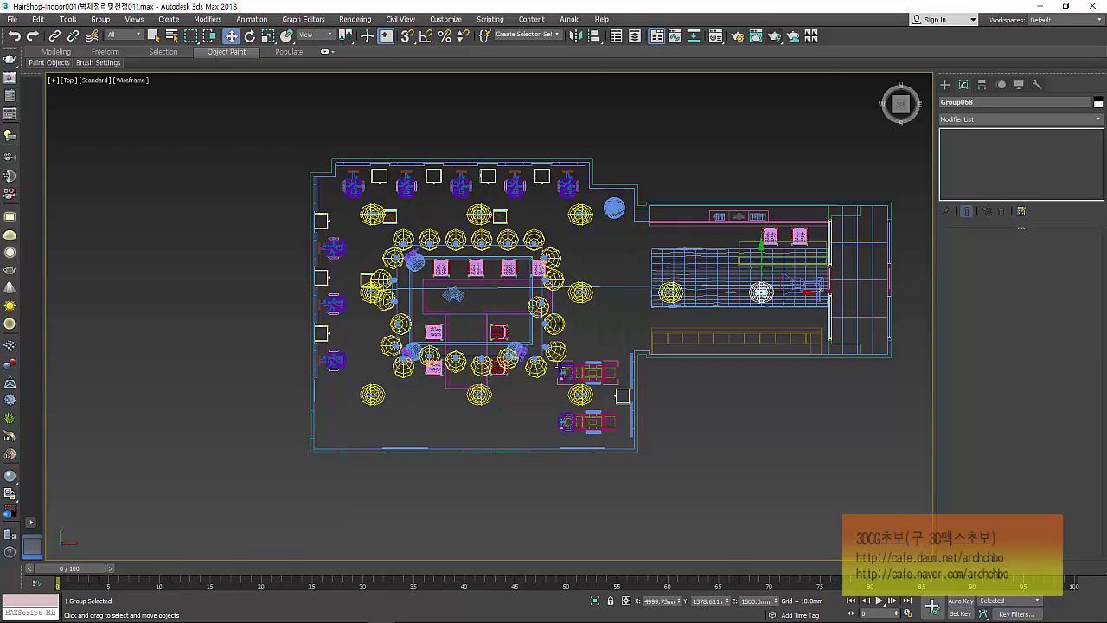
key(c)
key(F3)
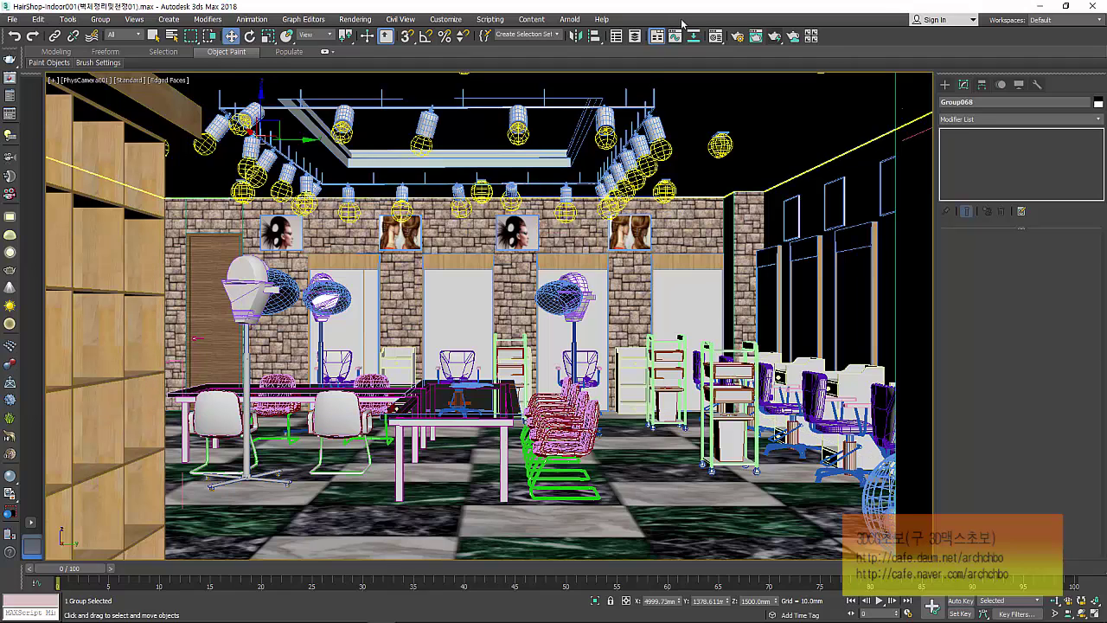
In Render Setup, remove the diffuse, object, ID, specular, transmission and shadow AOVs.
click(737, 36)
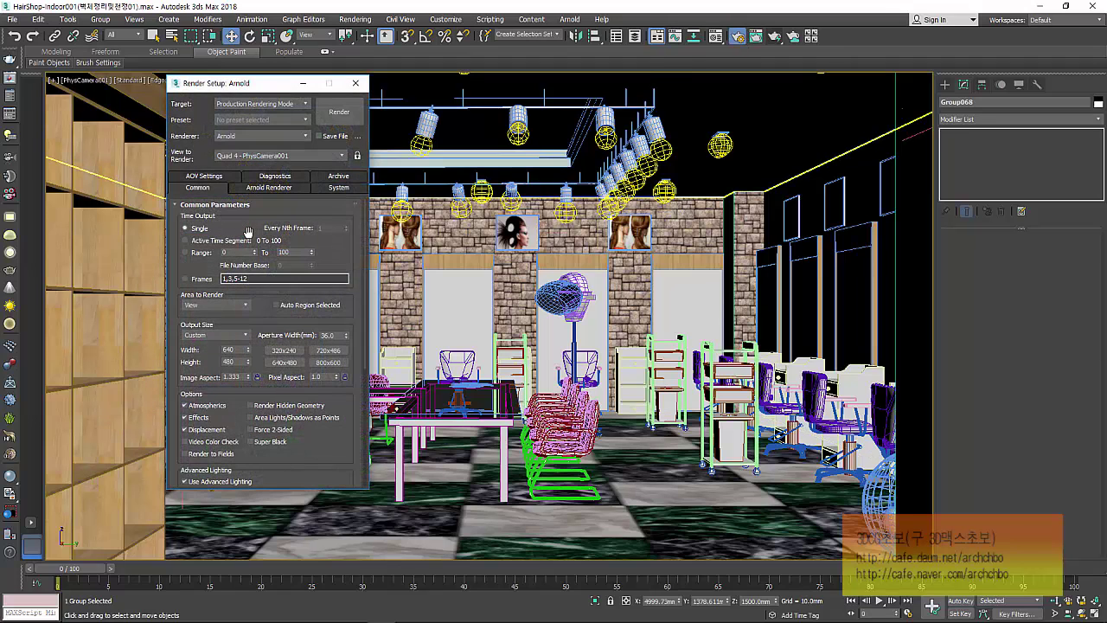
click(268, 189)
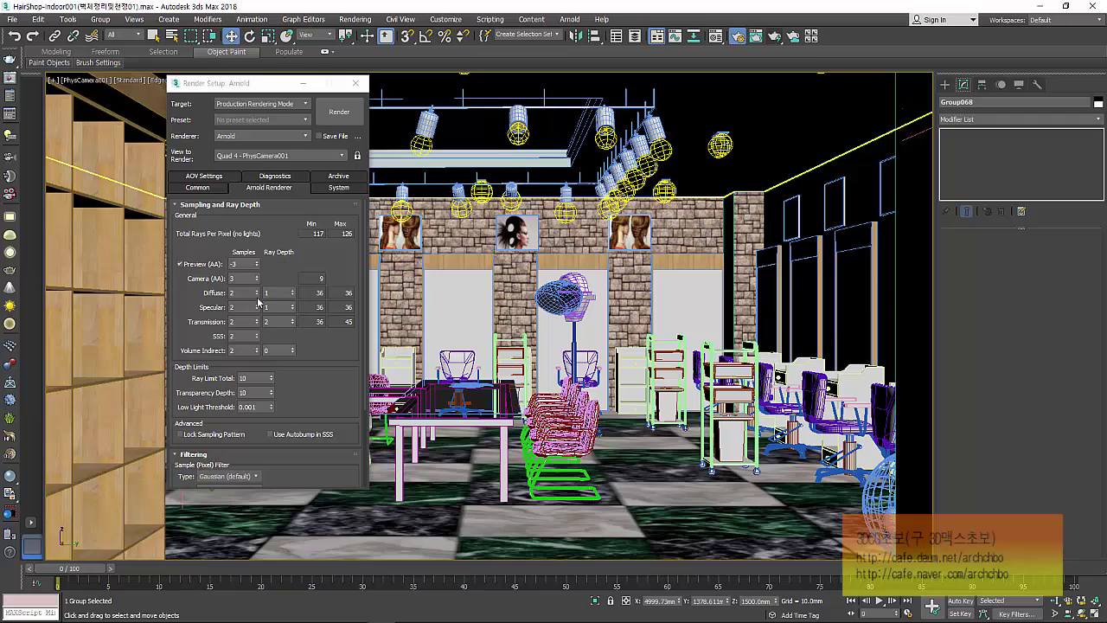
click(381, 588)
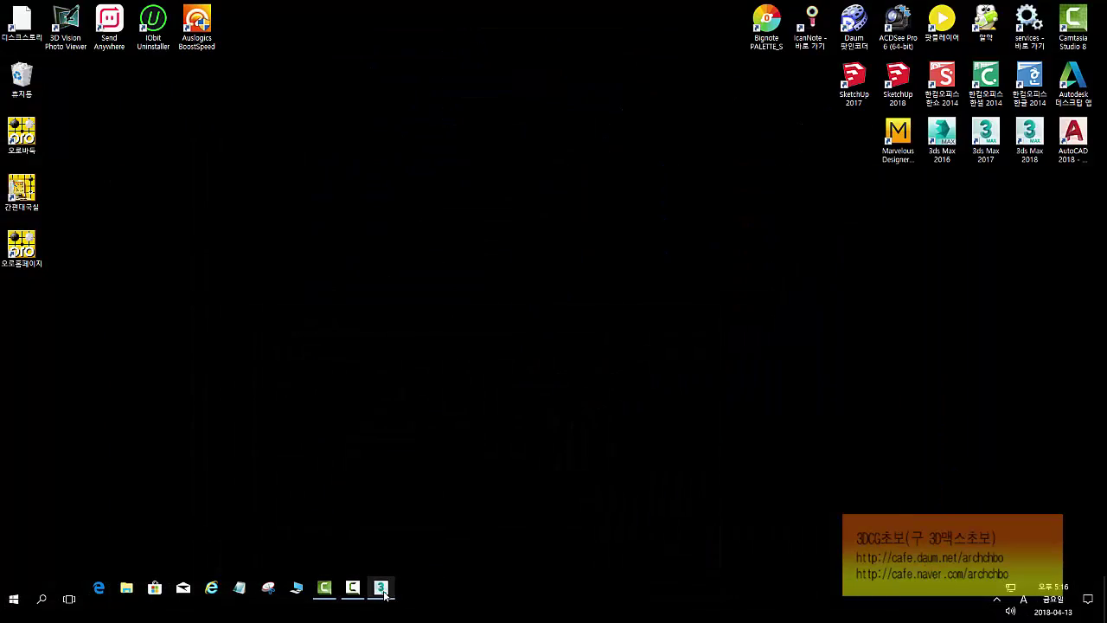
click(382, 588)
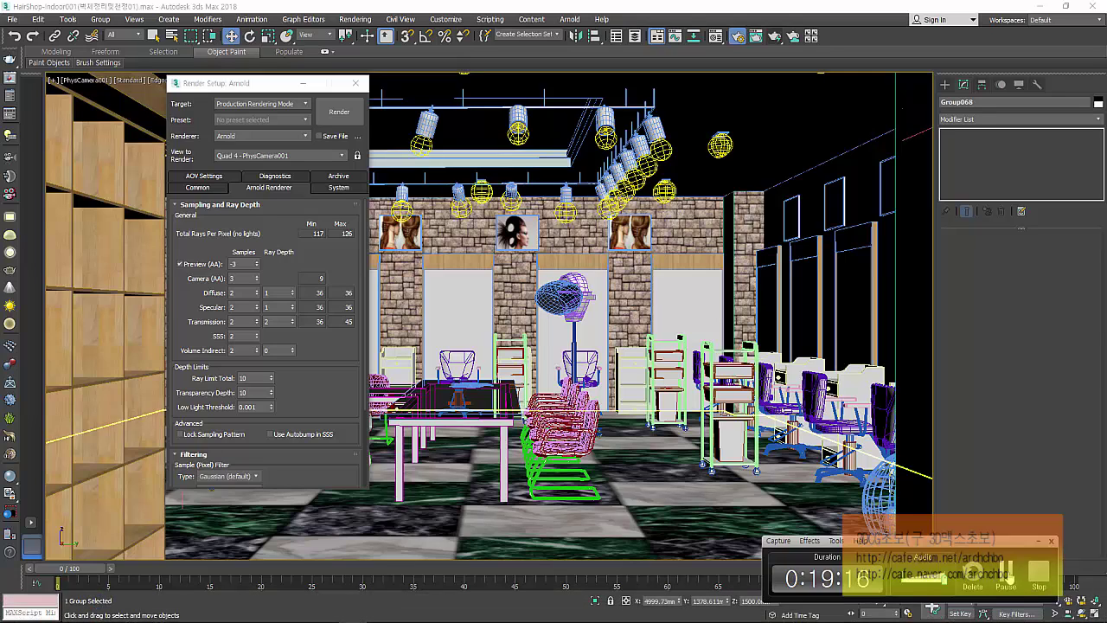
click(208, 175)
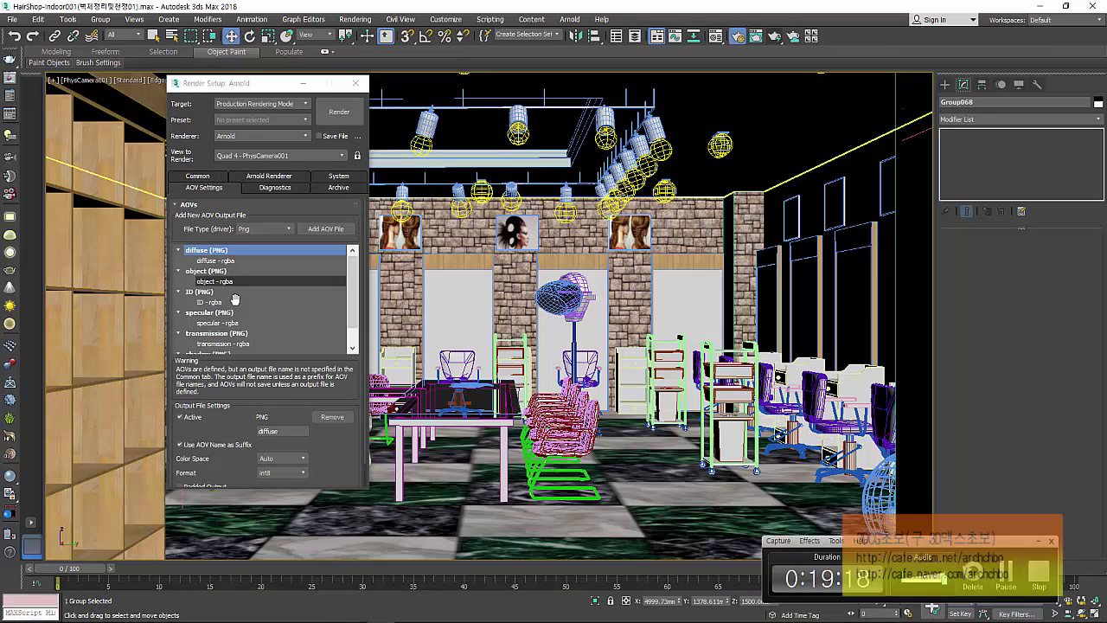
click(332, 417)
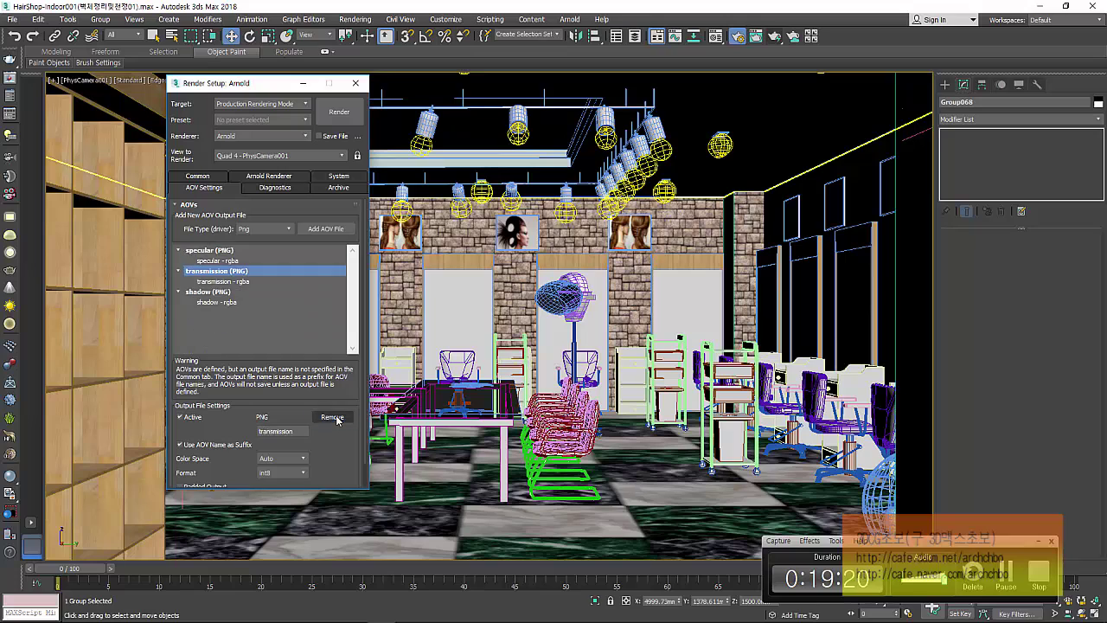
click(336, 419)
click(336, 418)
click(336, 418)
click(269, 176)
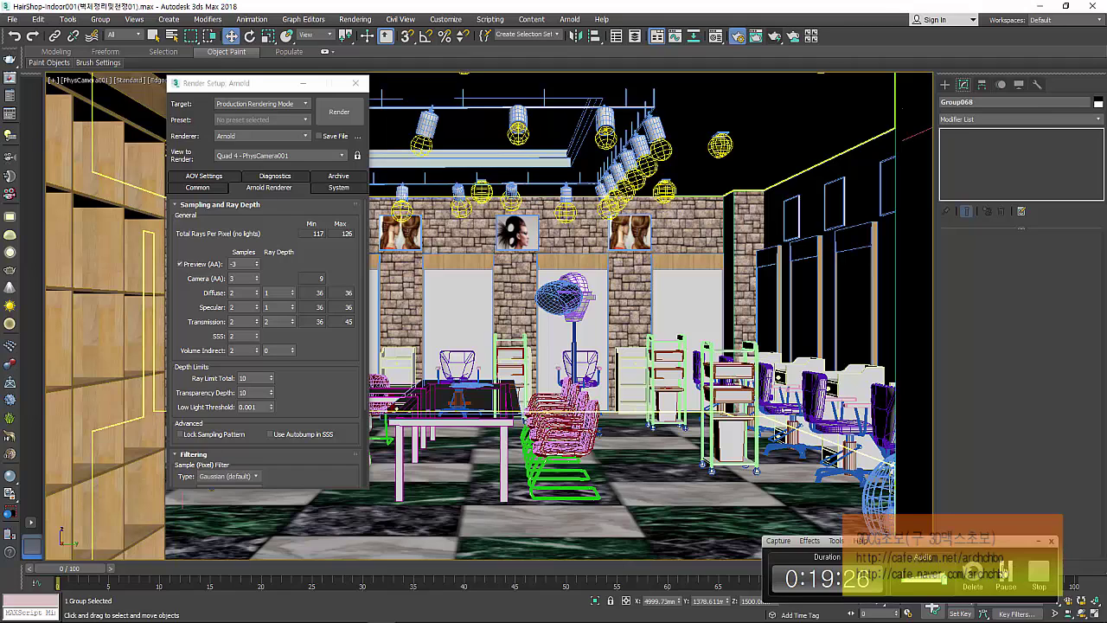
Render PhysCamera001 with Arnold via Shift+Q, review the frame buffer, then close it.
key(shift+q)
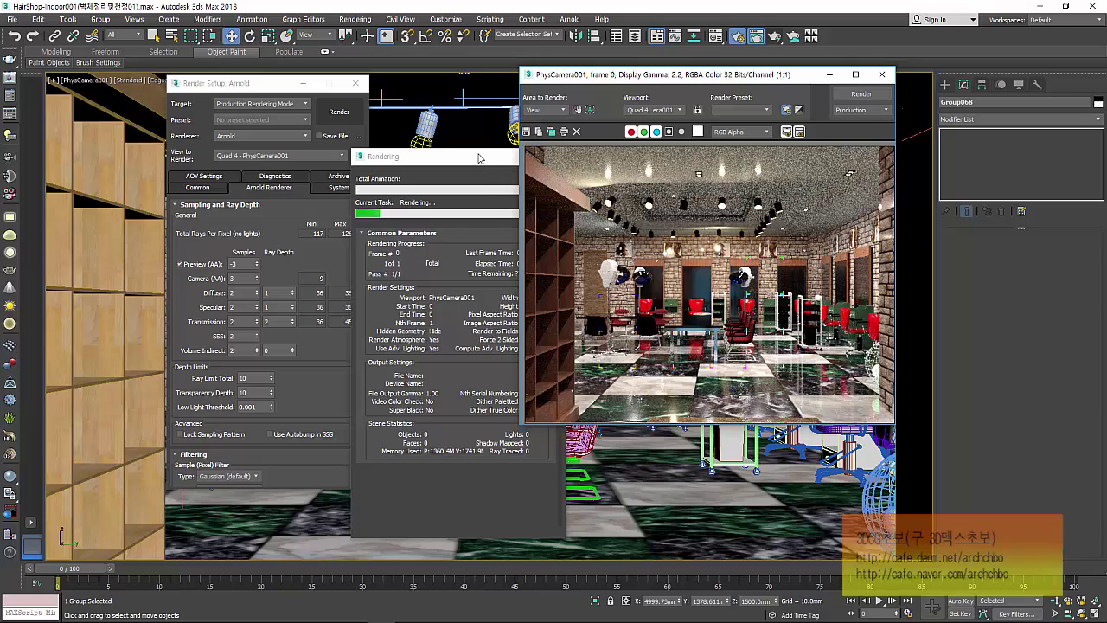
drag(478, 156, 338, 136)
click(401, 155)
click(401, 165)
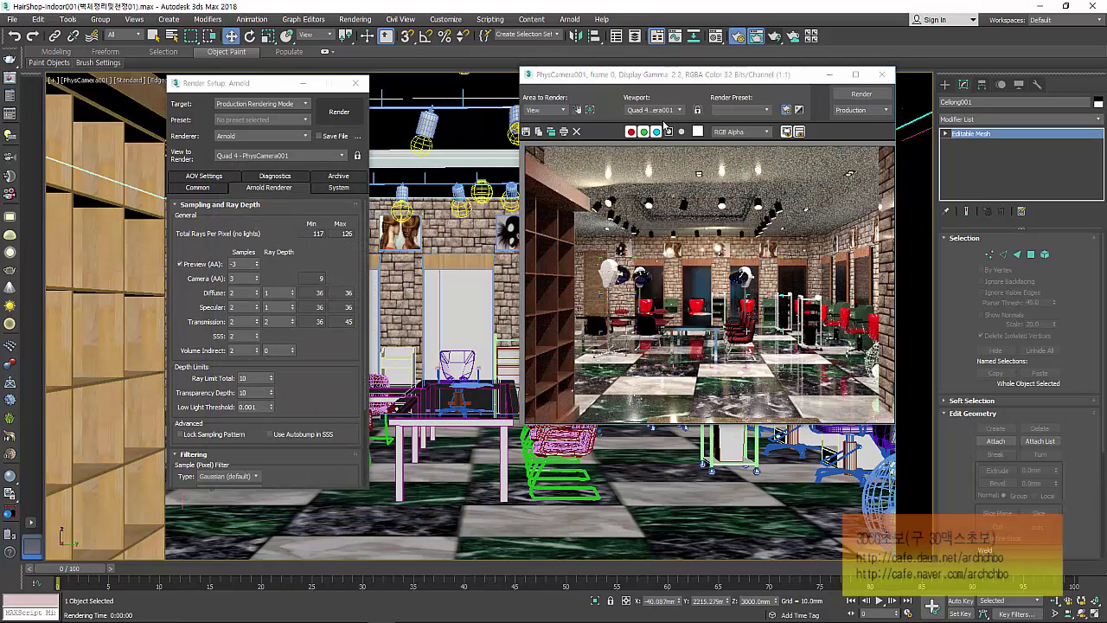
drag(700, 79, 514, 81)
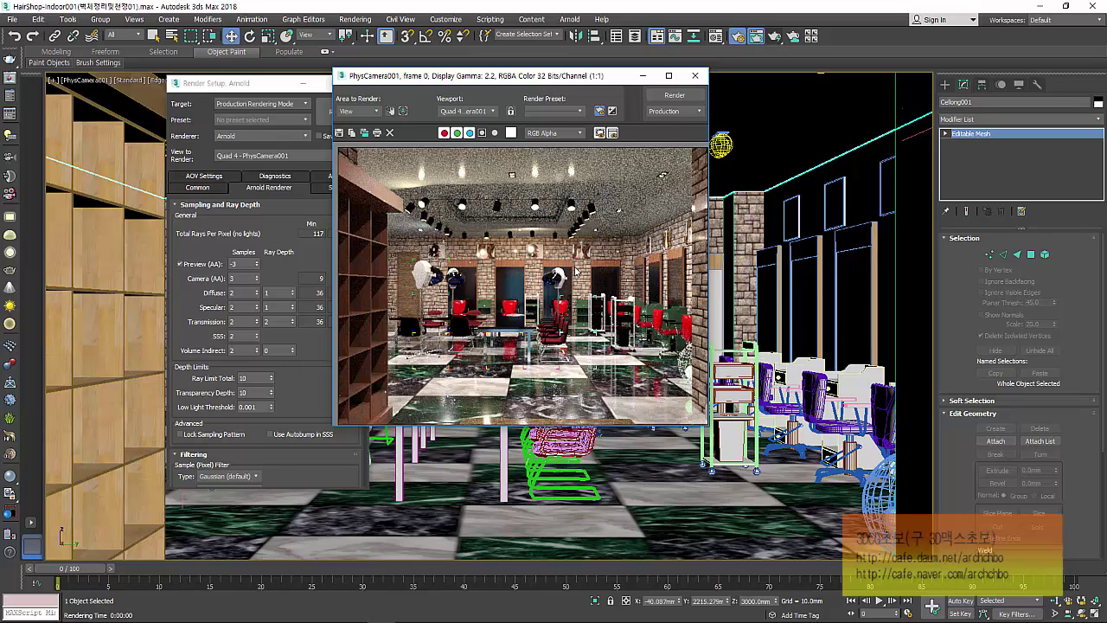
click(696, 76)
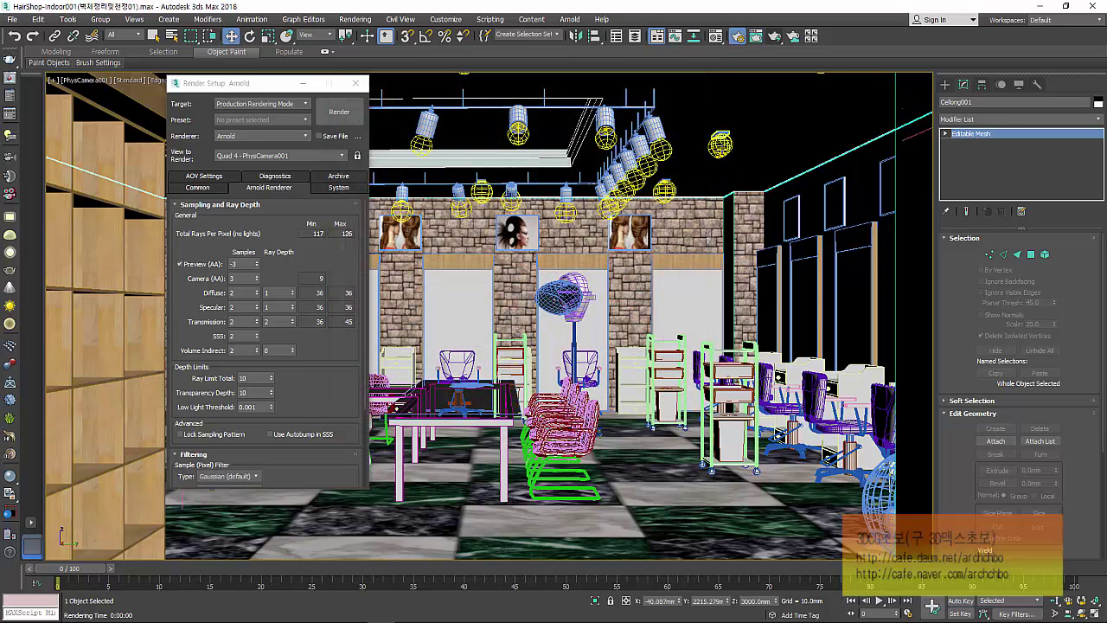
Limit the selection filter to Lights and open the hanging ceiling lamp's group for editing.
click(719, 147)
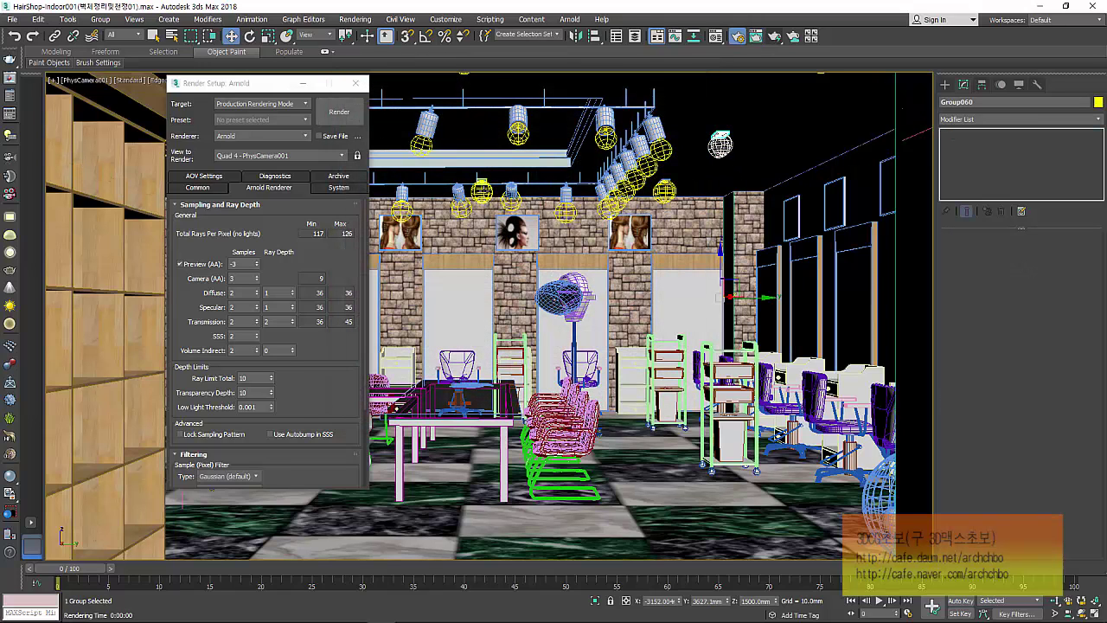
click(481, 192)
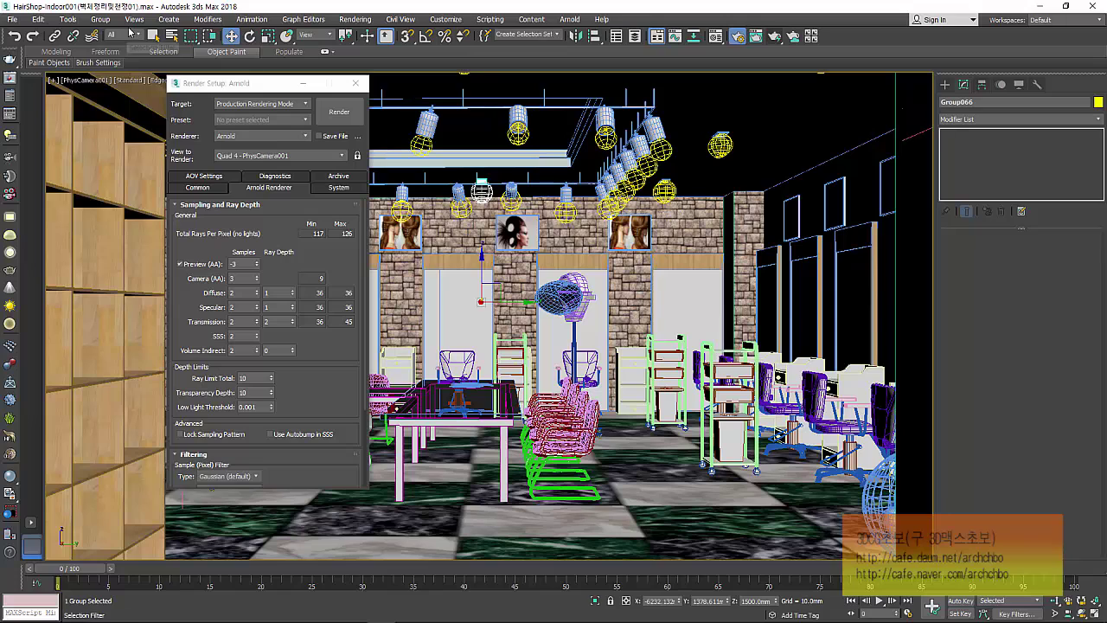
click(100, 19)
click(121, 75)
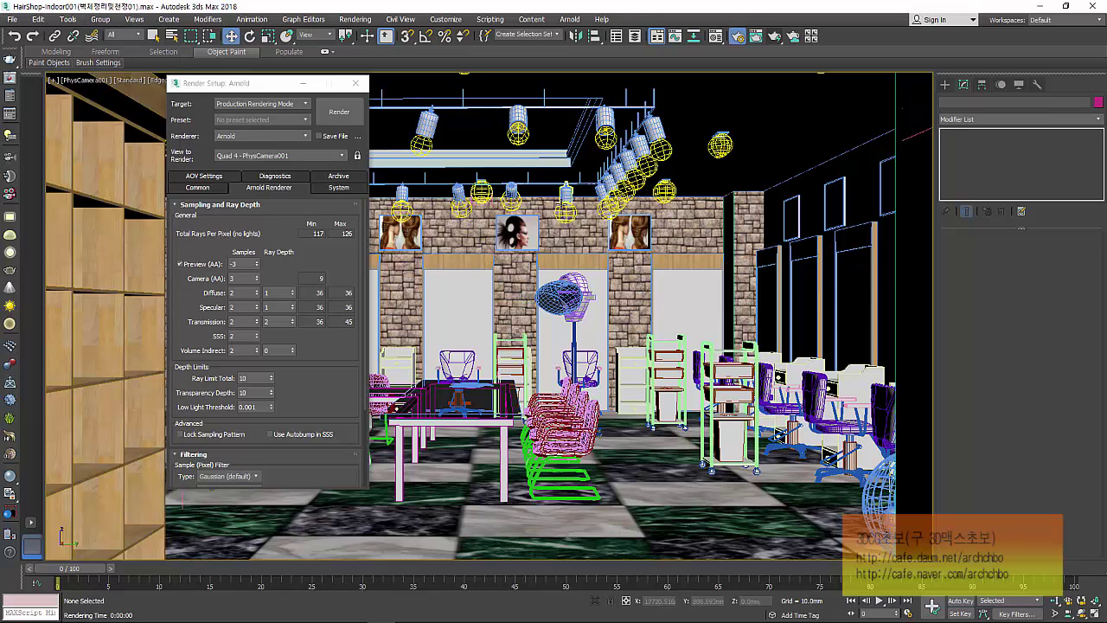
click(518, 143)
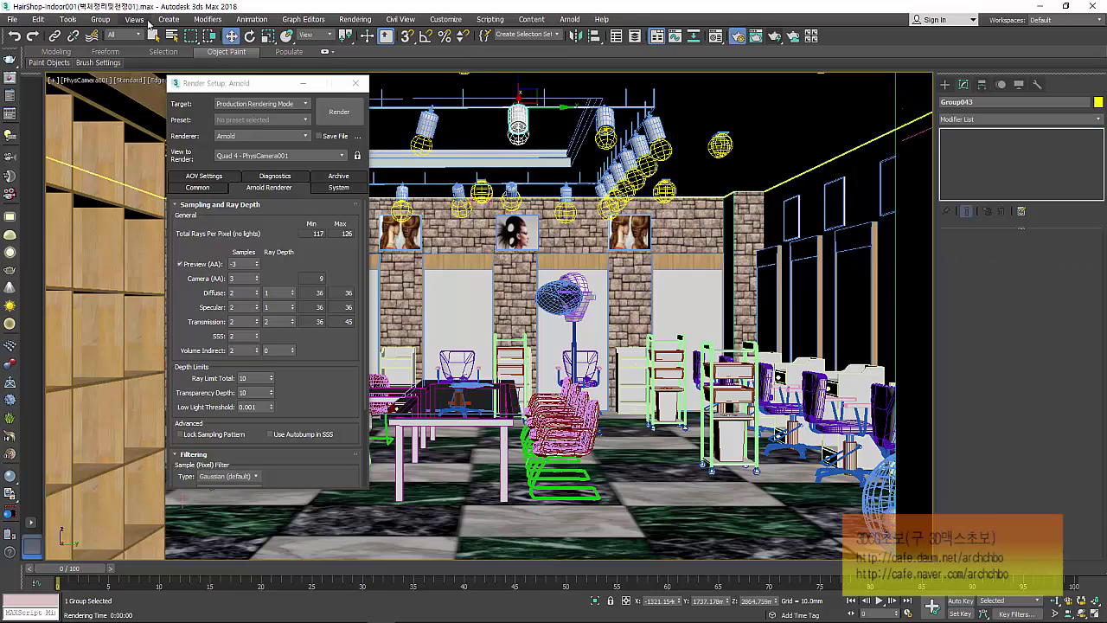
click(130, 35)
click(121, 68)
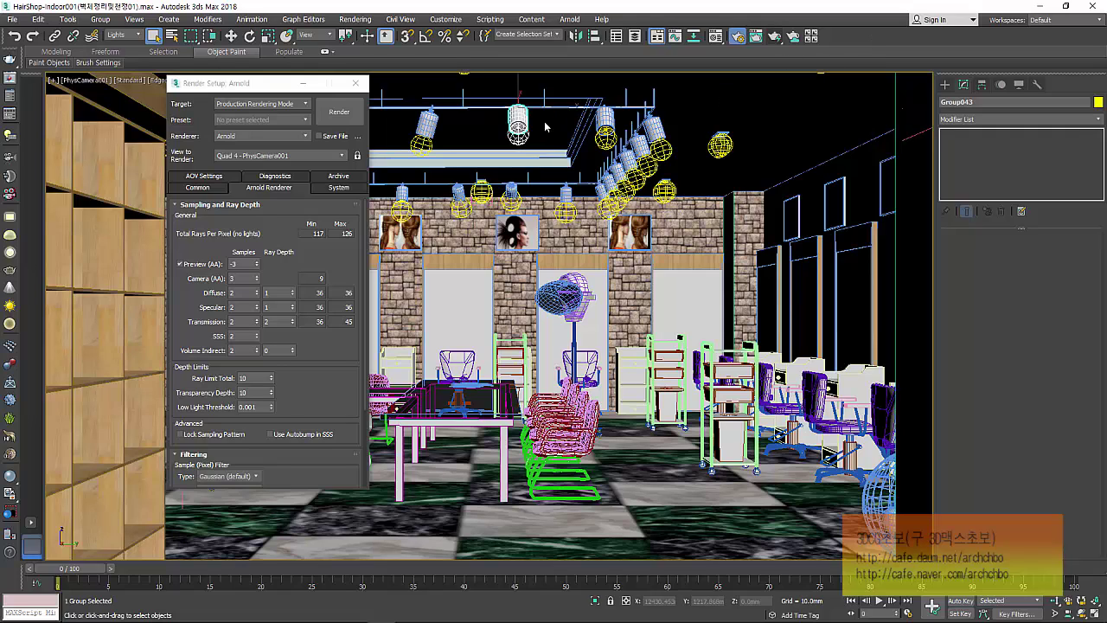
click(608, 134)
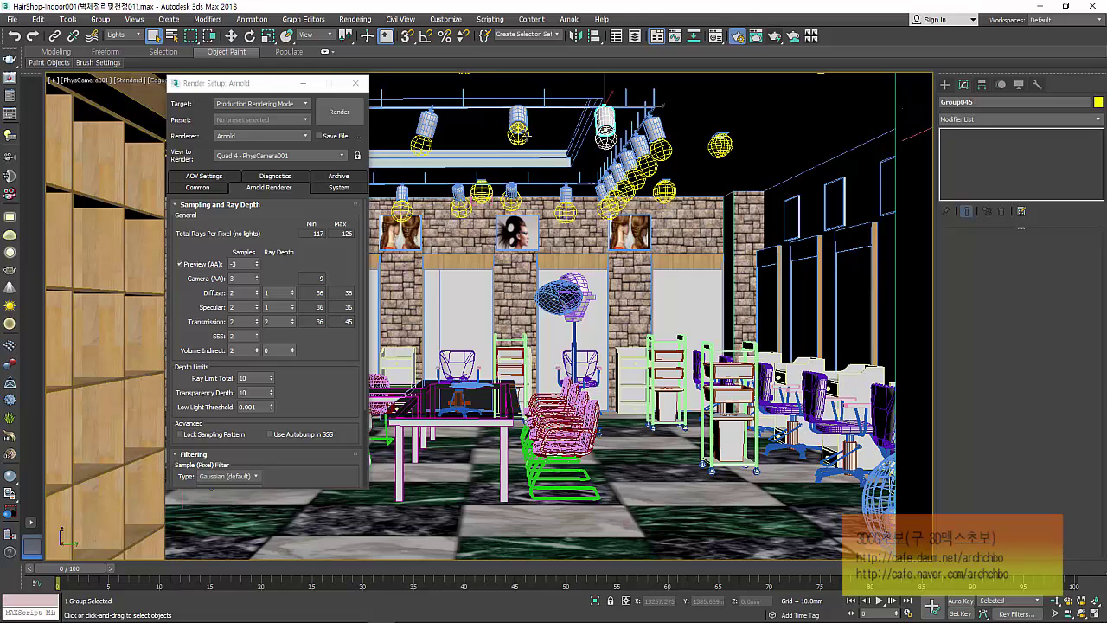
click(522, 132)
click(101, 19)
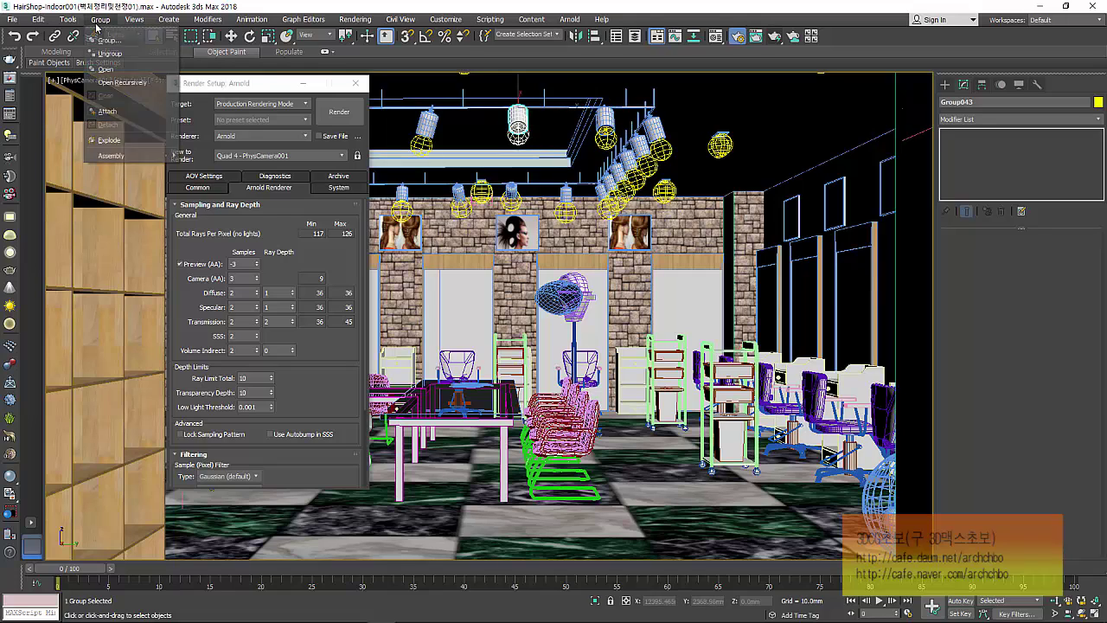
click(121, 80)
Set PhotometricLight015's intensity to 200 cd.
click(519, 131)
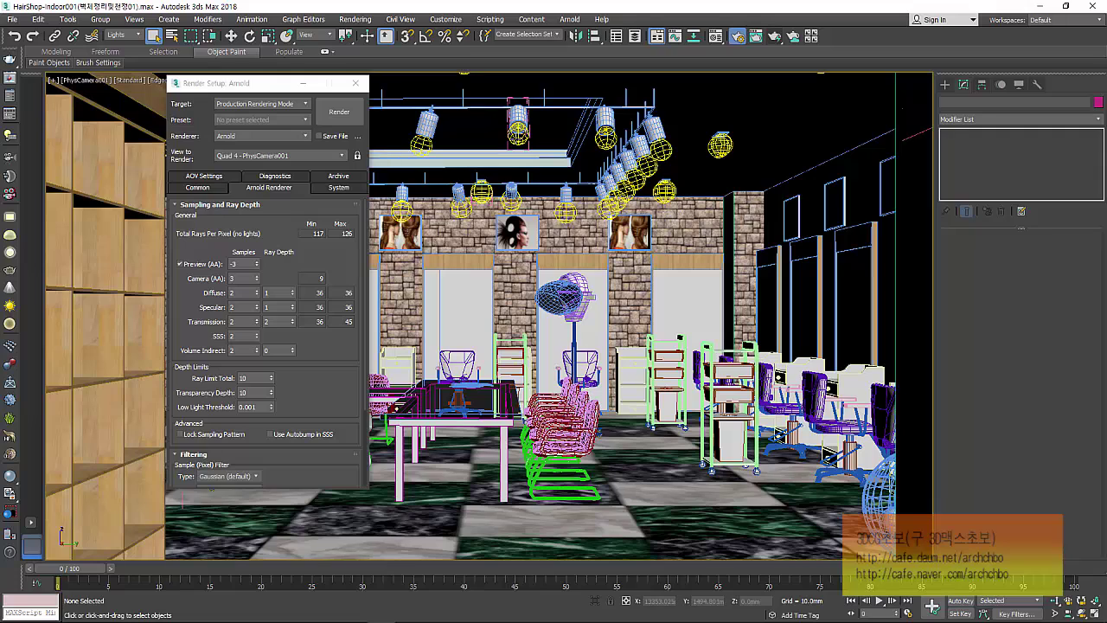
scroll(1020, 395, down, 2)
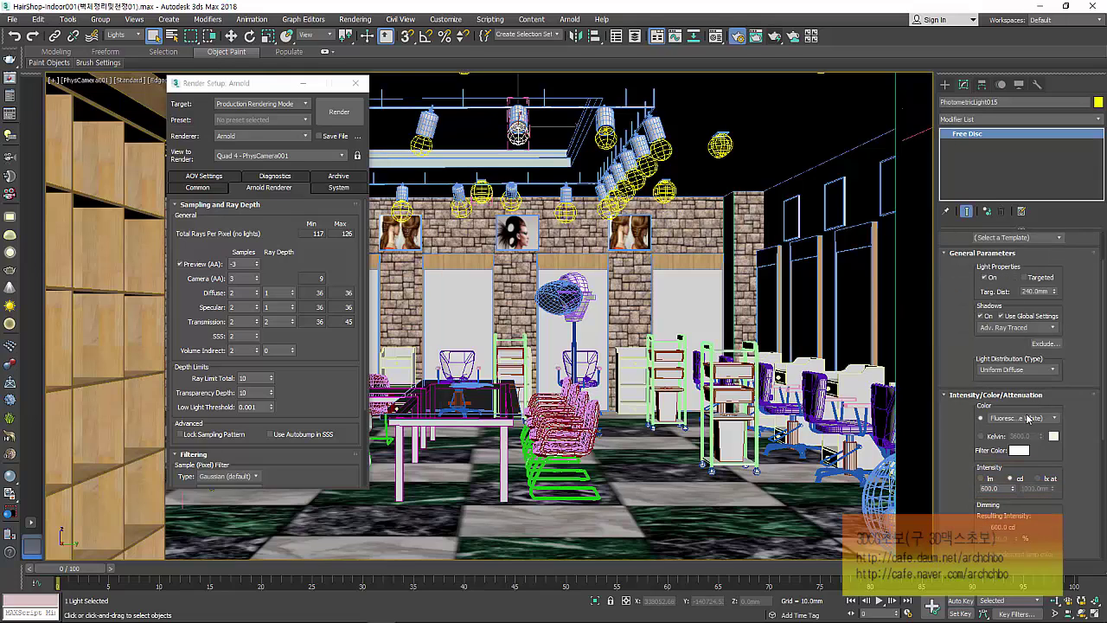
scroll(1020, 419, down, 3)
double_click(990, 487)
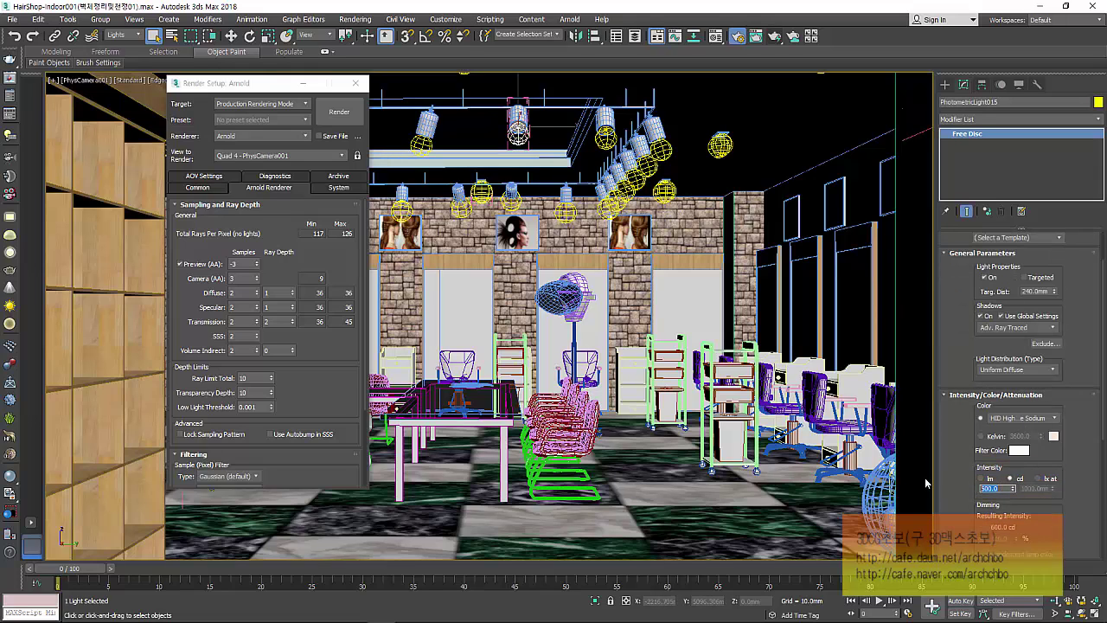
text(200)
Open Group041 to select PhotometricLight014, then select lamp group Group047.
click(415, 149)
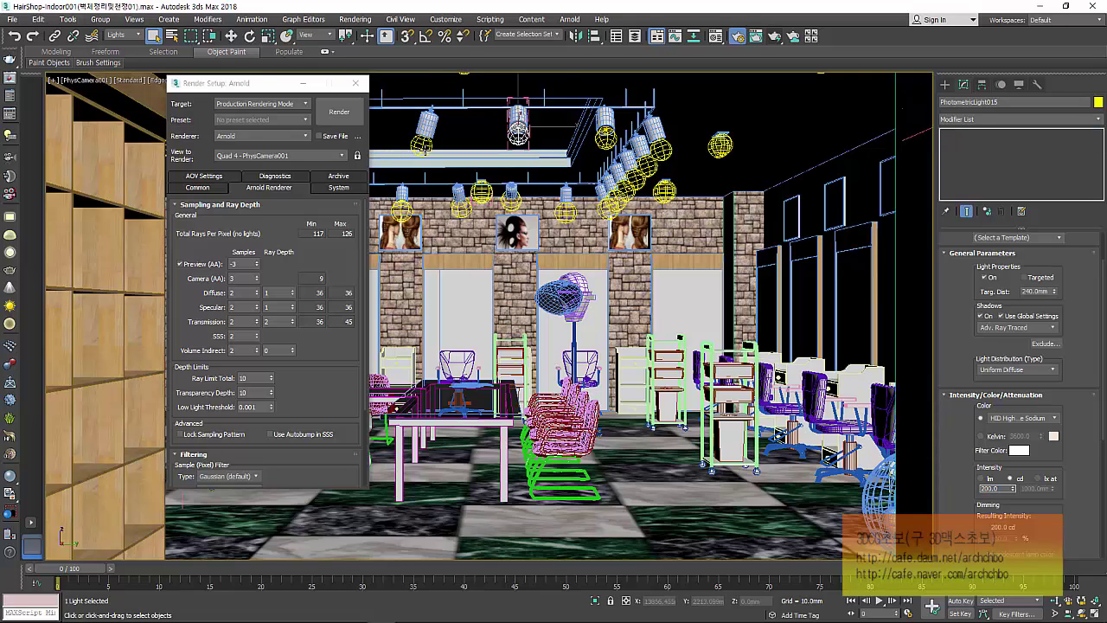
click(101, 19)
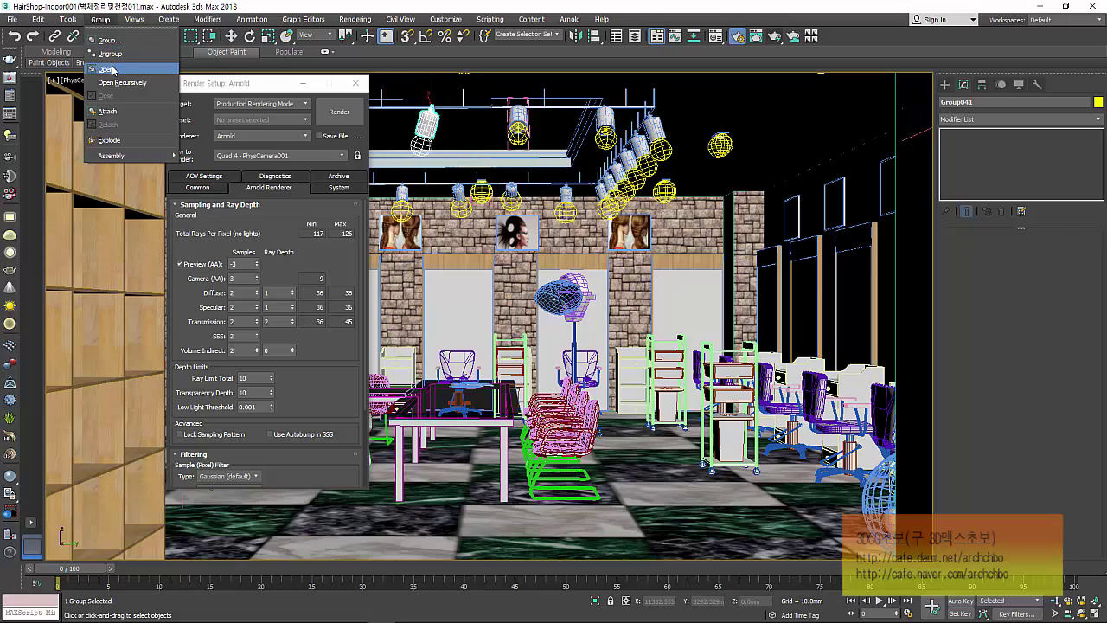
click(109, 53)
click(421, 148)
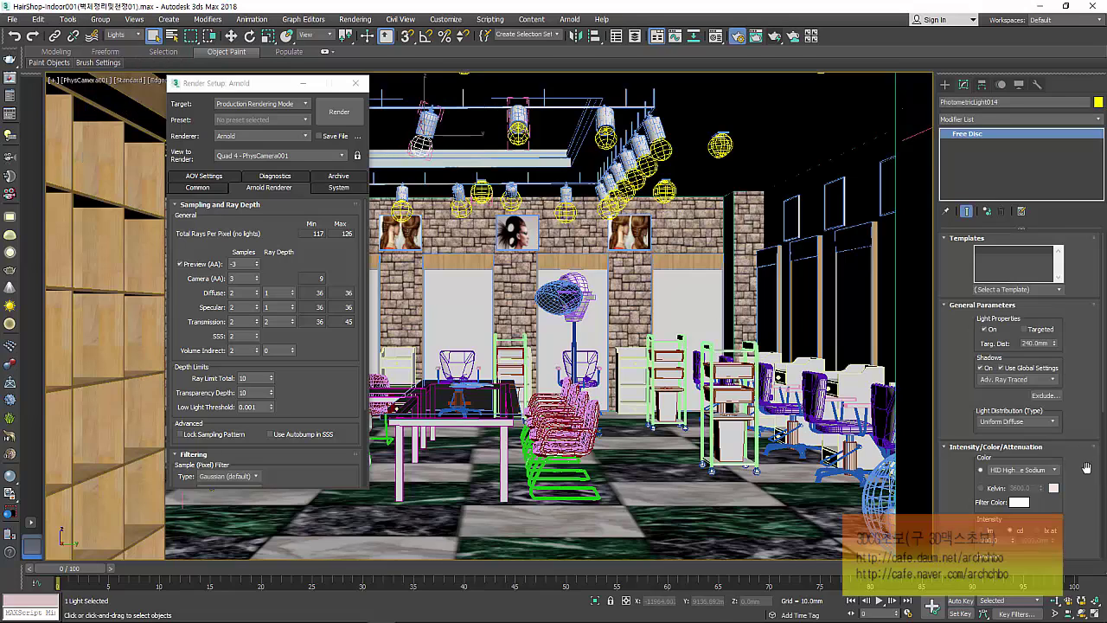
scroll(1072, 462, down, 3)
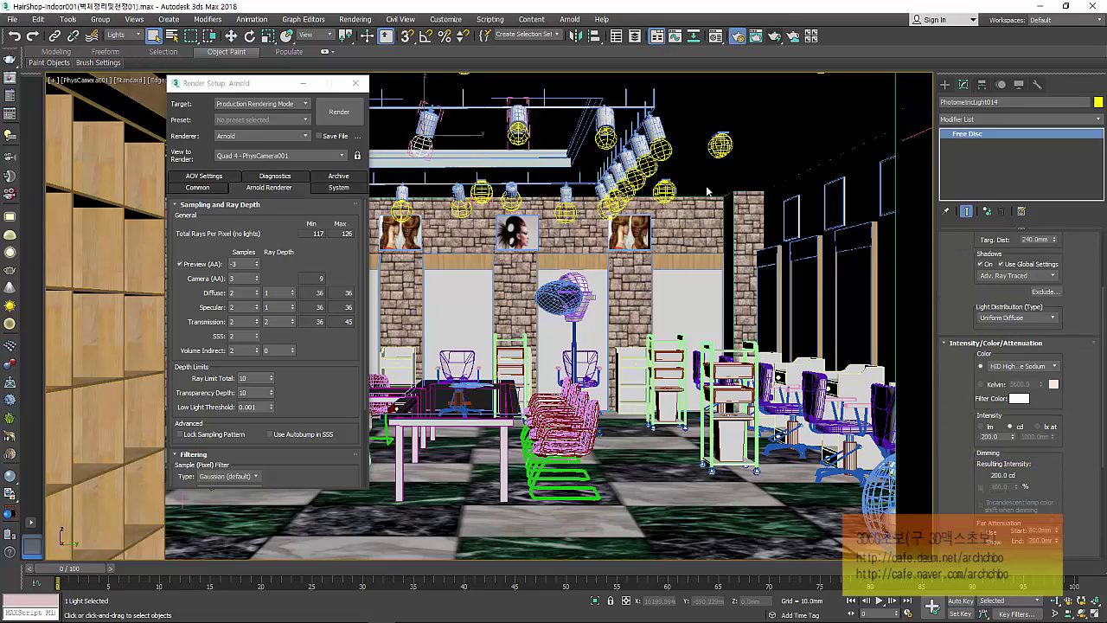
click(610, 208)
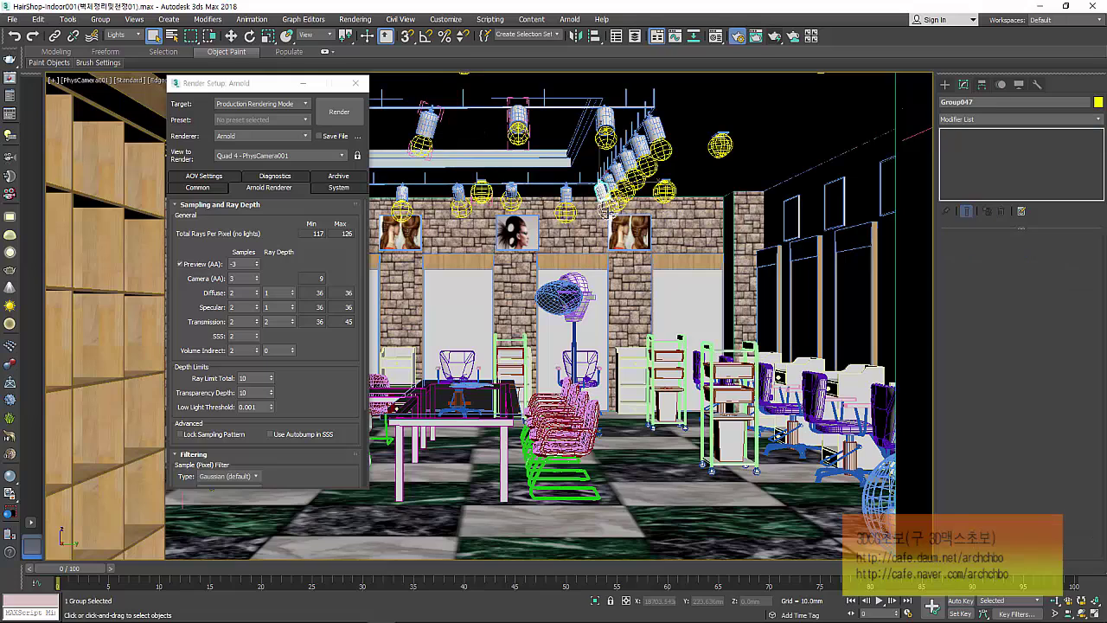
Open Group047 and lower PhotometricLight017's intensity from 1500 to 200 cd.
click(100, 19)
click(113, 71)
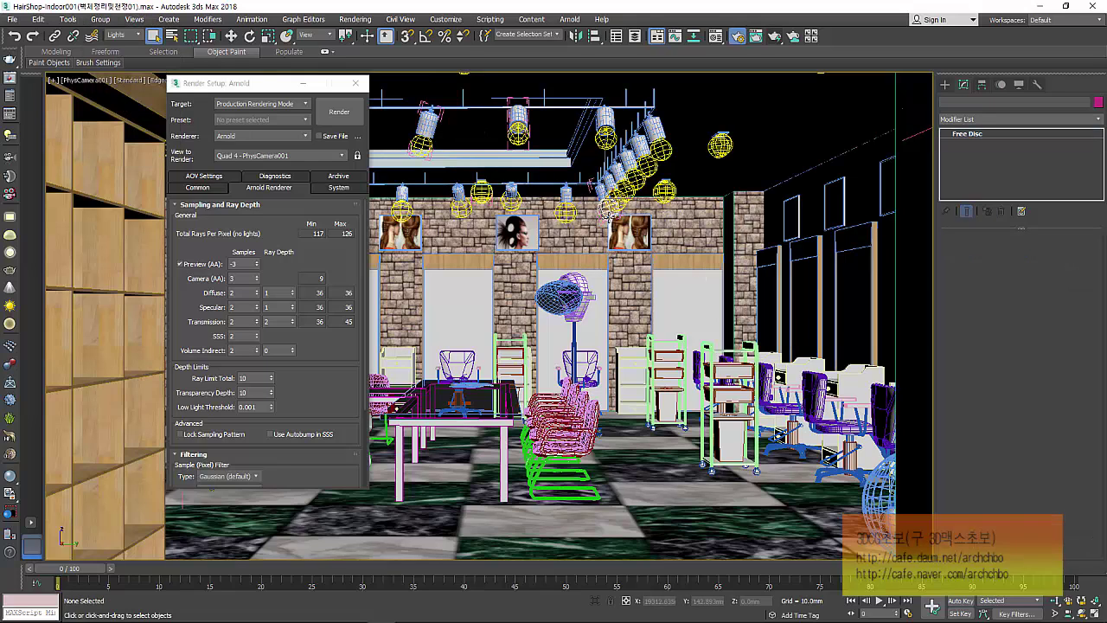
click(609, 216)
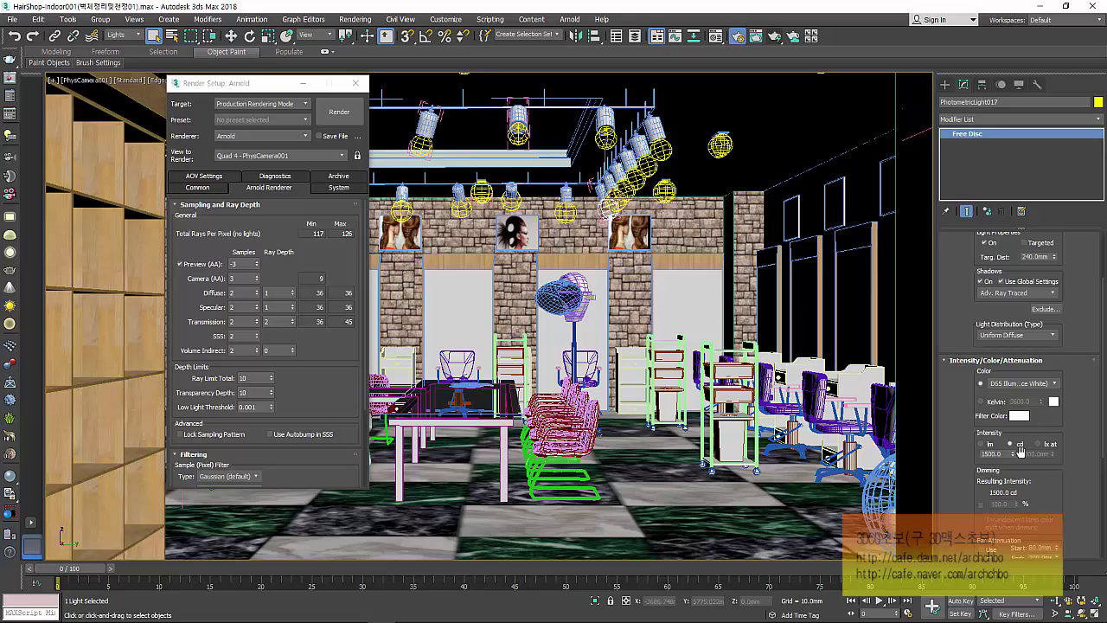
click(1008, 454)
text(200)
key(Return)
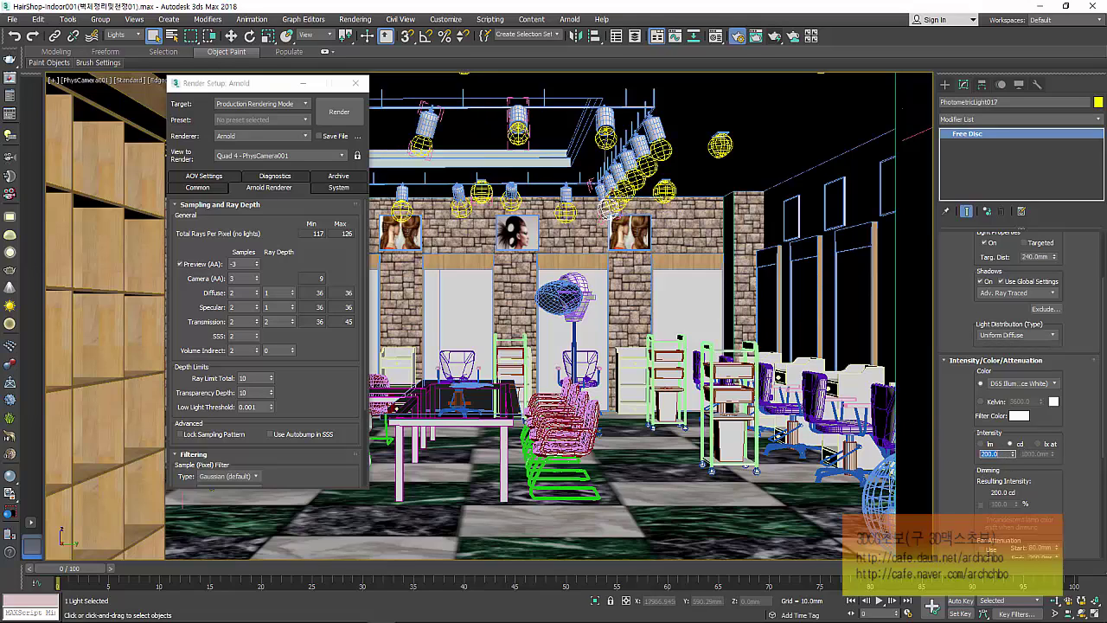
Filter selection to lights, open Group060, and check PhotometricLight022's and PhotometricLight027's intensities.
click(657, 182)
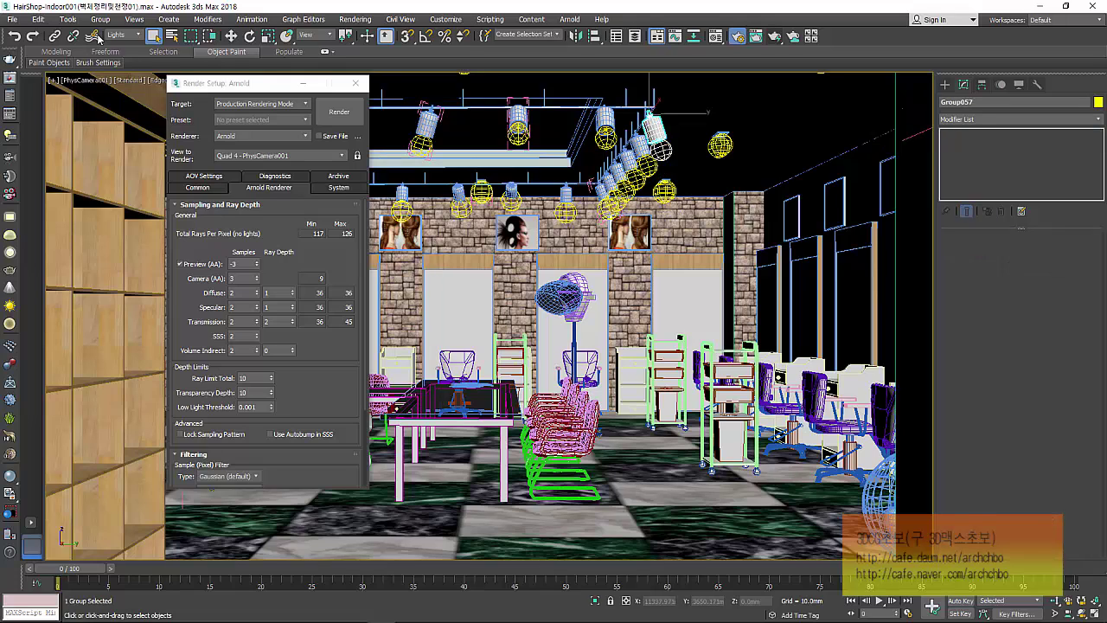
click(116, 34)
click(108, 73)
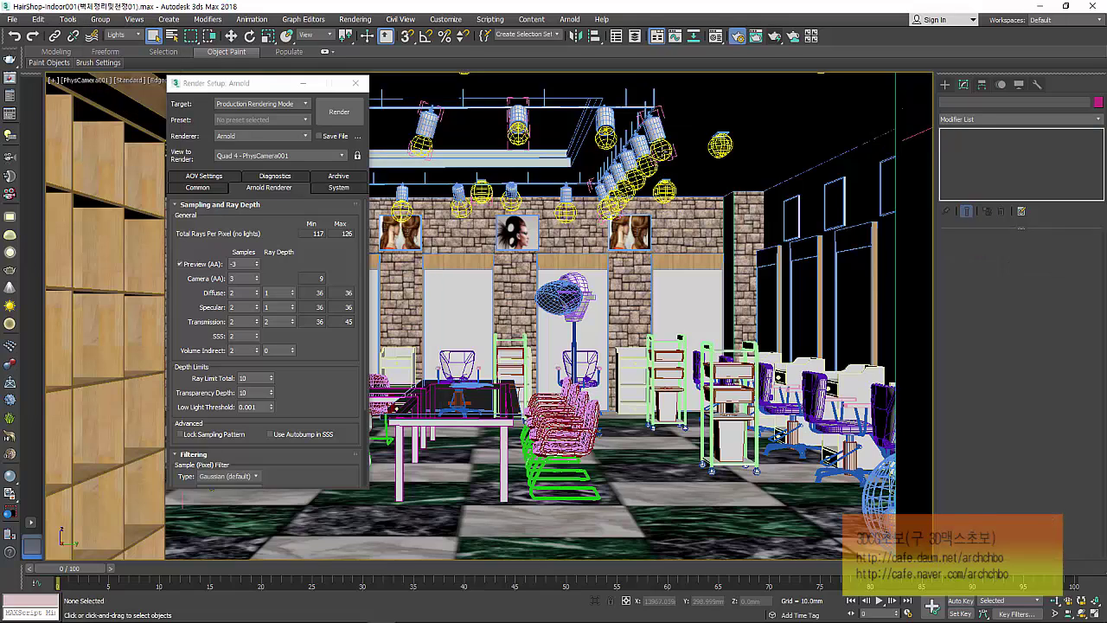
click(661, 150)
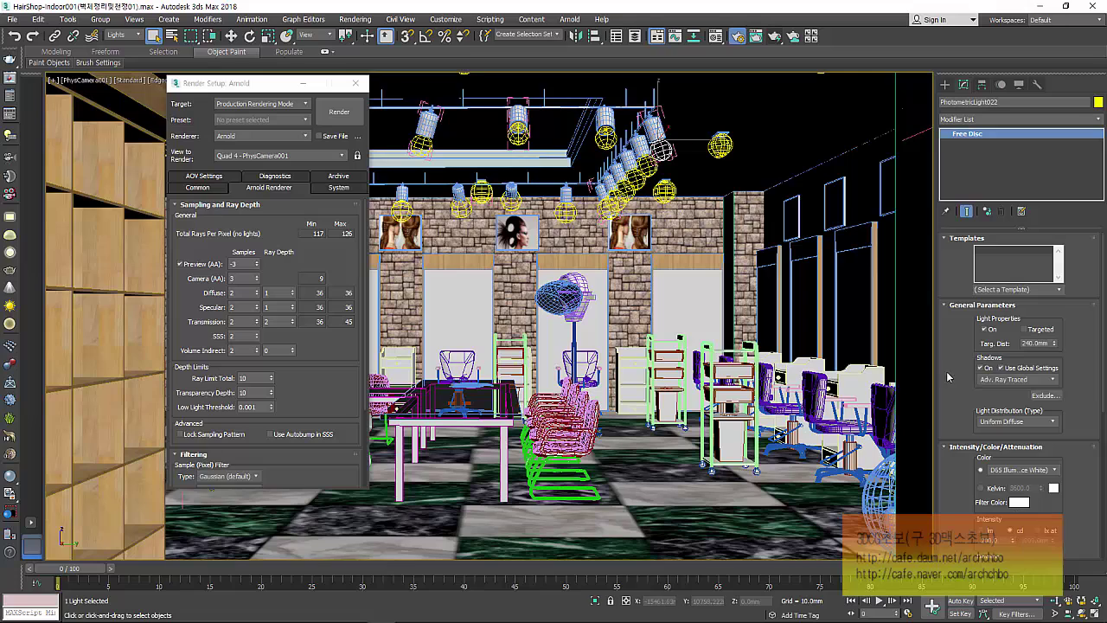
click(720, 144)
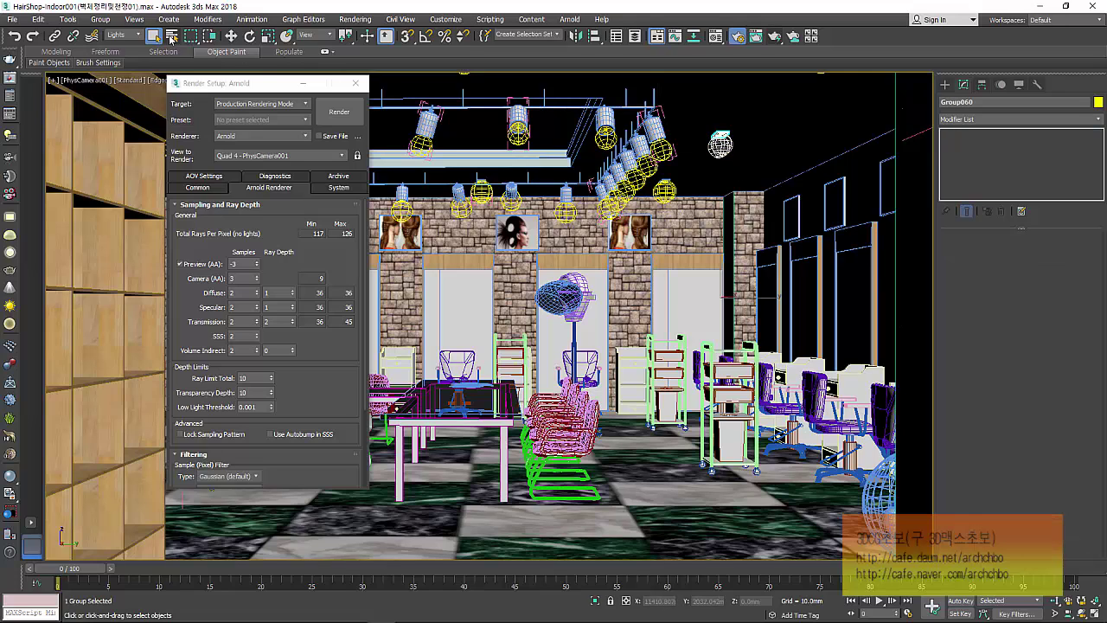
click(103, 25)
click(730, 186)
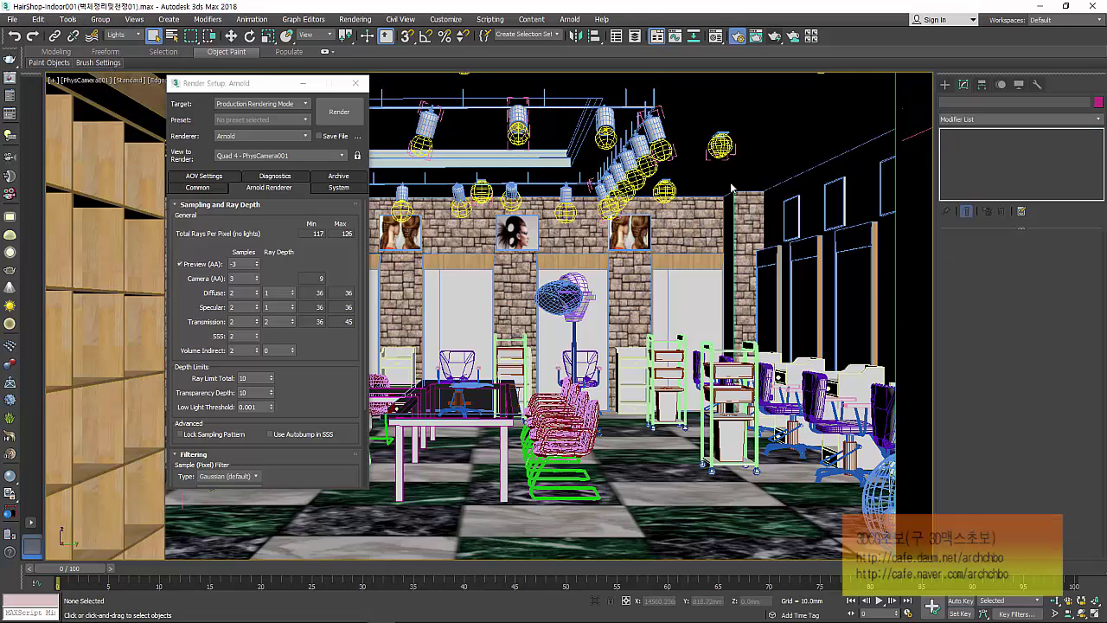
click(778, 131)
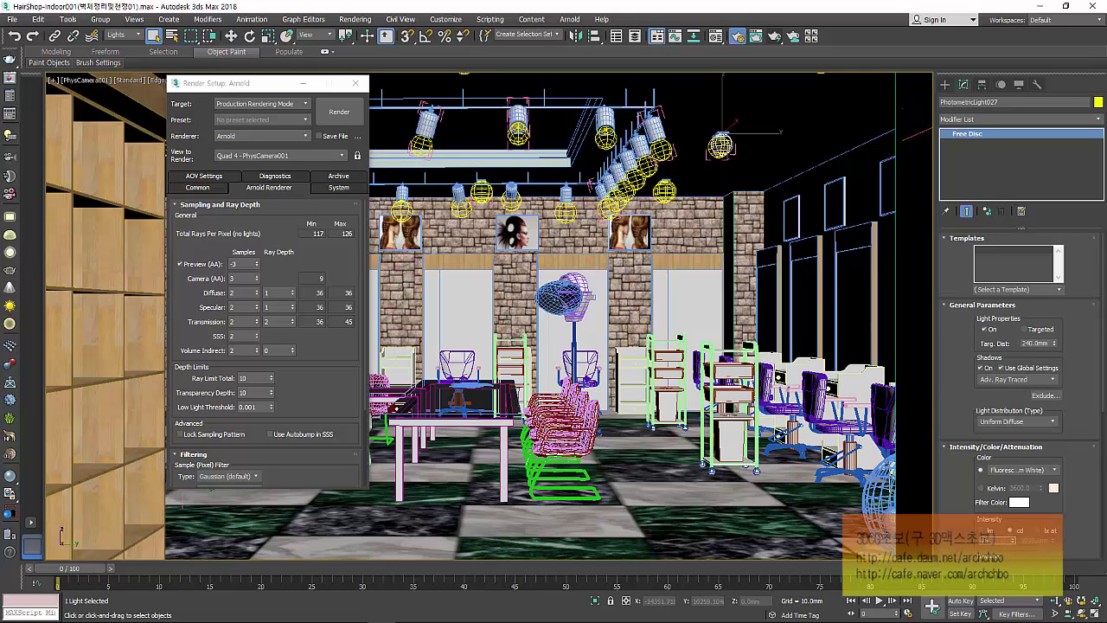
click(990, 530)
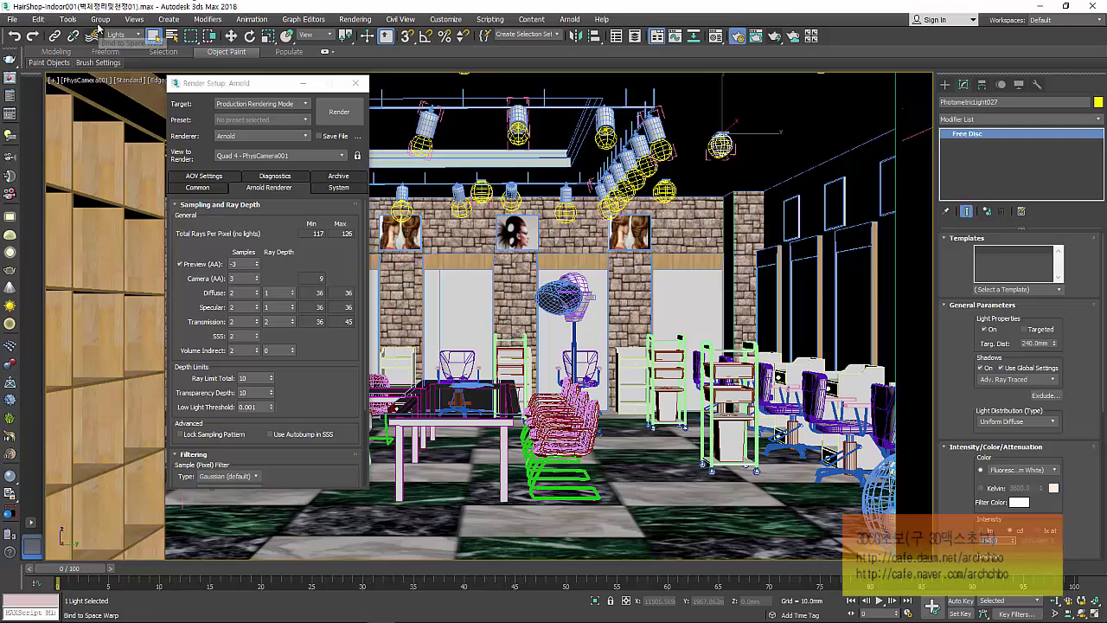
Close Group060, Group041 and the other opened ceiling lamp groups.
click(100, 19)
click(107, 95)
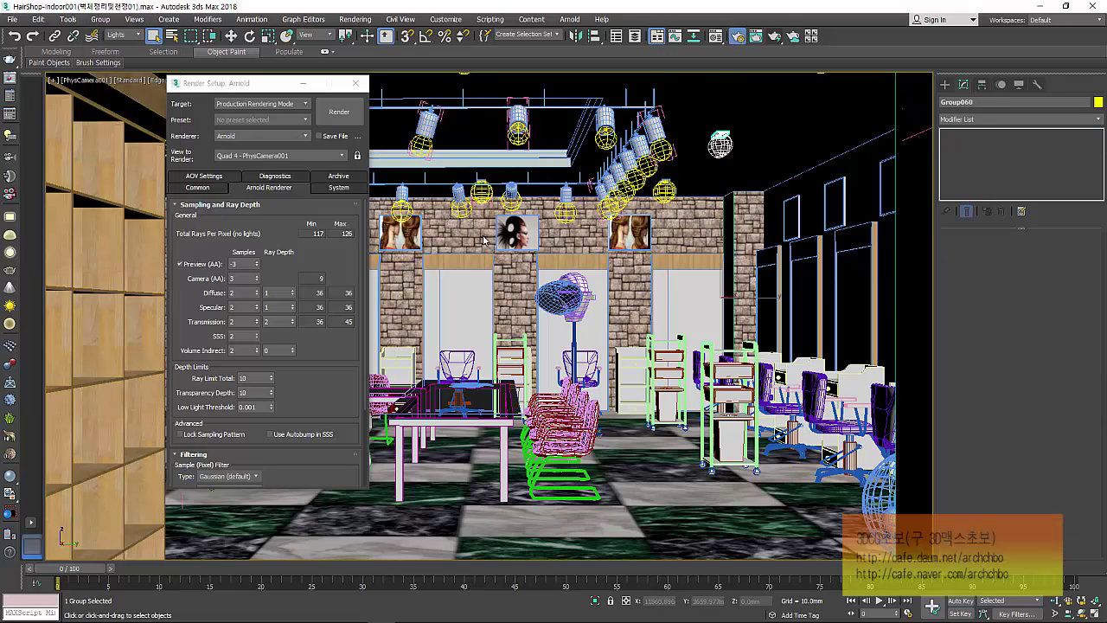
click(102, 19)
click(107, 95)
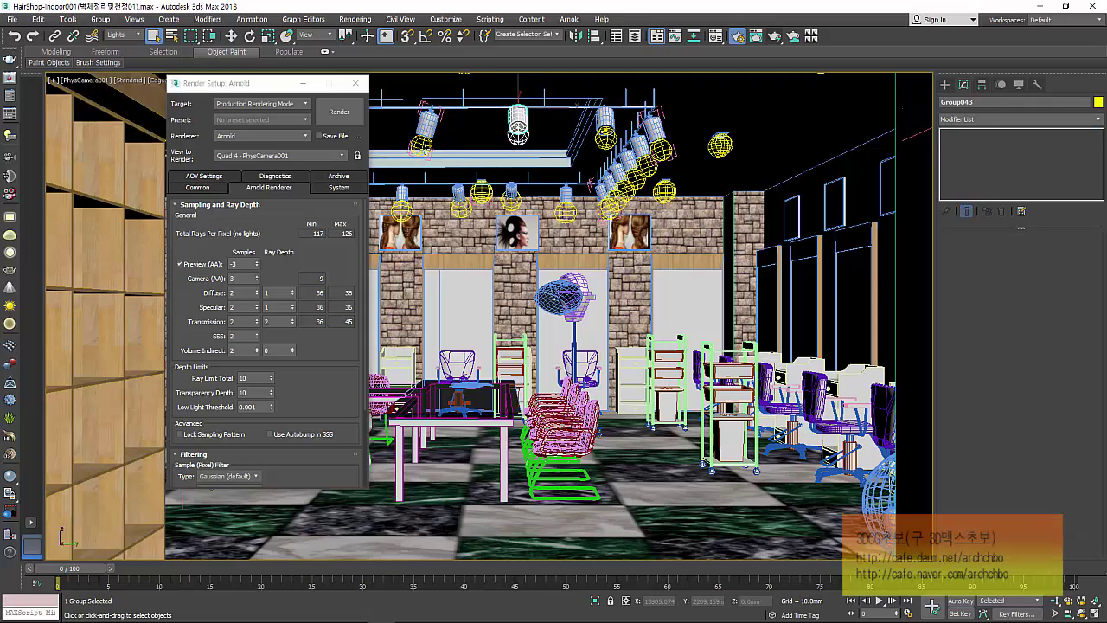
click(423, 146)
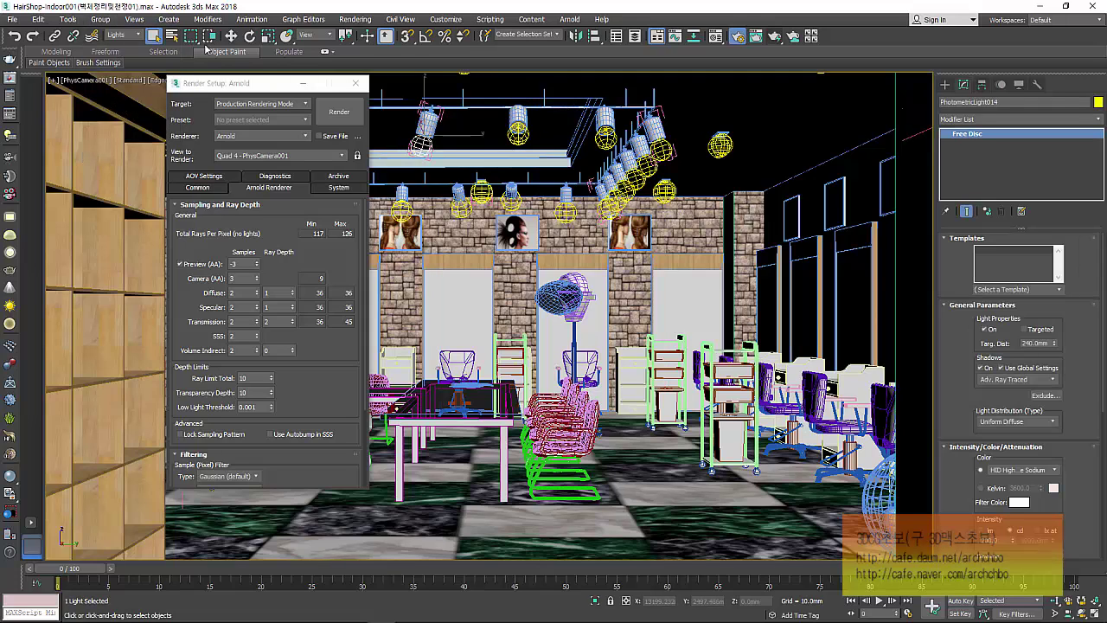
click(101, 19)
click(108, 95)
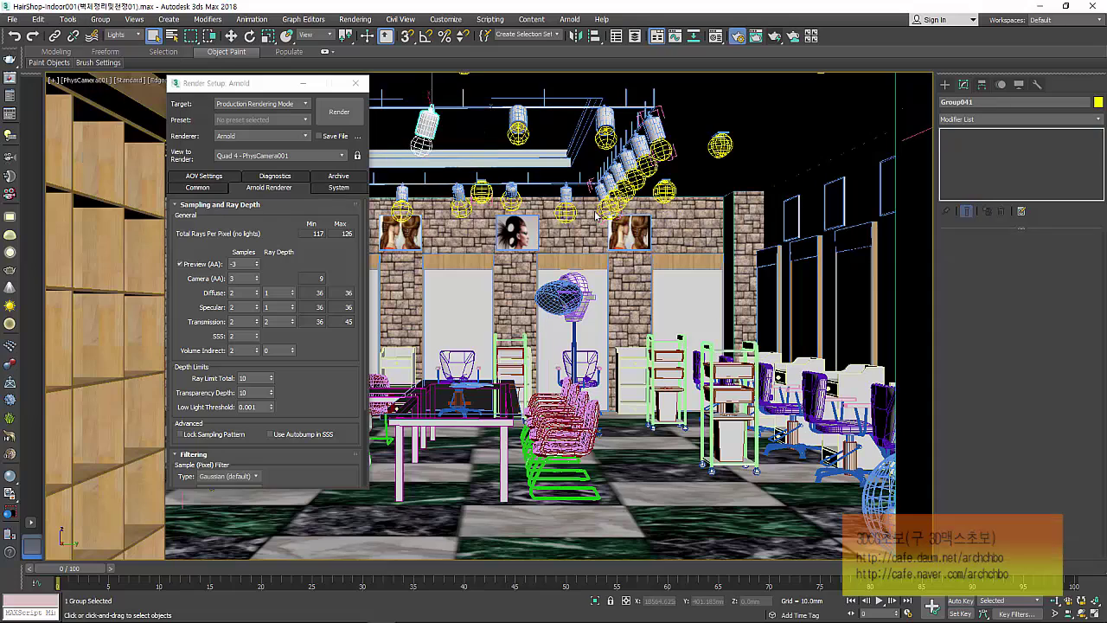
click(604, 211)
ctrl+click(666, 150)
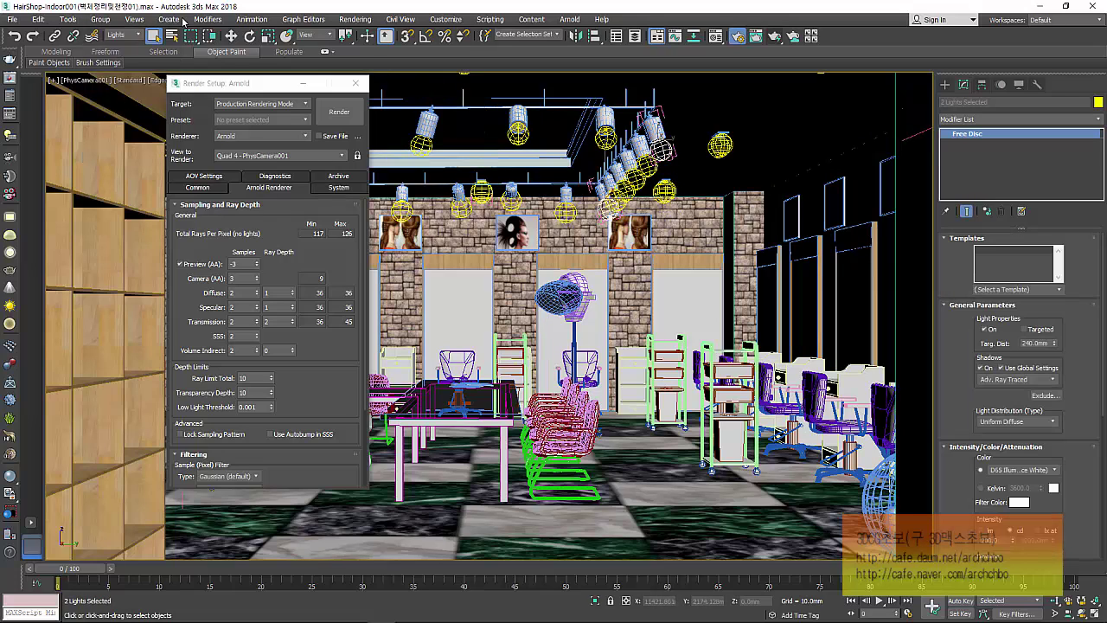
click(95, 18)
click(107, 92)
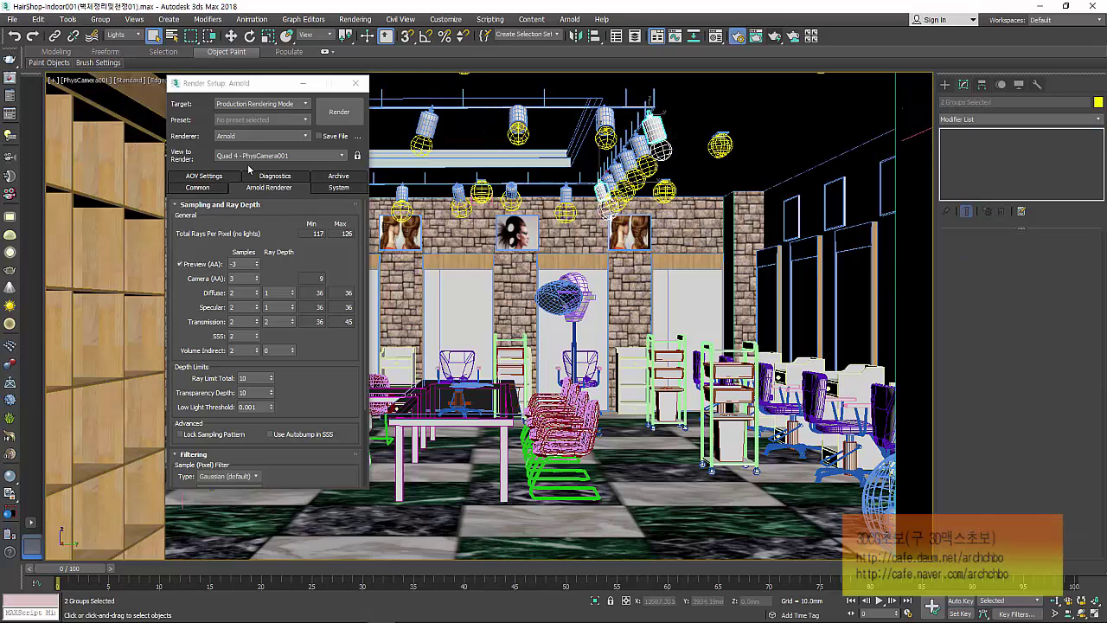
mouse_move(396, 592)
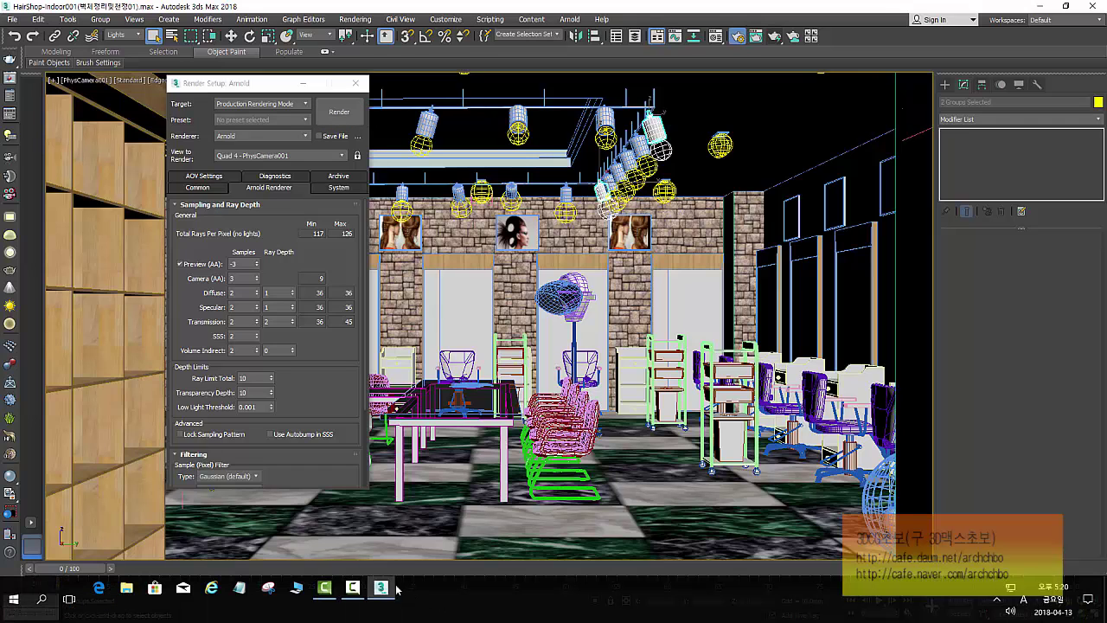
Render the salon from PhysCamera001 with Arnold, then stop rendering once the frame shows.
click(352, 589)
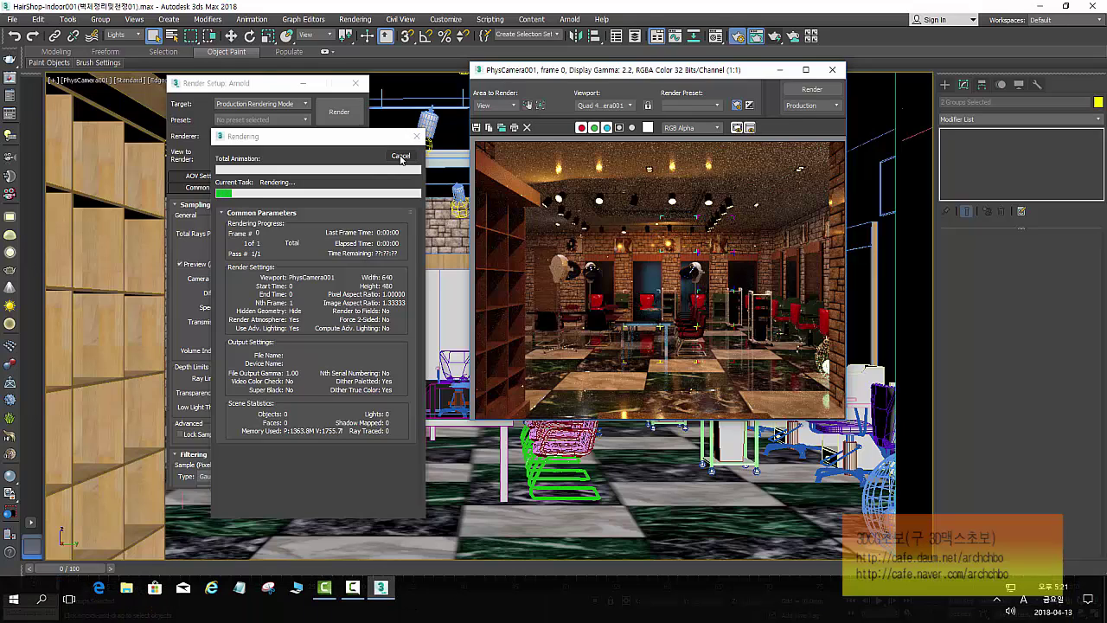
click(832, 69)
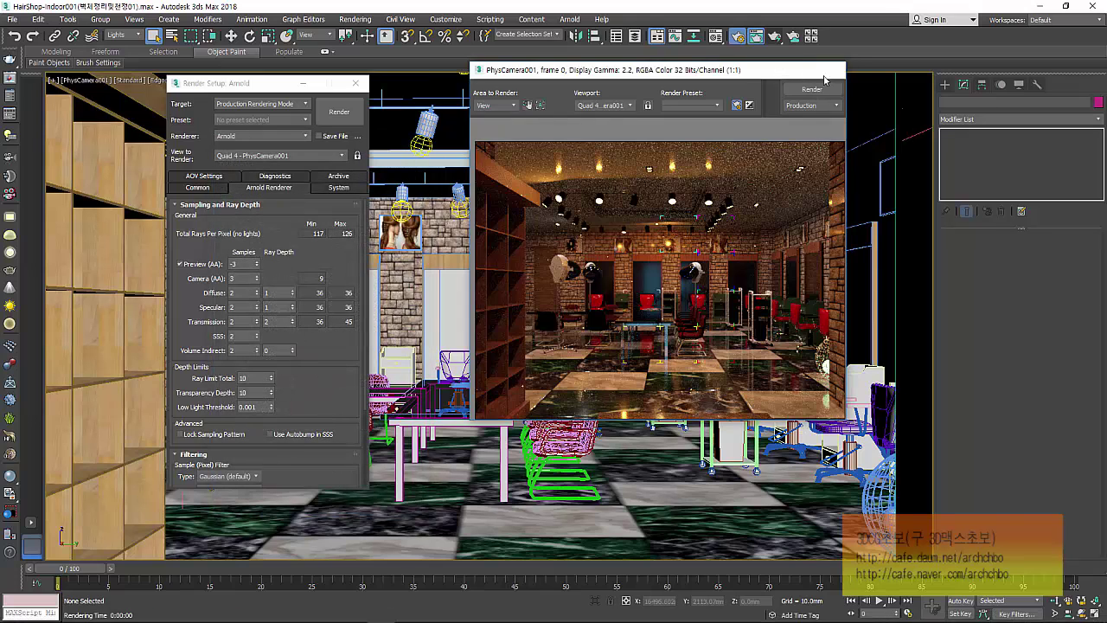